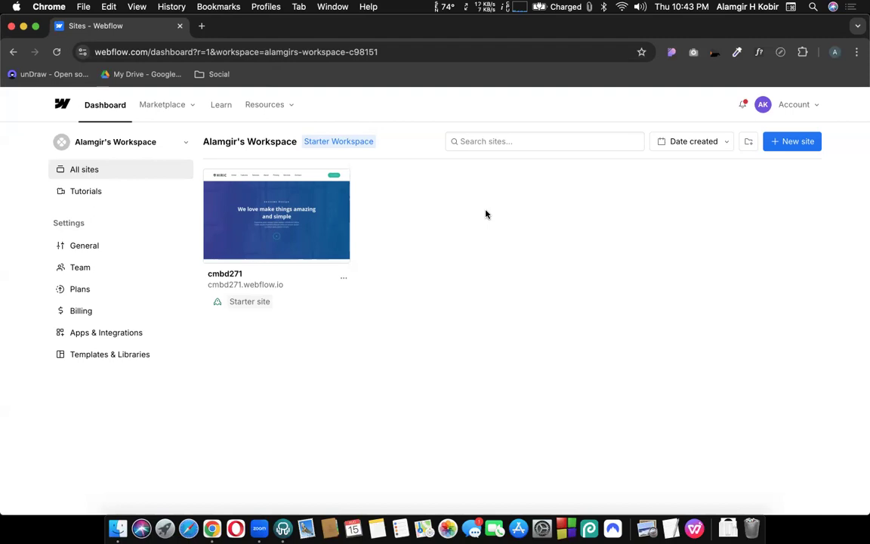
# Step: Open the cmbd271 site in the Designer and dismiss the Logic workflows announcement
pyautogui.moveTo(294, 220)
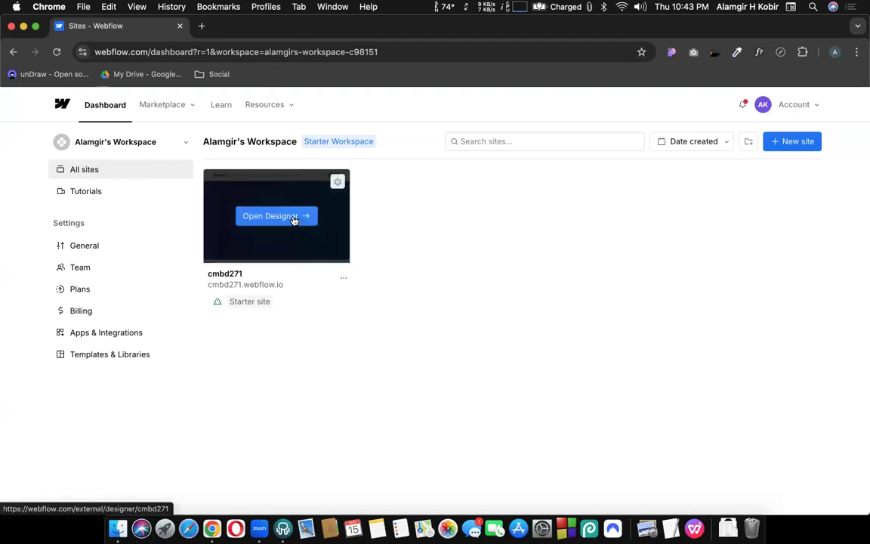
pyautogui.click(295, 220)
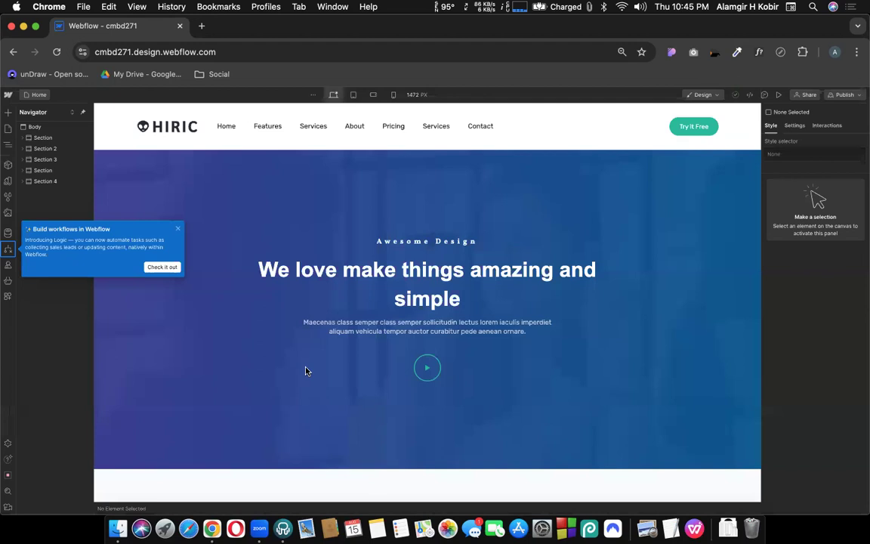
pyautogui.click(177, 228)
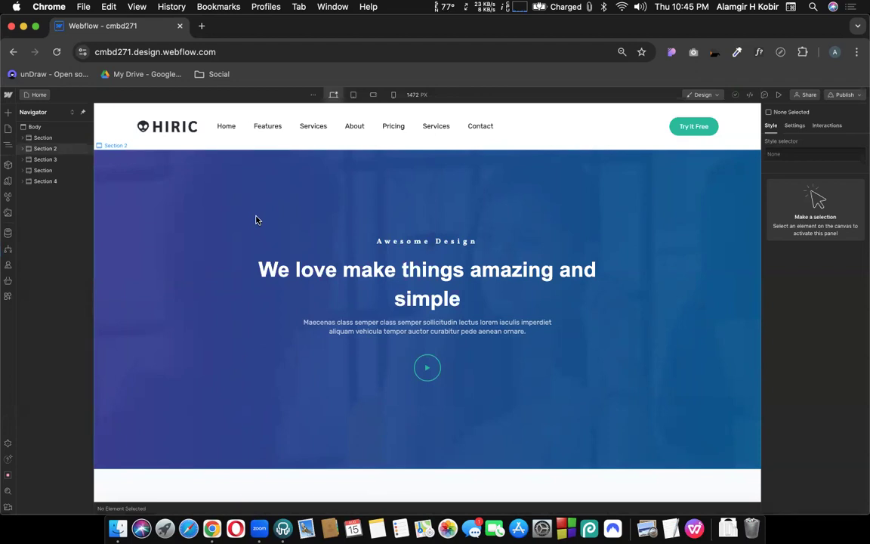
pyautogui.click(109, 119)
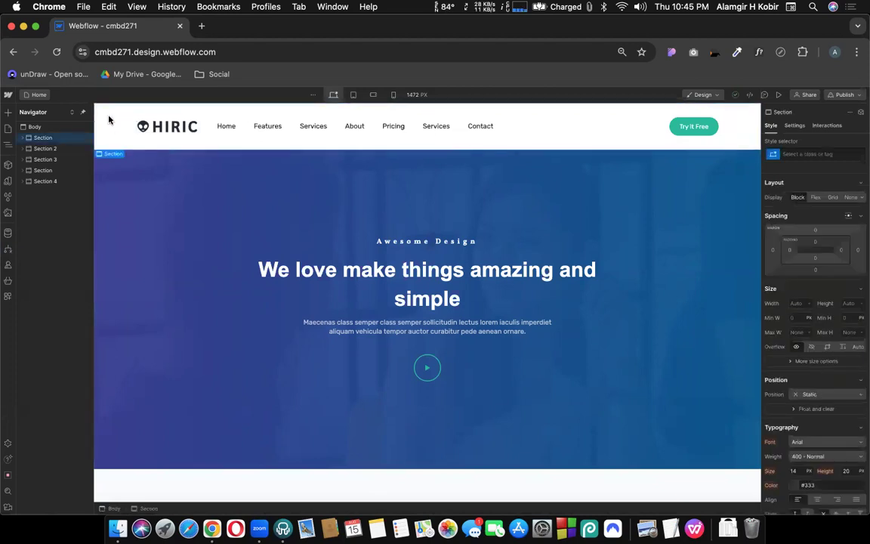
# Step: Create a new static page named "About US" and return to the Home page
pyautogui.click(31, 96)
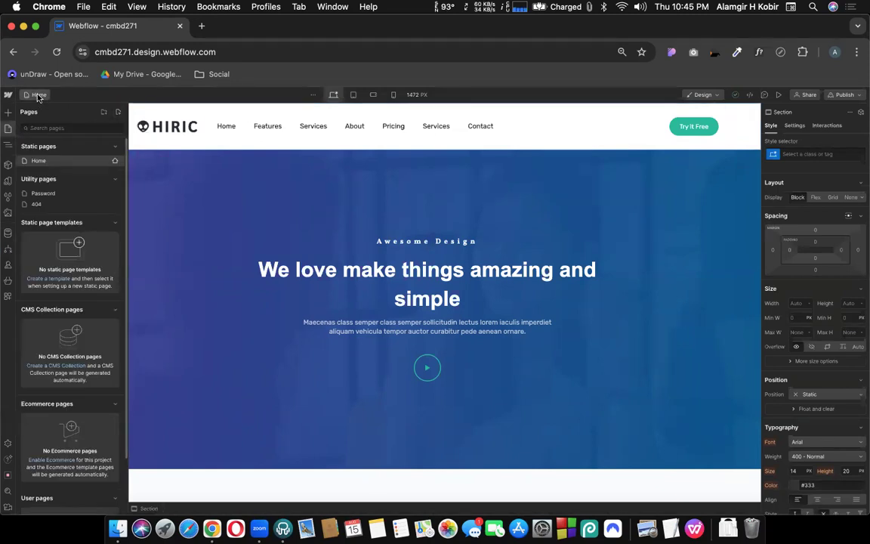
pyautogui.click(118, 113)
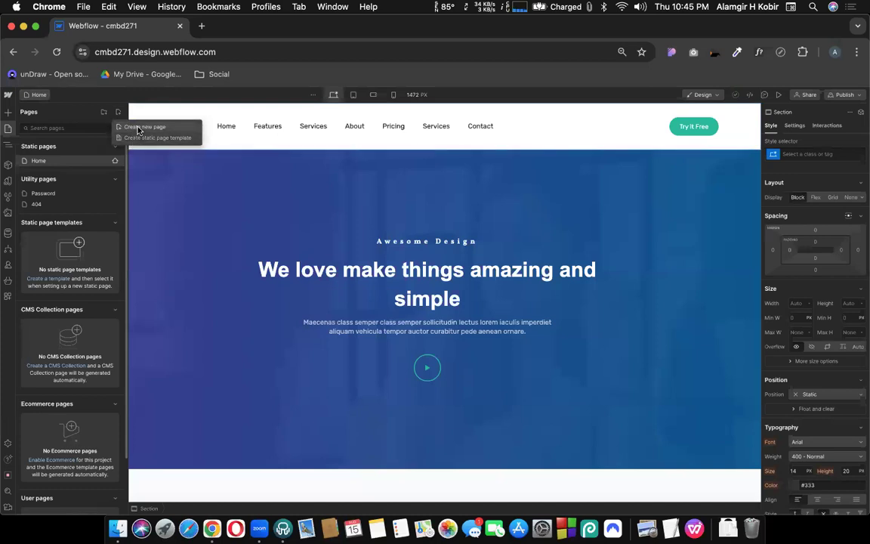
pyautogui.click(120, 112)
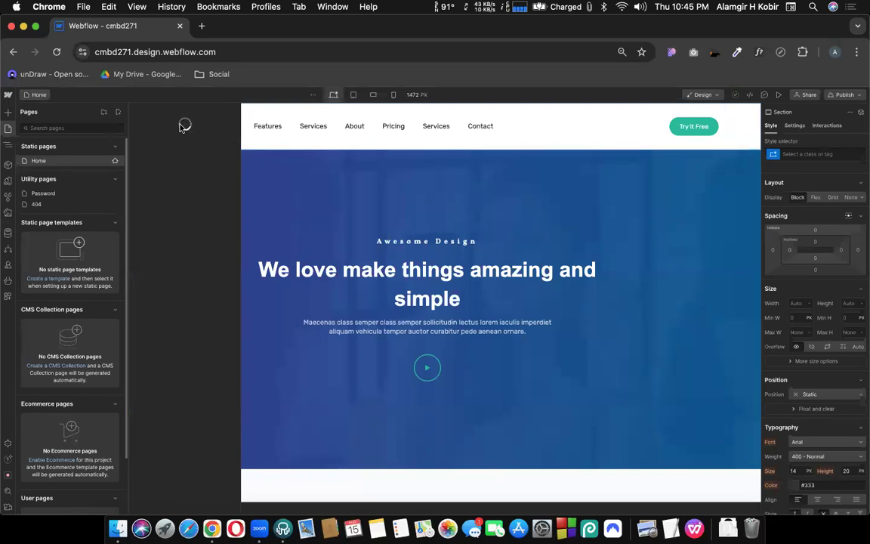
pyautogui.doubleClick(151, 160)
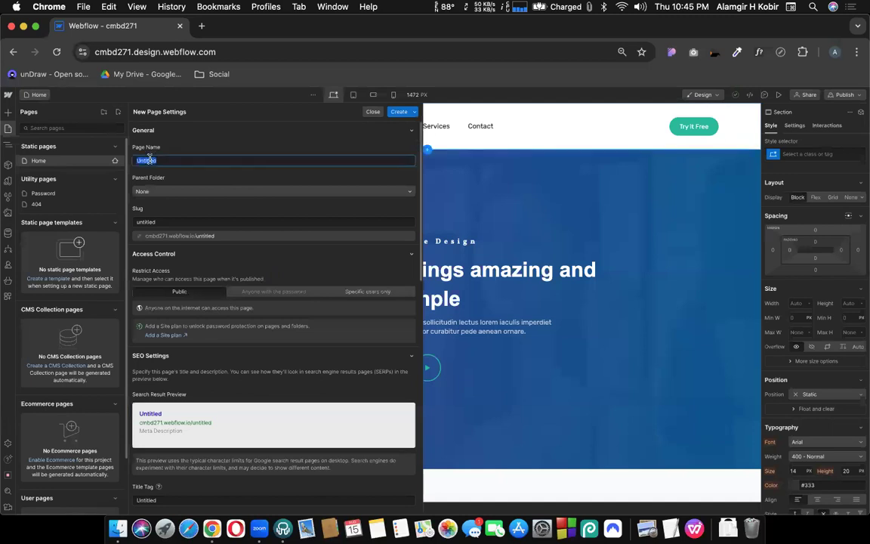
pyautogui.write('About')
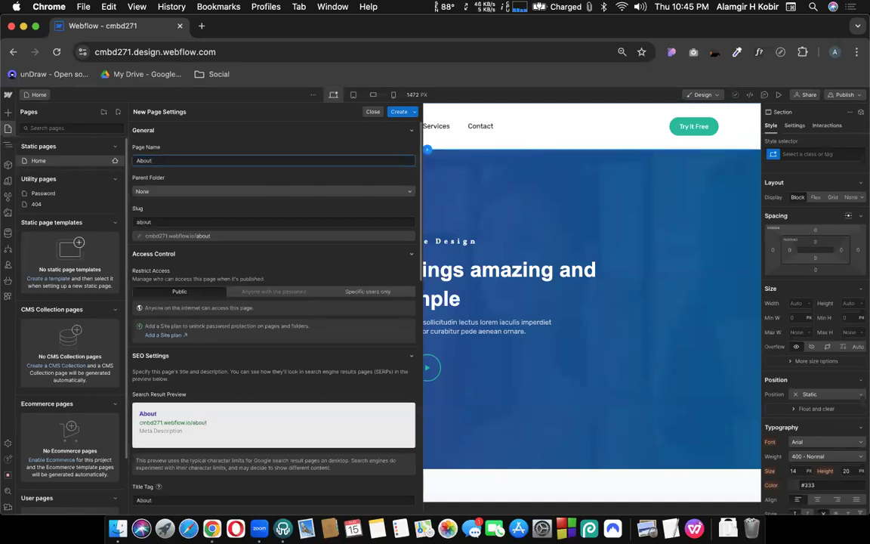
pyautogui.write(' US')
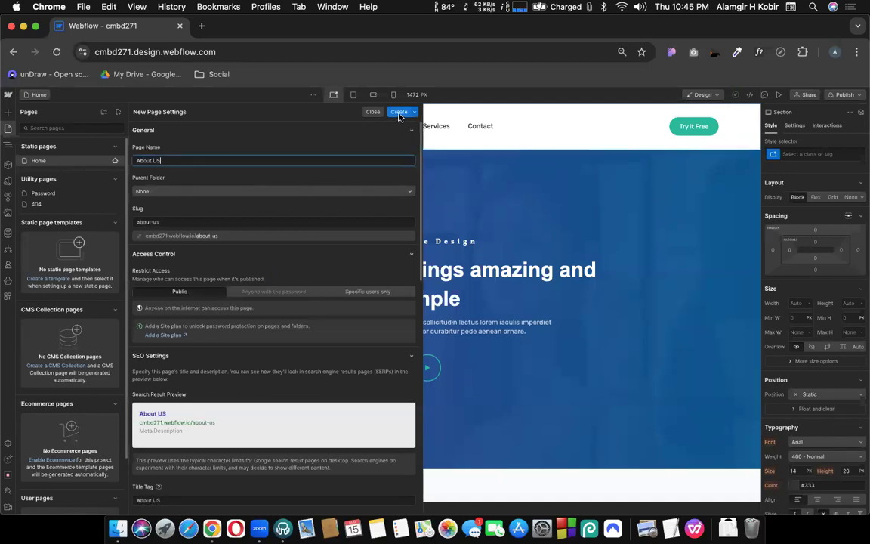
pyautogui.click(400, 113)
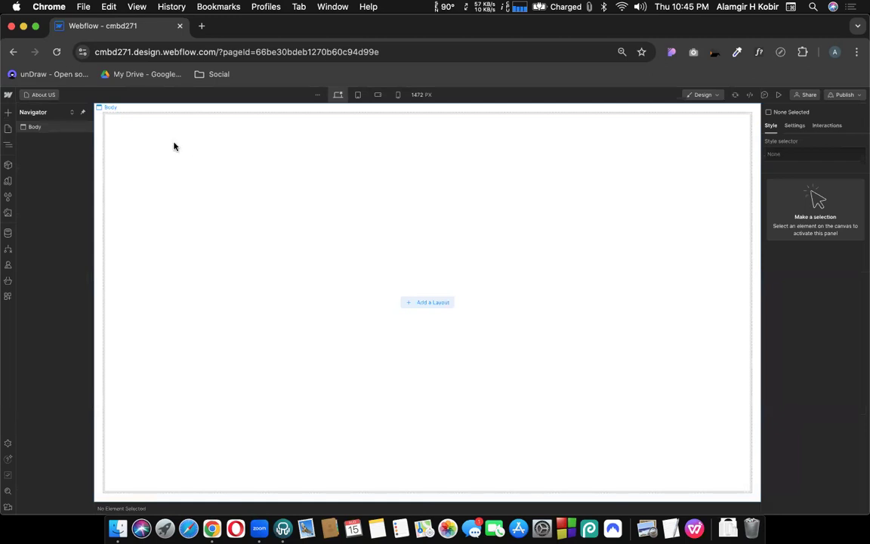
pyautogui.click(45, 94)
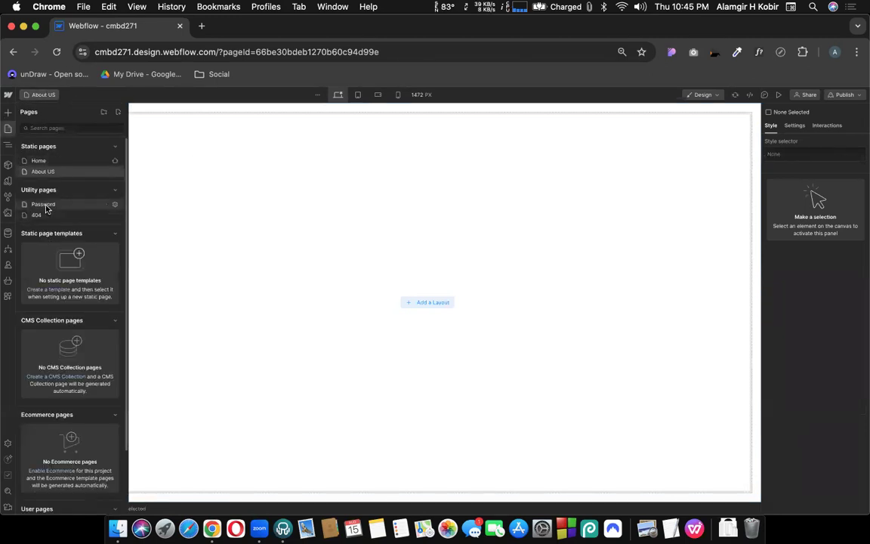
pyautogui.click(39, 164)
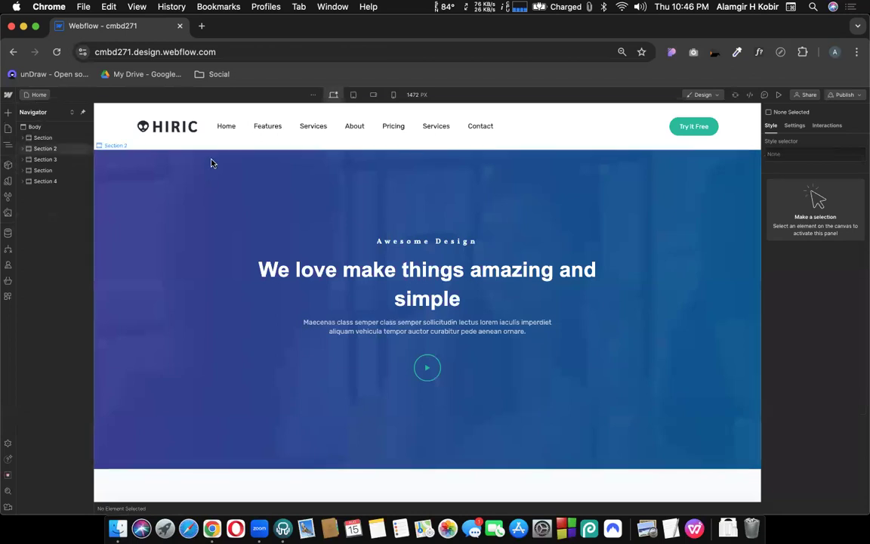
# Step: Open the codemanbd.com website in a new browser tab
pyautogui.click(200, 24)
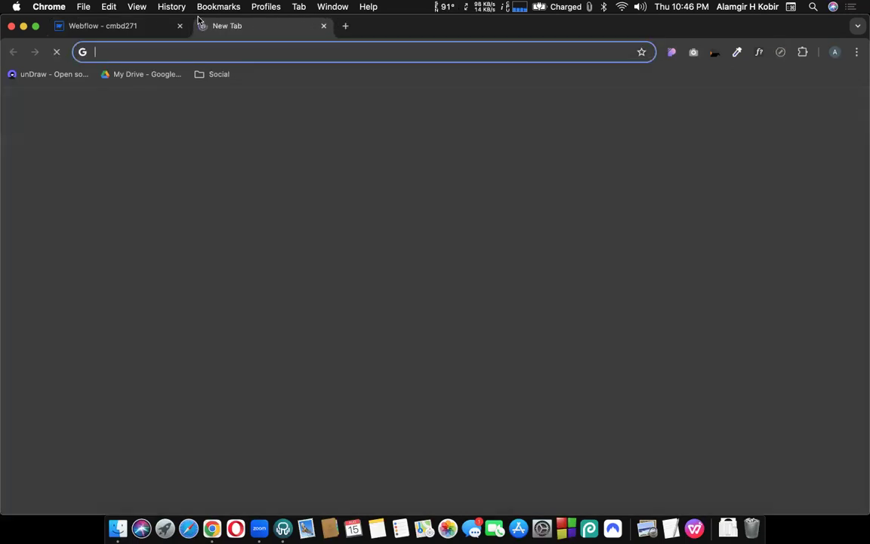
pyautogui.write('codeman')
pyautogui.press('BackSpace')
pyautogui.press('BackSpace')
pyautogui.write('anbd')
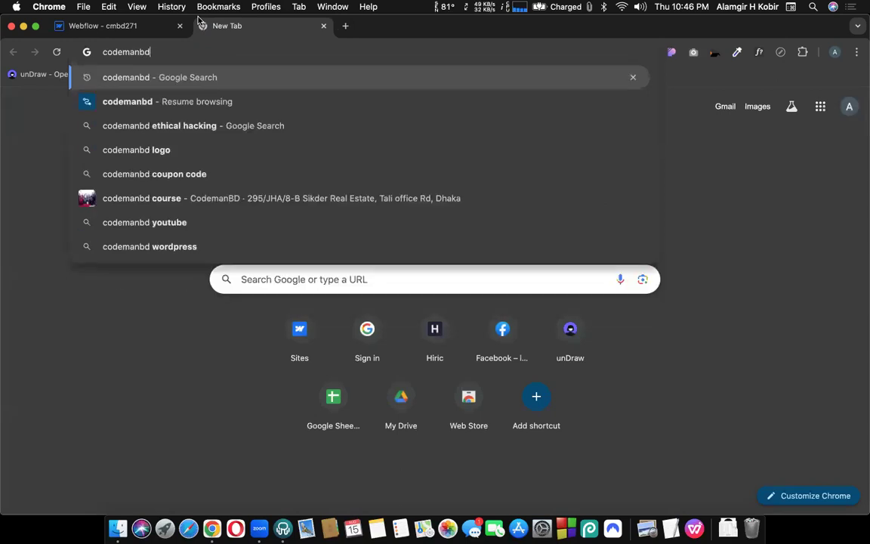
pyautogui.hotkey('ctrl', 'Return')
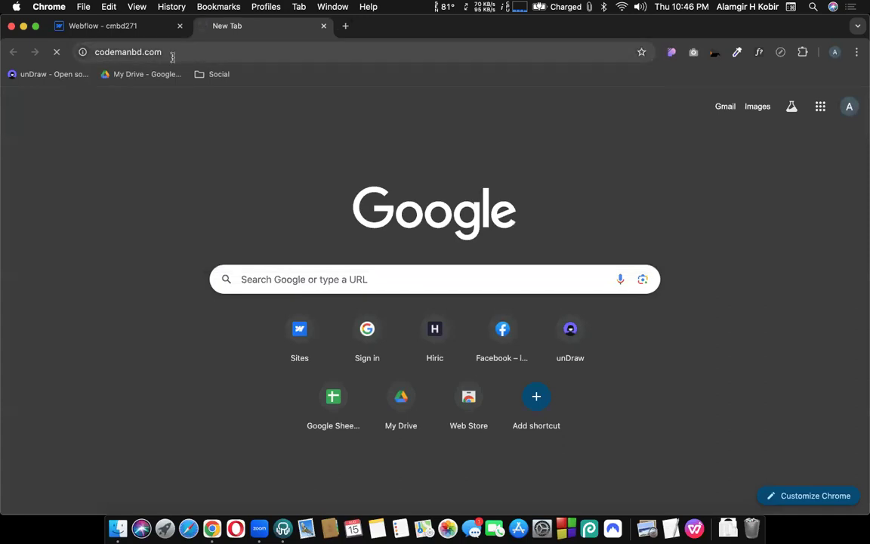
pyautogui.click(345, 26)
pyautogui.write('fb')
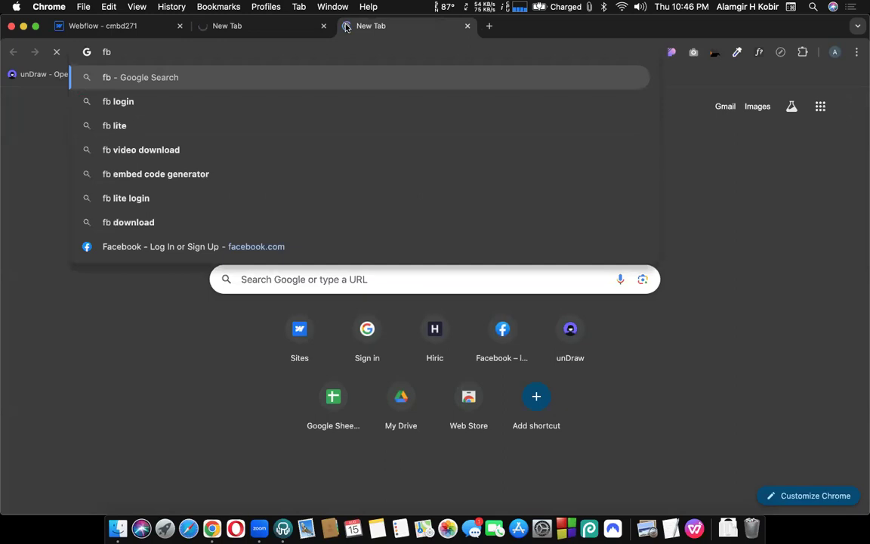
pyautogui.hotkey('ctrl', 'Return')
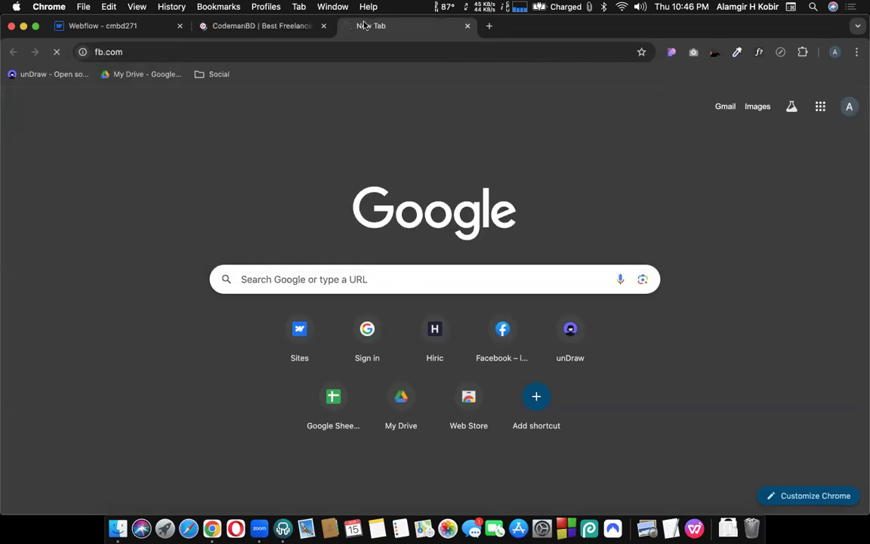
pyautogui.click(466, 26)
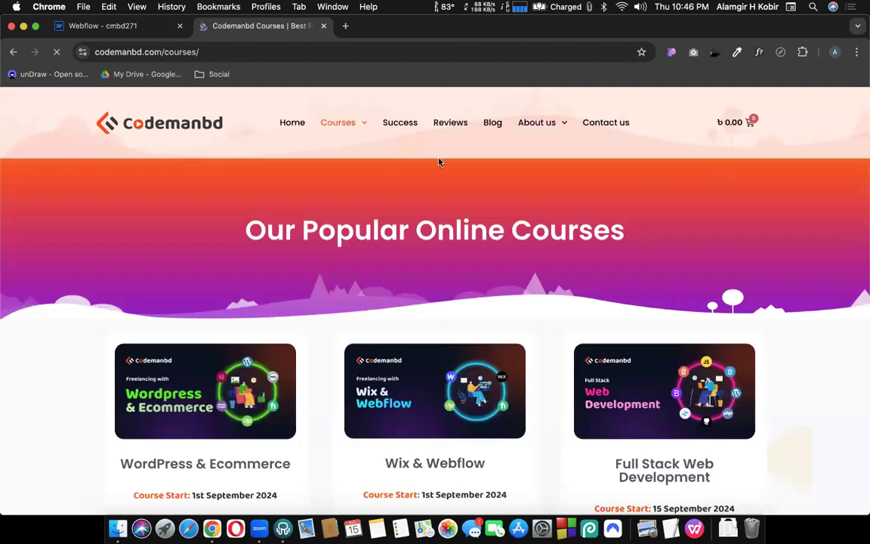
# Step: Examine the About us and Courses submenus in the Codemanbd site's header and return to the Webflow tab
pyautogui.moveTo(533, 129)
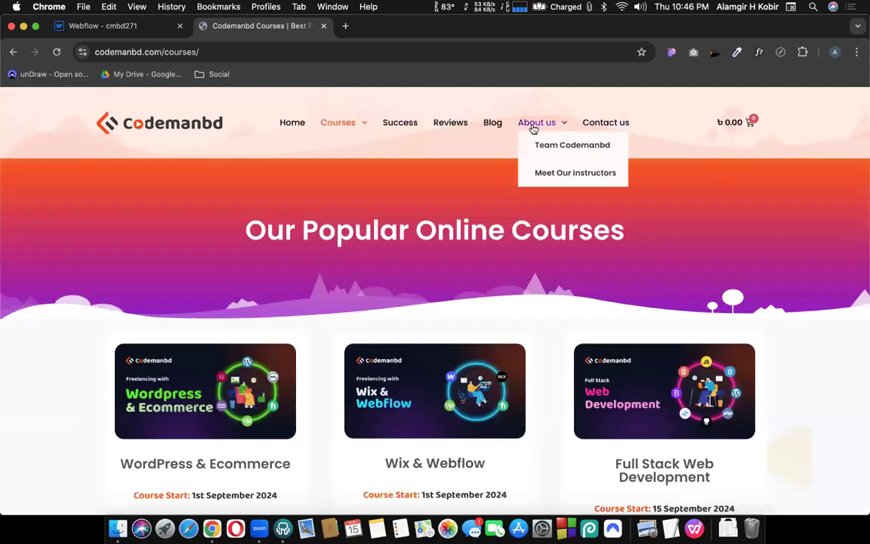
pyautogui.moveTo(351, 122)
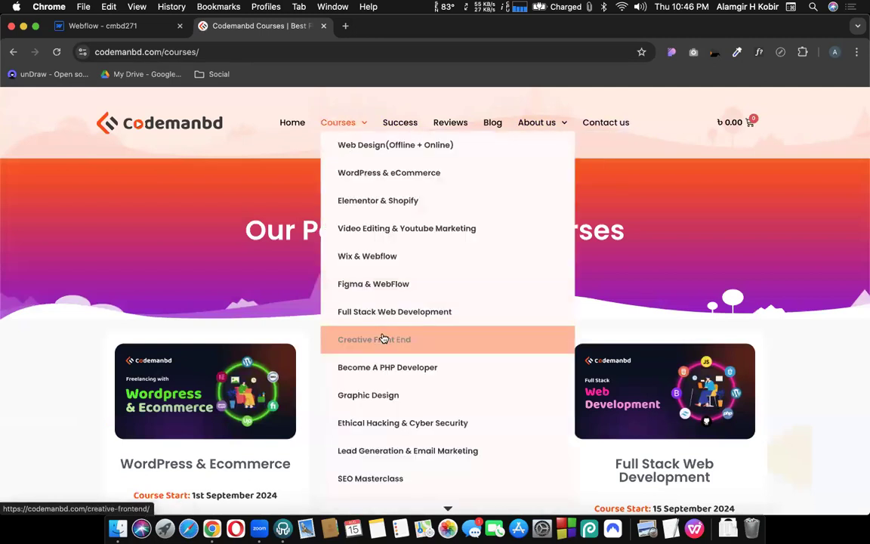
pyautogui.scroll(-3, 383, 339)
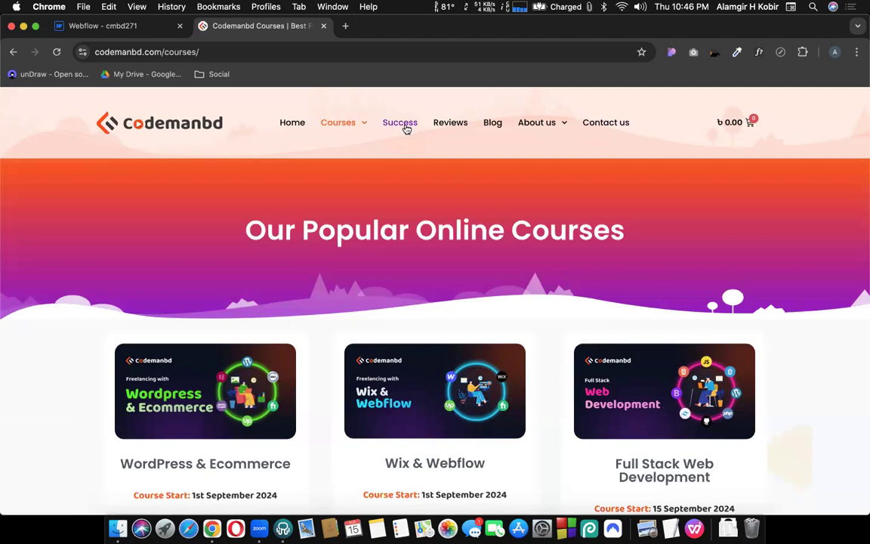
pyautogui.click(134, 30)
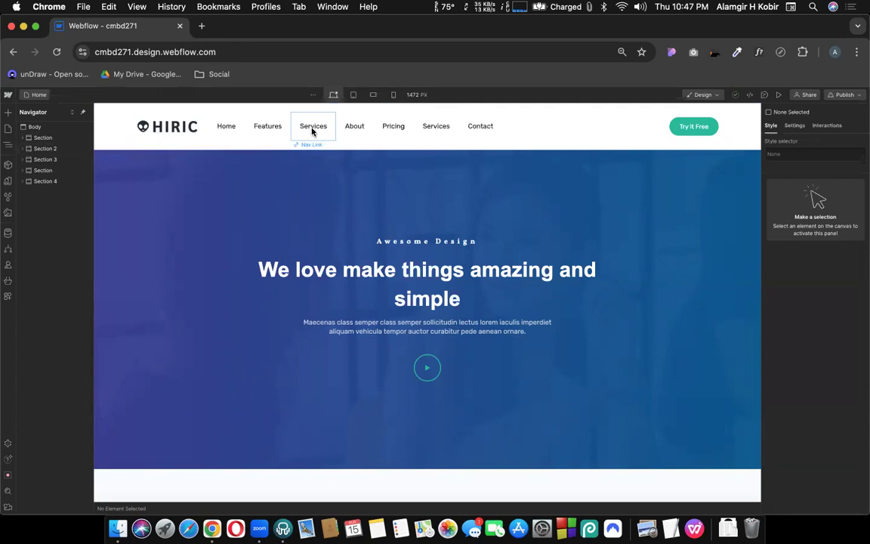
pyautogui.click(38, 96)
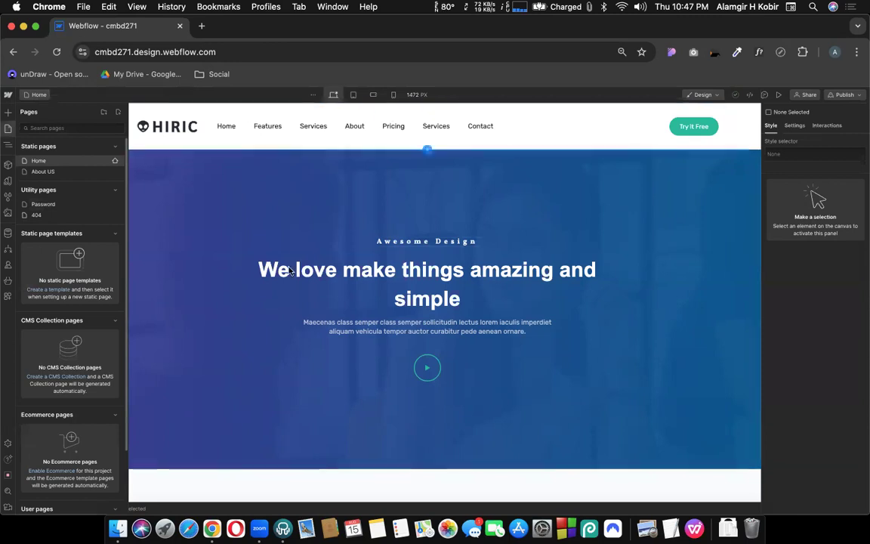
pyautogui.click(34, 96)
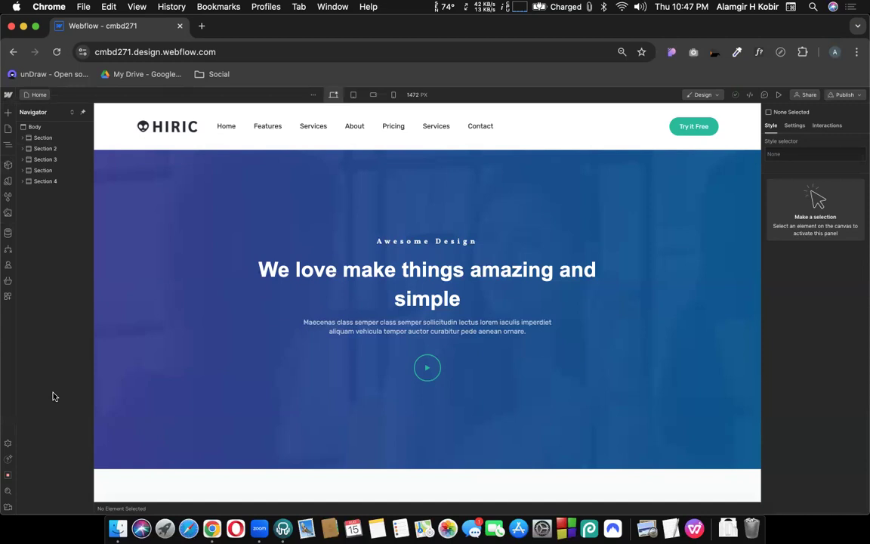
# Step: Copy the header section from the Home page and paste it into the body of the About US page
pyautogui.click(110, 136)
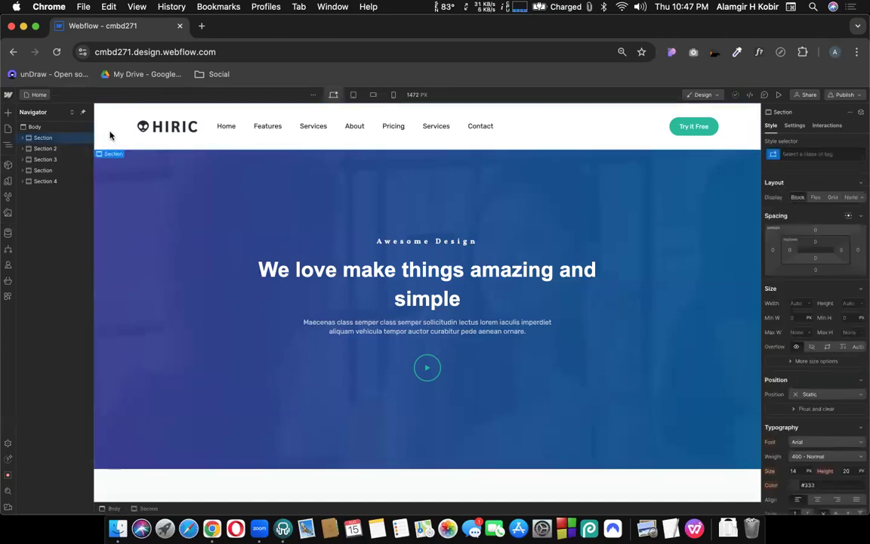
pyautogui.click(39, 95)
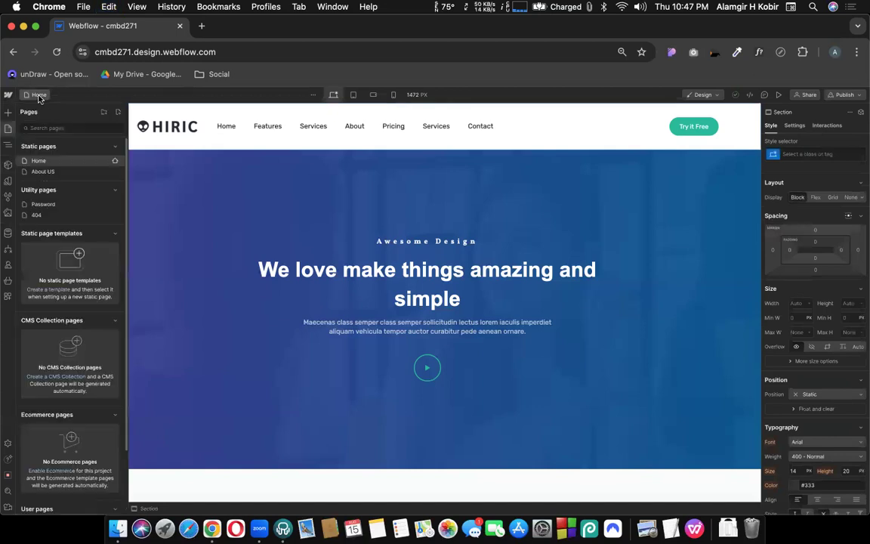
pyautogui.click(37, 172)
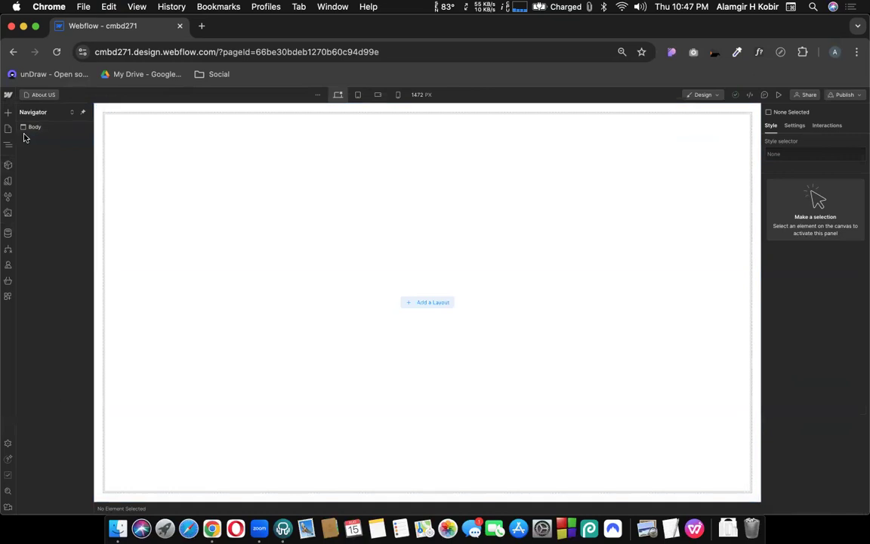
pyautogui.click(148, 191)
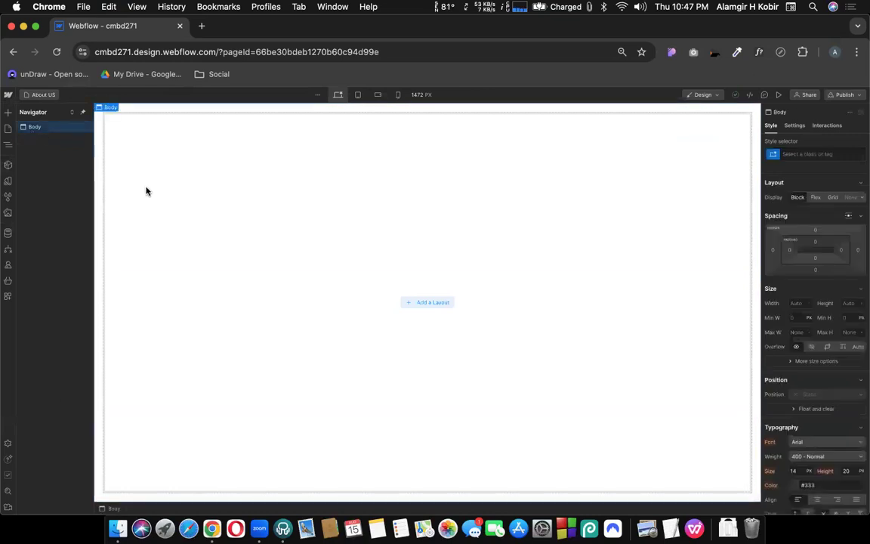
pyautogui.press('super+v')
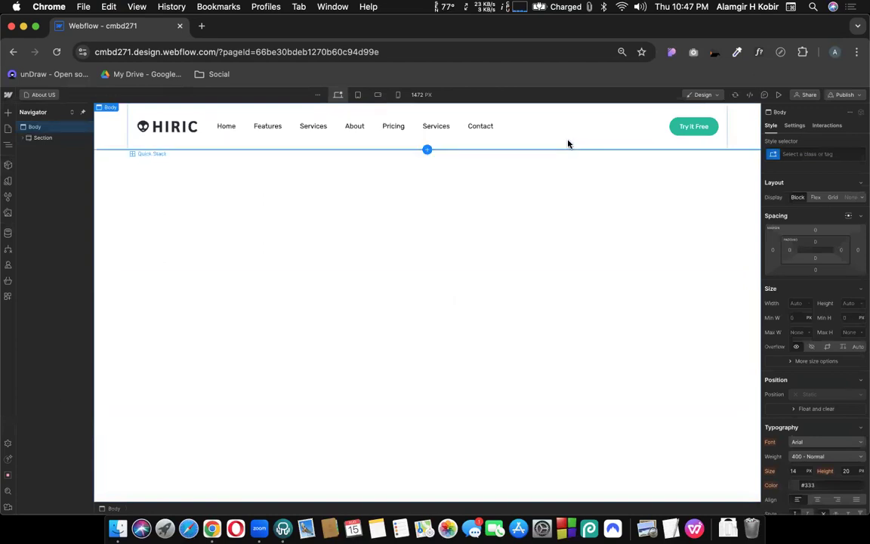
# Step: Delete the pasted header section from the About US page and go back to the Home page
pyautogui.doubleClick(315, 126)
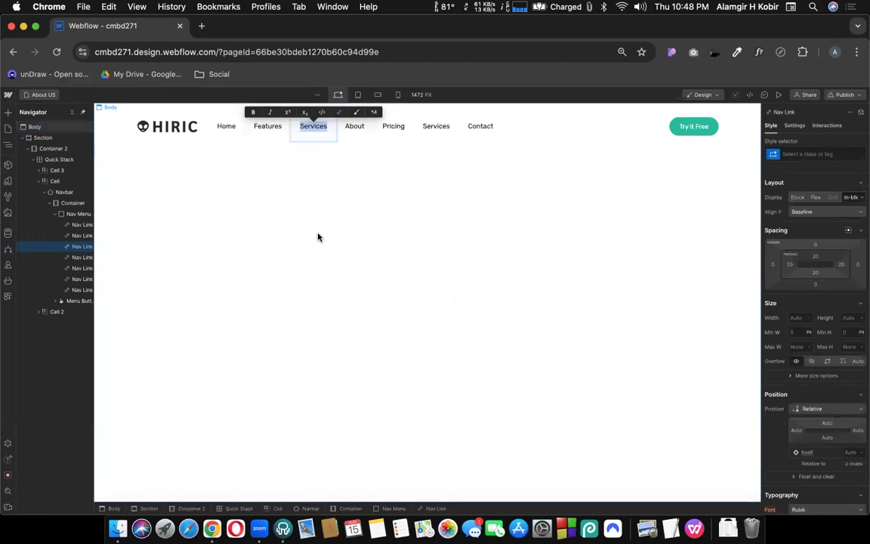
pyautogui.press('Escape')
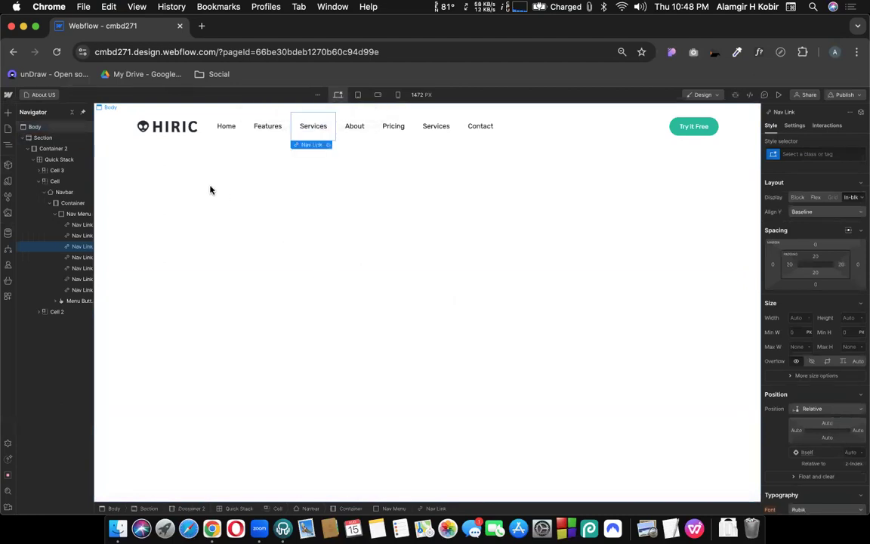
pyautogui.click(120, 135)
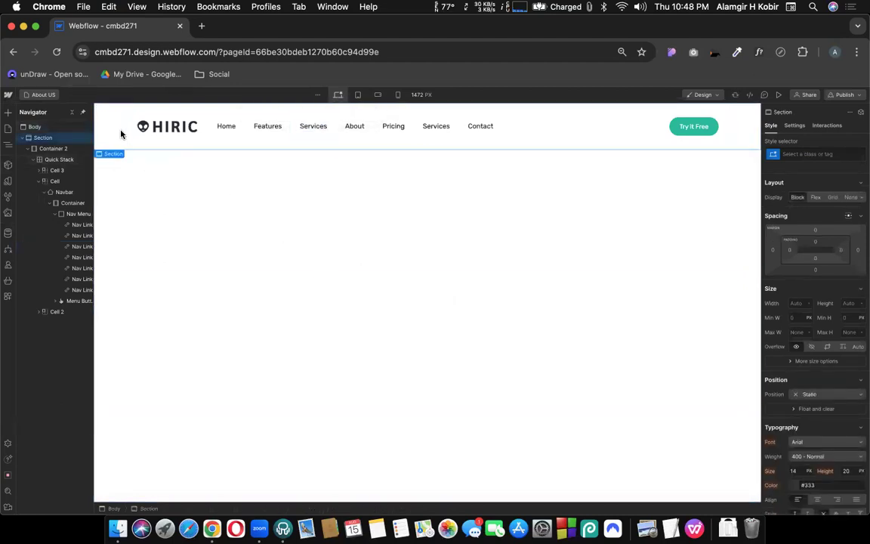
pyautogui.press('Delete')
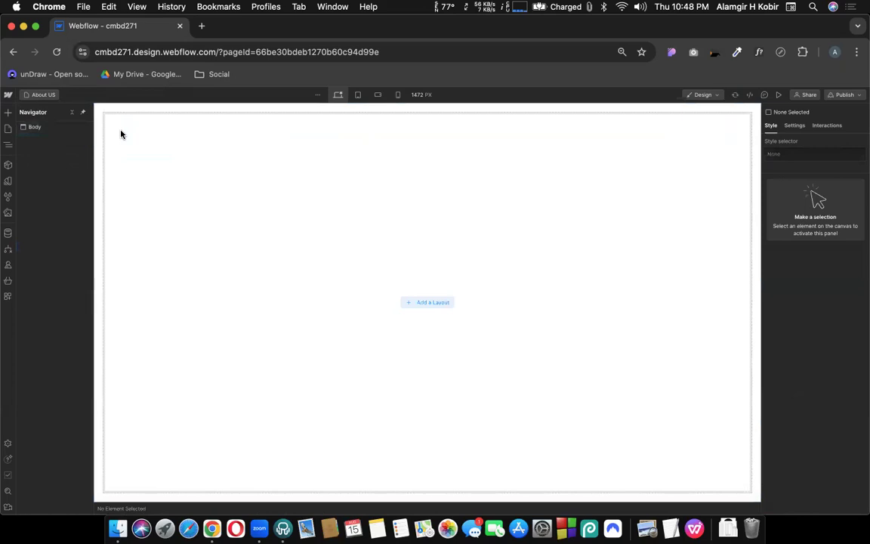
pyautogui.click(44, 97)
pyautogui.click(39, 166)
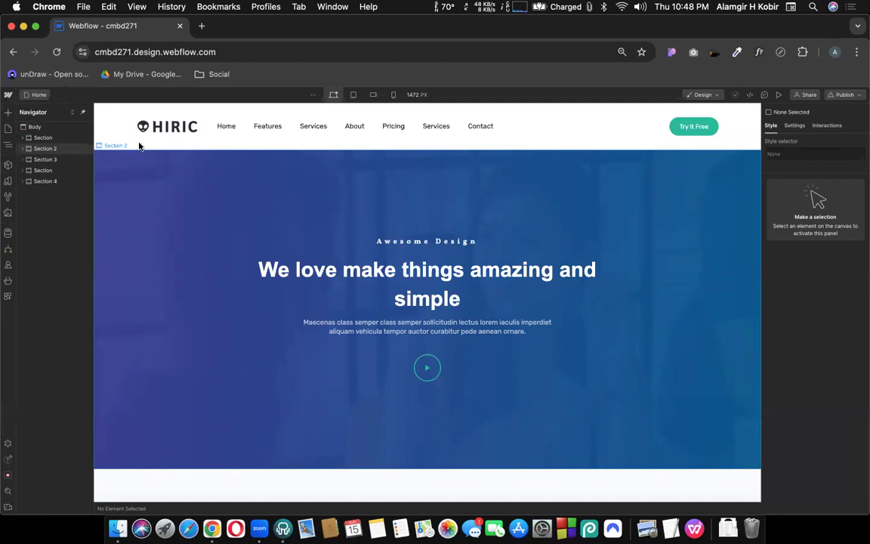
# Step: Create a component named Header from the Home page's header section and return to the page
pyautogui.click(107, 126)
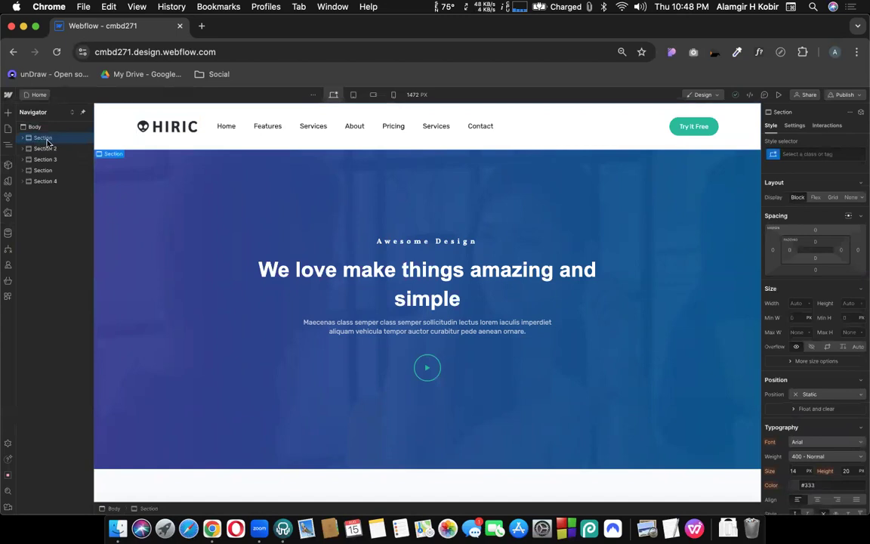
pyautogui.scroll(5, 42, 142)
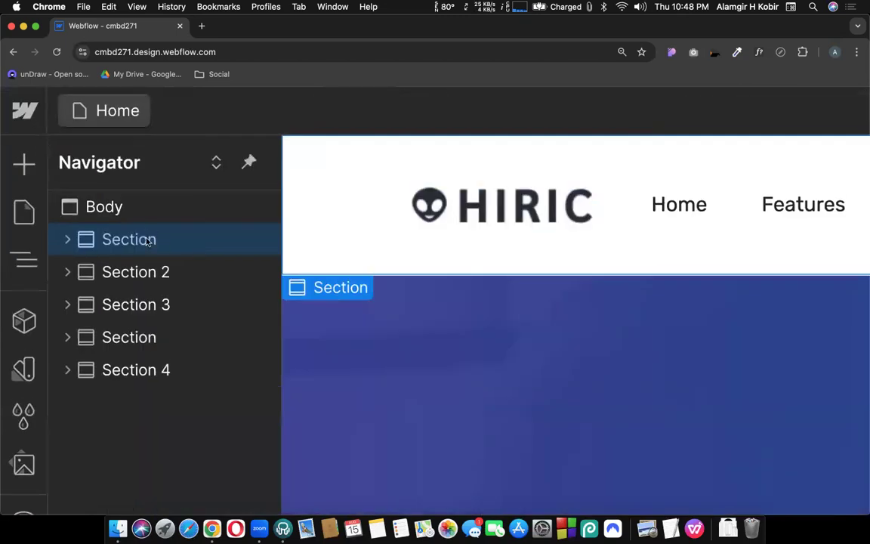
pyautogui.scroll(-5, 143, 243)
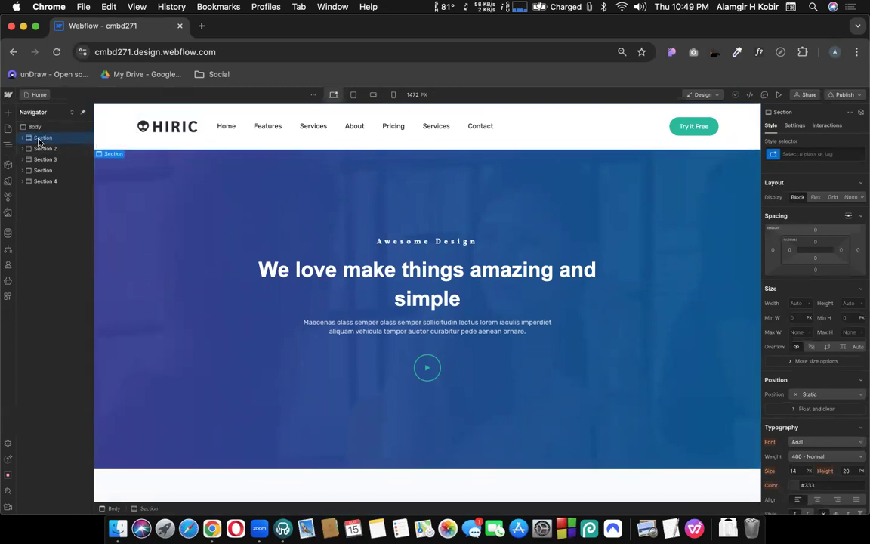
pyautogui.rightClick(40, 140)
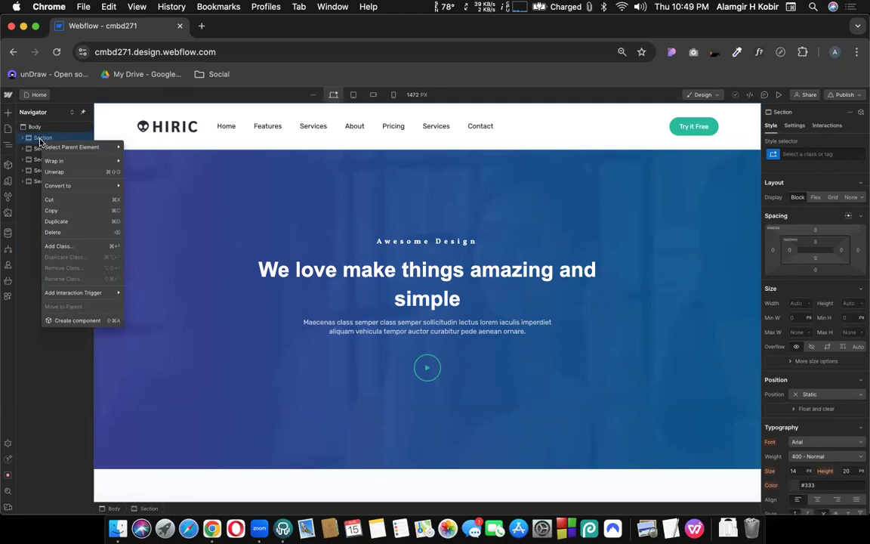
pyautogui.click(86, 323)
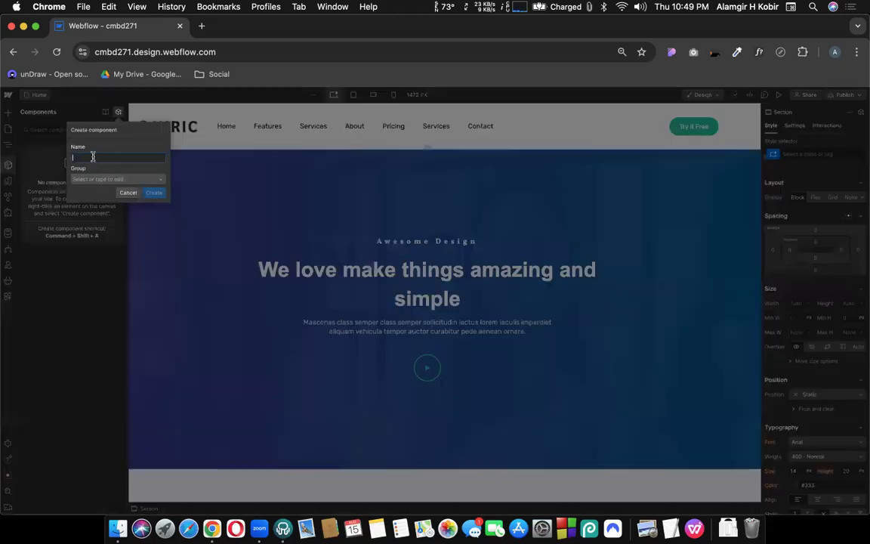
pyautogui.write('Hea')
pyautogui.write('der')
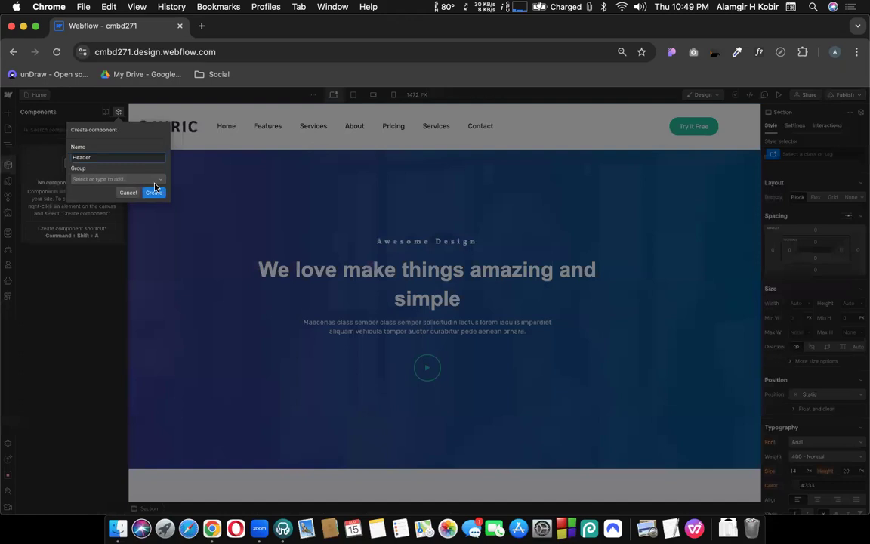
pyautogui.click(129, 181)
pyautogui.click(155, 193)
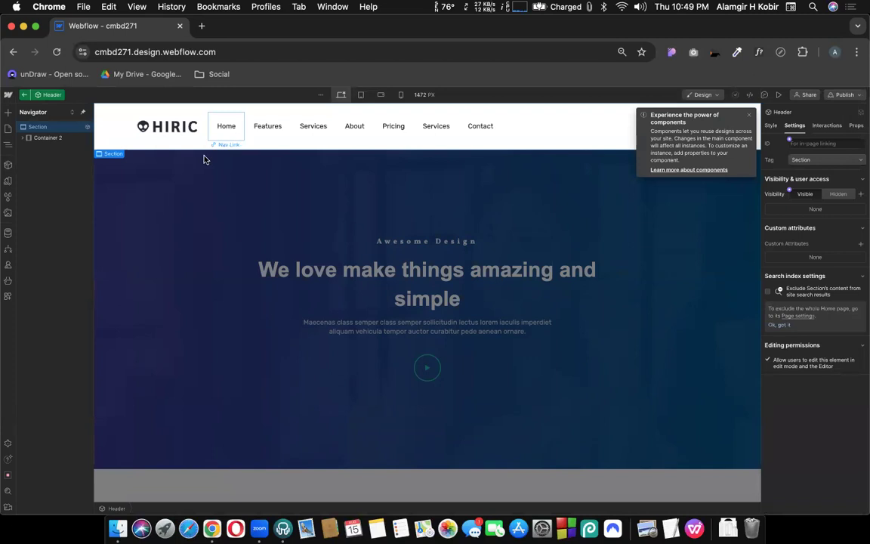
pyautogui.click(535, 305)
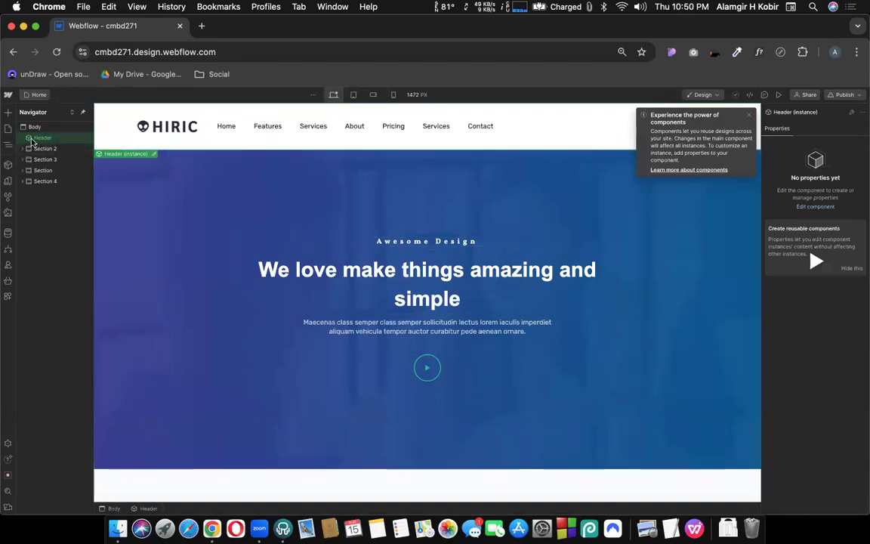
pyautogui.press('super+plus')
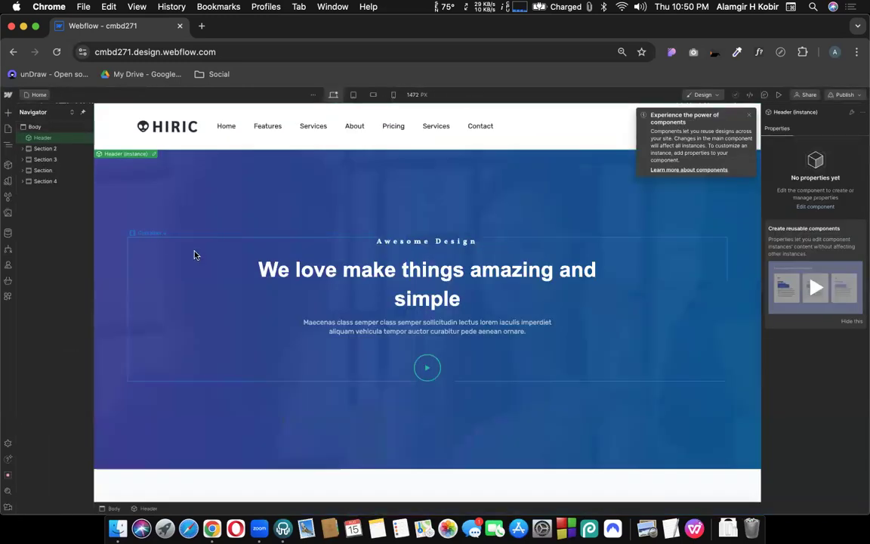
pyautogui.click(153, 156)
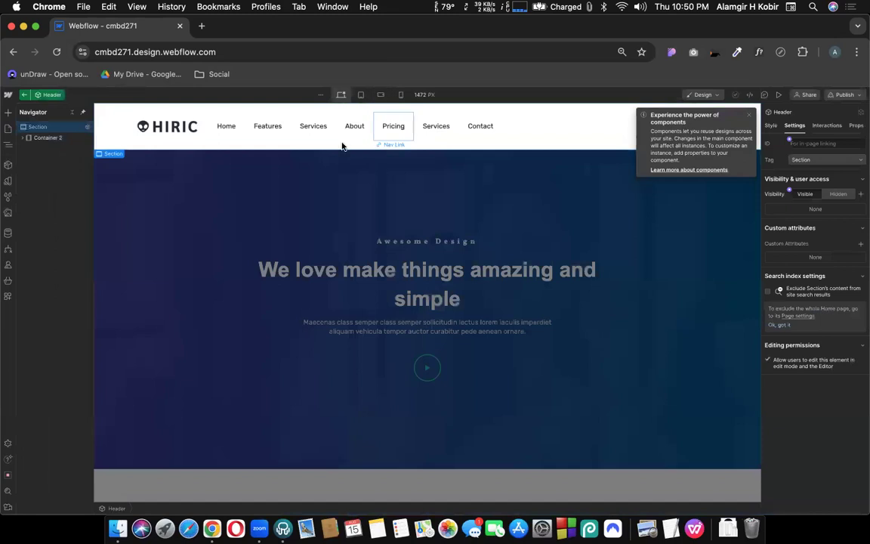
pyautogui.click(234, 266)
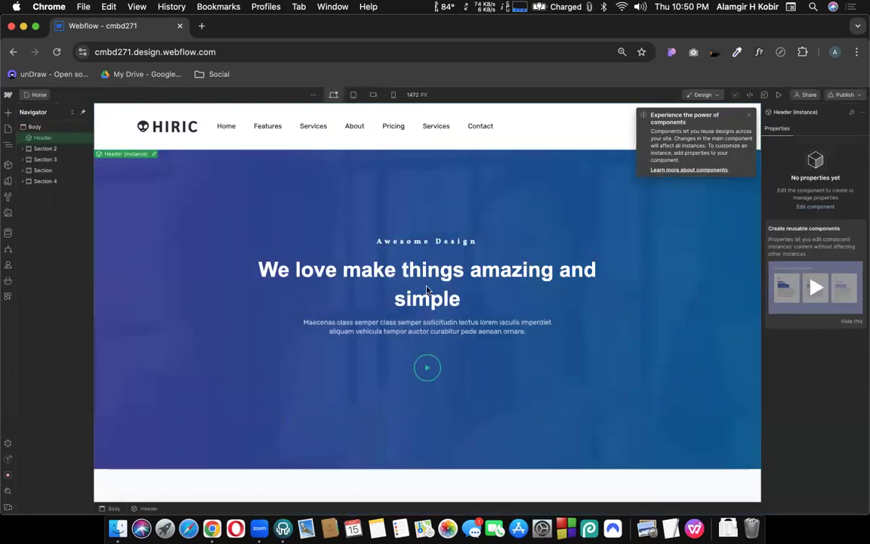
pyautogui.scroll(-4, 466, 374)
pyautogui.scroll(4, 453, 295)
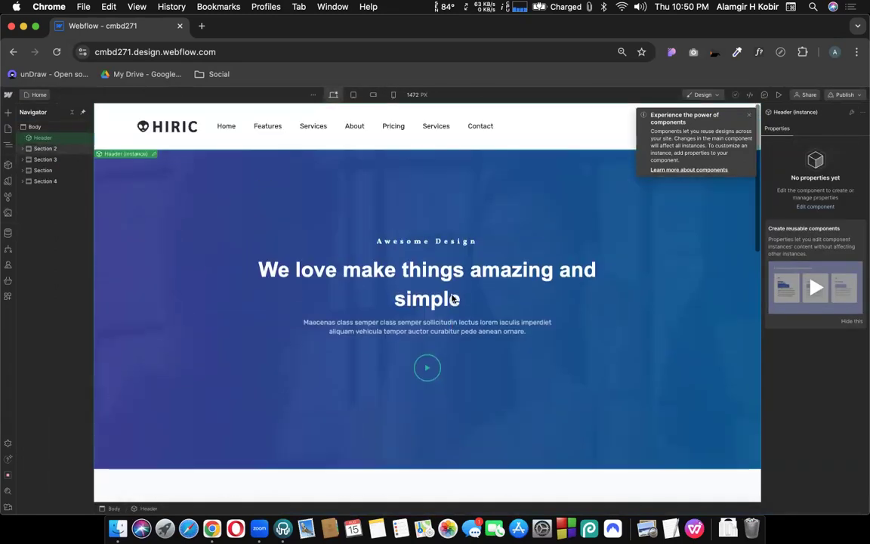
# Step: Switch to the About US page and place the Header component in its empty body
pyautogui.click(33, 94)
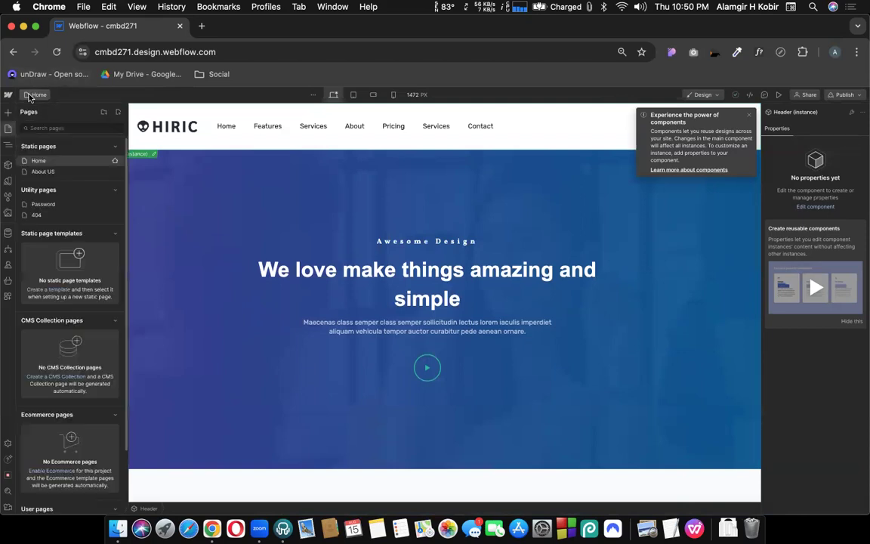
pyautogui.click(42, 171)
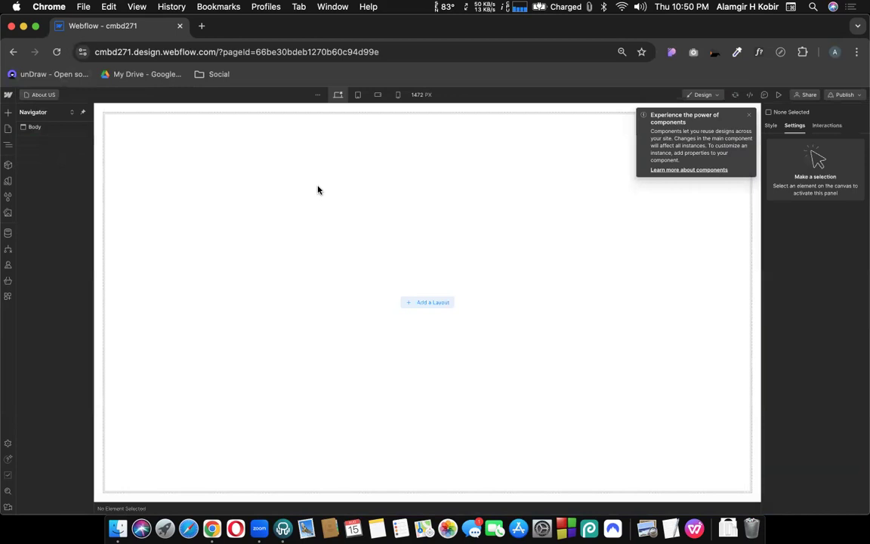
pyautogui.click(8, 129)
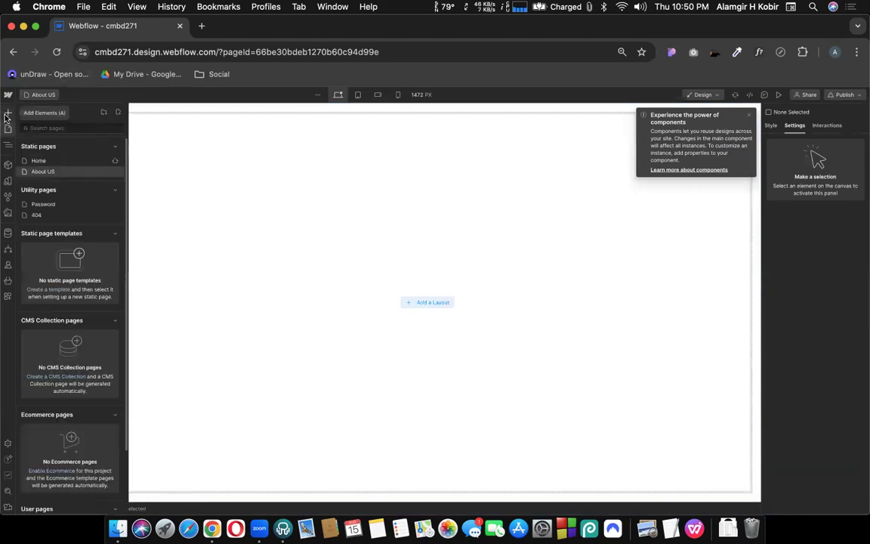
pyautogui.press('a')
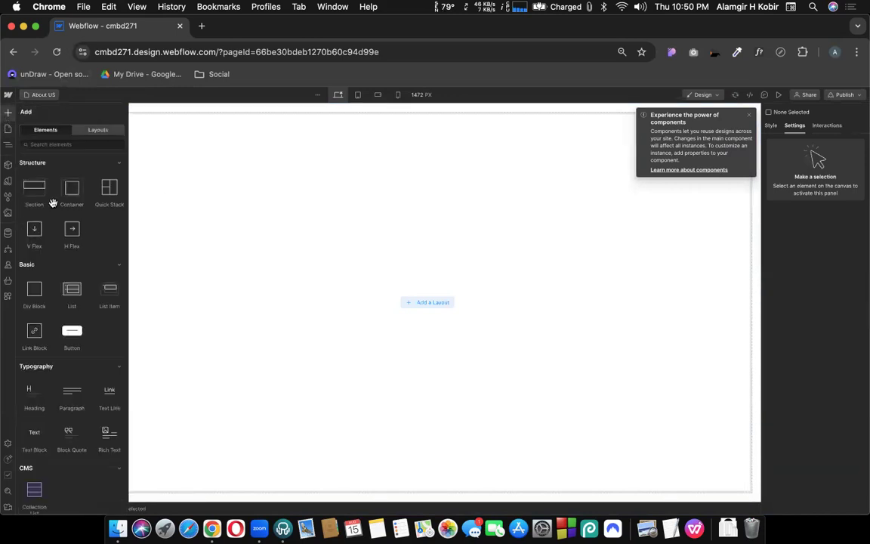
pyautogui.click(7, 165)
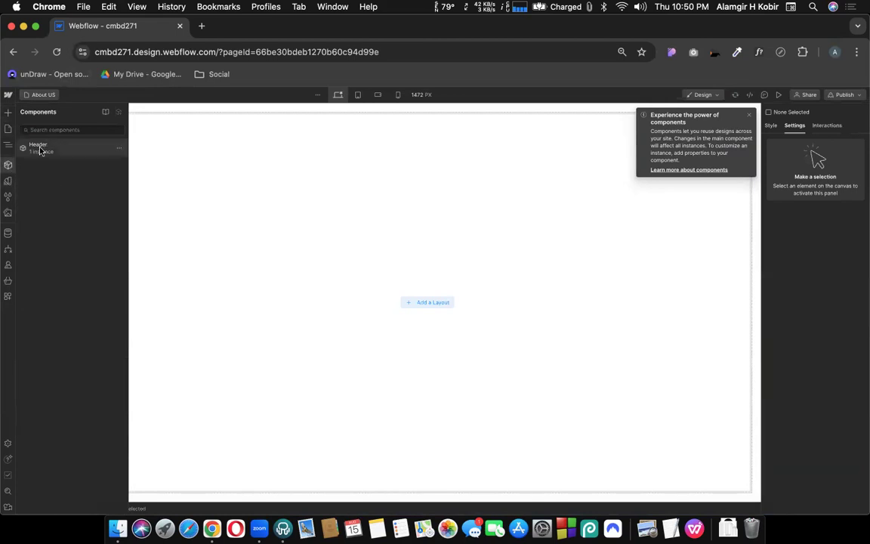
pyautogui.moveTo(35, 144); pyautogui.dragTo(264, 132)
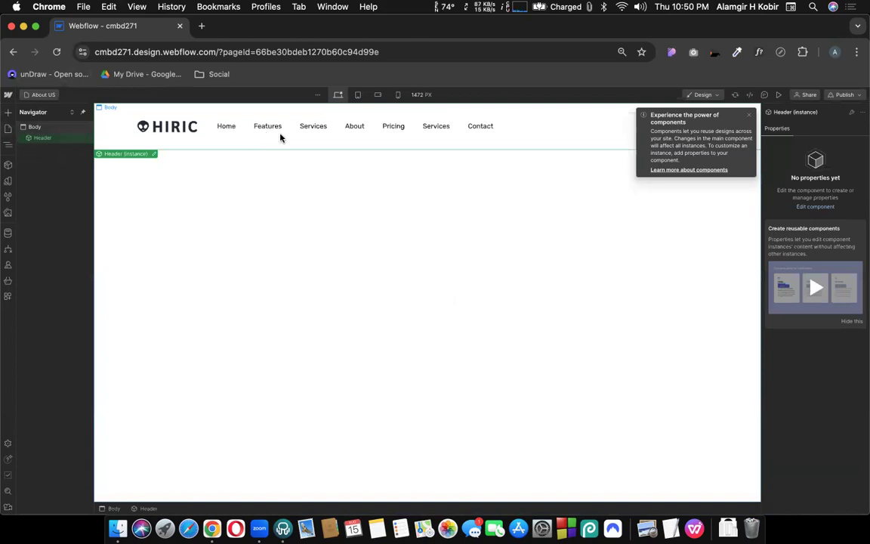
# Step: Change the first Services link in the Header component to "Our Services" and go back to the Home page
pyautogui.doubleClick(155, 157)
pyautogui.click(261, 208)
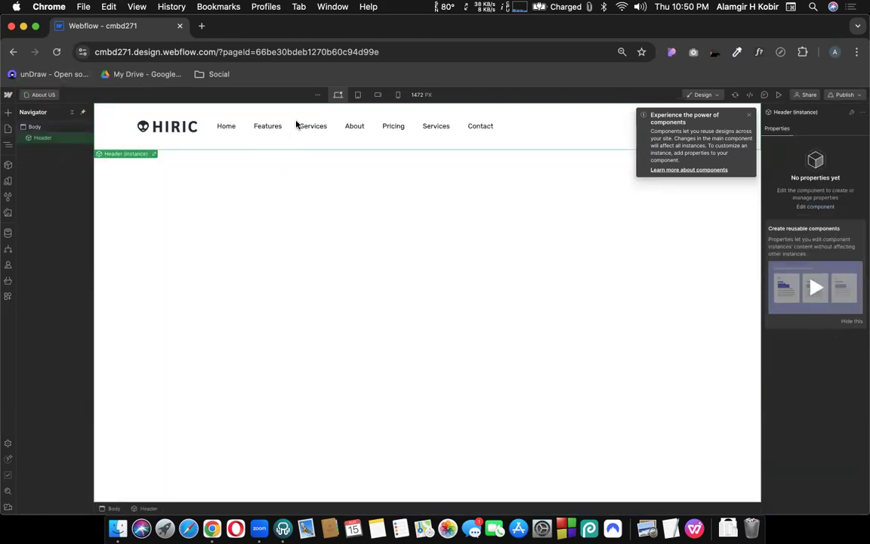
pyautogui.doubleClick(297, 125)
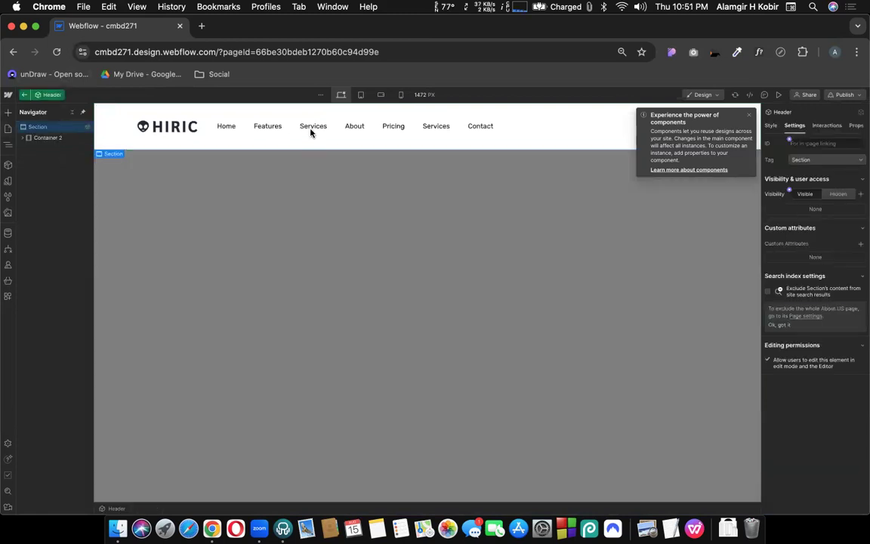
pyautogui.click(302, 125)
pyautogui.write('Our')
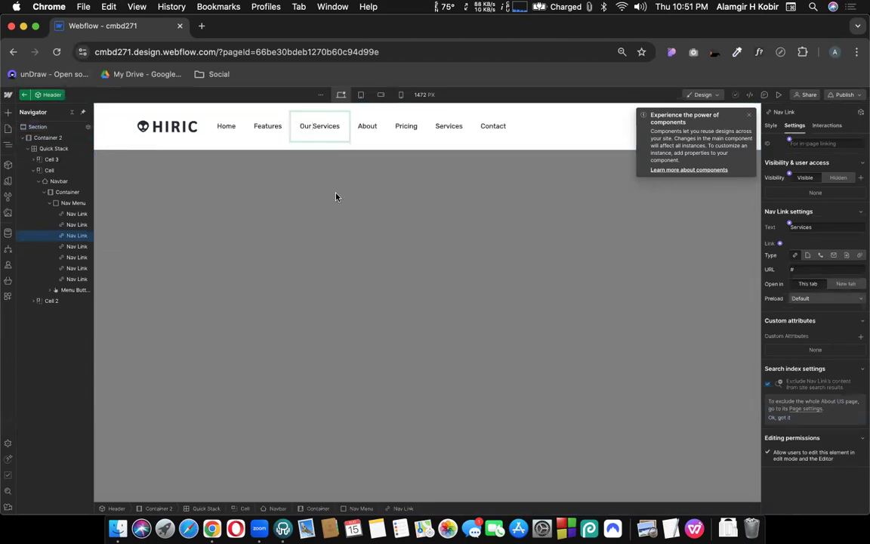
pyautogui.press('Escape')
pyautogui.click(146, 197)
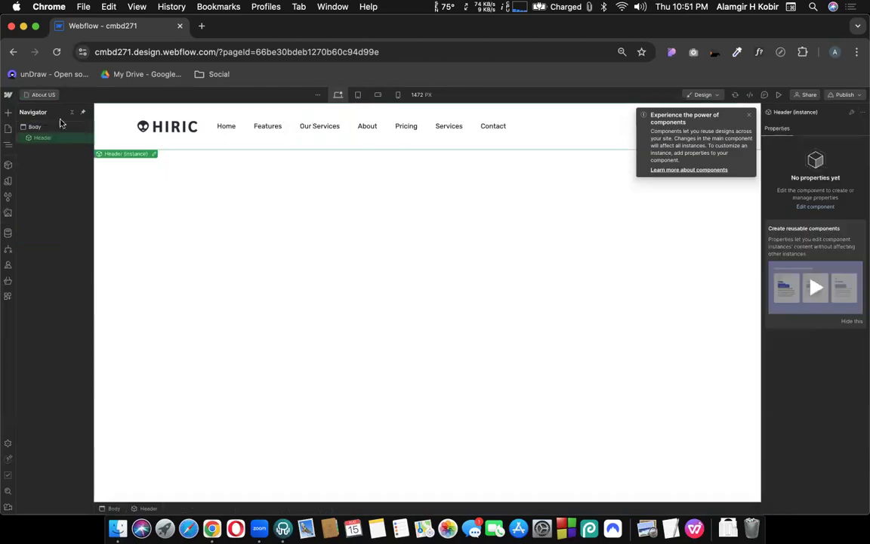
pyautogui.click(32, 94)
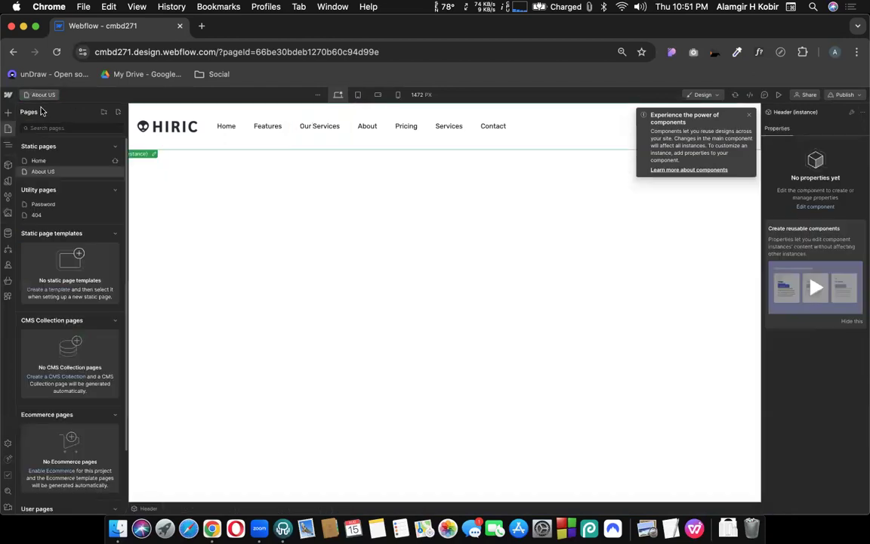
pyautogui.click(40, 160)
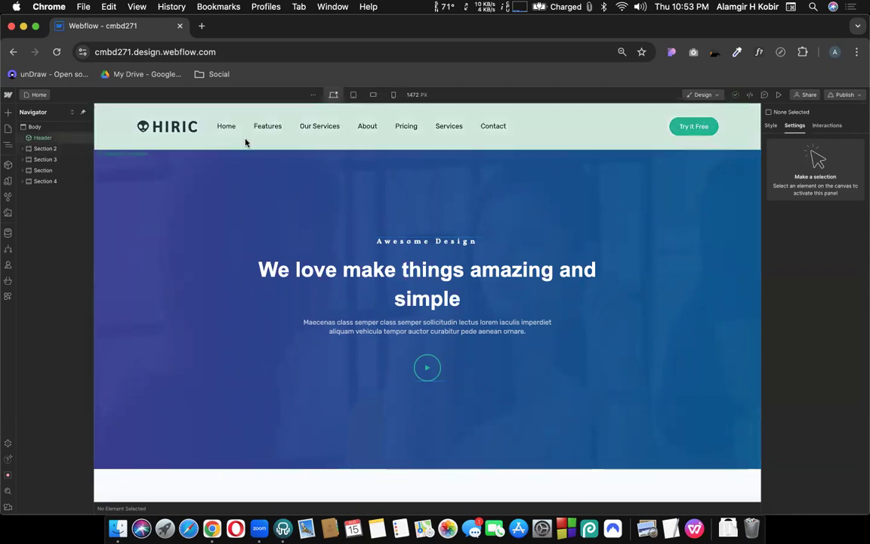
# Step: Set the Header component's section position to Sticky with a top offset of 0 px and check it on the Home page
pyautogui.doubleClick(251, 111)
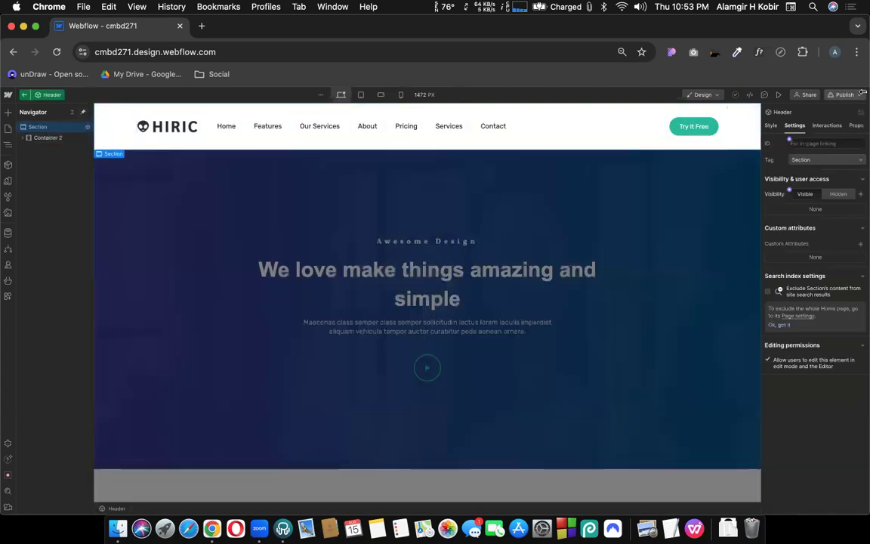
pyautogui.click(771, 127)
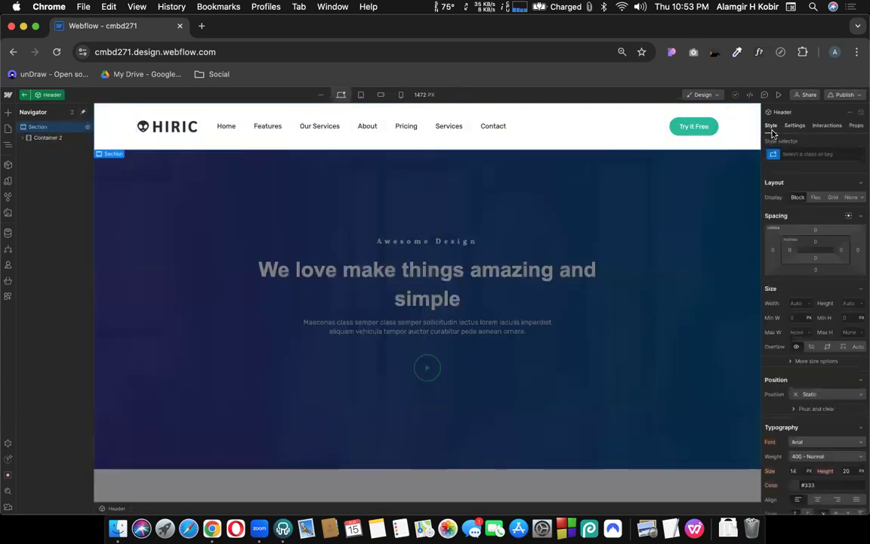
pyautogui.scroll(-3, 820, 302)
pyautogui.scroll(-1, 822, 306)
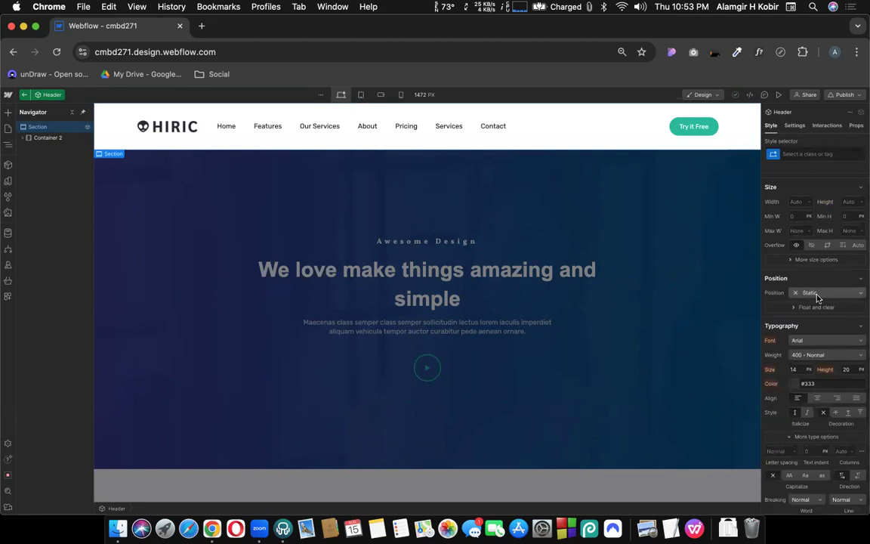
pyautogui.click(817, 297)
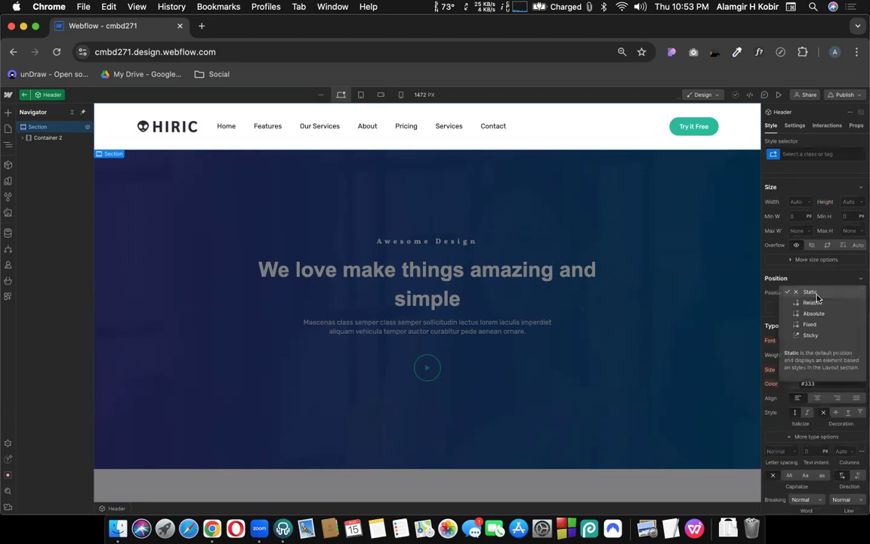
pyautogui.click(809, 337)
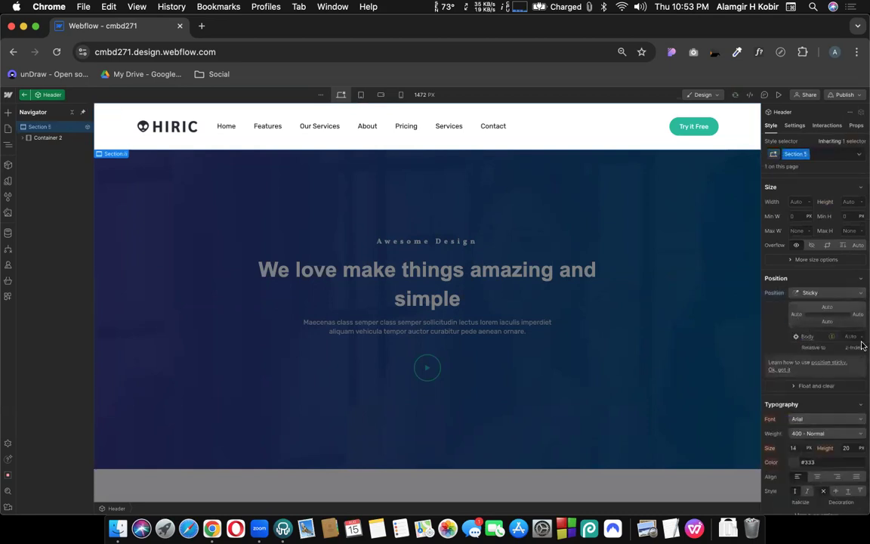
pyautogui.click(827, 310)
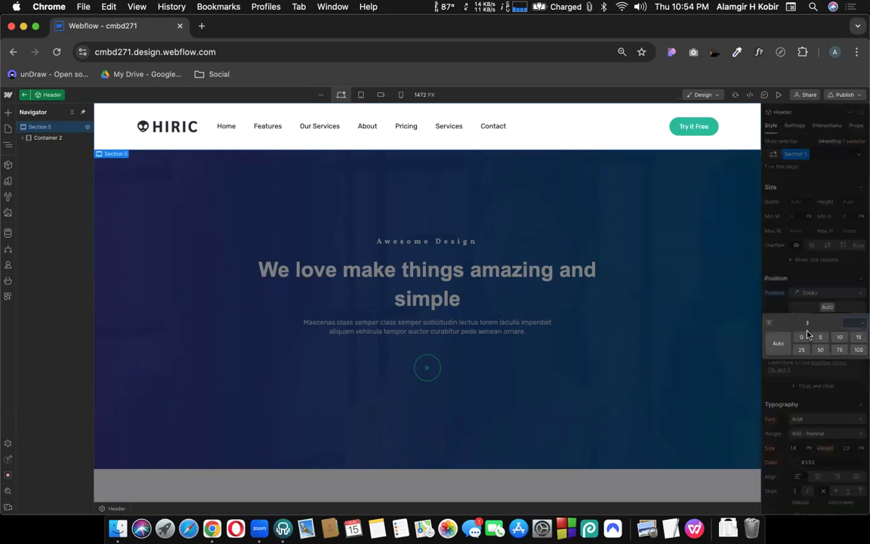
pyautogui.click(805, 336)
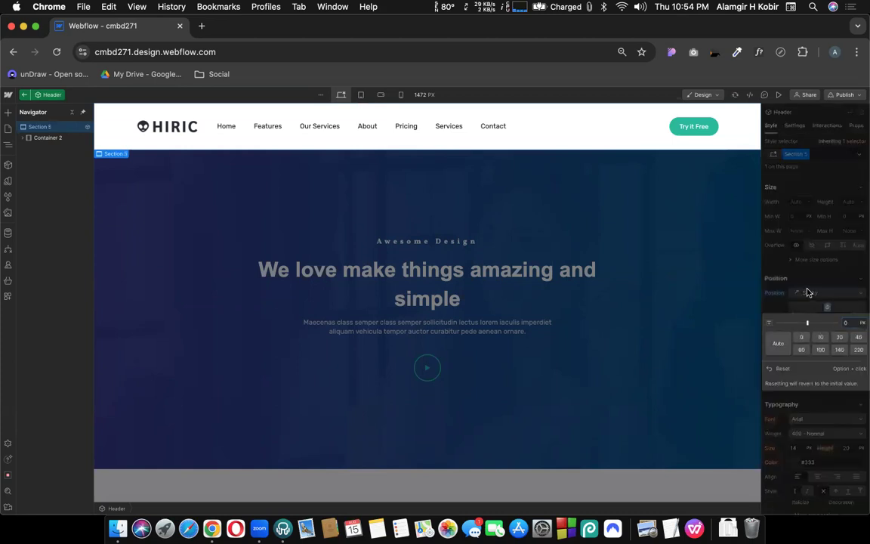
pyautogui.scroll(-3, 667, 303)
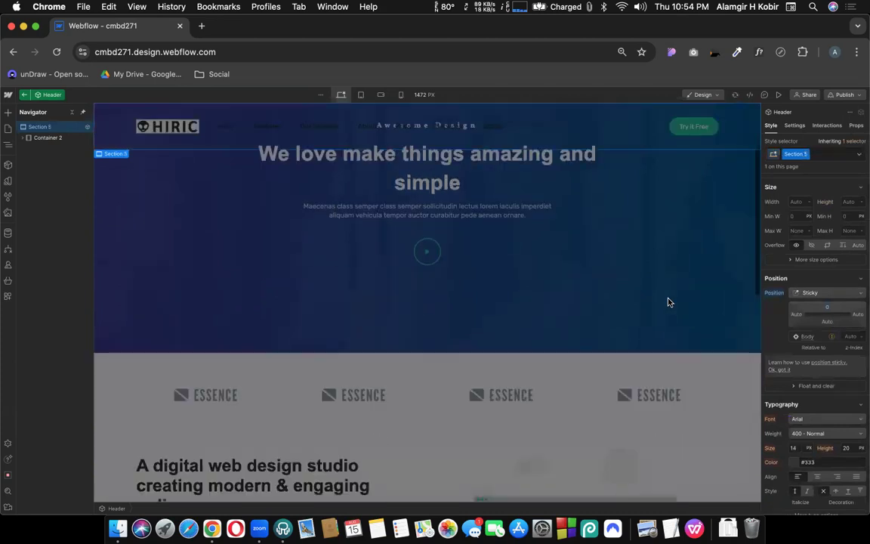
pyautogui.scroll(-15, 667, 302)
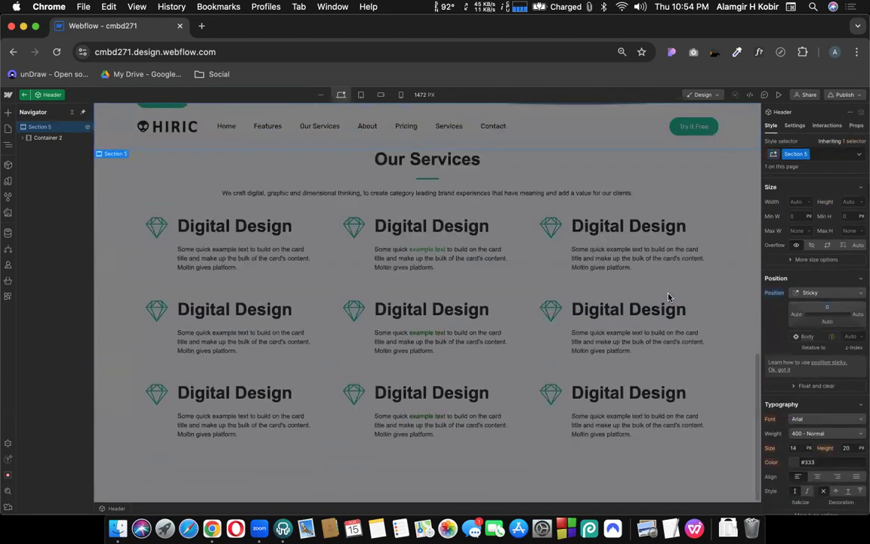
pyautogui.scroll(15, 669, 296)
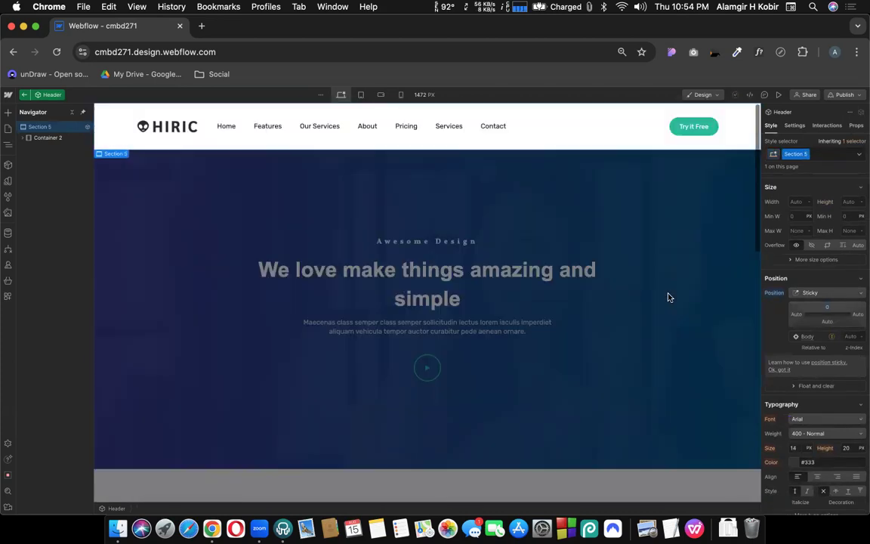
pyautogui.click(601, 250)
pyautogui.scroll(-15, 600, 250)
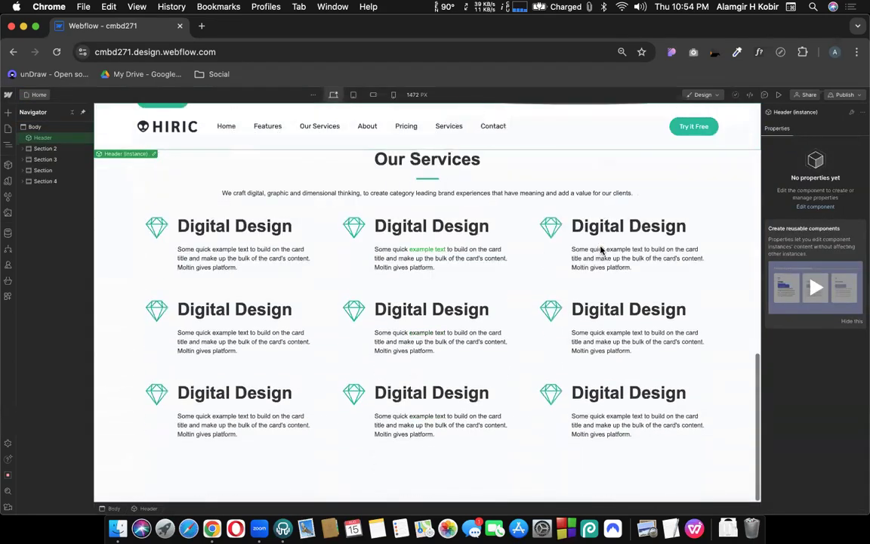
# Step: Set the Header component's section background colour to white and check the sticky header over the Home page content
pyautogui.scroll(15, 600, 250)
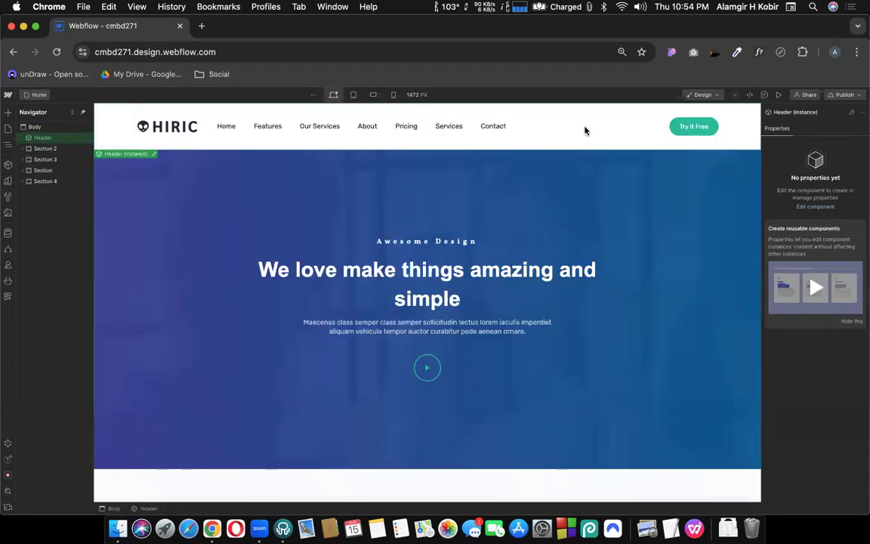
pyautogui.doubleClick(558, 135)
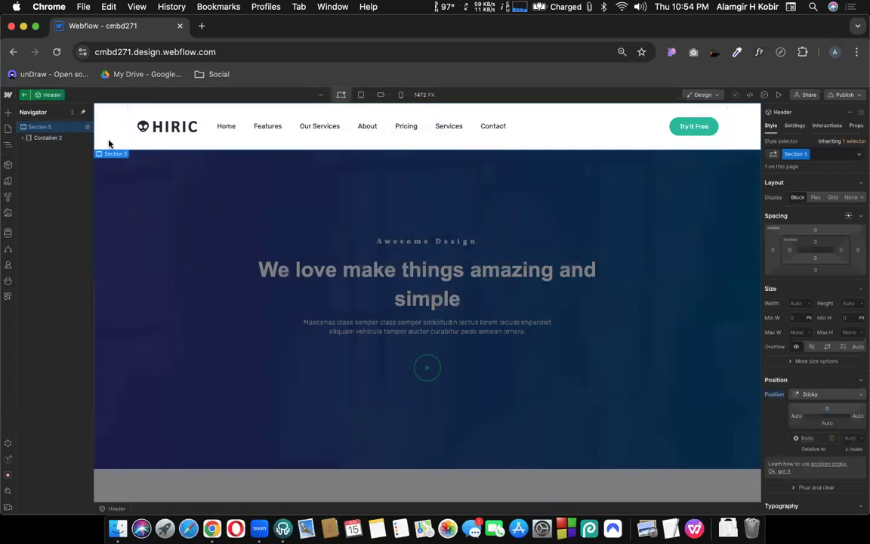
pyautogui.scroll(-3, 847, 315)
pyautogui.scroll(-12, 847, 314)
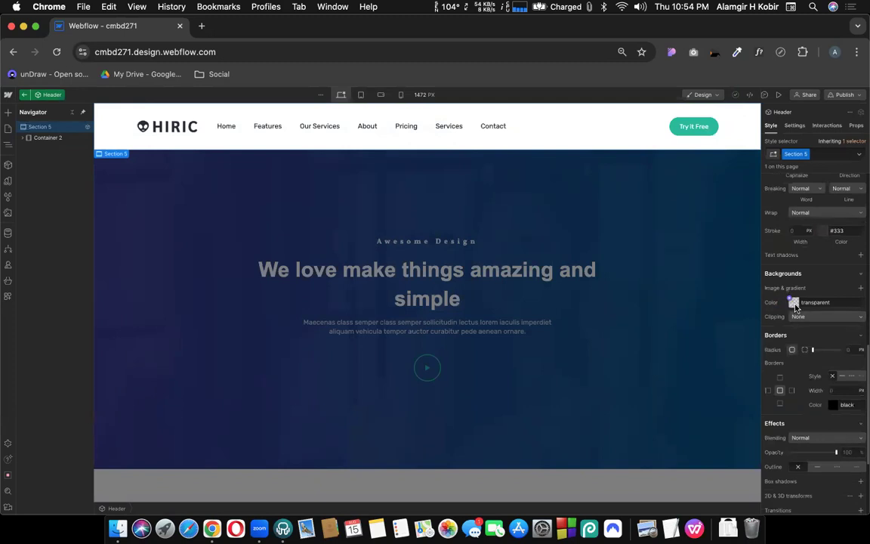
pyautogui.click(794, 303)
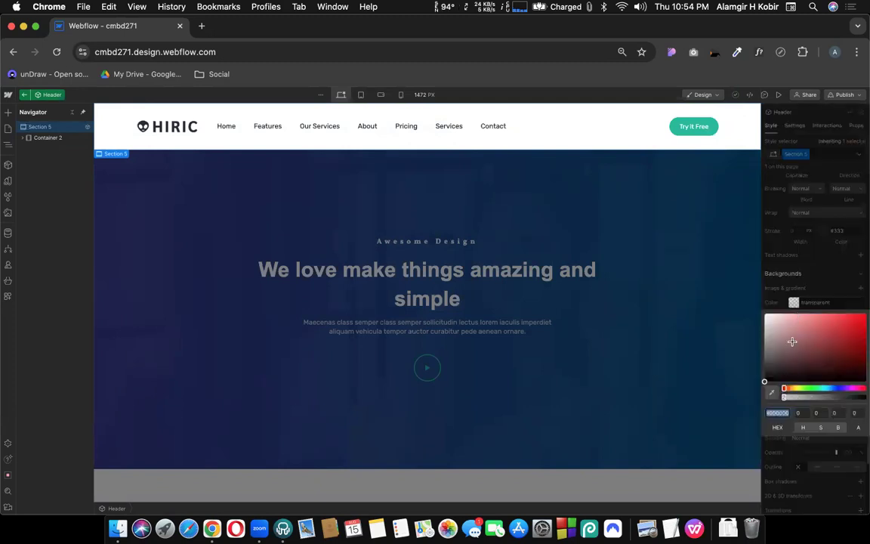
pyautogui.click(769, 291)
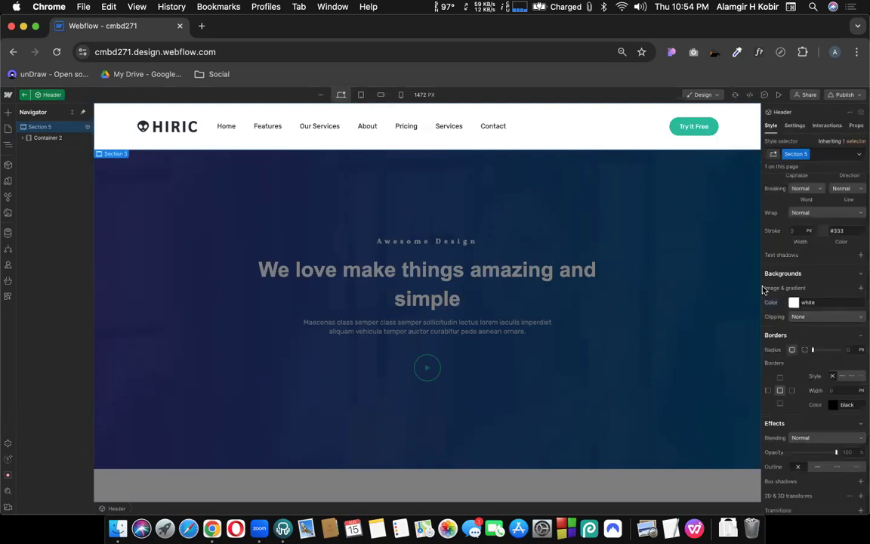
pyautogui.press('Escape')
pyautogui.scroll(-15, 672, 280)
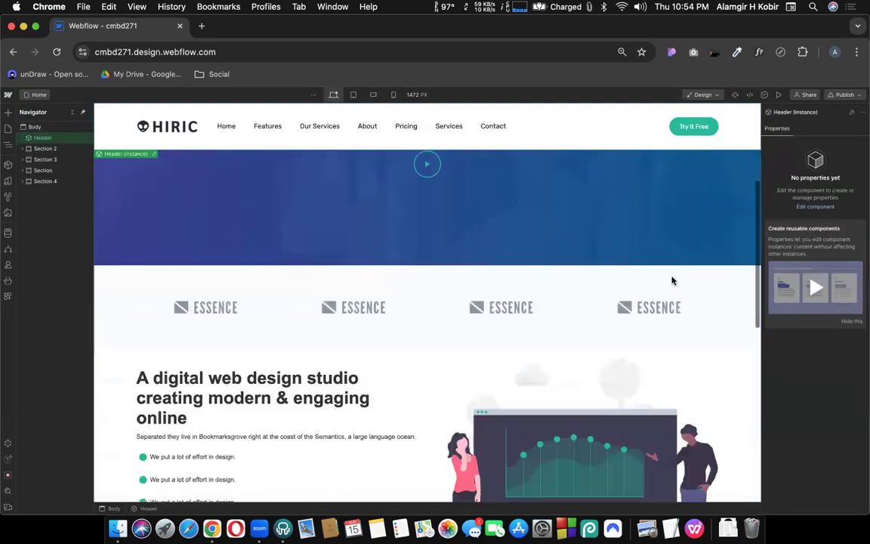
pyautogui.scroll(15, 672, 280)
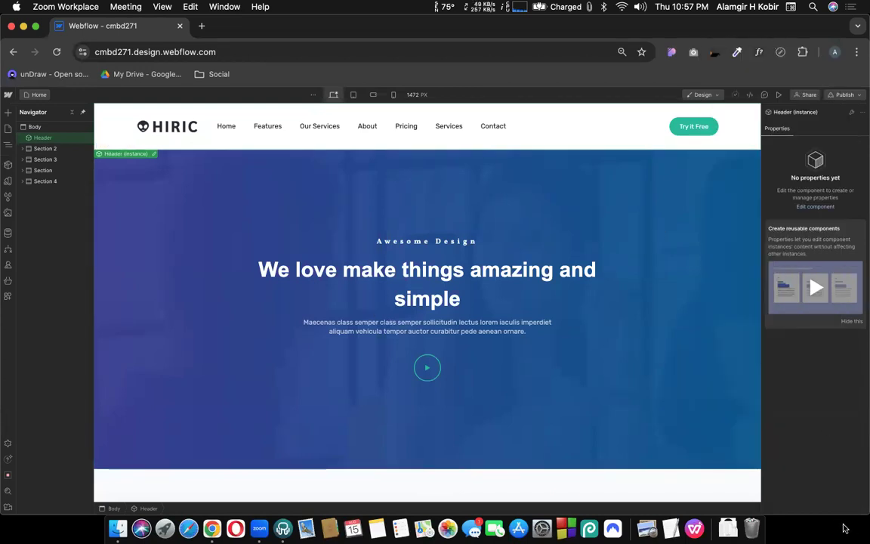
pyautogui.click(838, 404)
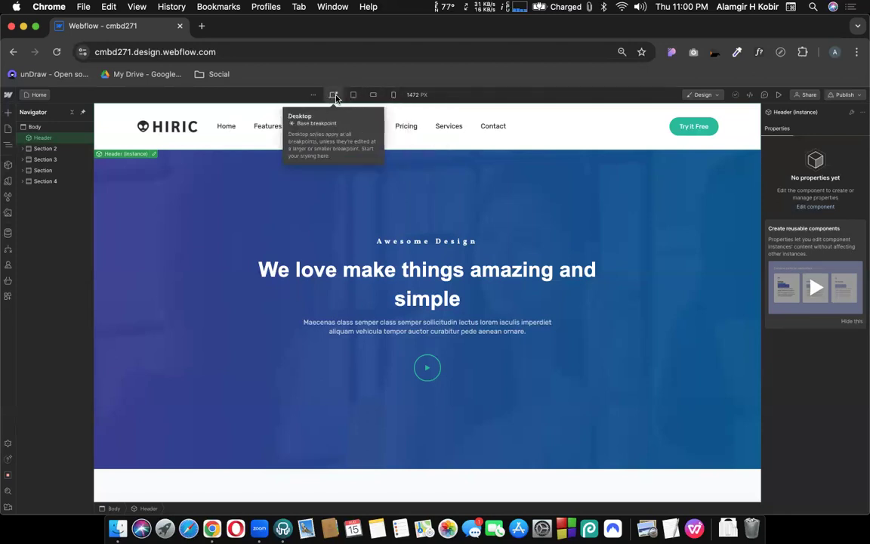
pyautogui.scroll(5, 333, 100)
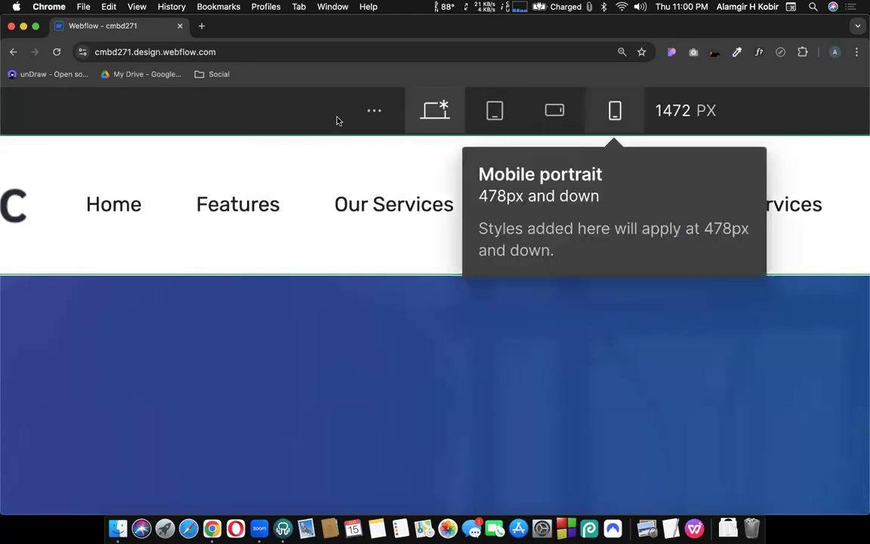
pyautogui.click(374, 114)
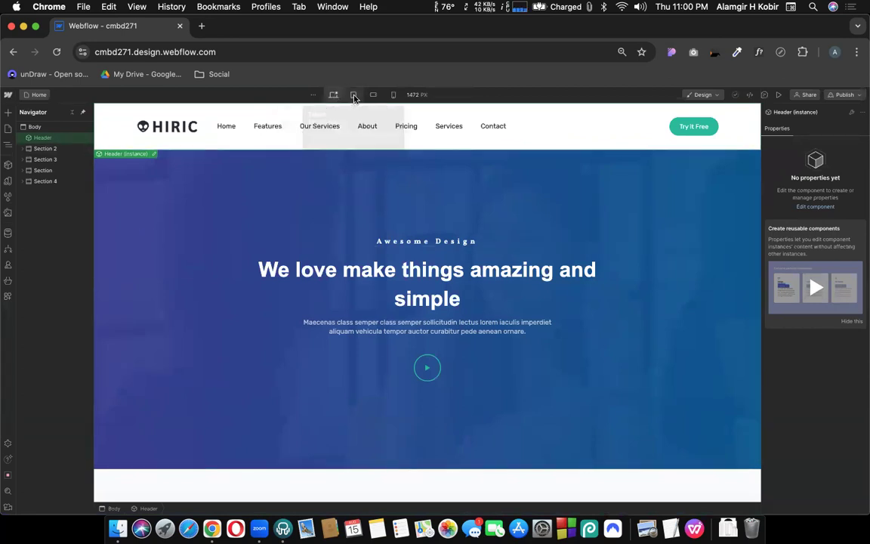
# Step: Examine the Home page's hero section at the tablet and mobile portrait breakpoints
pyautogui.click(353, 95)
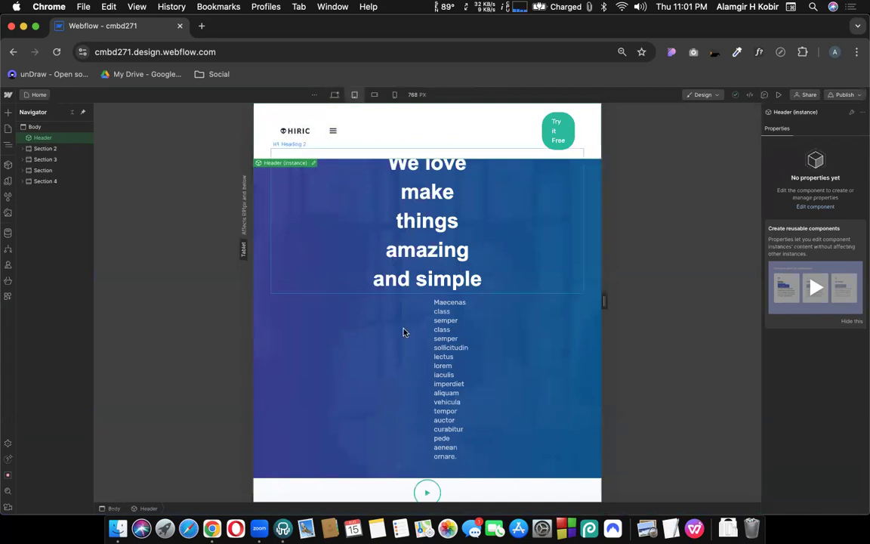
pyautogui.click(398, 359)
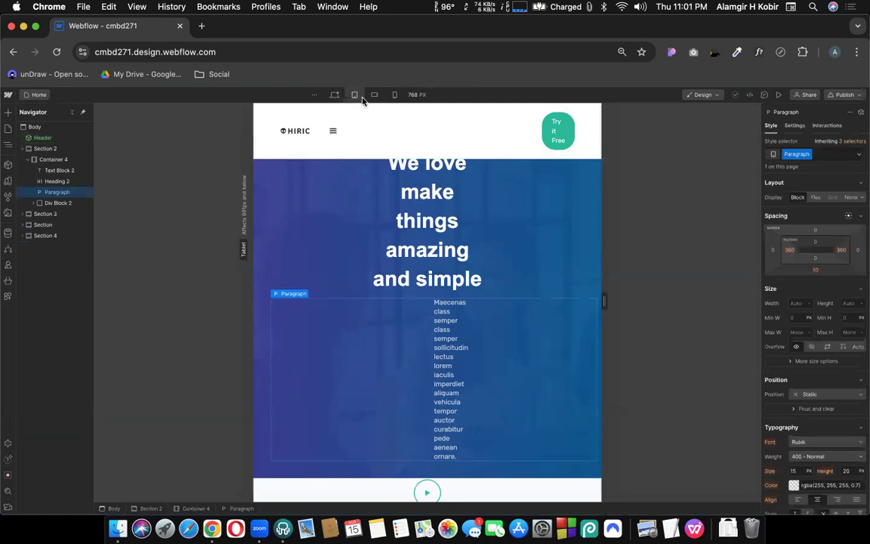
pyautogui.click(394, 95)
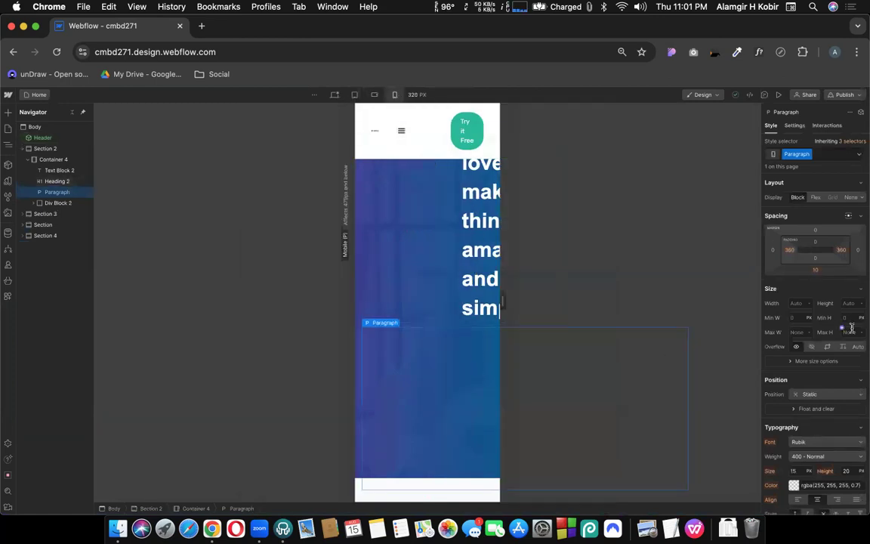
# Step: At the tablet breakpoint, set the left and right padding of the hero heading to 0 px
pyautogui.click(355, 95)
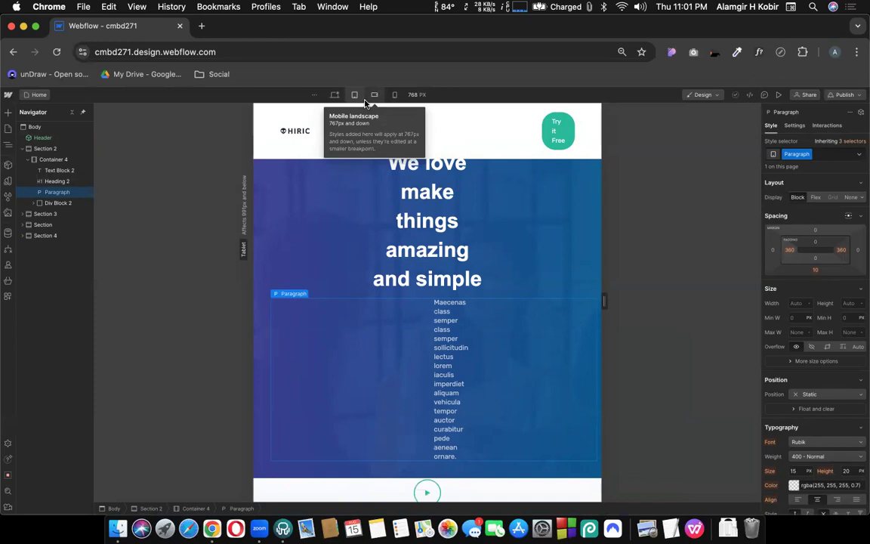
pyautogui.click(348, 202)
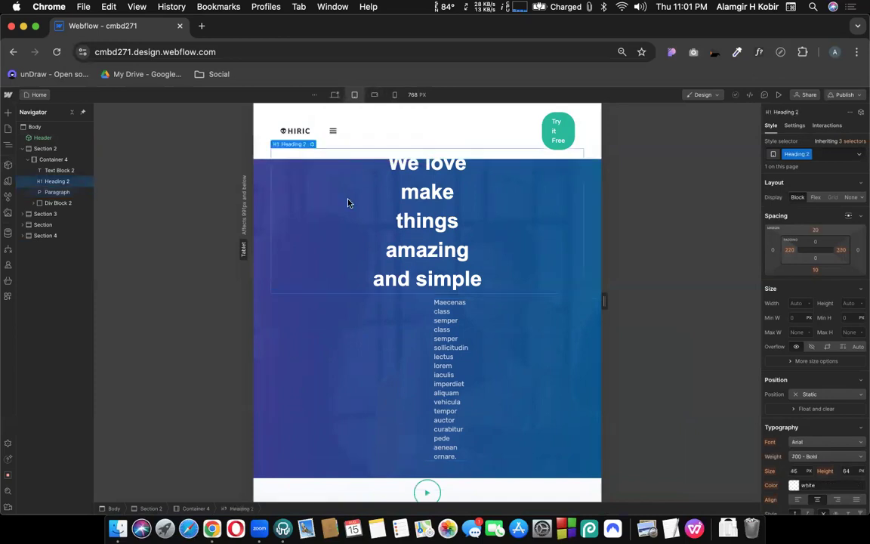
pyautogui.click(789, 250)
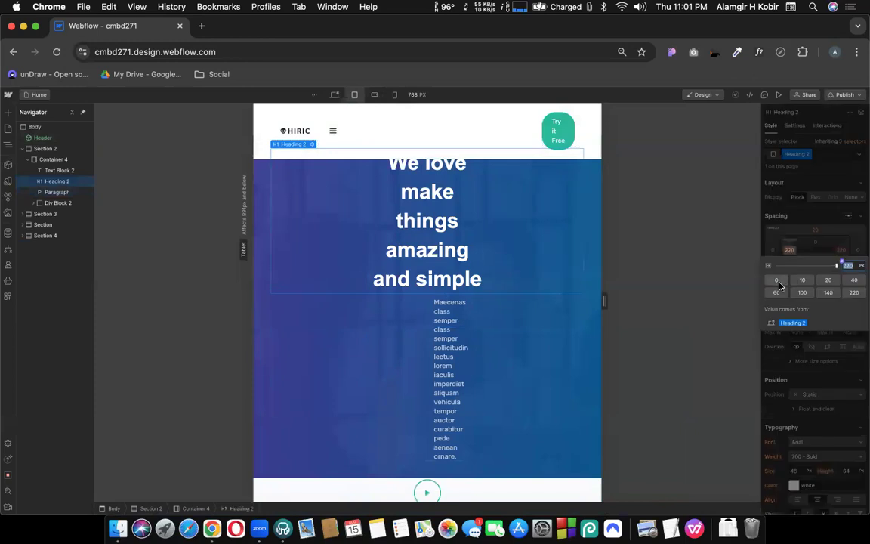
pyautogui.click(780, 283)
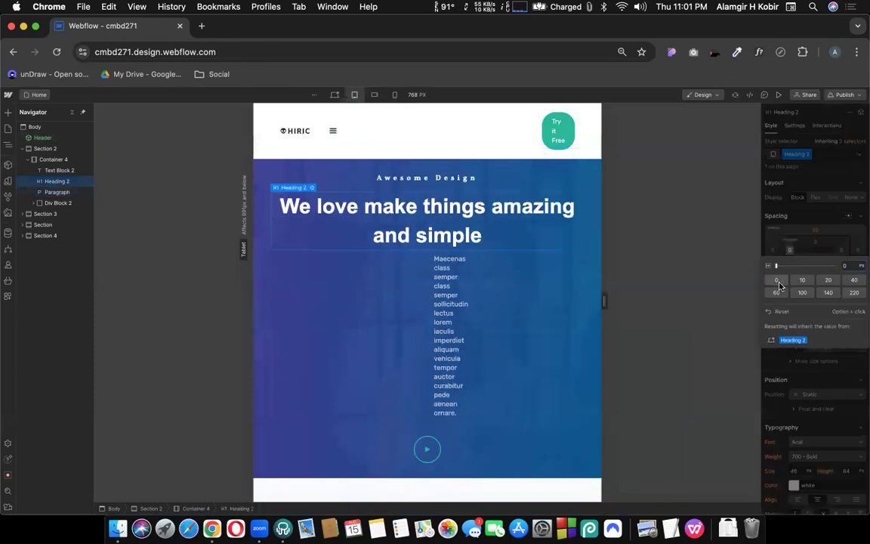
# Step: Set the hero paragraph's left and right padding to 0 px at the tablet breakpoint and check the section on mobile portrait
pyautogui.click(424, 296)
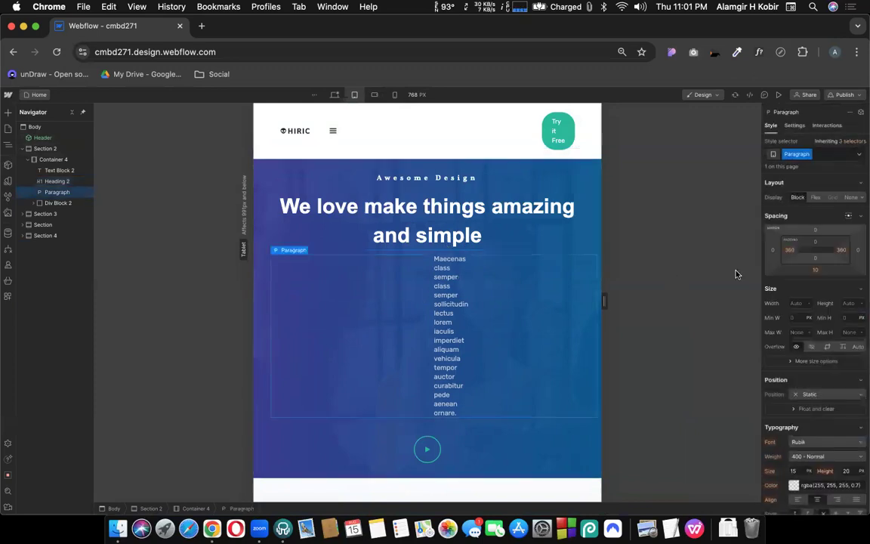
pyautogui.click(788, 252)
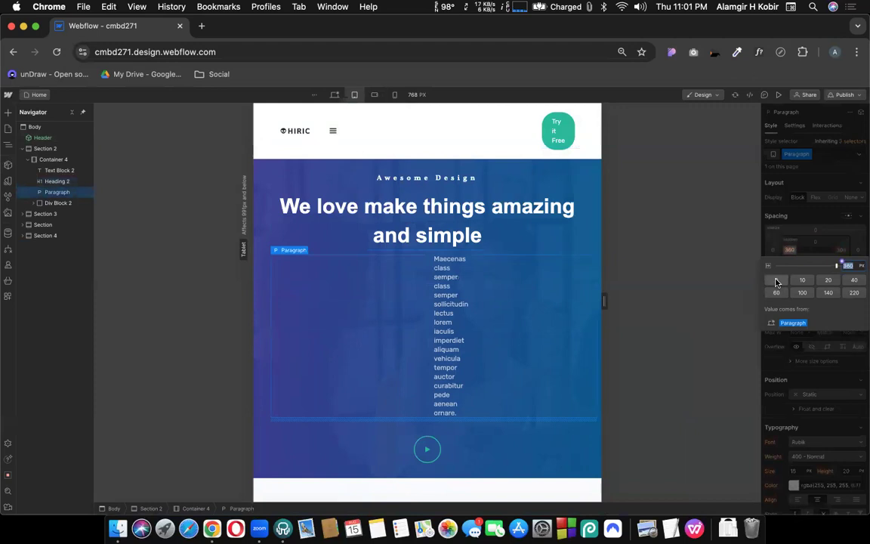
pyautogui.click(776, 281)
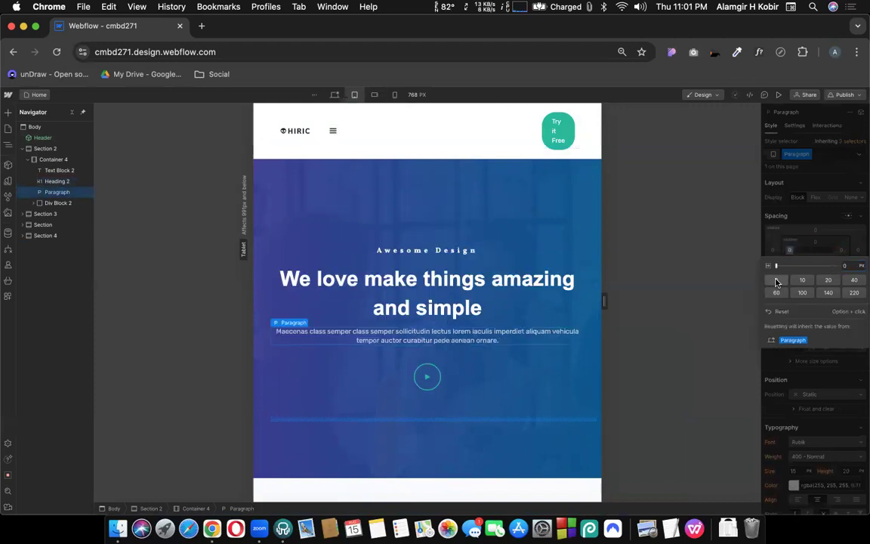
pyautogui.click(472, 251)
pyautogui.click(414, 223)
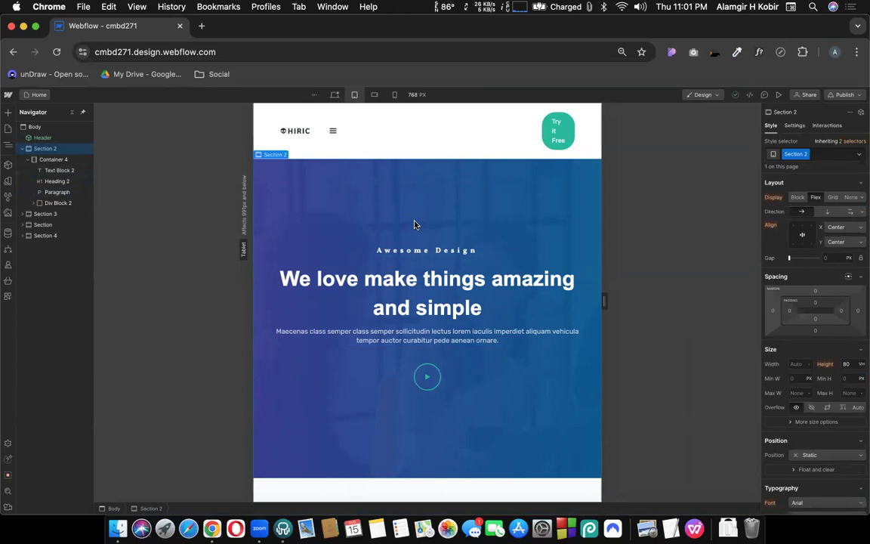
pyautogui.click(393, 96)
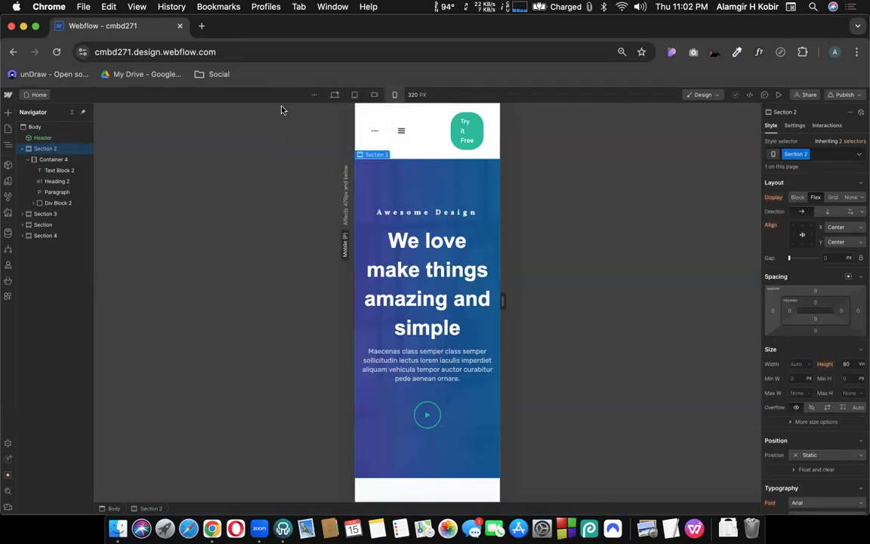
pyautogui.click(354, 97)
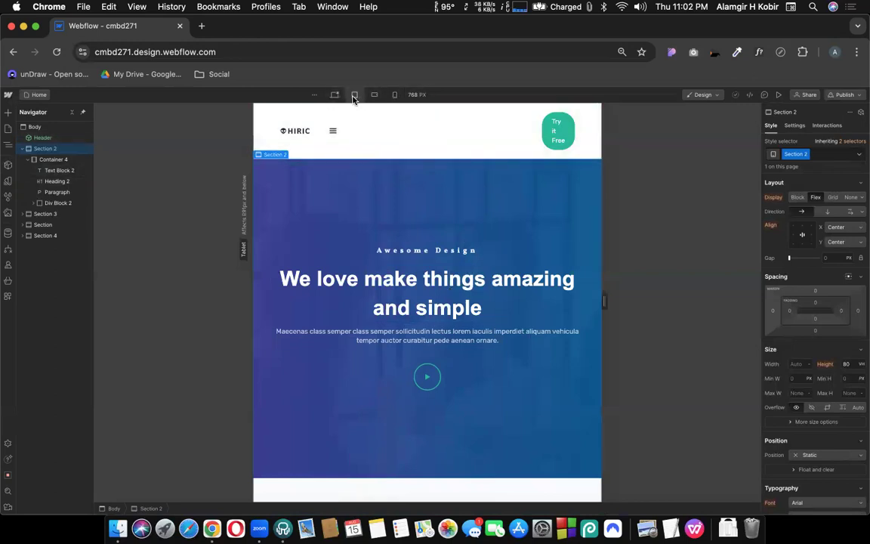
# Step: At the mobile landscape breakpoint, set the hero heading's left and right padding to 100 px
pyautogui.click(413, 281)
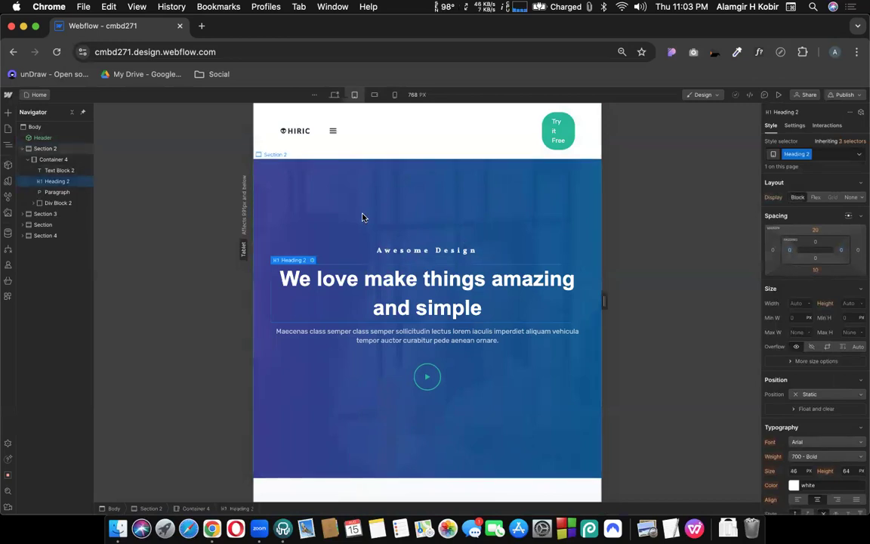
pyautogui.click(373, 96)
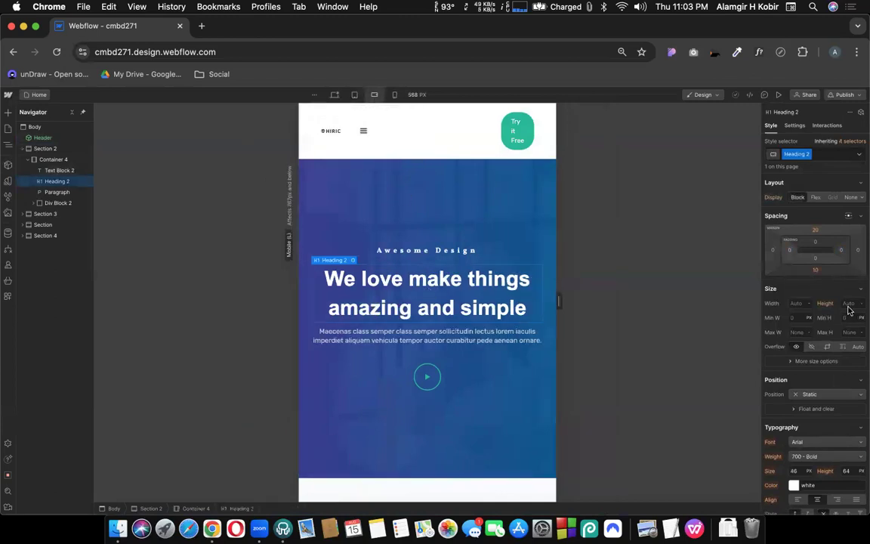
pyautogui.click(789, 251)
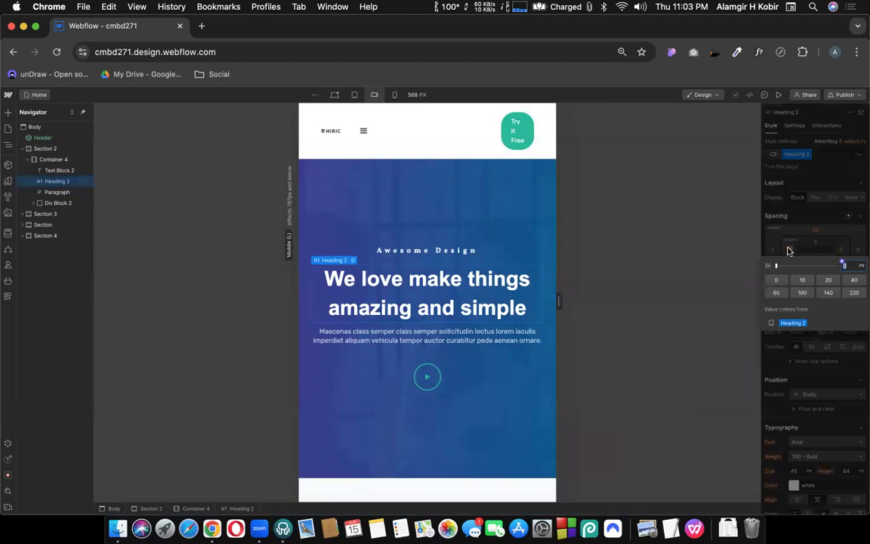
pyautogui.keyDown('alt'); pyautogui.click(802, 293); pyautogui.keyUp('alt')
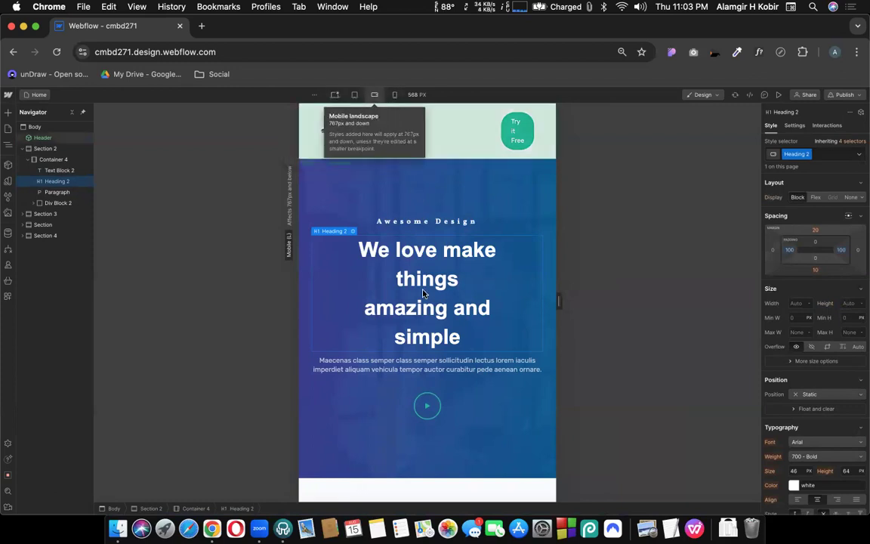
# Step: Compare the hero heading's layout and inherited padding between the mobile portrait and mobile landscape breakpoints
pyautogui.click(393, 96)
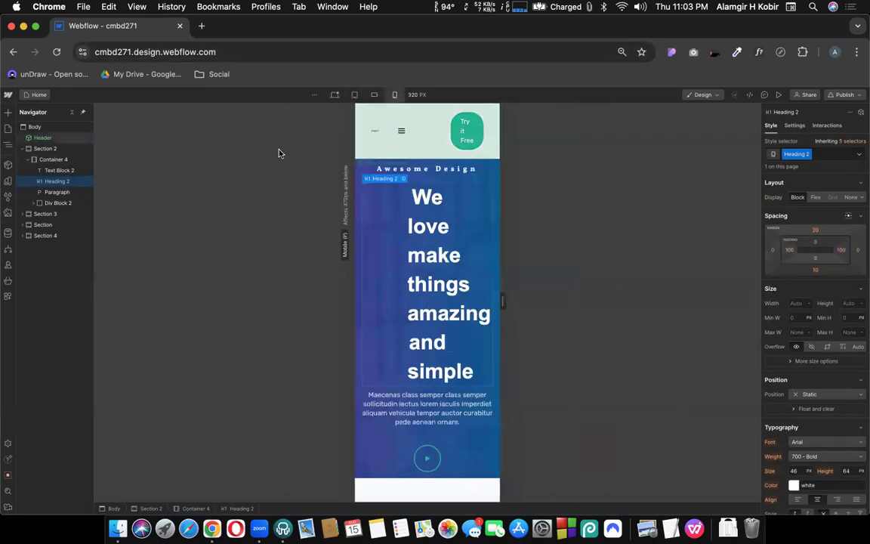
pyautogui.click(373, 96)
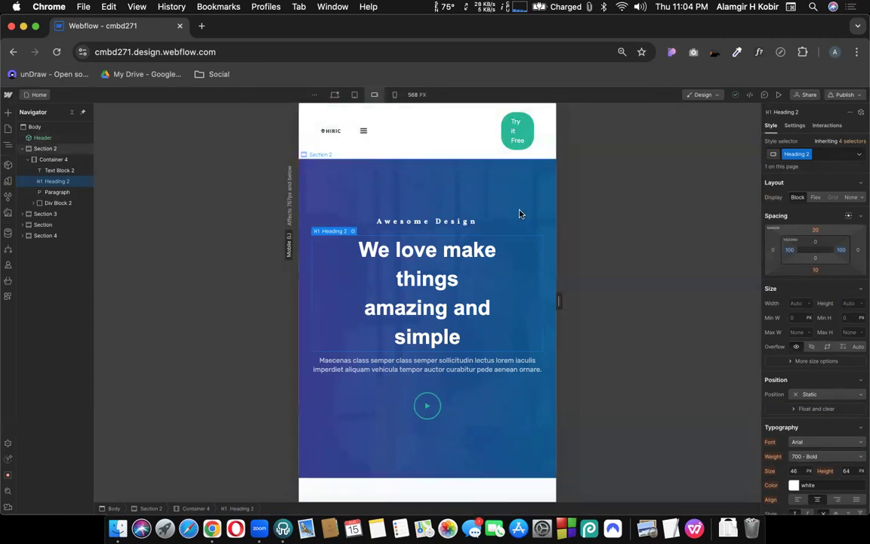
pyautogui.click(791, 251)
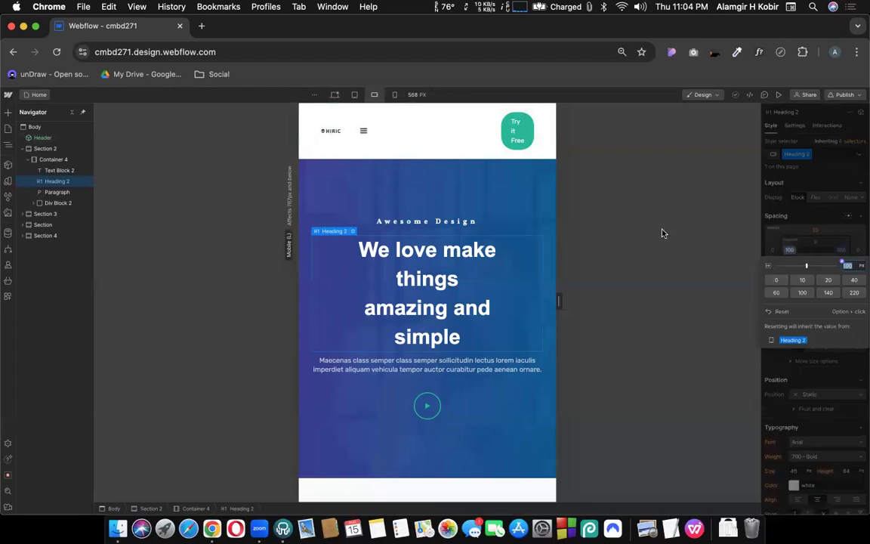
pyautogui.click(394, 96)
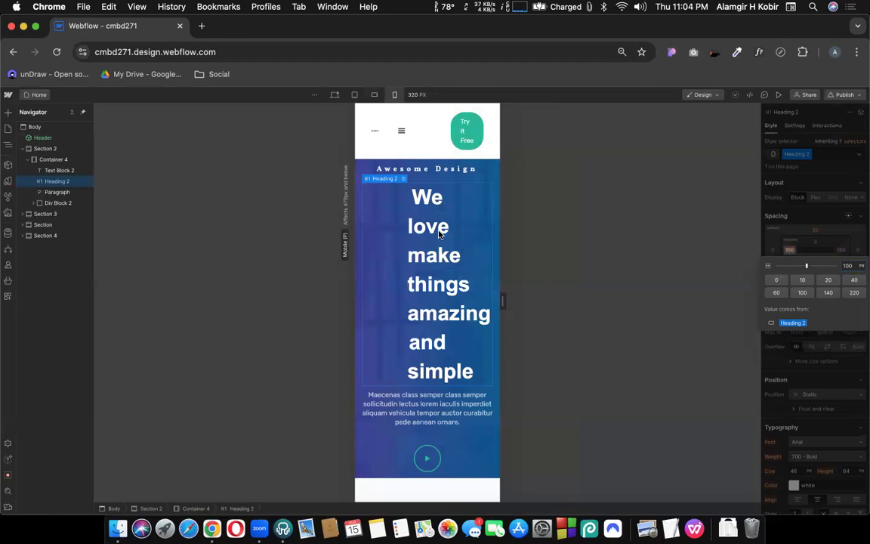
pyautogui.click(793, 256)
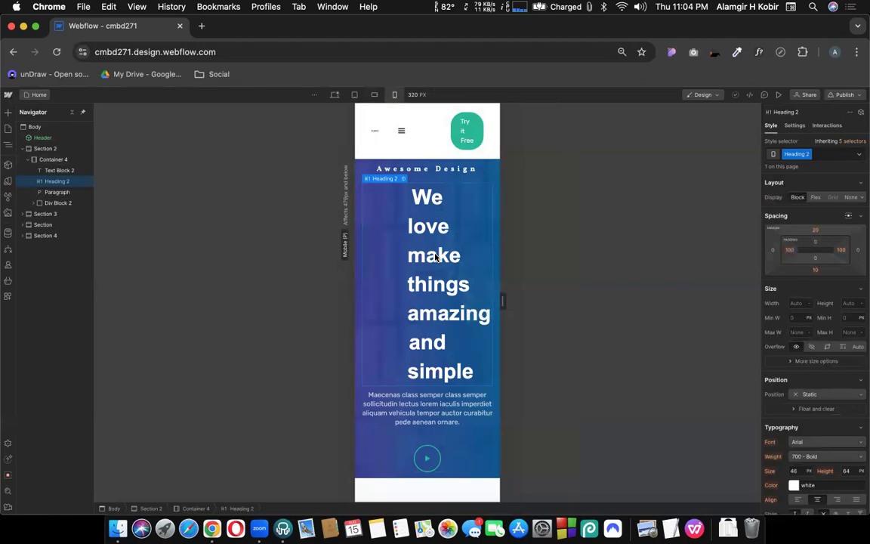
# Step: At the mobile landscape breakpoint, set the hero heading's left and right padding to 0 px
pyautogui.click(374, 96)
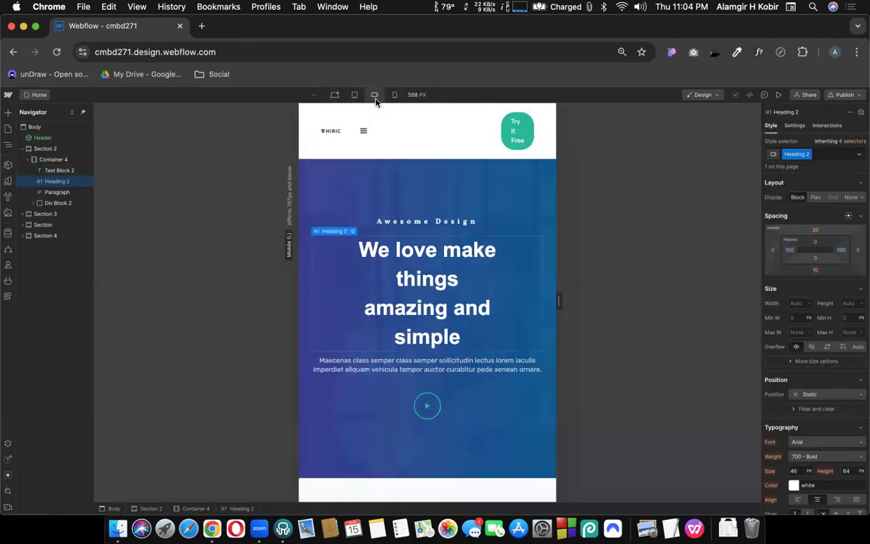
pyautogui.click(790, 252)
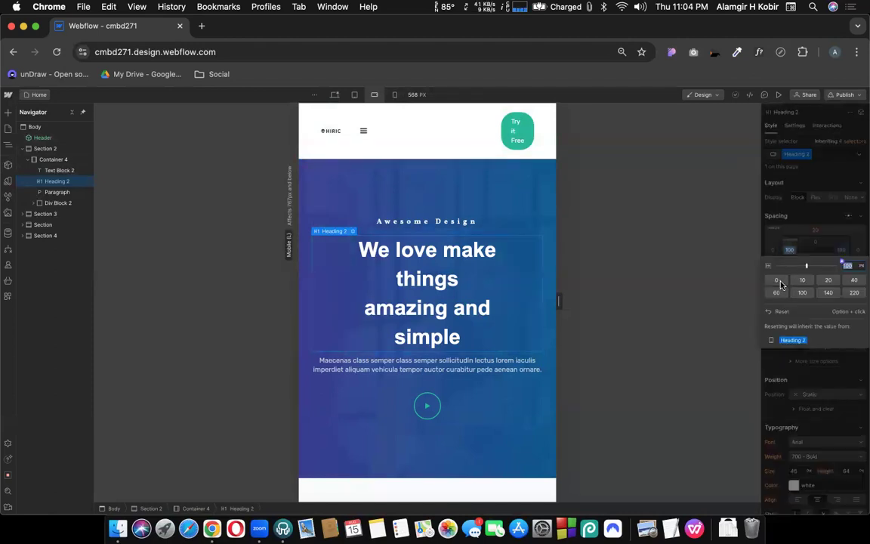
pyautogui.click(777, 280)
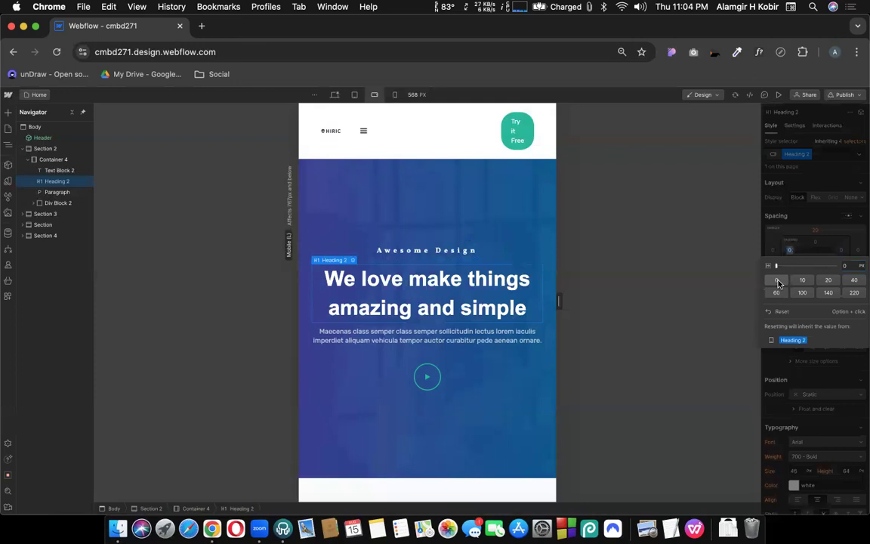
# Step: Review the hero heading's spacing and typography styles at the desktop breakpoint
pyautogui.click(476, 203)
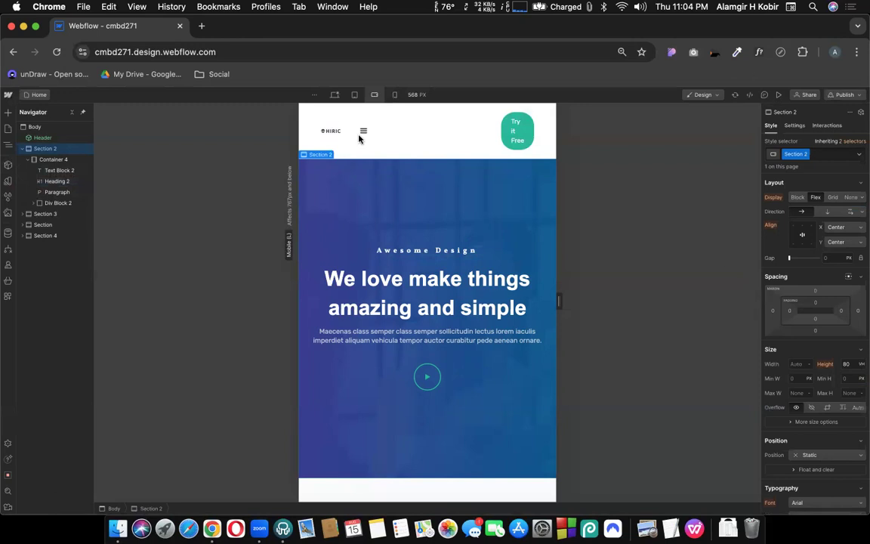
pyautogui.click(334, 95)
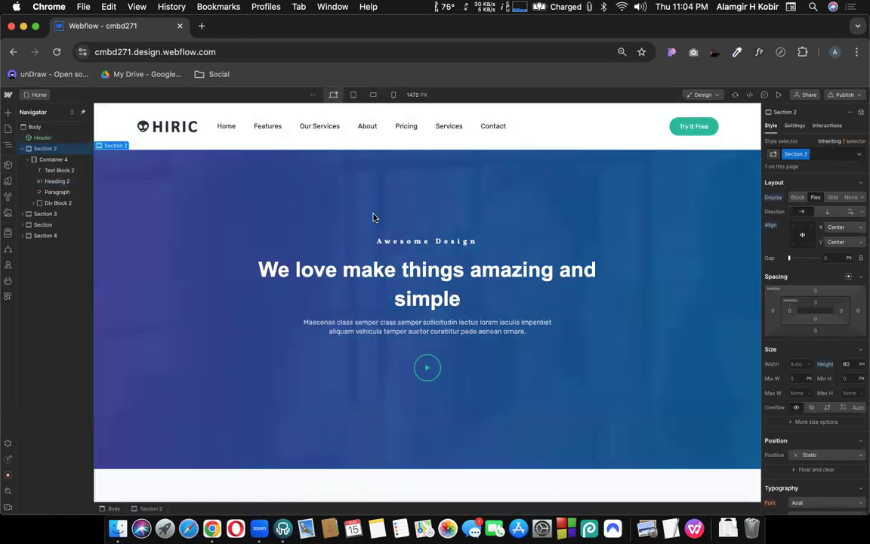
pyautogui.click(538, 287)
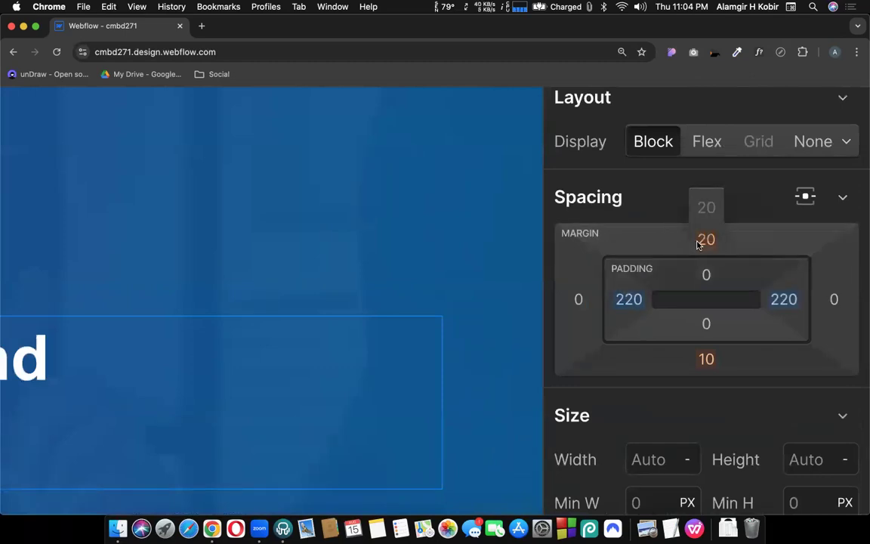
pyautogui.scroll(-5, 698, 244)
pyautogui.scroll(-10, 698, 244)
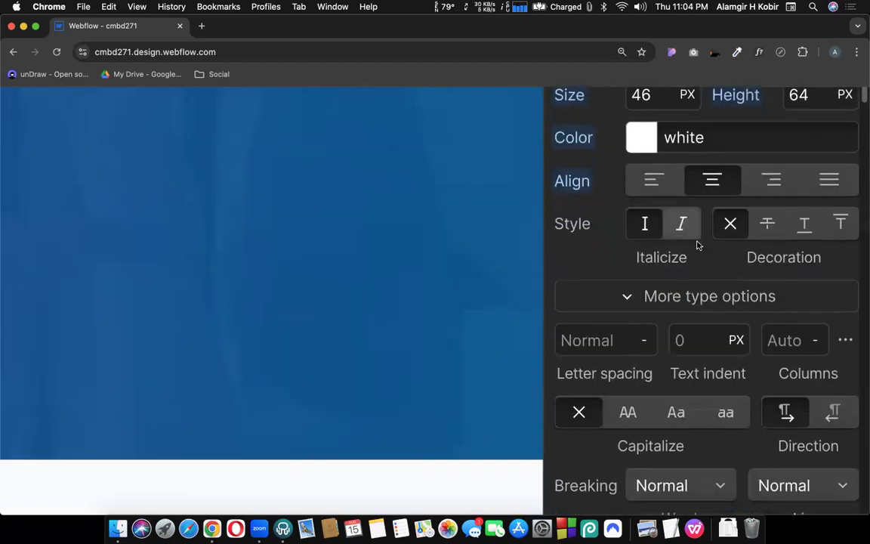
pyautogui.scroll(3, 696, 241)
pyautogui.scroll(2, 608, 128)
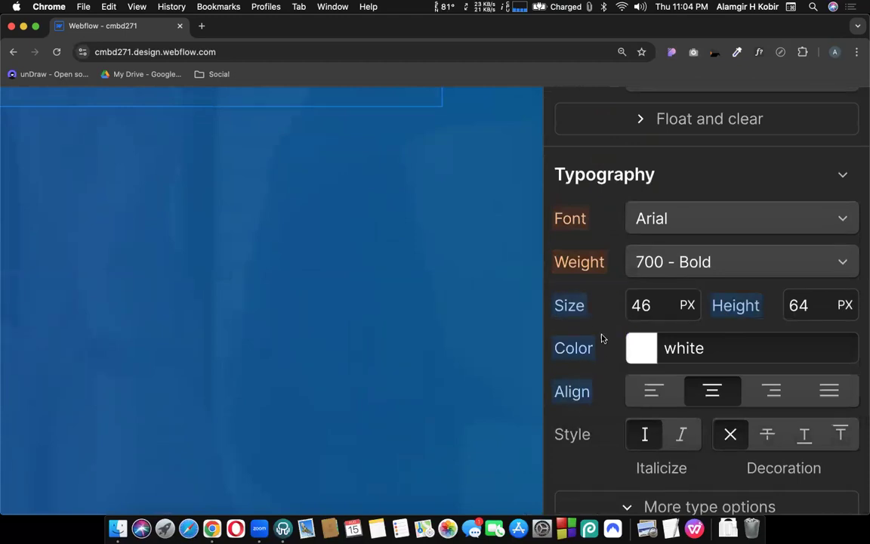
pyautogui.scroll(-5, 603, 306)
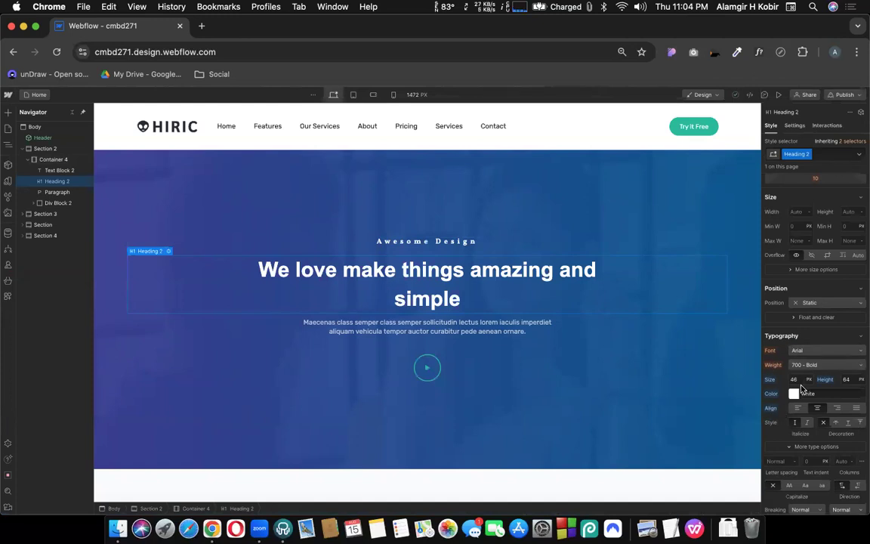
# Step: At the tablet breakpoint, reset the hero heading's left padding to the inherited desktop value and set it back to 0 px
pyautogui.click(352, 95)
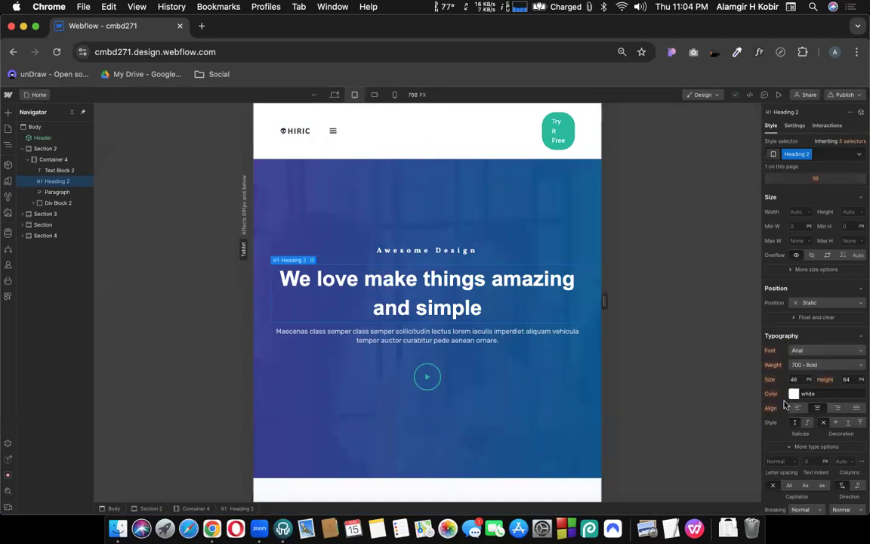
pyautogui.scroll(2, 789, 386)
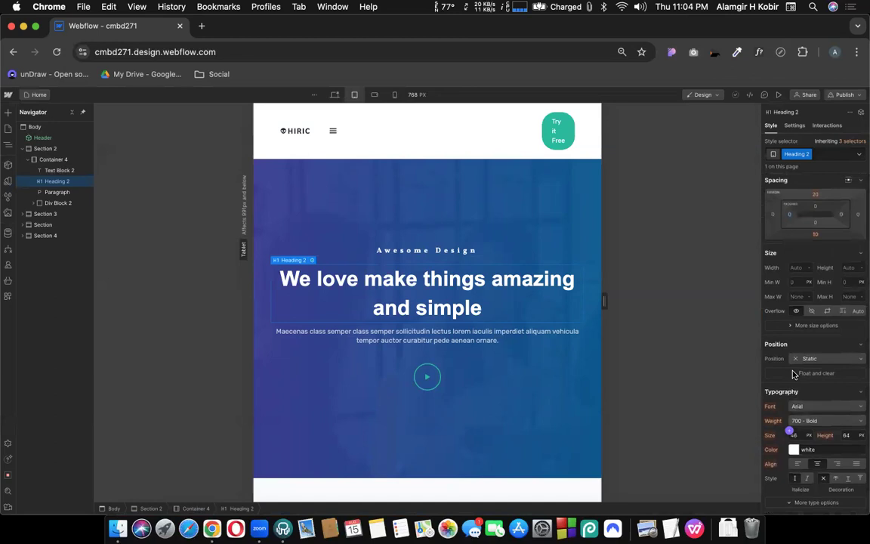
pyautogui.scroll(1, 793, 374)
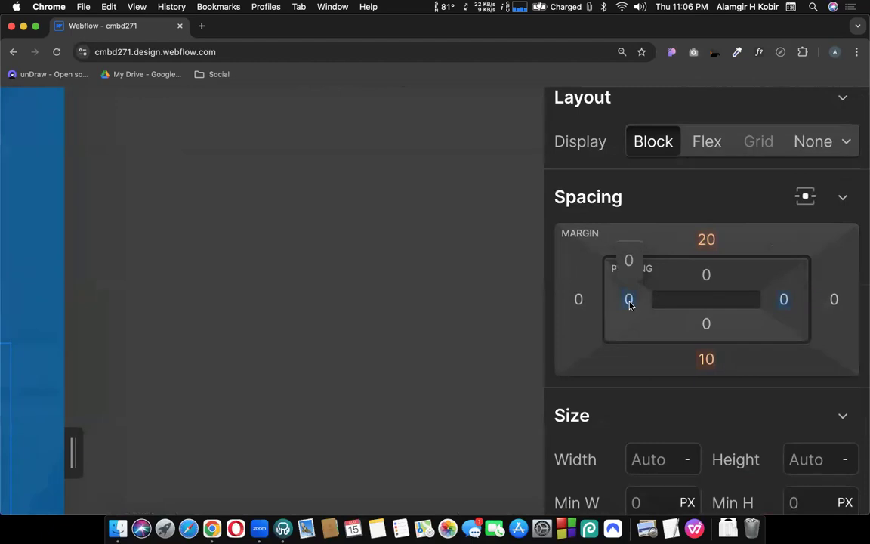
pyautogui.rightClick(630, 302)
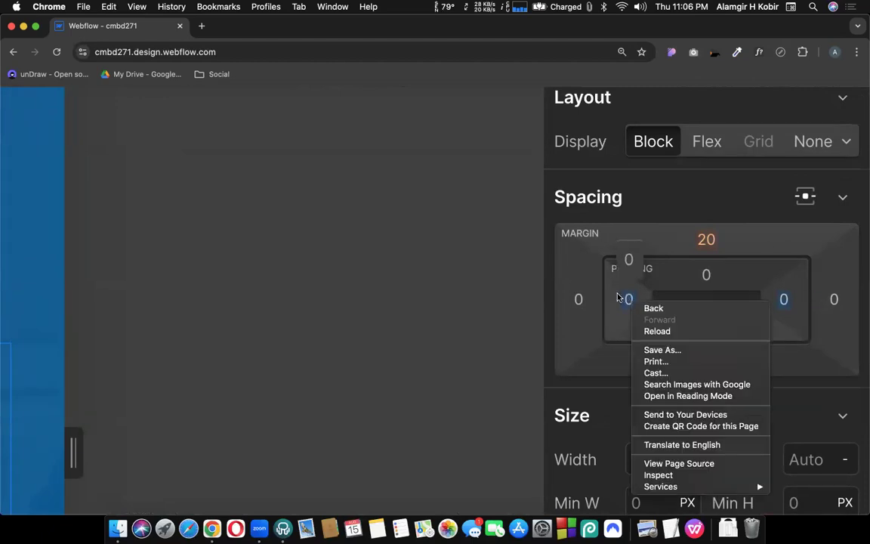
pyautogui.click(620, 298)
pyautogui.click(627, 299)
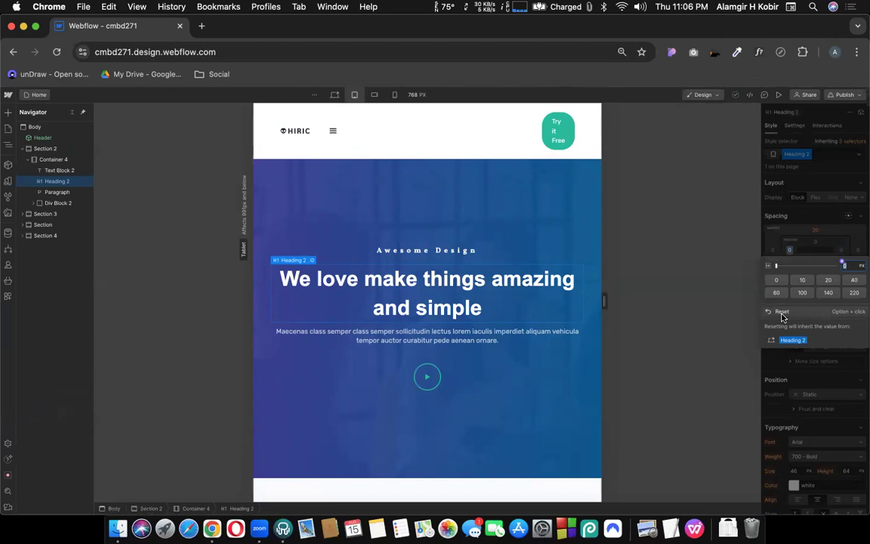
pyautogui.click(853, 292)
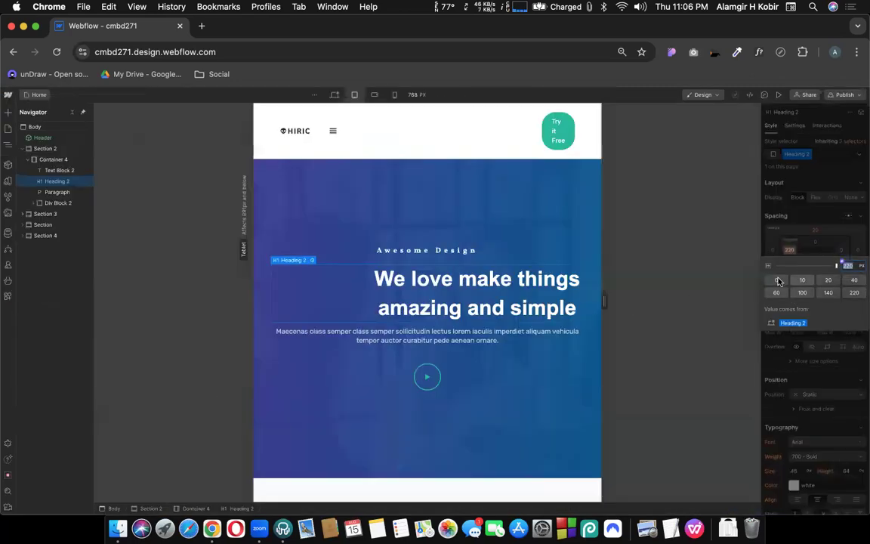
pyautogui.click(777, 281)
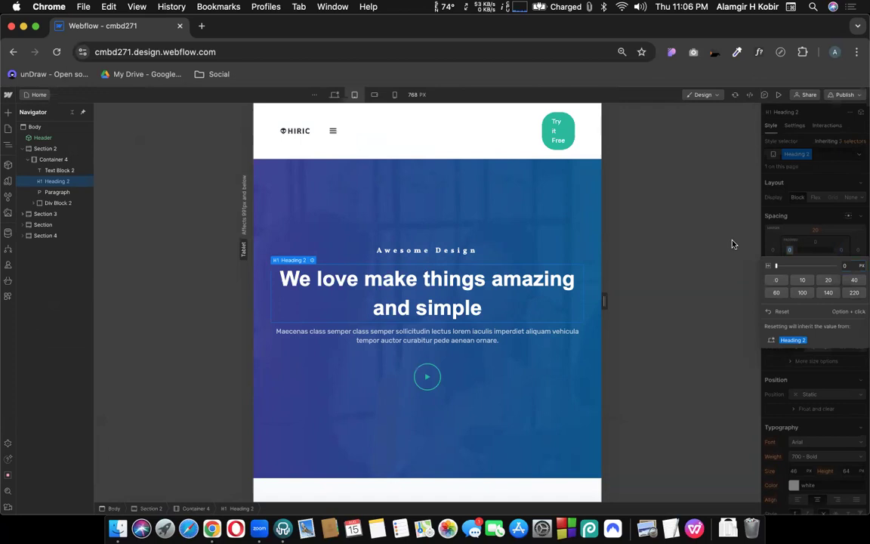
pyautogui.click(806, 245)
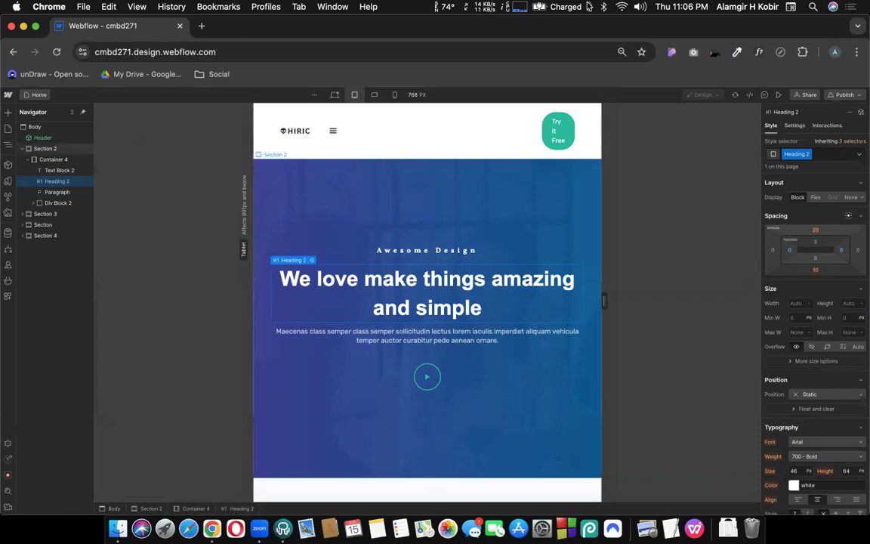
pyautogui.click(619, 7)
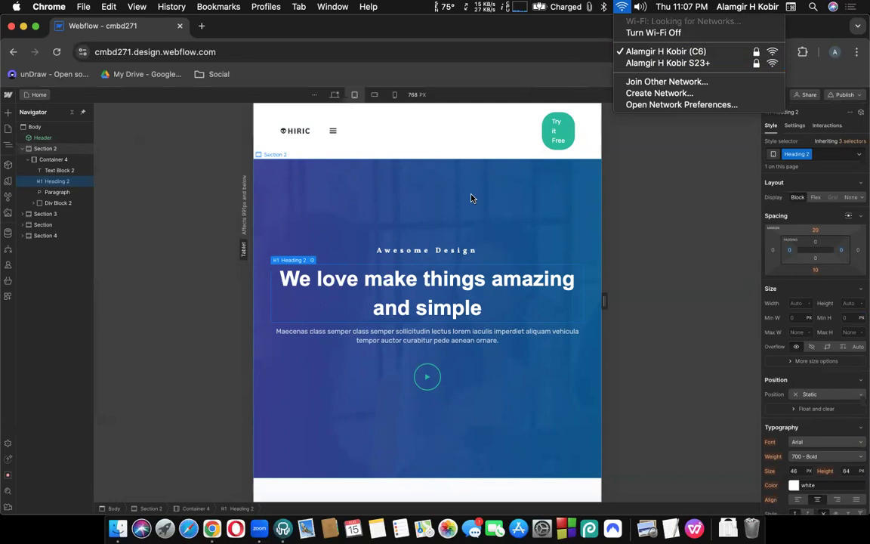
pyautogui.click(648, 200)
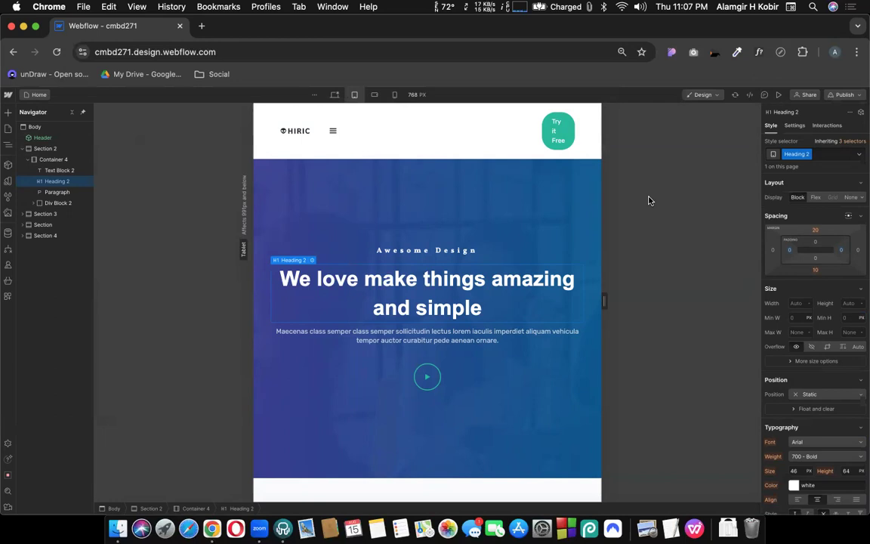
pyautogui.click(359, 186)
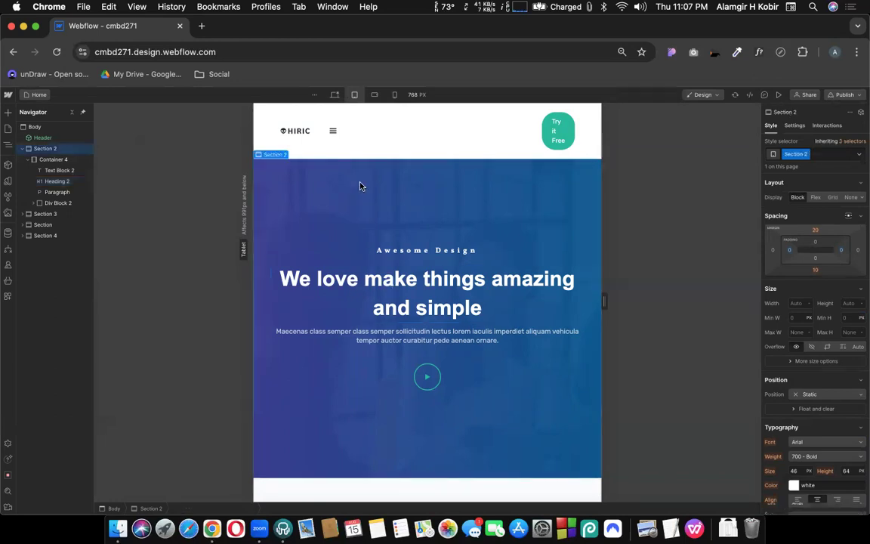
# Step: Search Google for "hiric" in a new browser tab and open the Themesbrand responsive landing page template result
pyautogui.click(201, 26)
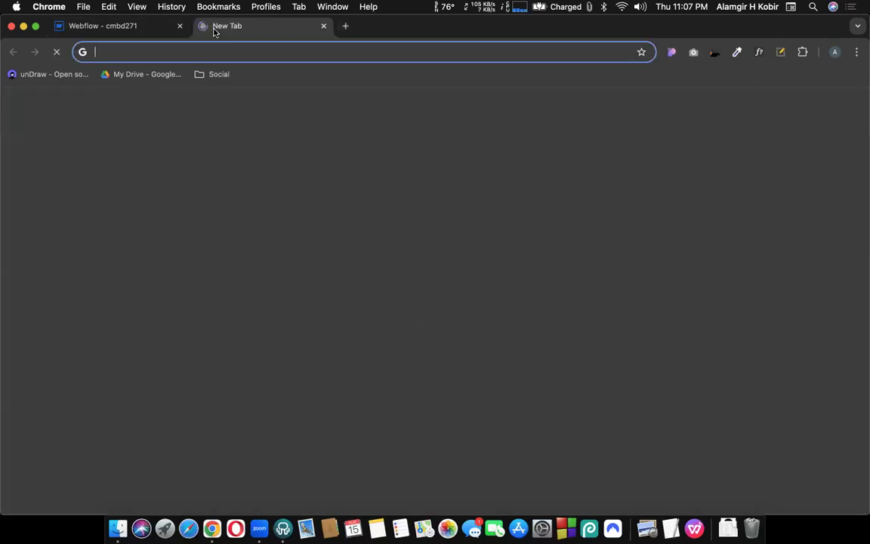
pyautogui.write('hiric')
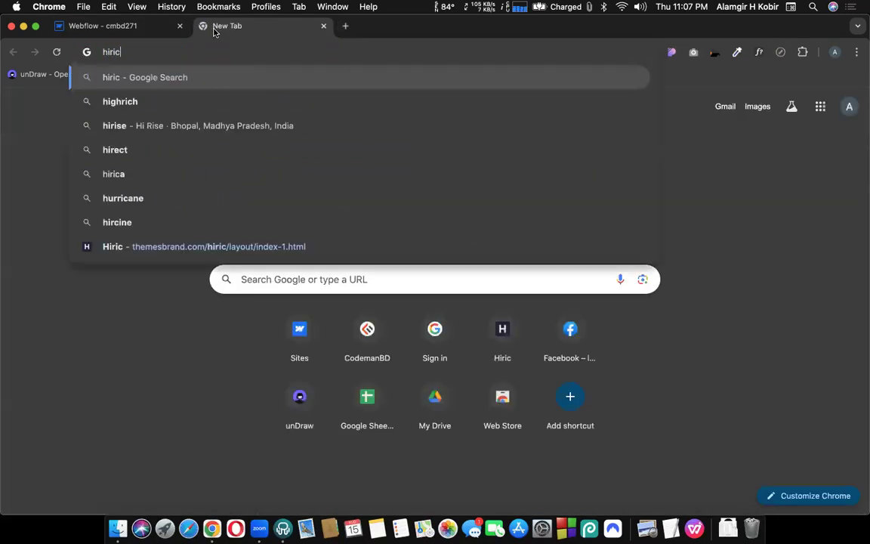
pyautogui.press('Return')
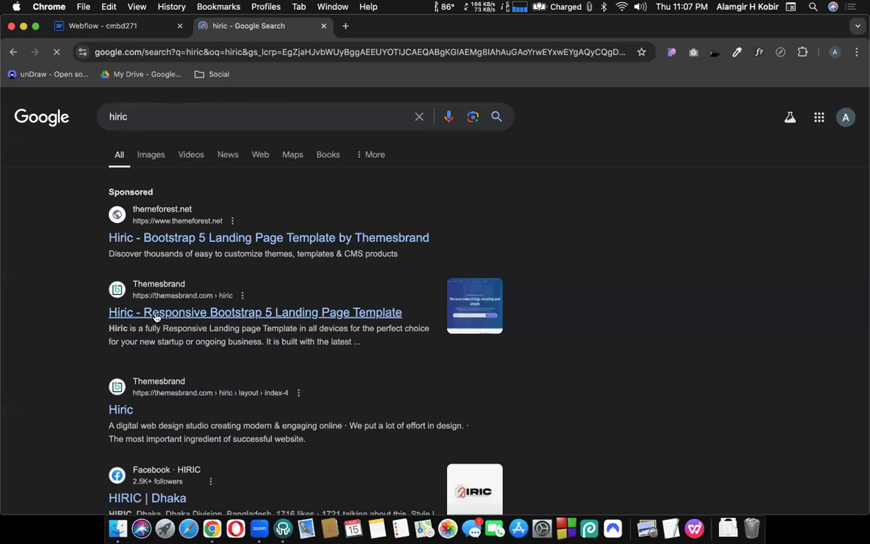
pyautogui.click(154, 313)
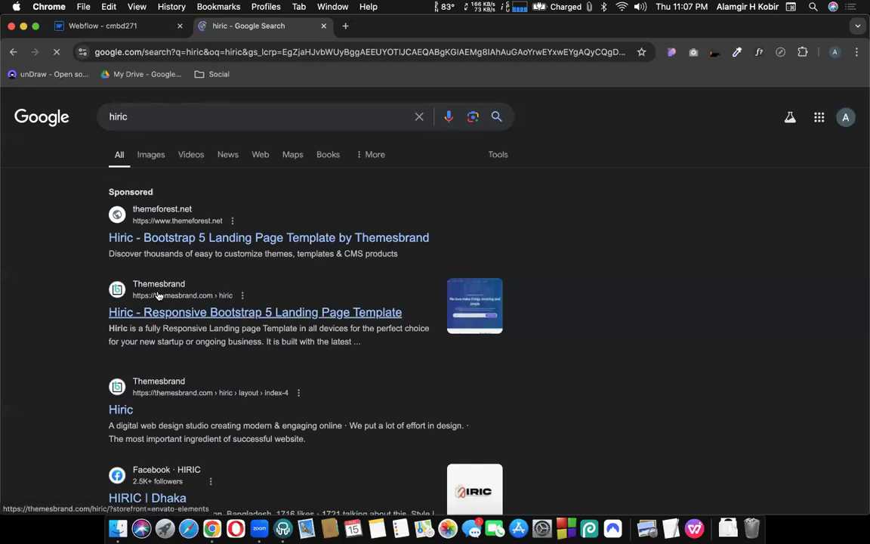
# Step: Load the Hiric demo at themesbrand.com/hiric/layout/index-1.html and view its hero section
pyautogui.click(203, 52)
pyautogui.write('hi')
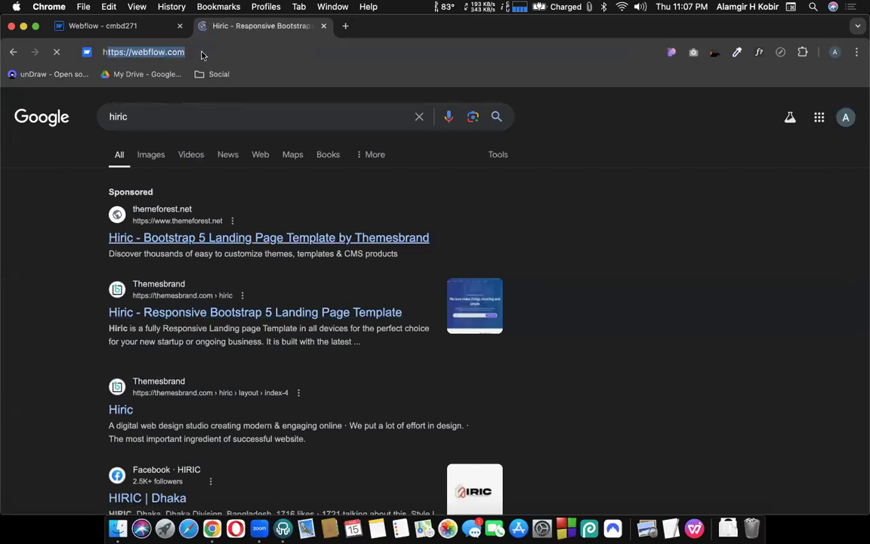
pyautogui.press('Down')
pyautogui.press('Down')
pyautogui.press('Down')
pyautogui.press('Down')
pyautogui.press('Down')
pyautogui.press('Down')
pyautogui.press('Down')
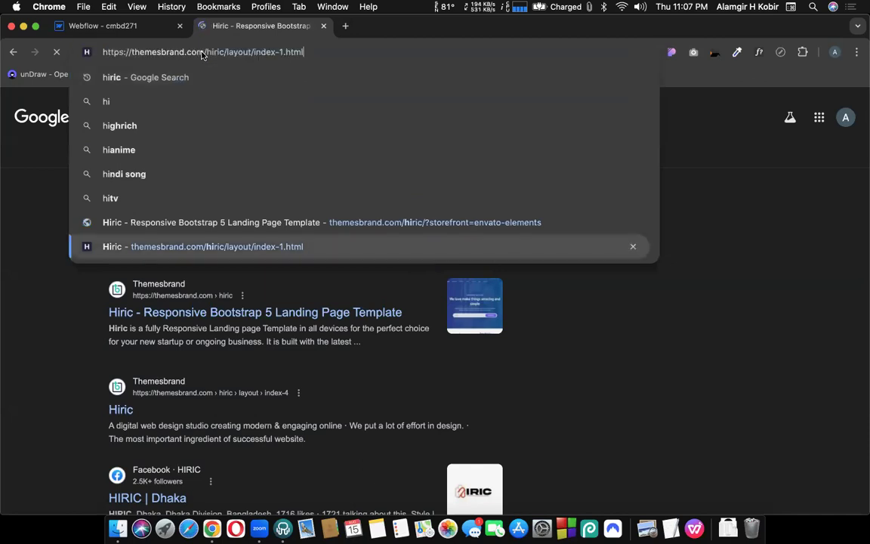
pyautogui.press('Return')
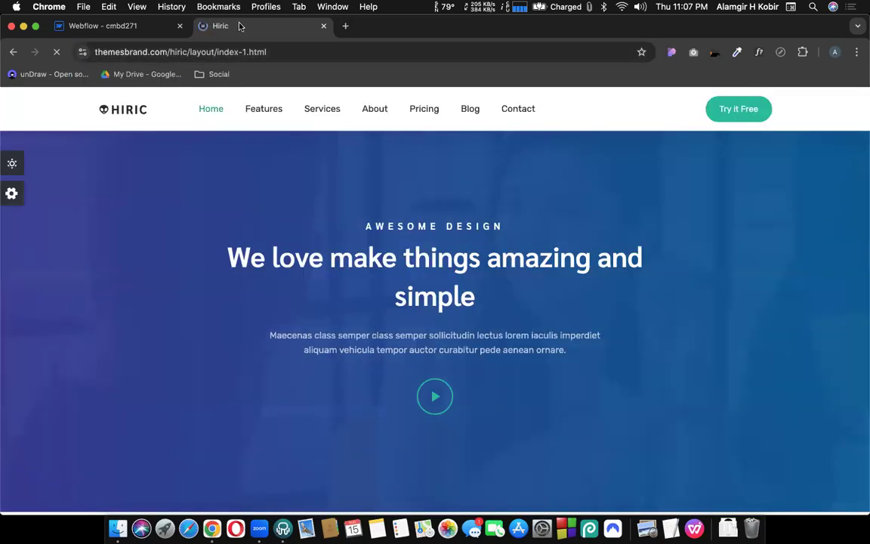
pyautogui.scroll(-1, 496, 242)
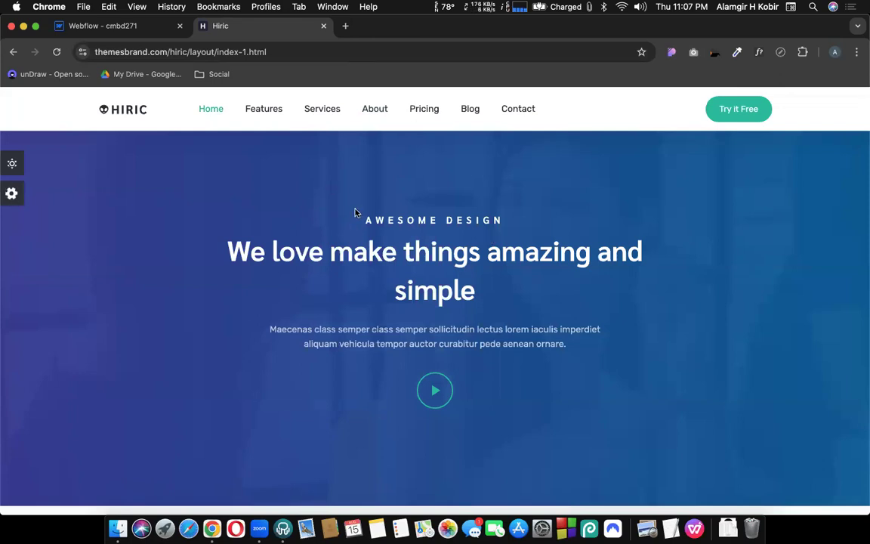
# Step: Inspect the Hiric demo's hero section and dock the developer tools below the page
pyautogui.rightClick(300, 182)
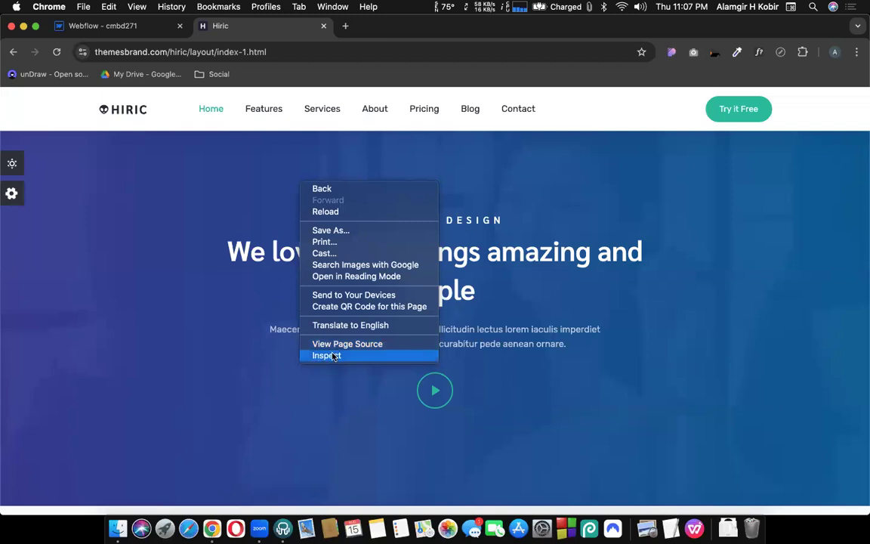
pyautogui.click(333, 358)
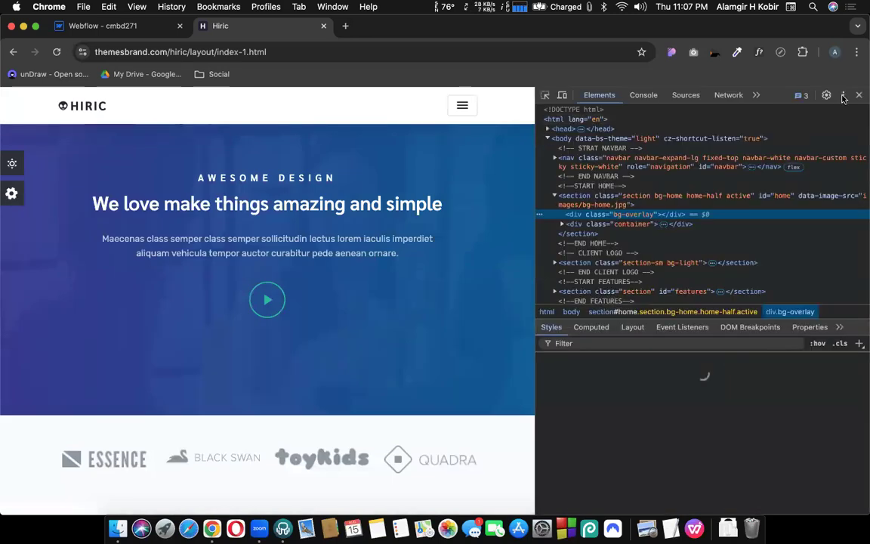
pyautogui.click(843, 96)
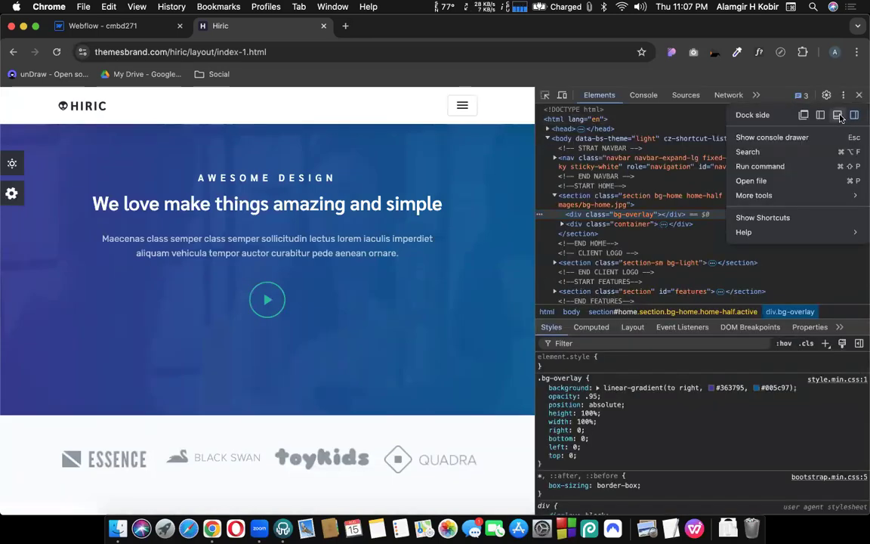
pyautogui.click(838, 115)
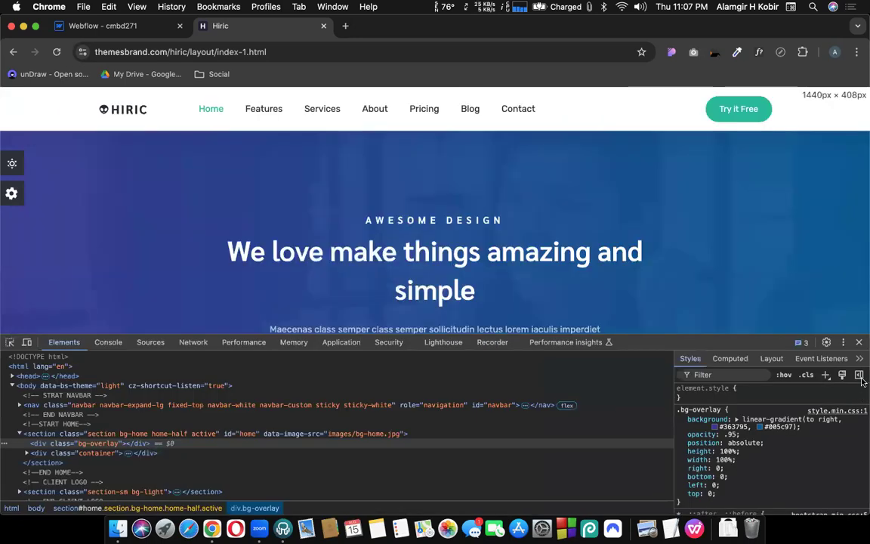
pyautogui.click(843, 342)
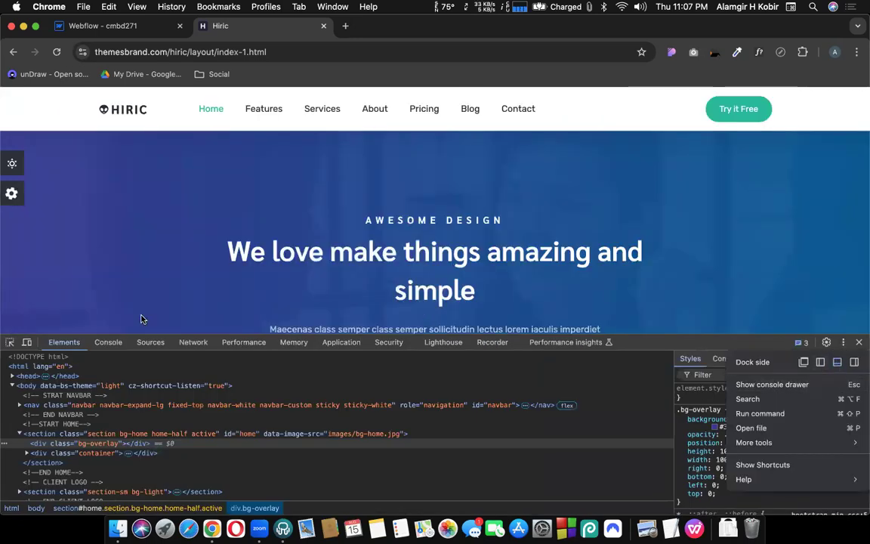
pyautogui.click(28, 344)
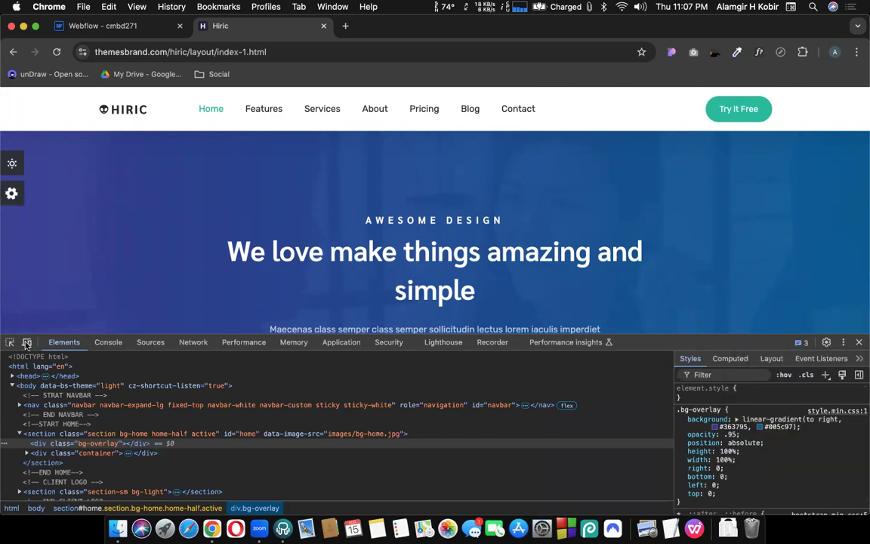
# Step: Emulate the Hiric demo on an iPad Mini at 75% zoom in the developer tools
pyautogui.click(27, 344)
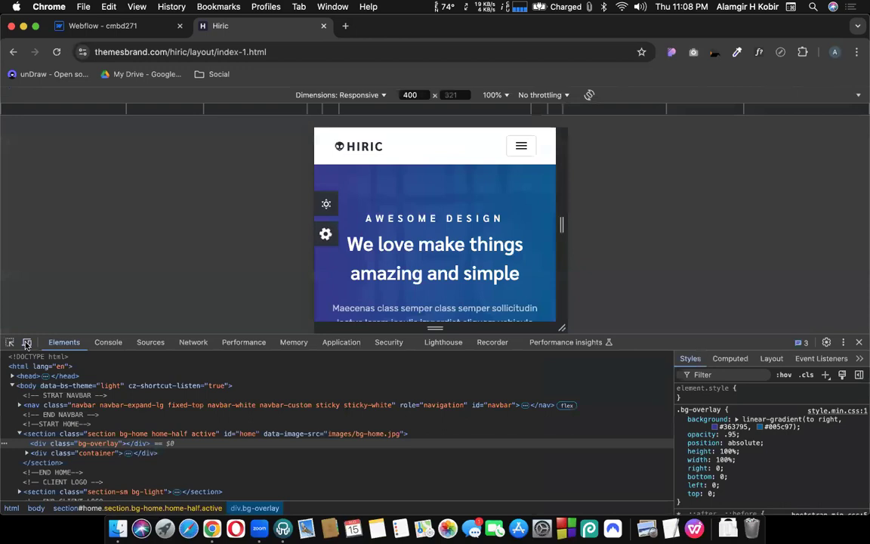
pyautogui.click(360, 101)
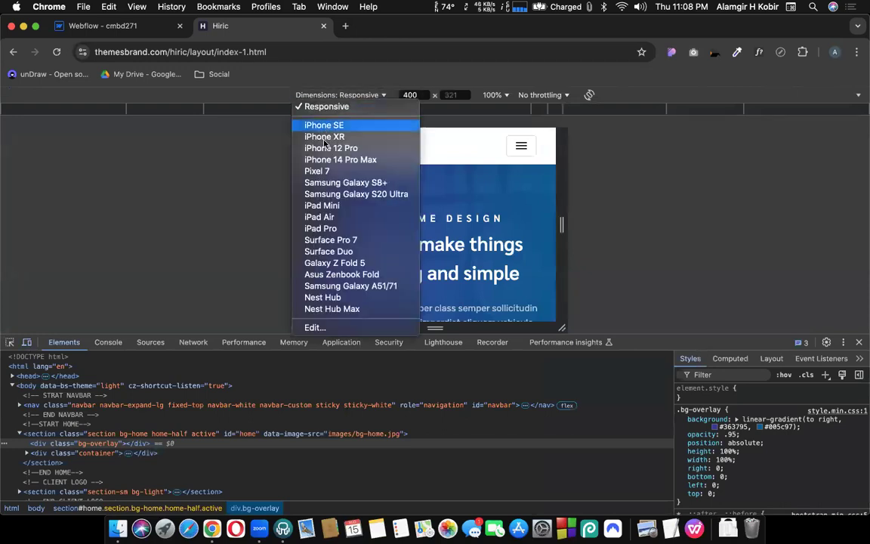
pyautogui.click(328, 209)
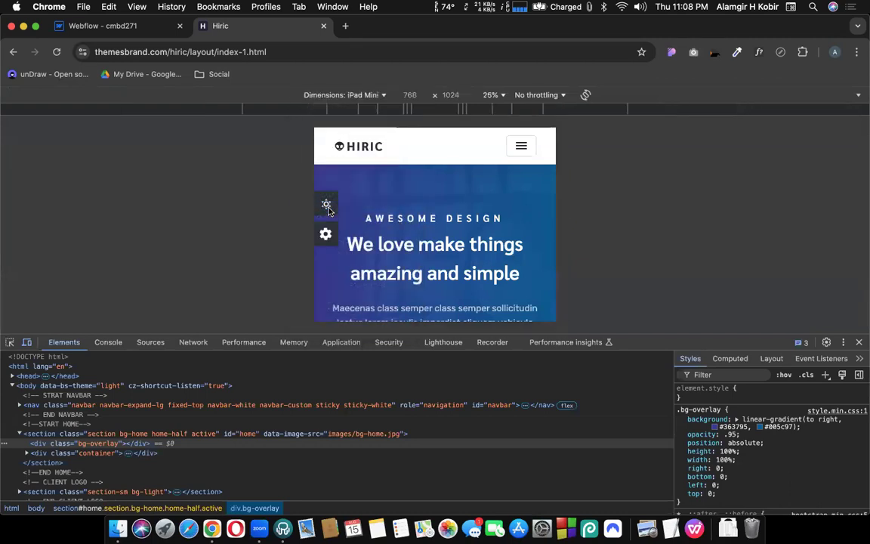
pyautogui.click(484, 95)
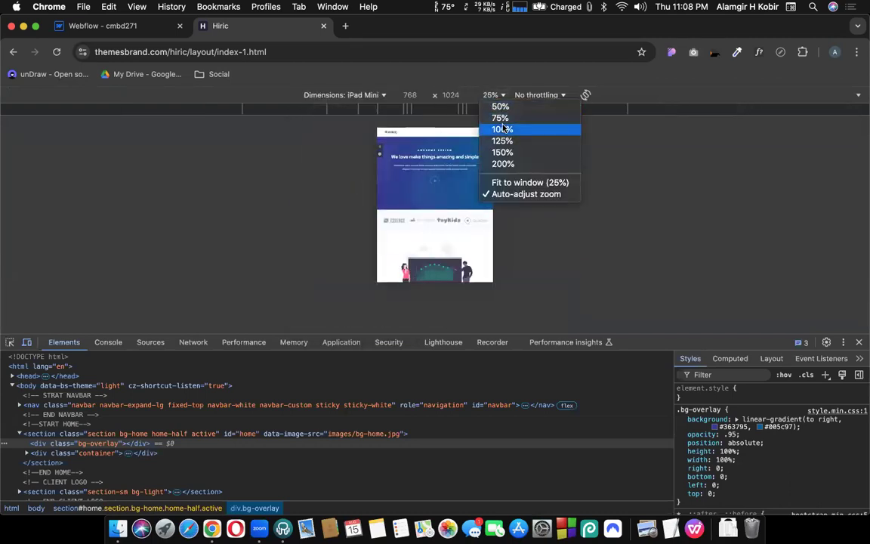
pyautogui.click(503, 129)
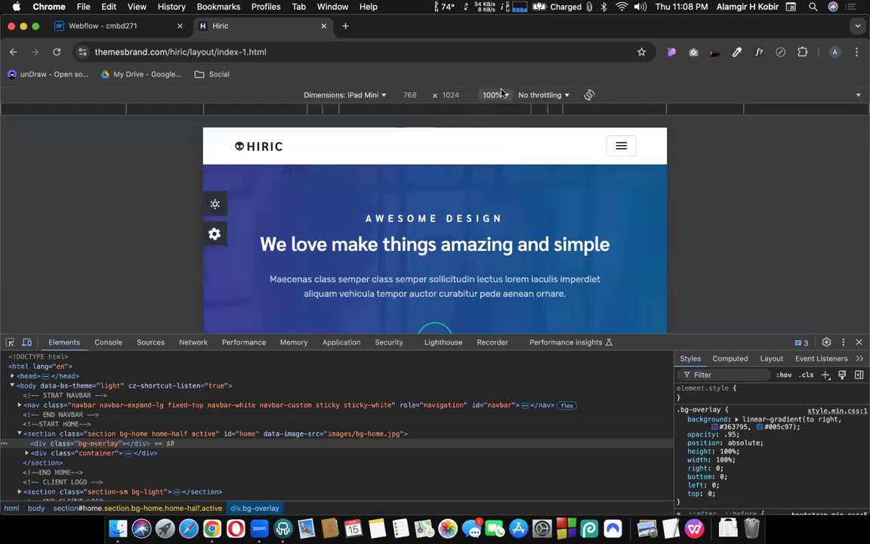
pyautogui.click(498, 95)
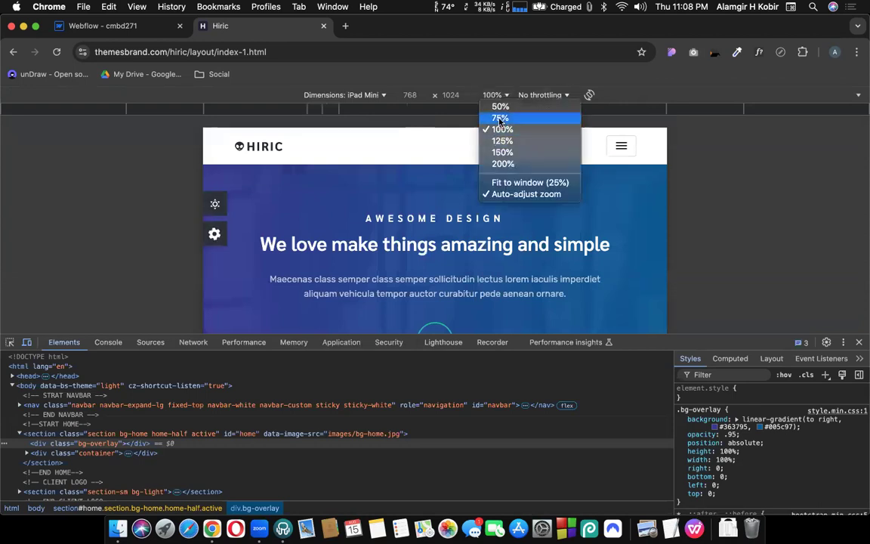
pyautogui.click(499, 118)
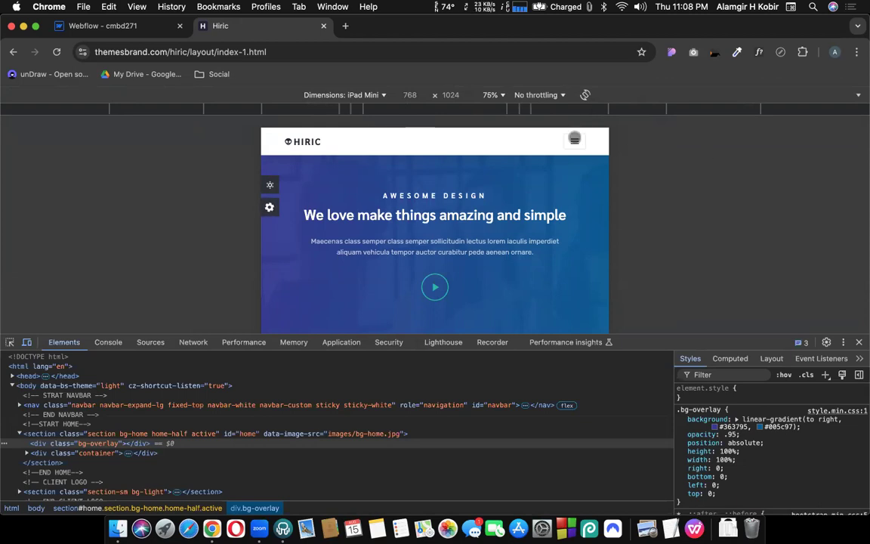
# Step: Expand and collapse the demo's hamburger menu, and return to the Webflow project
pyautogui.click(575, 139)
pyautogui.click(574, 142)
pyautogui.hotkey('ctrl', 'shift', 'Tab')
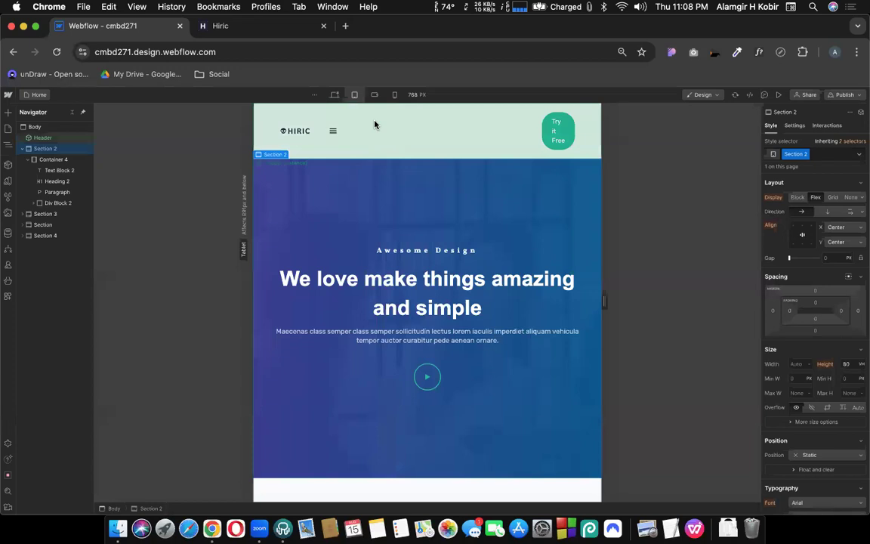
# Step: Open the Header component for editing and enter grid editing on its Quick Stack
pyautogui.doubleClick(374, 124)
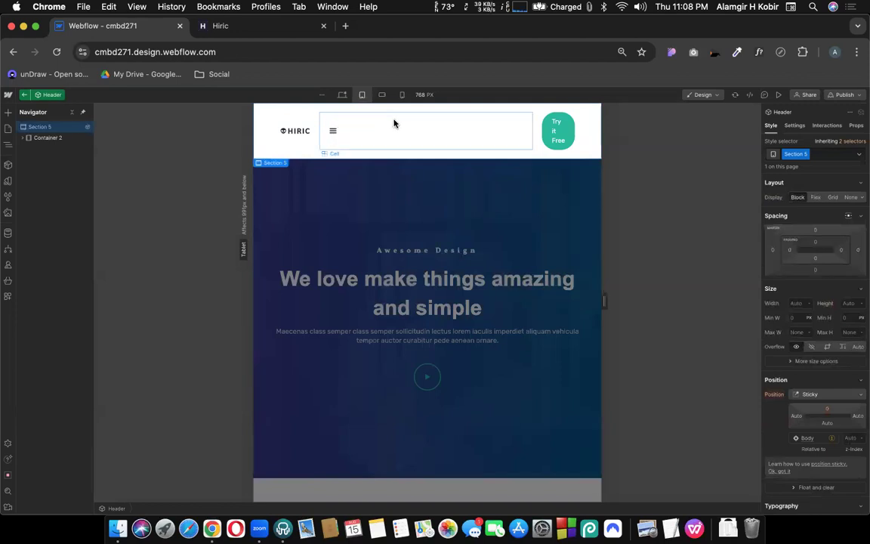
pyautogui.click(300, 123)
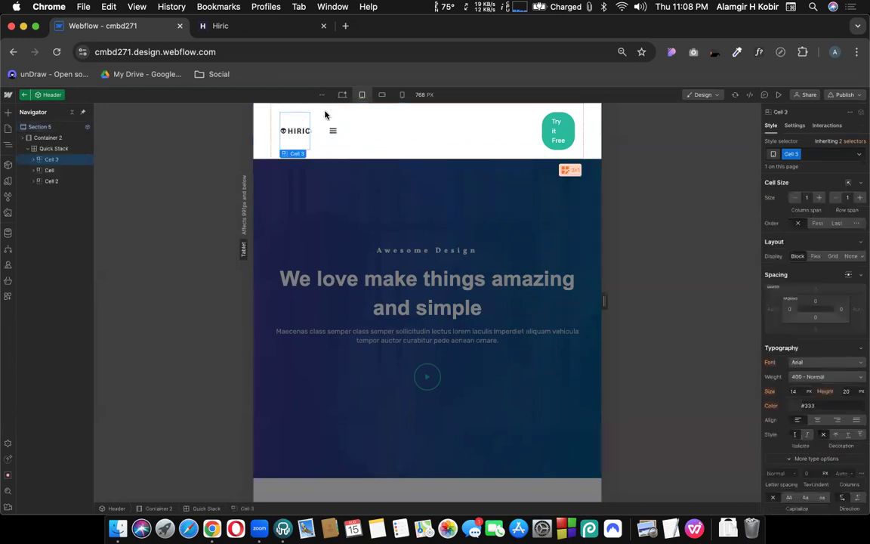
pyautogui.click(276, 110)
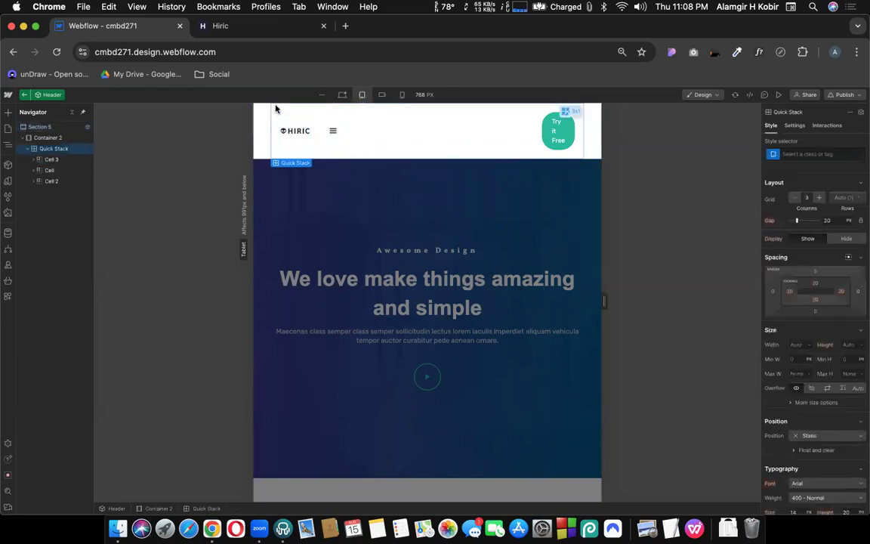
pyautogui.click(53, 162)
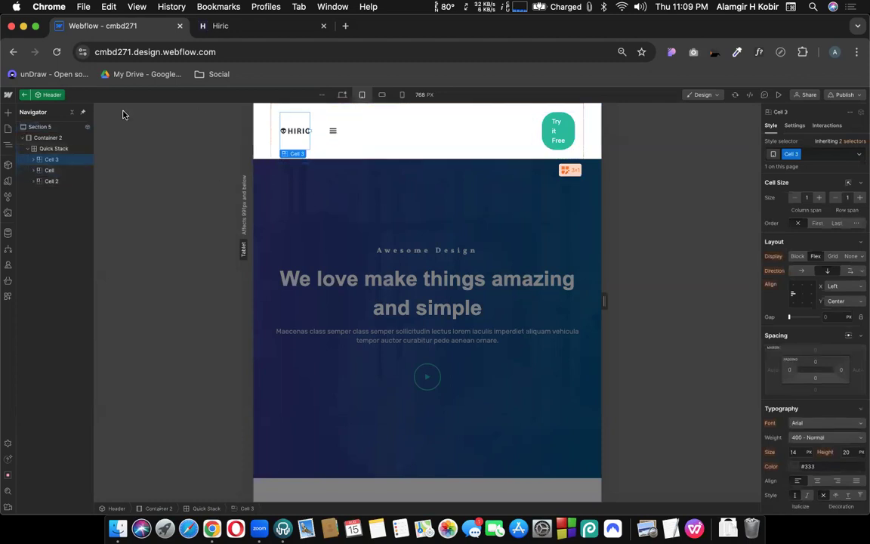
pyautogui.click(51, 149)
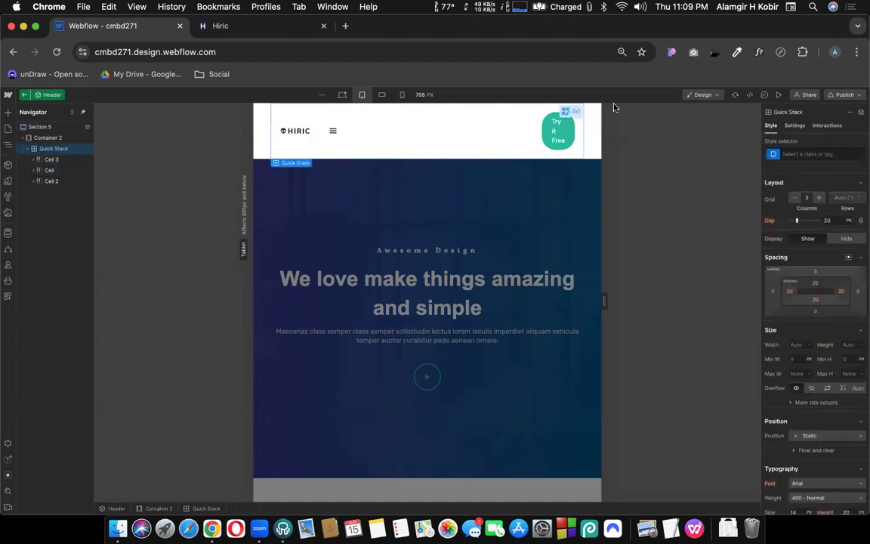
pyautogui.click(571, 113)
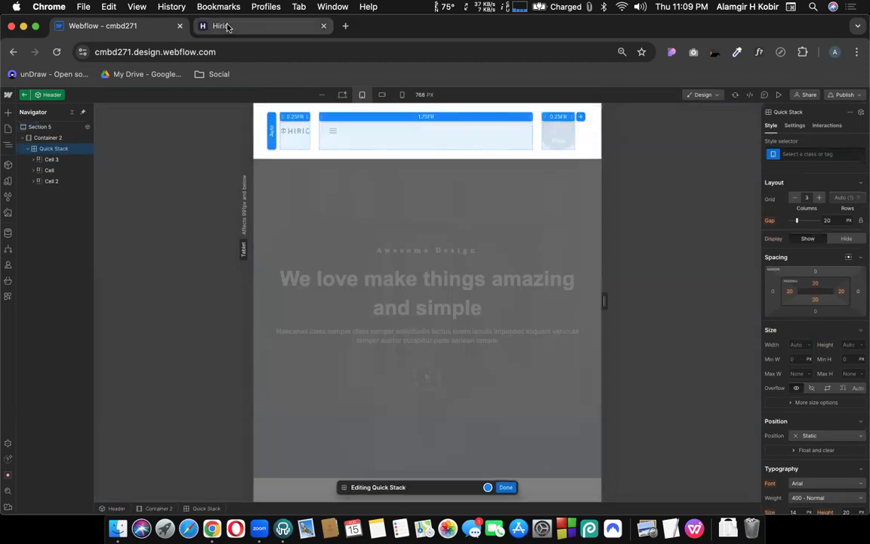
# Step: Compare the Webflow header with the Hiric demo's tablet header layout
pyautogui.click(227, 28)
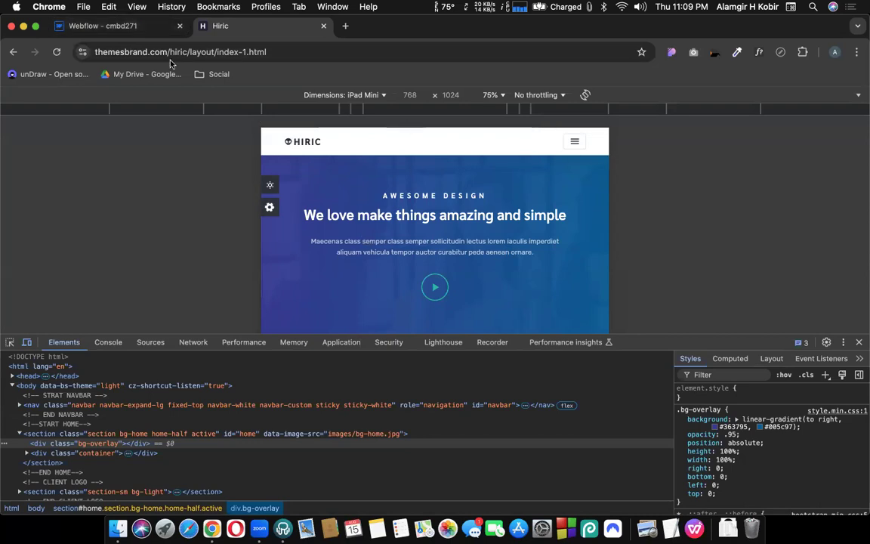
pyautogui.click(125, 26)
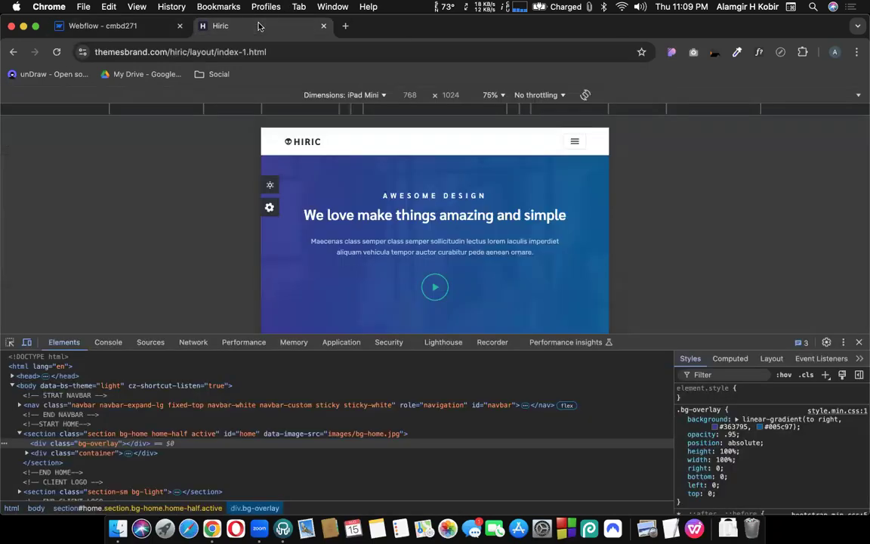
pyautogui.click(258, 27)
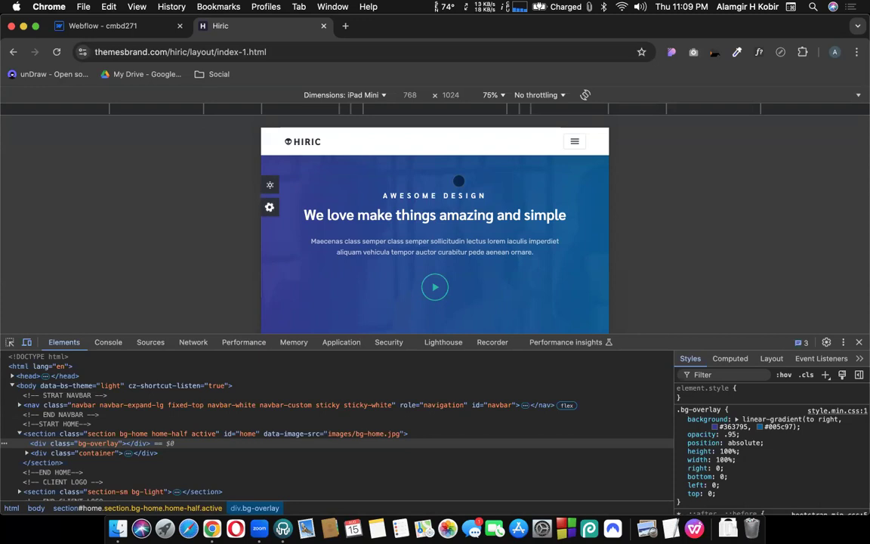
pyautogui.click(135, 34)
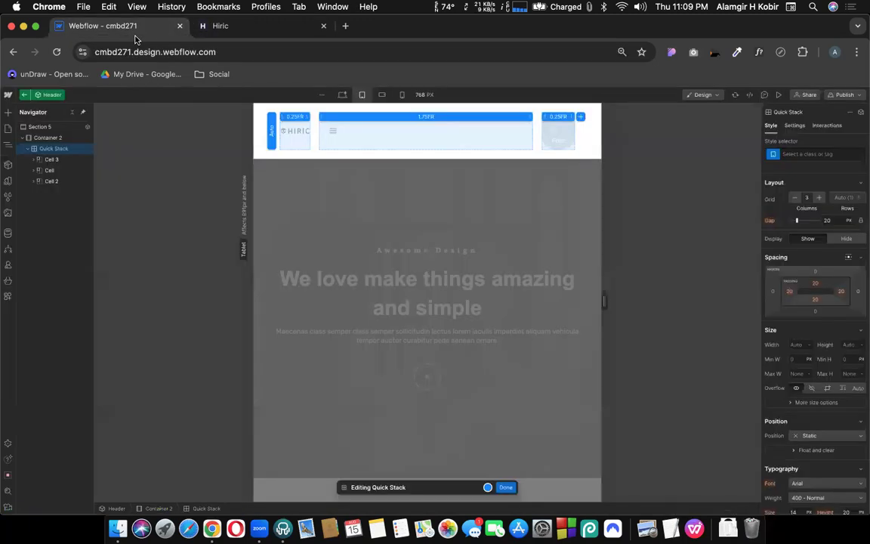
# Step: Reduce the header's Quick Stack to 2 columns and align the hamburger menu cell's content to the right, vertically centred
pyautogui.click(796, 197)
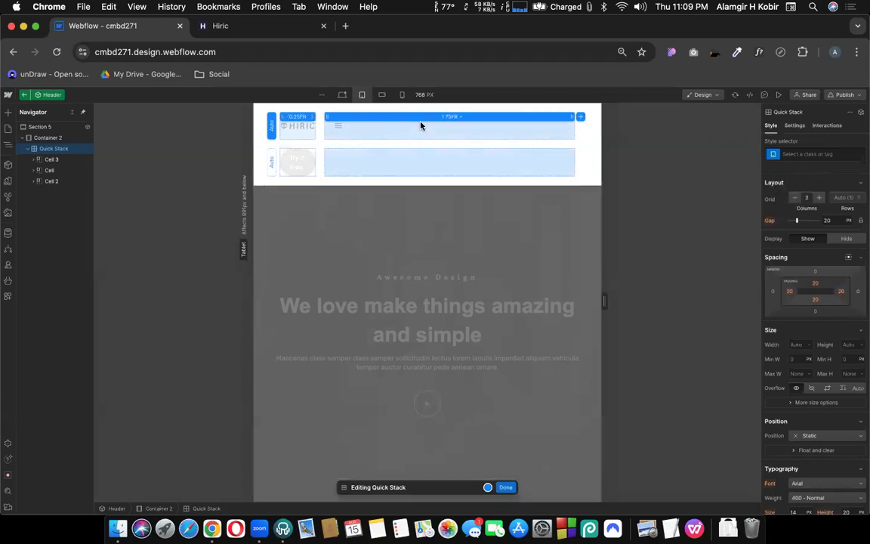
pyautogui.click(503, 488)
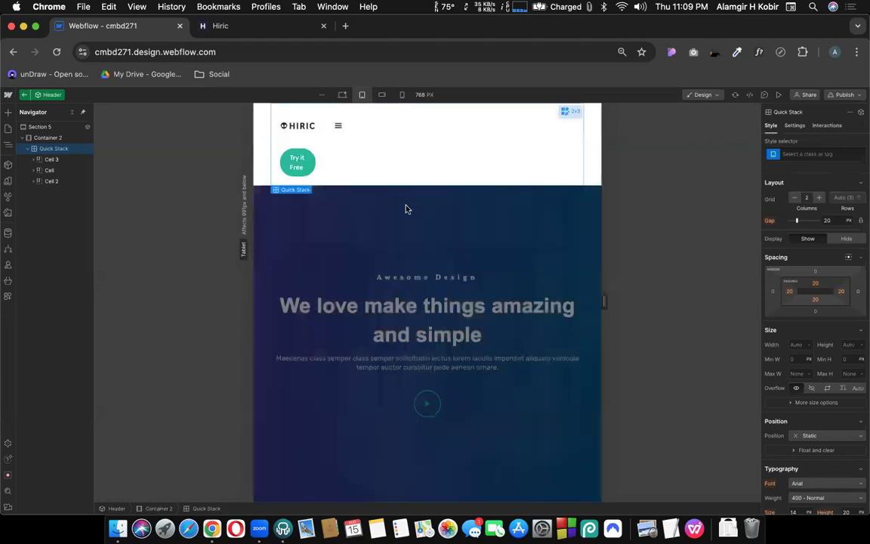
pyautogui.click(389, 133)
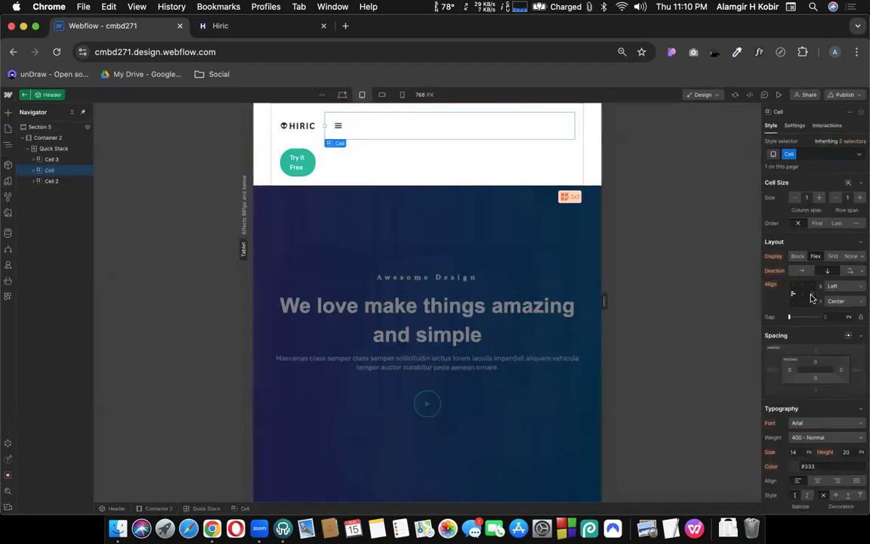
pyautogui.click(812, 293)
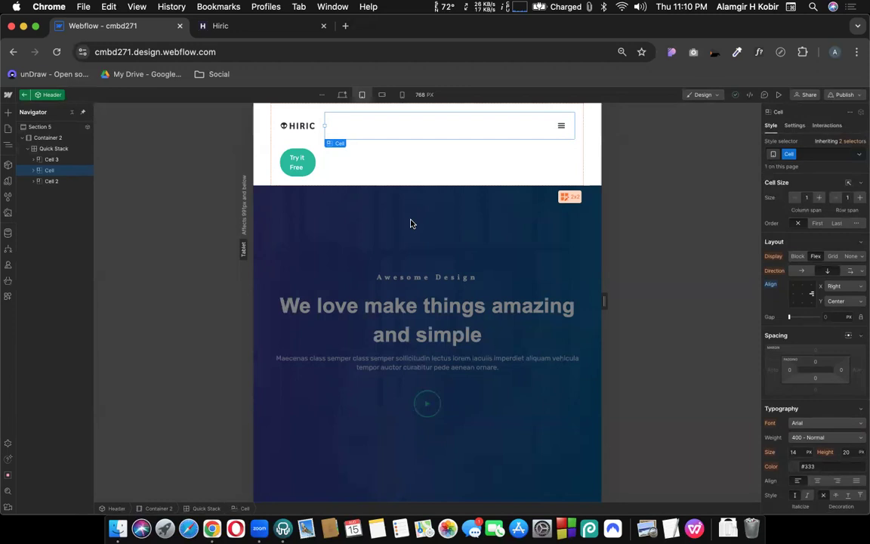
# Step: Hide the header's Try it Free button at the tablet breakpoint by setting its display to None
pyautogui.click(308, 153)
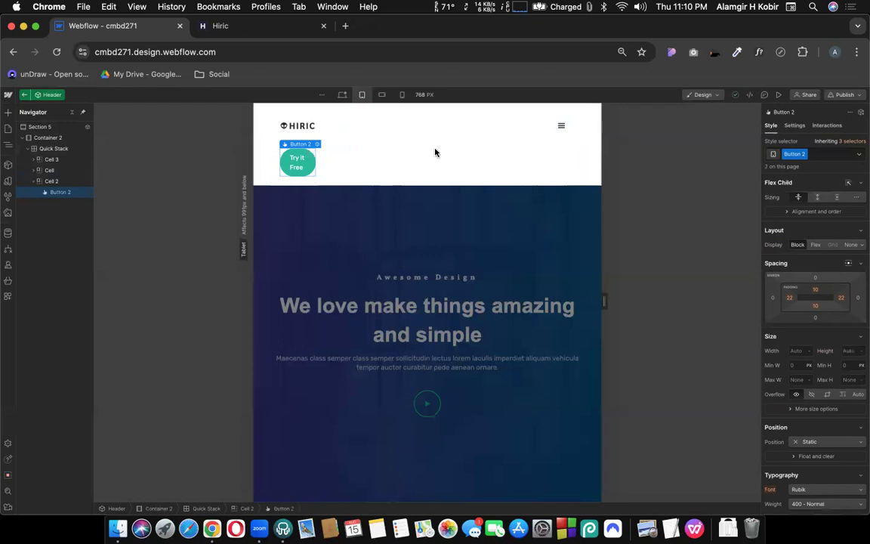
pyautogui.click(851, 245)
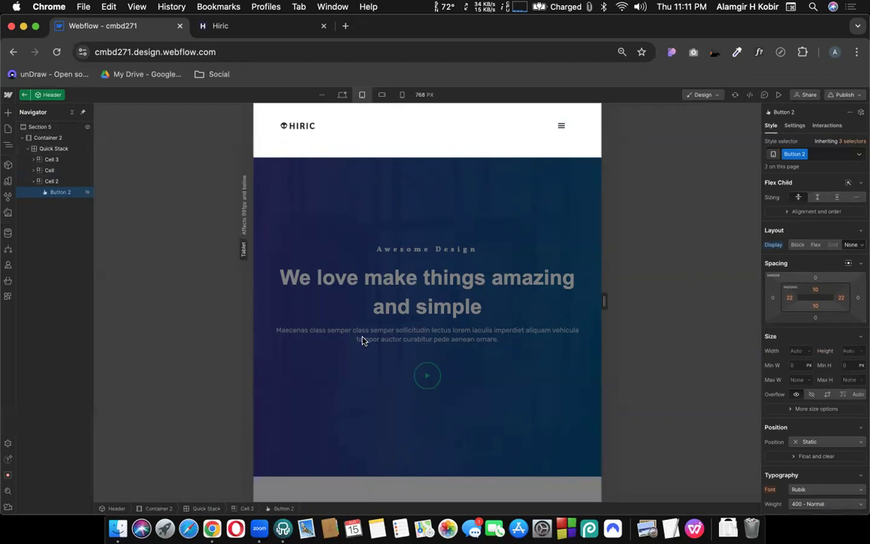
# Step: Set the header Quick Stack's top and bottom padding to 0 px and exit the Header component
pyautogui.click(47, 129)
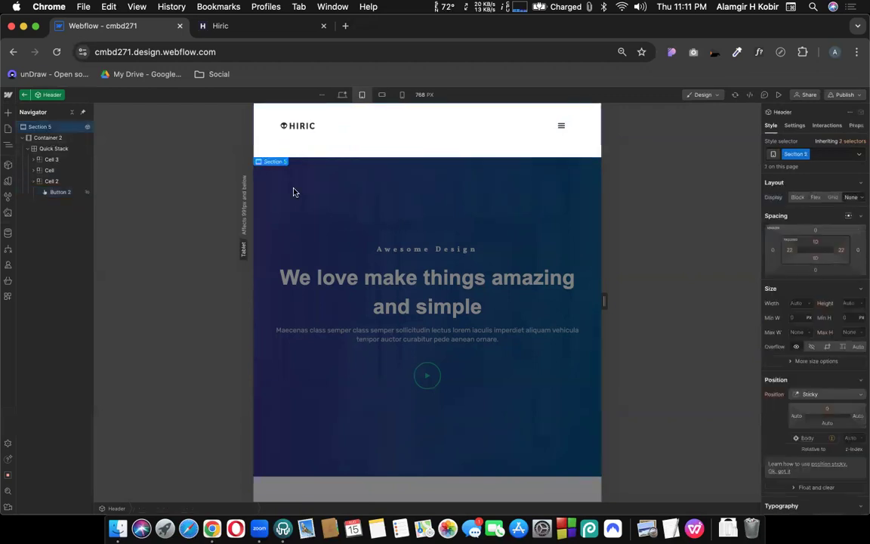
pyautogui.click(42, 137)
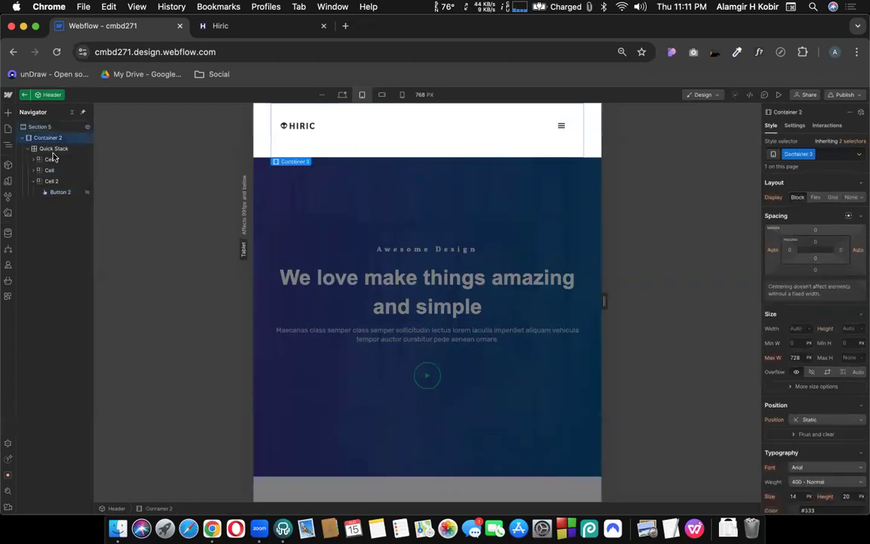
pyautogui.click(52, 149)
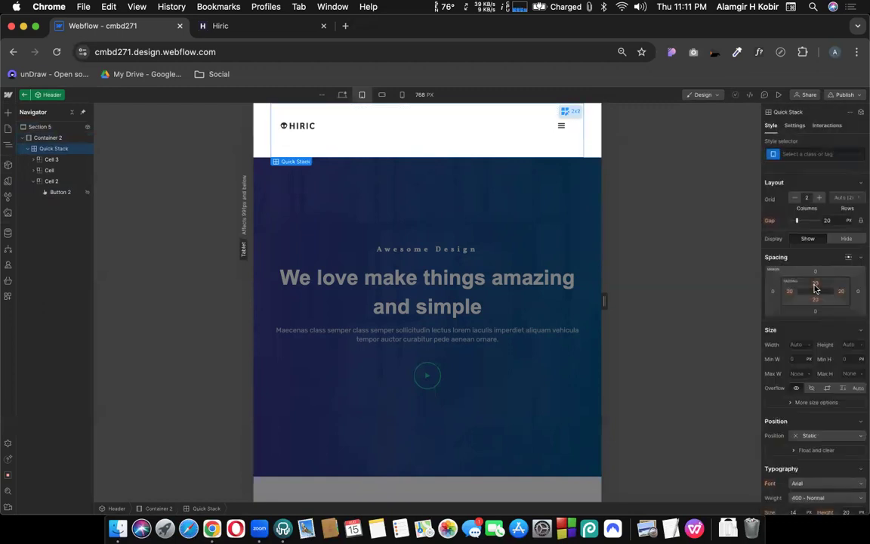
pyautogui.click(815, 285)
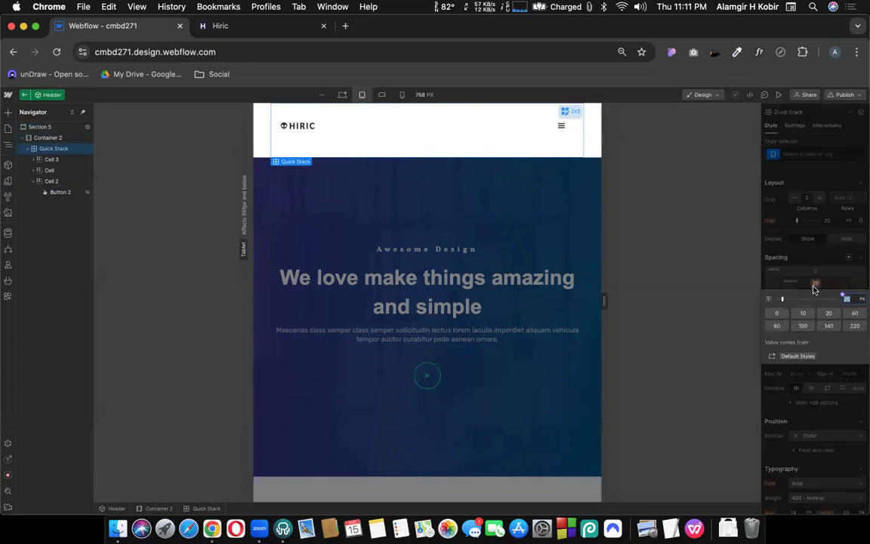
pyautogui.click(778, 315)
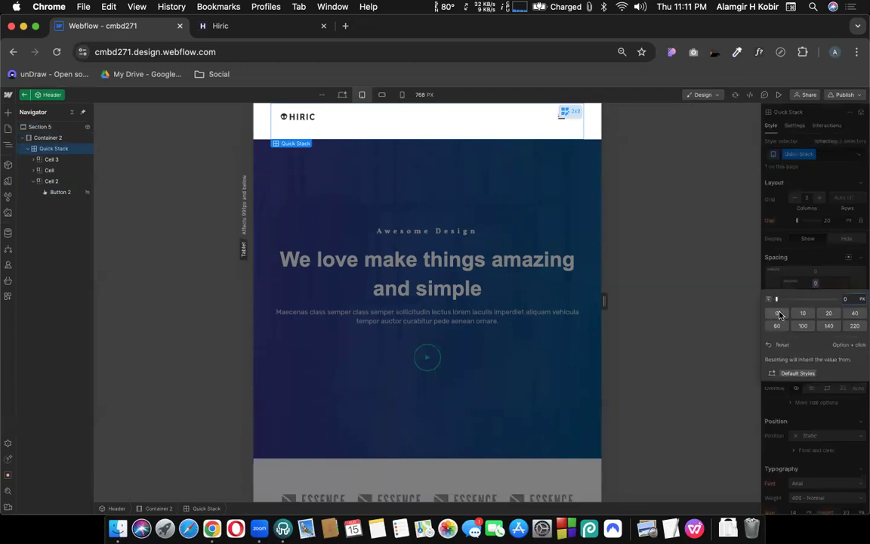
pyautogui.click(315, 208)
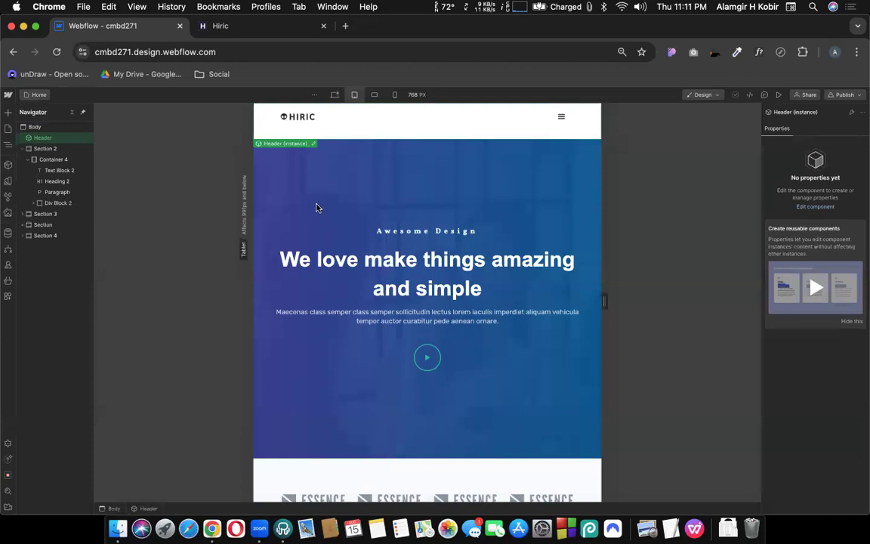
# Step: Examine the font styles of the Hiric demo's hero subtitle and heading with WhatFont, and return to the Webflow project
pyautogui.click(225, 25)
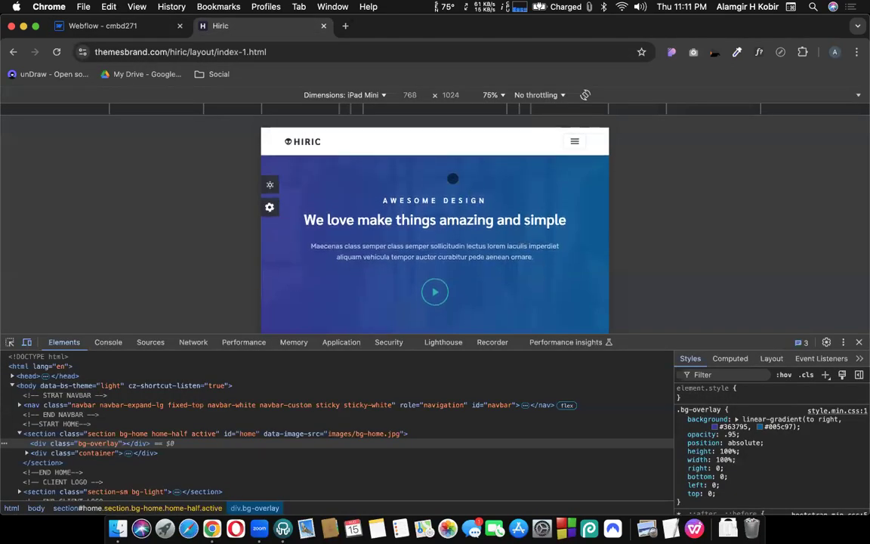
pyautogui.scroll(-3, 449, 294)
pyautogui.scroll(3, 449, 294)
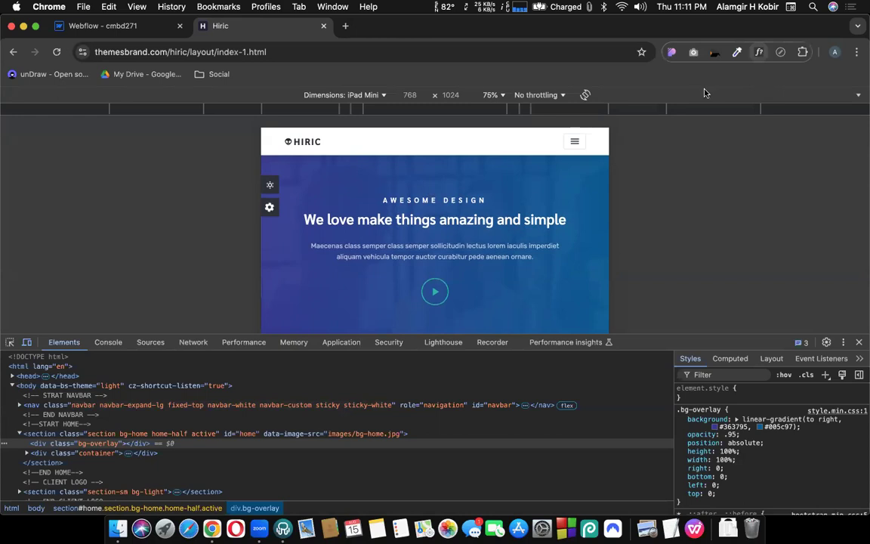
pyautogui.click(423, 201)
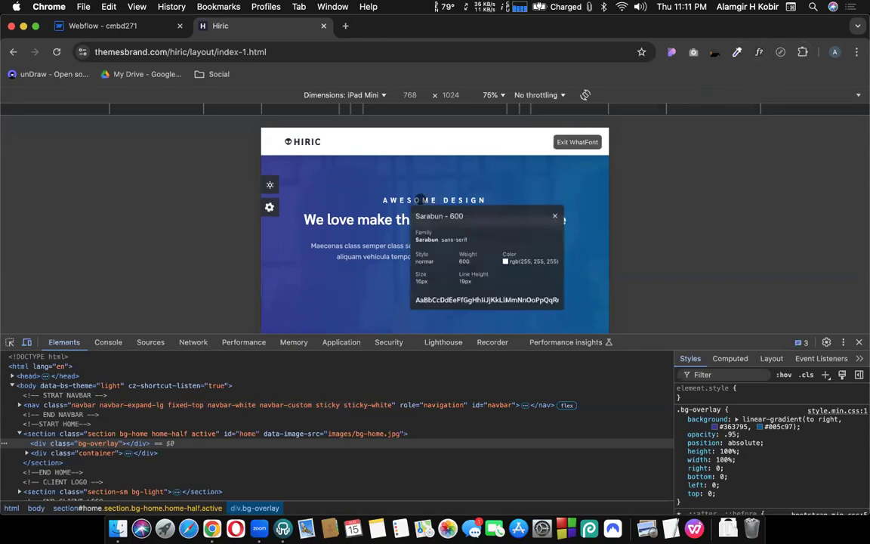
pyautogui.click(348, 220)
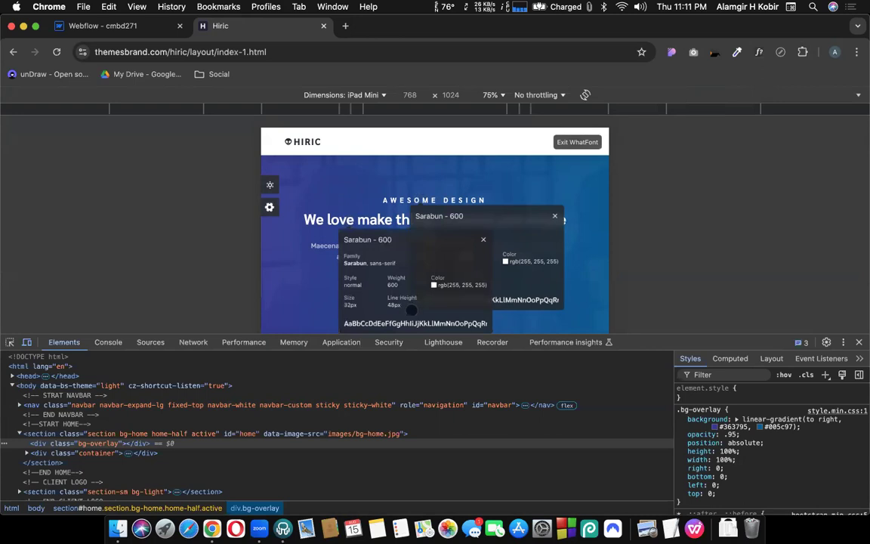
pyautogui.click(113, 26)
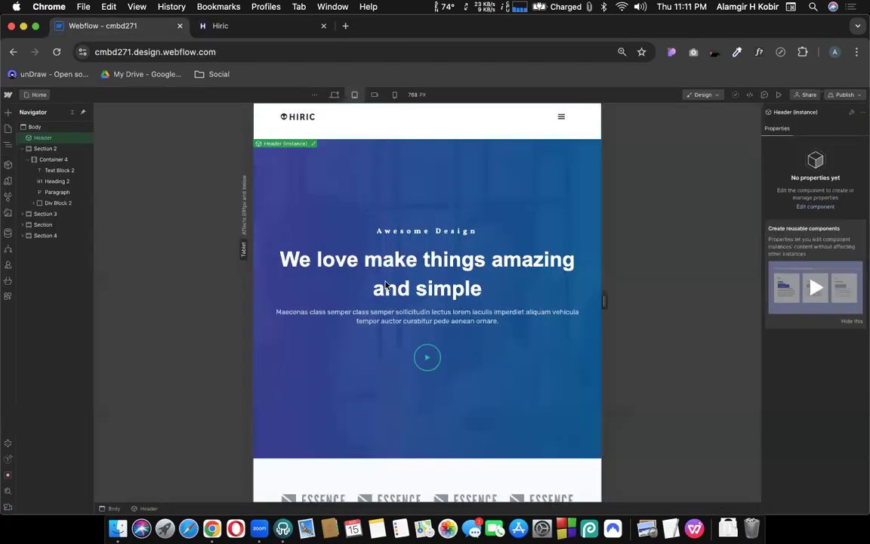
# Step: Set the line height of the hero subtitle "Awesome Design" to 19 px at the tablet breakpoint
pyautogui.click(389, 235)
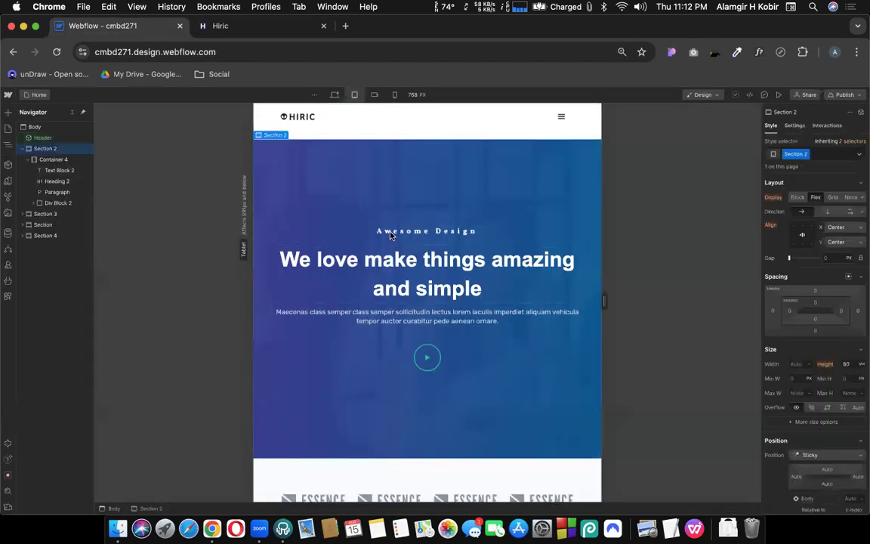
pyautogui.click(390, 236)
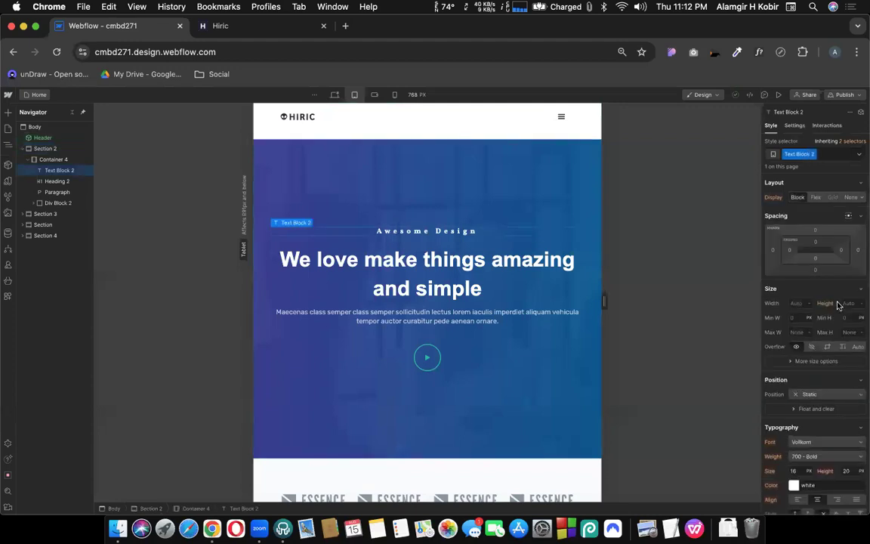
pyautogui.scroll(-5, 851, 304)
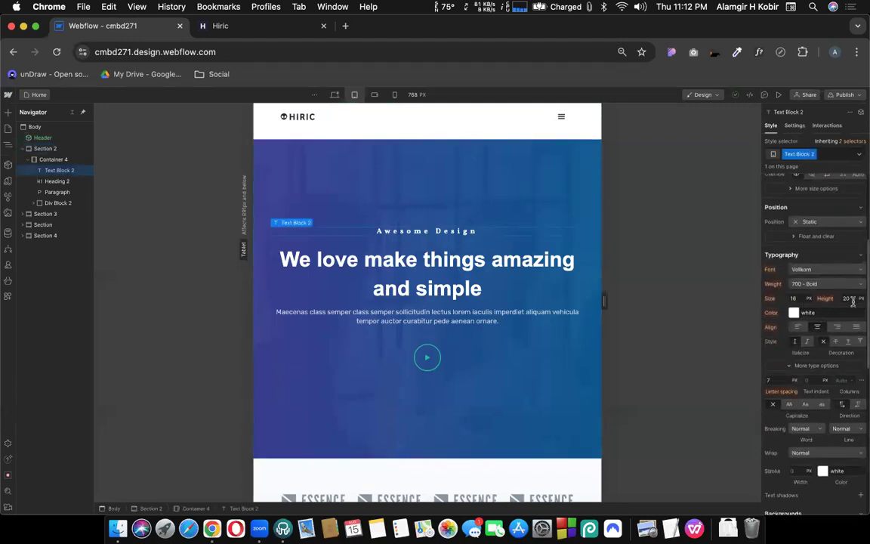
pyautogui.moveTo(848, 298); pyautogui.dragTo(845, 299)
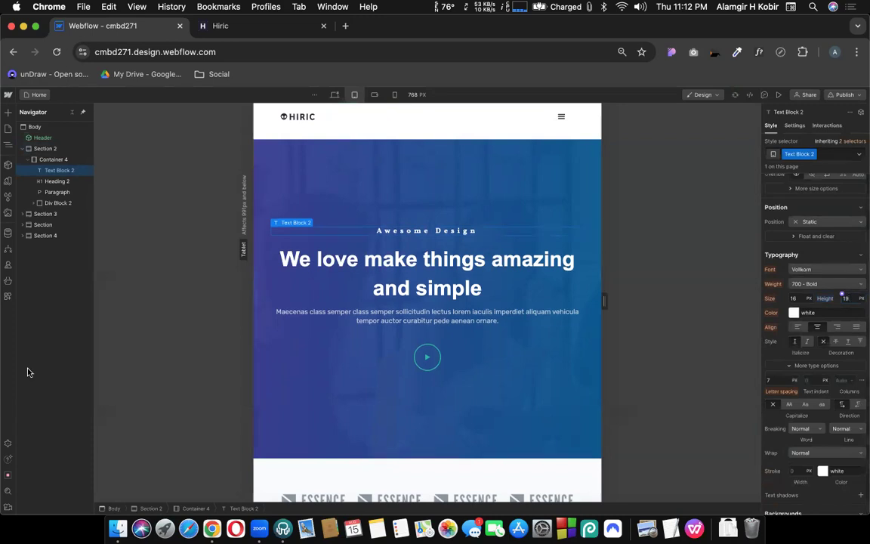
# Step: Set the hero heading's font size to 32 px and its line height to 48 px
pyautogui.click(388, 254)
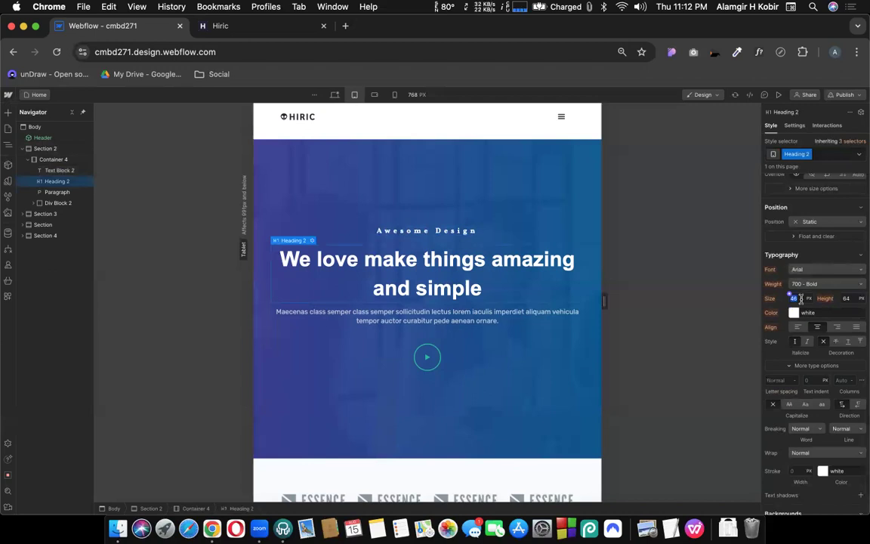
pyautogui.click(847, 299)
pyautogui.write('48')
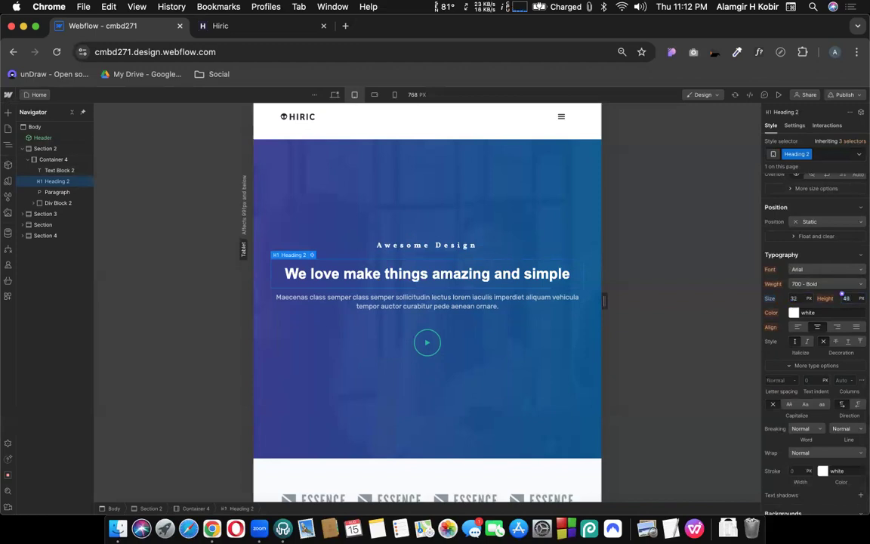
pyautogui.press('Return')
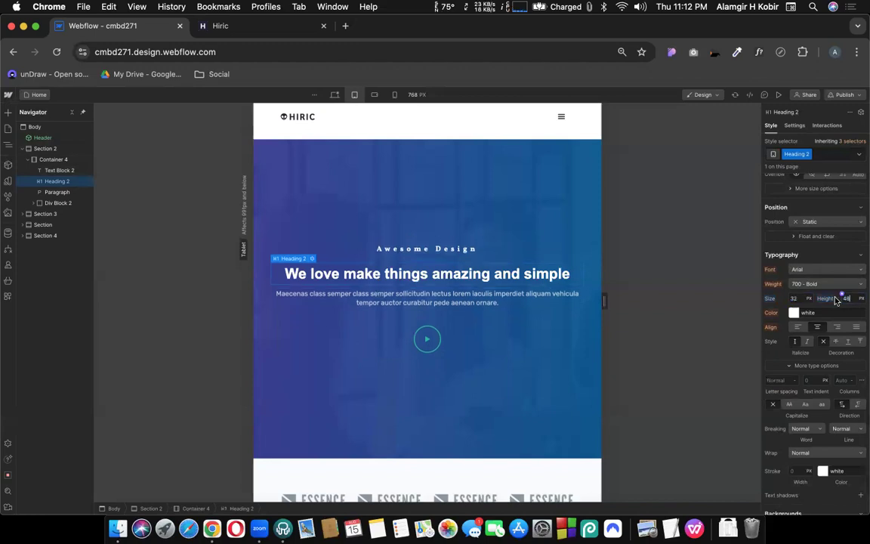
# Step: Check the hero paragraph's font style on the Hiric demo with WhatFont and set the Webflow hero paragraph's line height to 24 px
pyautogui.click(433, 301)
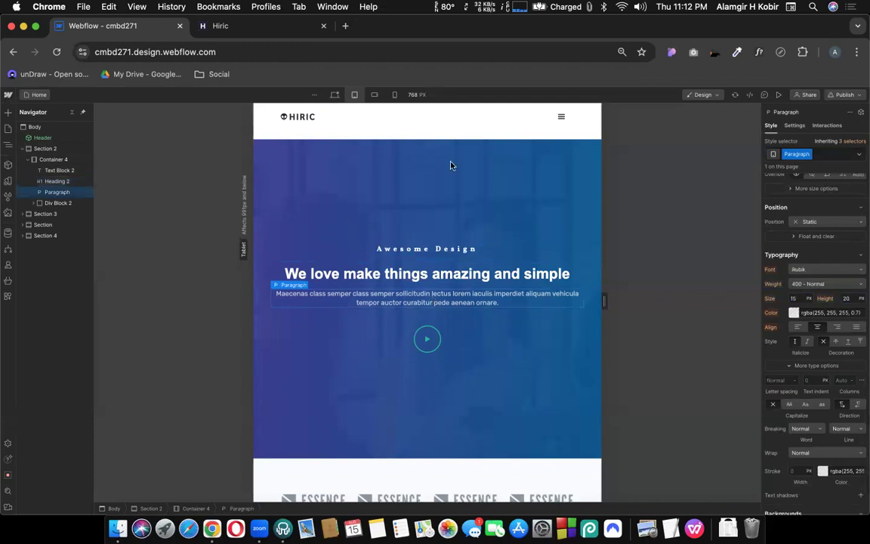
pyautogui.click(265, 30)
pyautogui.click(315, 245)
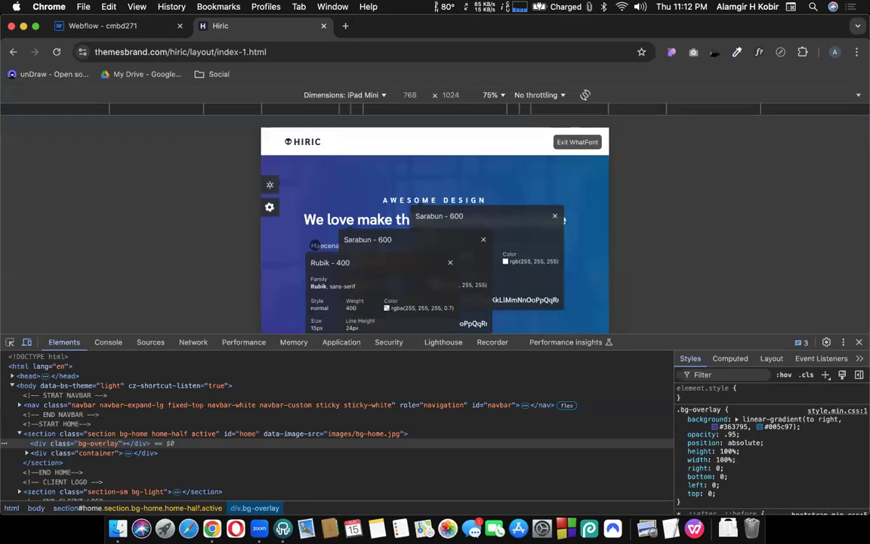
pyautogui.scroll(-1, 315, 246)
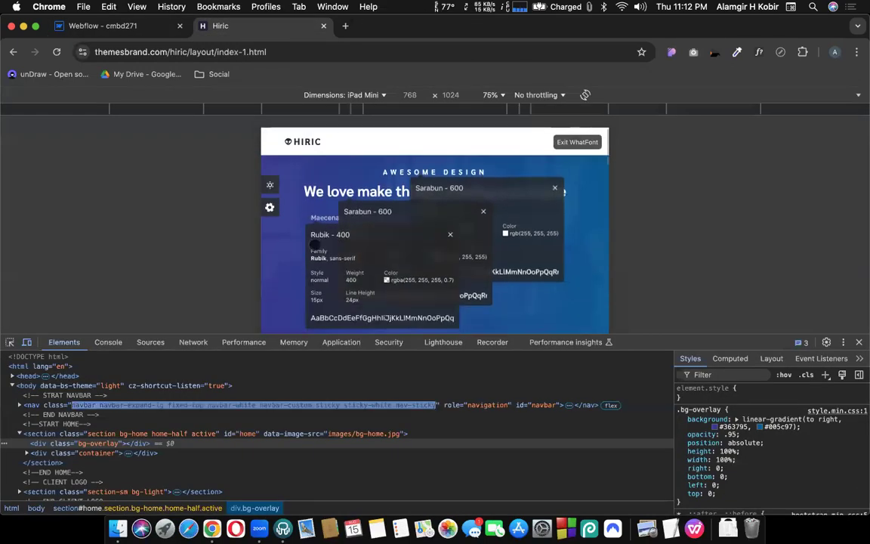
pyautogui.click(111, 25)
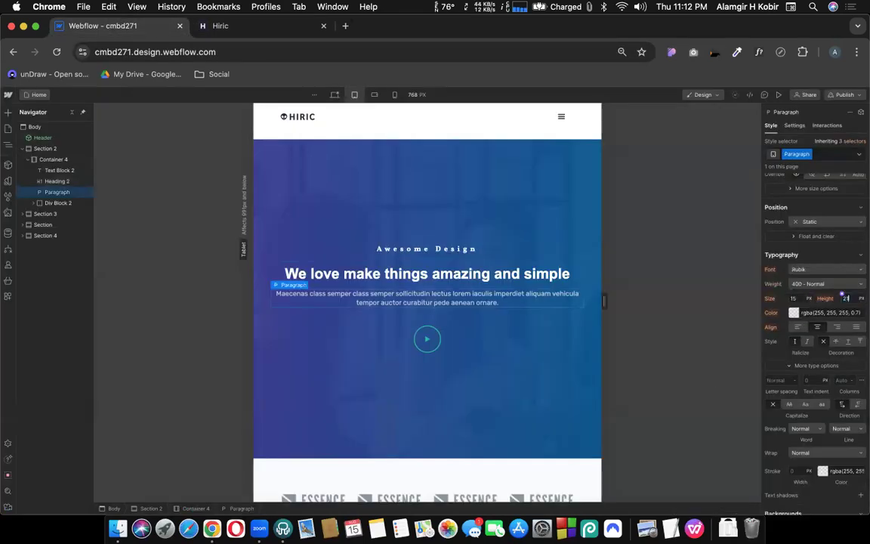
pyautogui.write('24')
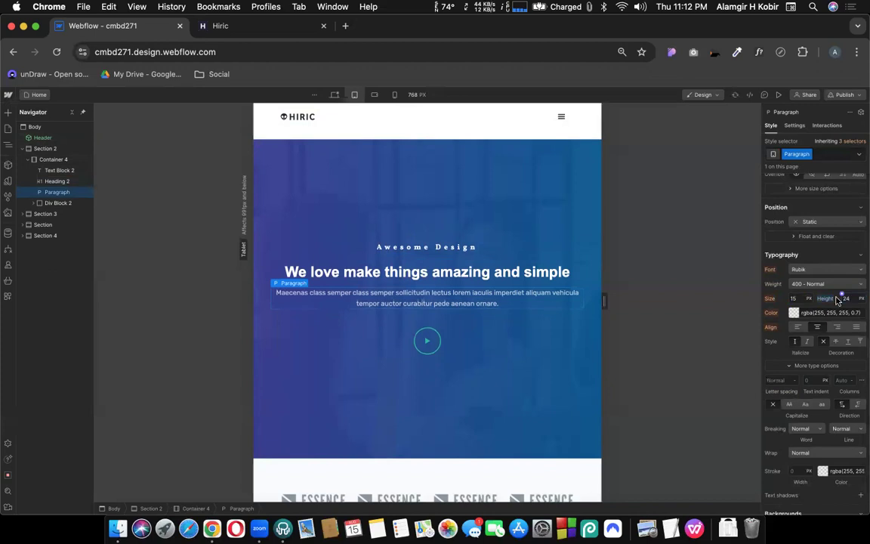
# Step: Compare the height setting of the hero section with the hero section on the Hiric demo
pyautogui.click(404, 170)
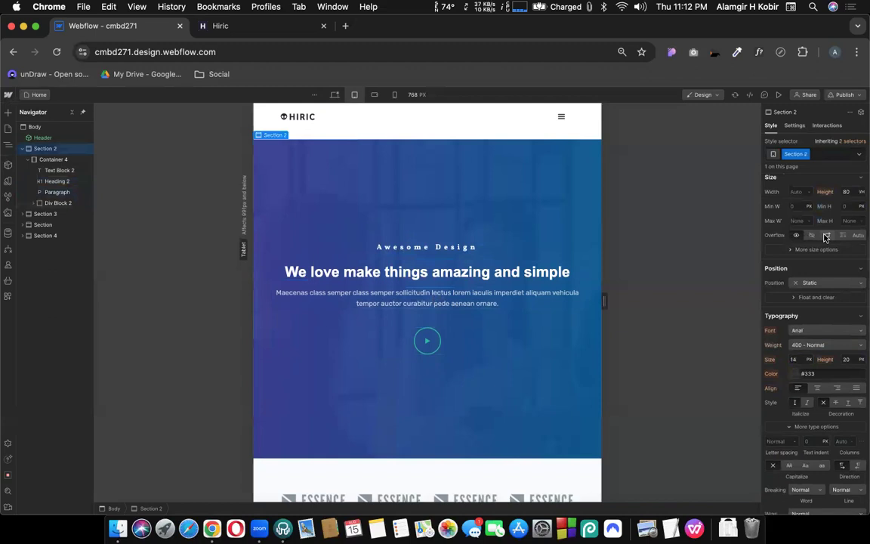
pyautogui.scroll(3, 823, 236)
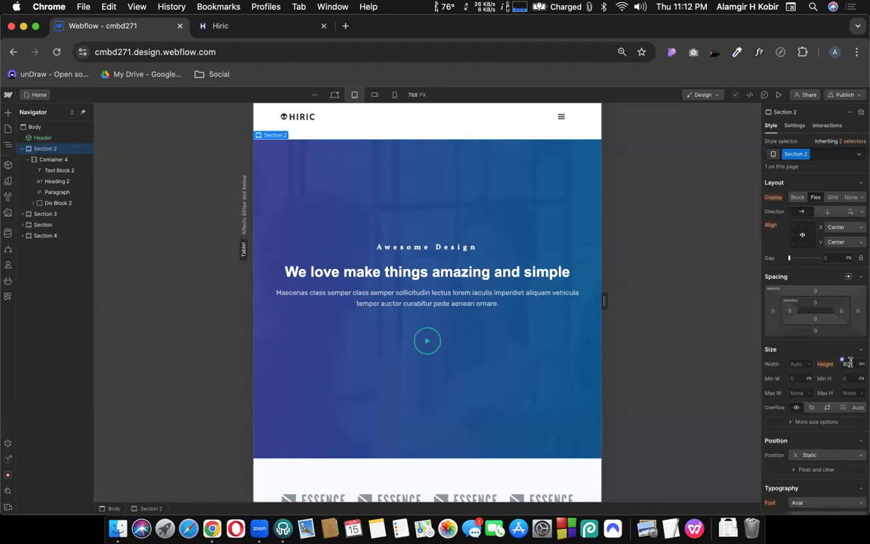
pyautogui.click(235, 27)
pyautogui.scroll(-5, 490, 246)
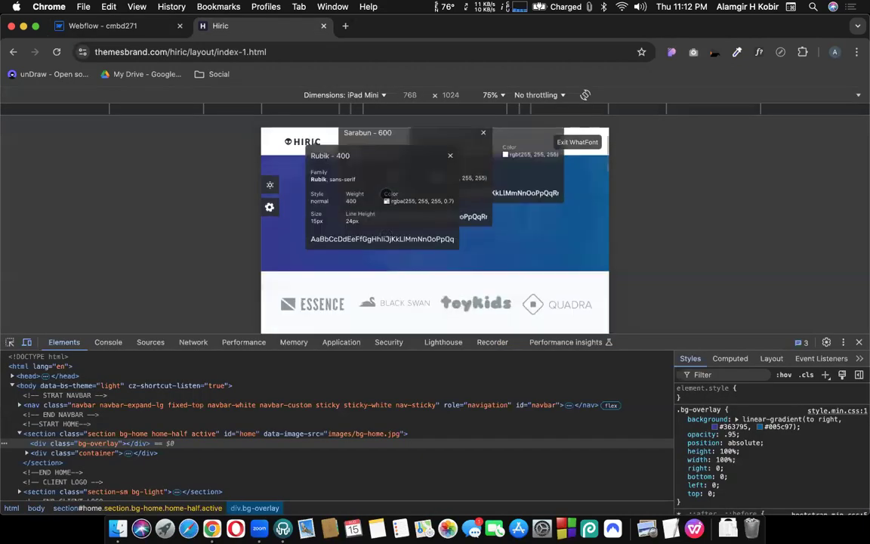
pyautogui.scroll(6, 489, 245)
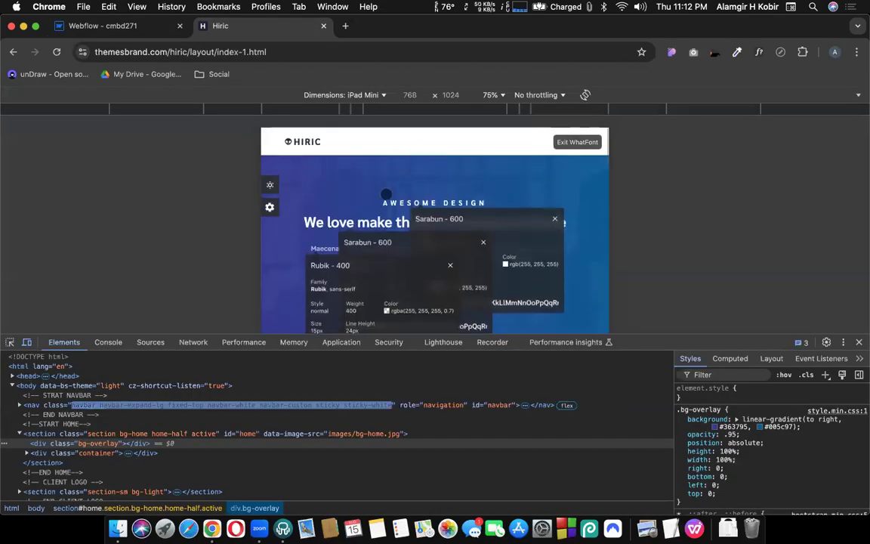
# Step: Close the WhatFont pop-ups on the Hiric demo, exit WhatFont and return to the Webflow project
pyautogui.click(484, 238)
pyautogui.click(483, 238)
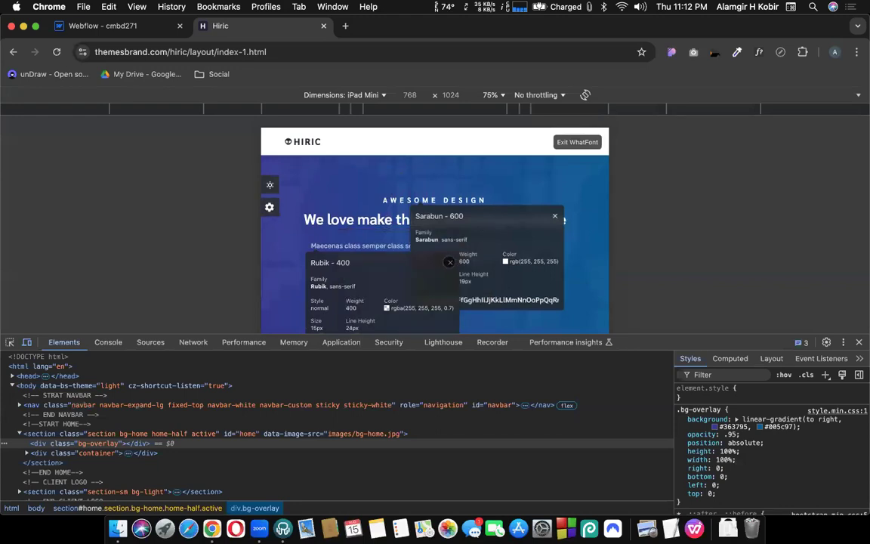
pyautogui.click(450, 262)
pyautogui.click(555, 216)
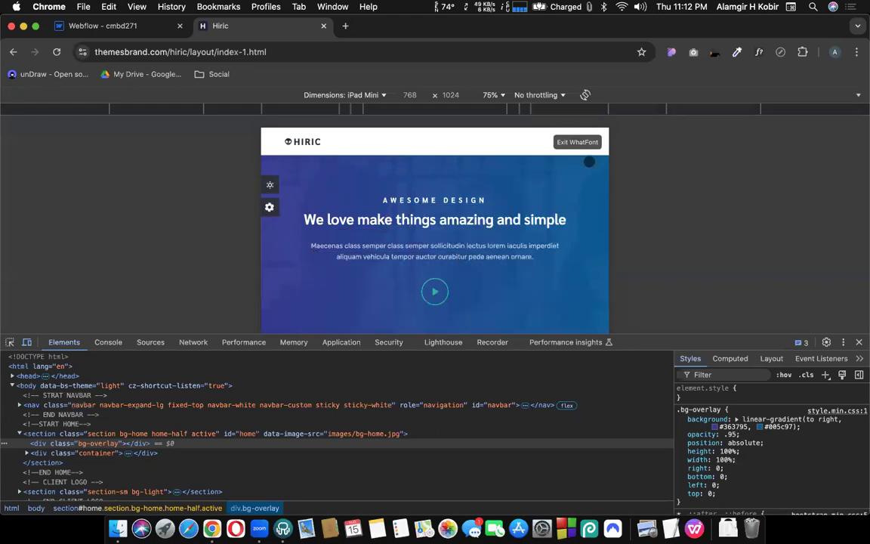
pyautogui.click(578, 142)
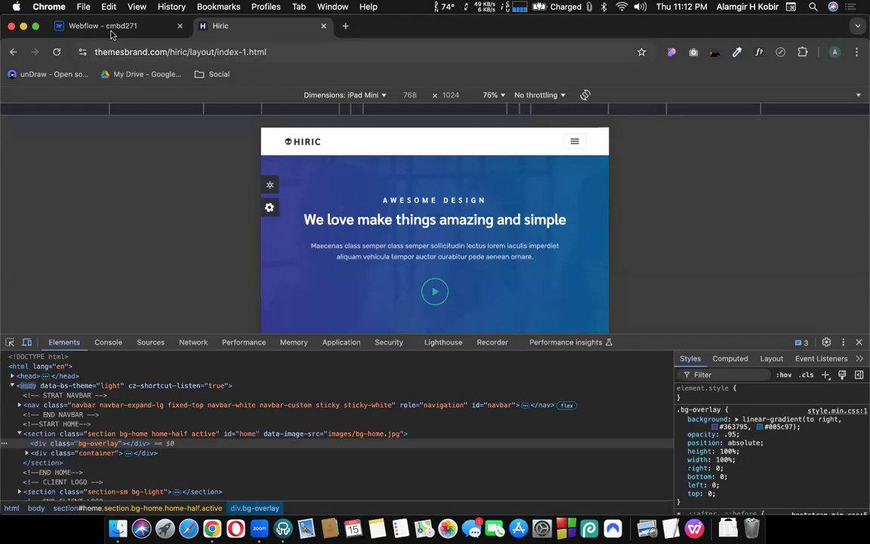
pyautogui.click(103, 25)
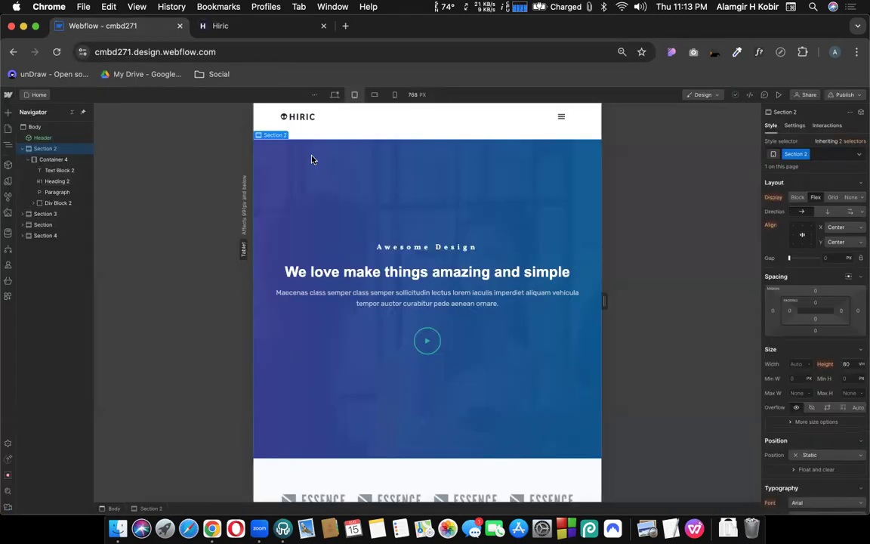
pyautogui.click(308, 320)
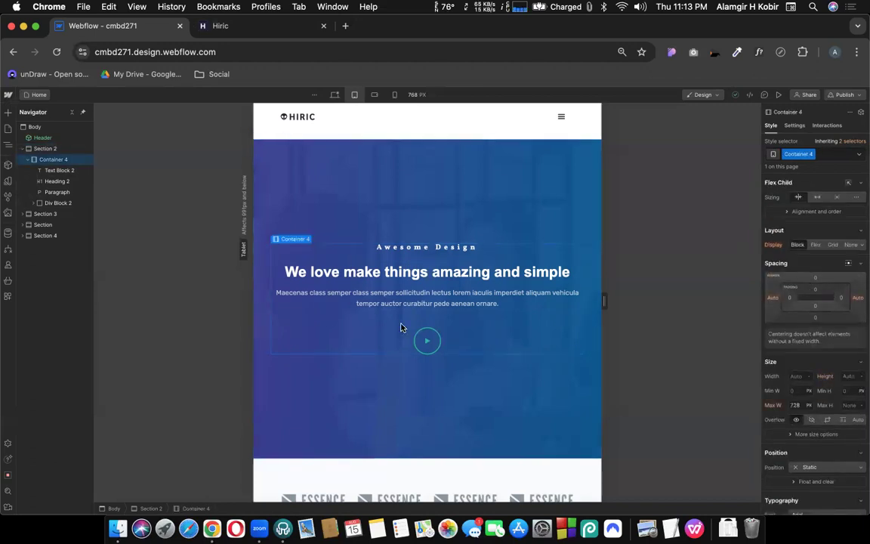
pyautogui.click(330, 205)
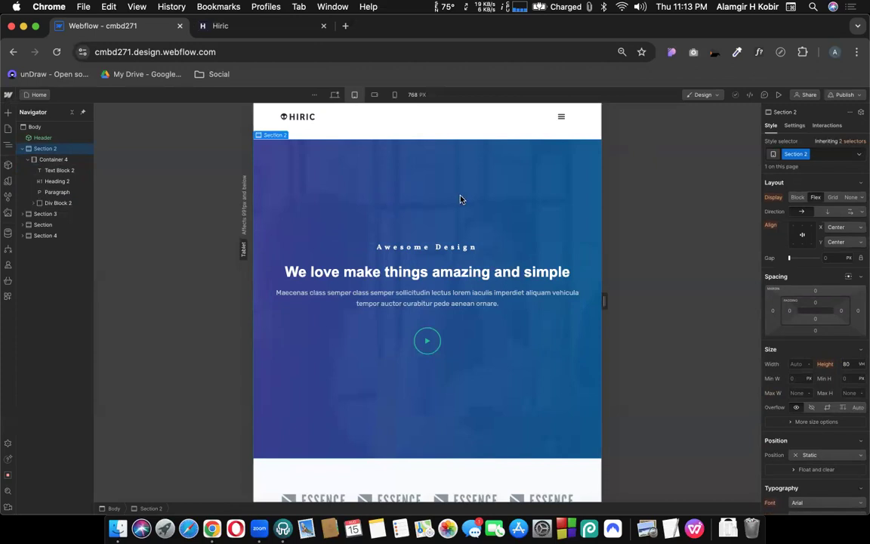
pyautogui.moveTo(7, 513); pyautogui.dragTo(276, 401)
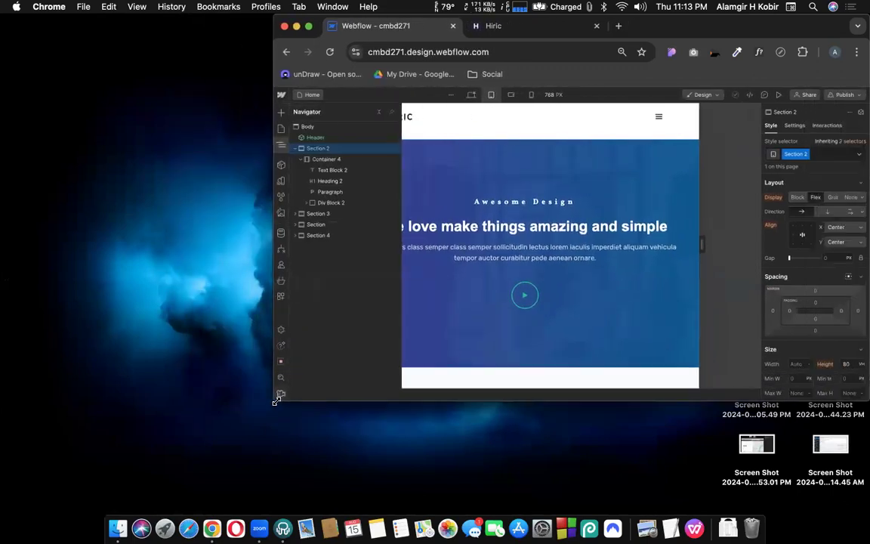
pyautogui.click(275, 401)
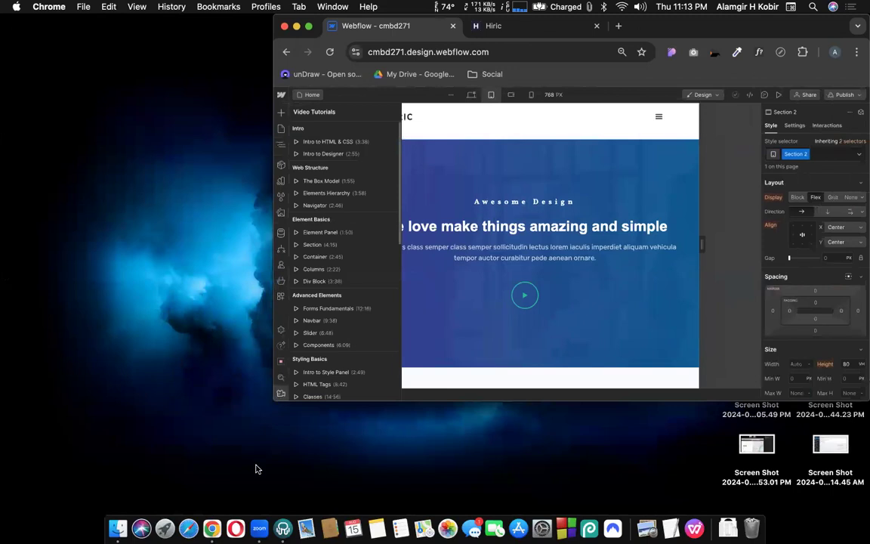
pyautogui.doubleClick(275, 398)
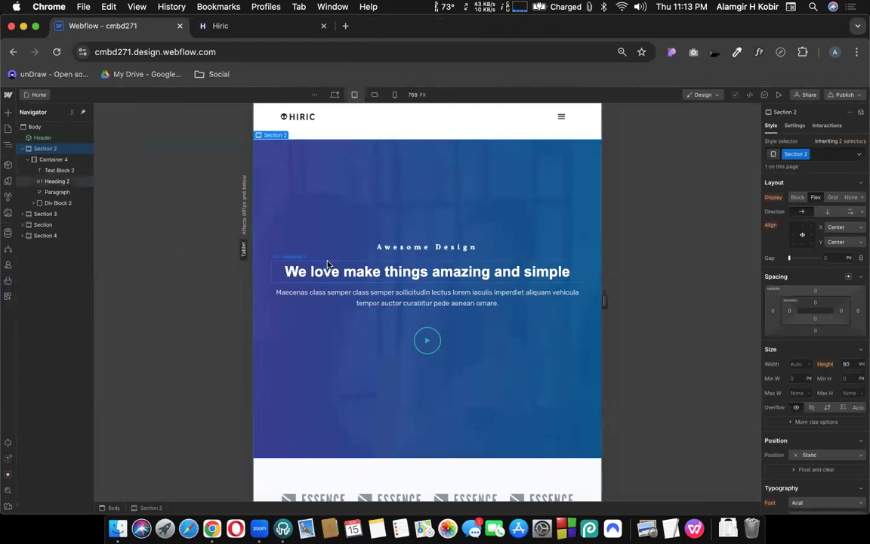
# Step: Compare the client logo row and the digital web design studio section with their tablet layout on the Hiric demo
pyautogui.scroll(-5, 431, 301)
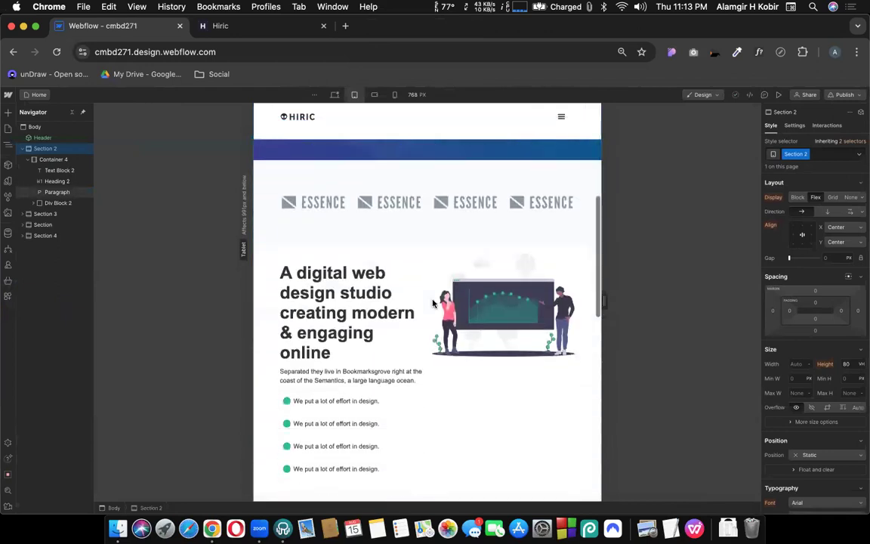
pyautogui.click(220, 25)
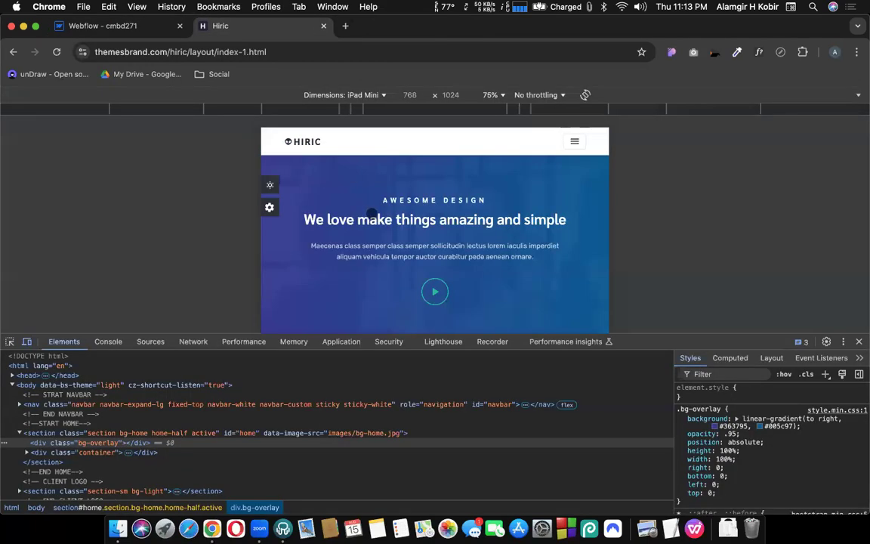
pyautogui.scroll(-3, 371, 213)
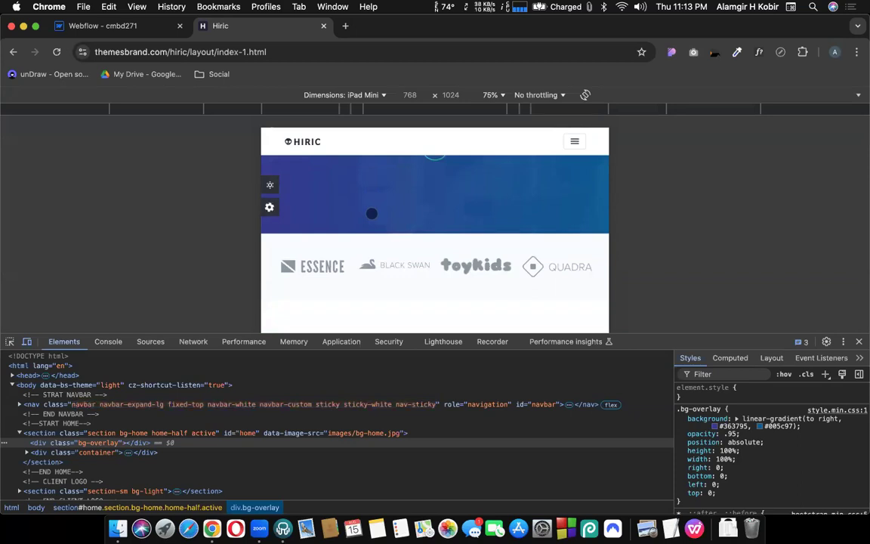
pyautogui.scroll(-3, 372, 214)
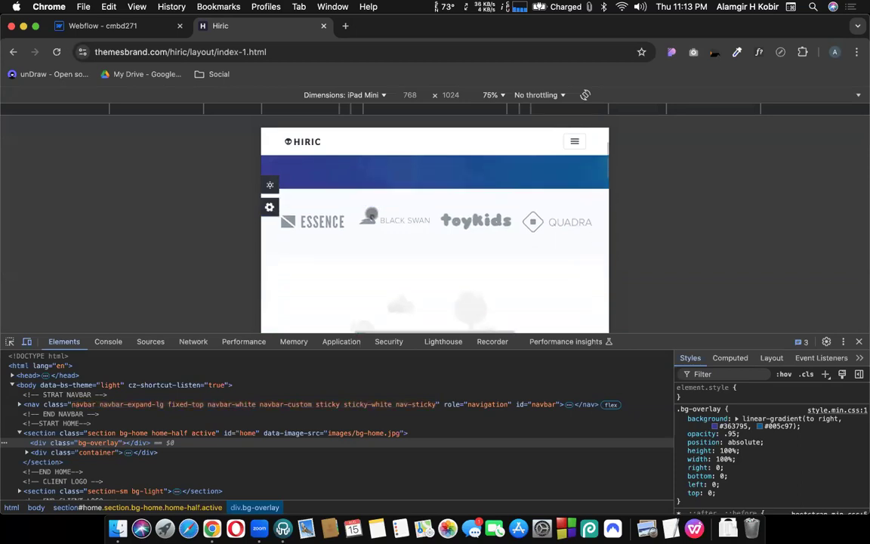
pyautogui.scroll(-2, 483, 249)
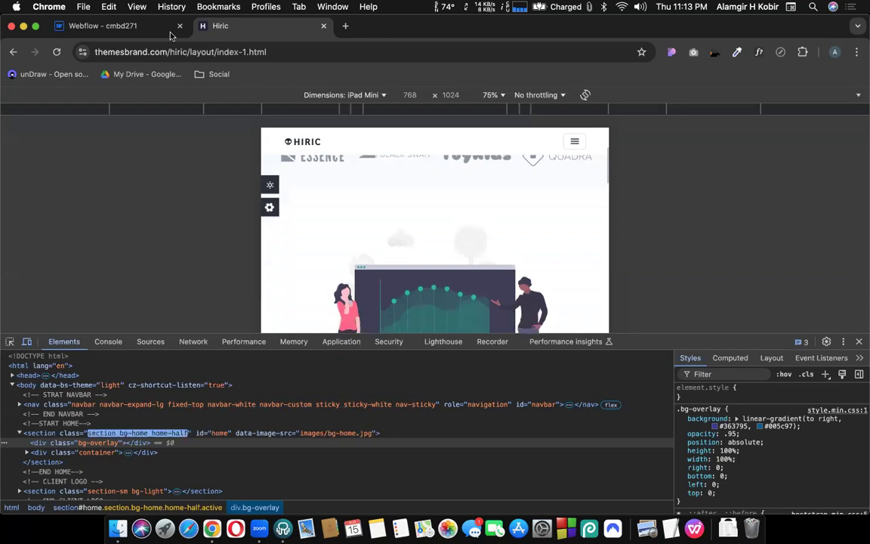
pyautogui.click(129, 31)
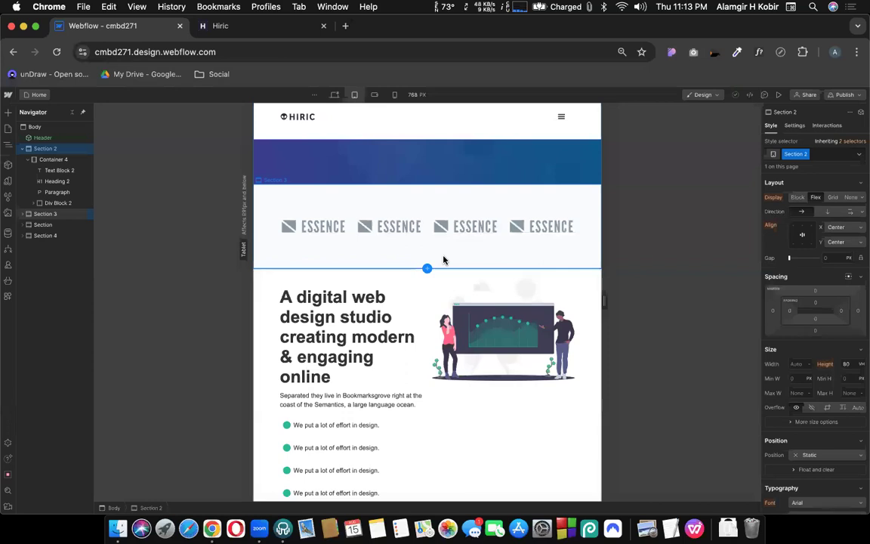
pyautogui.scroll(-2, 458, 309)
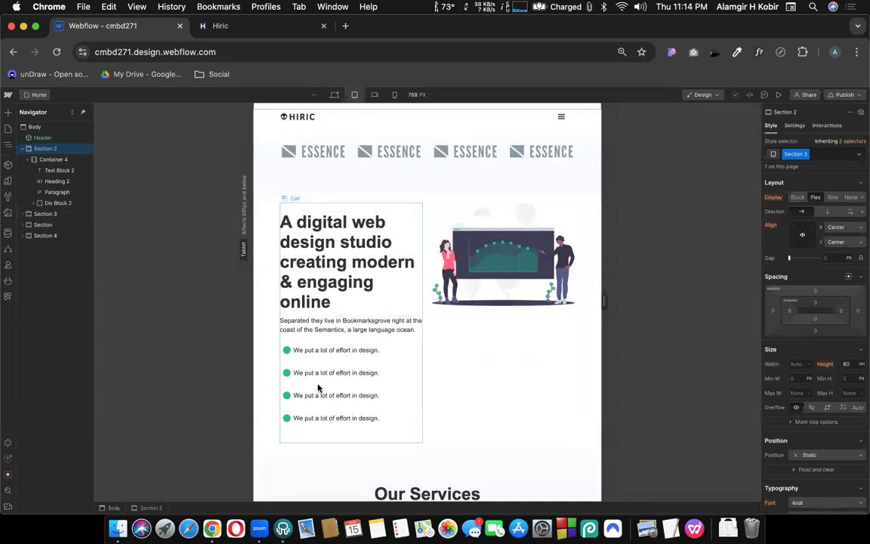
pyautogui.click(235, 30)
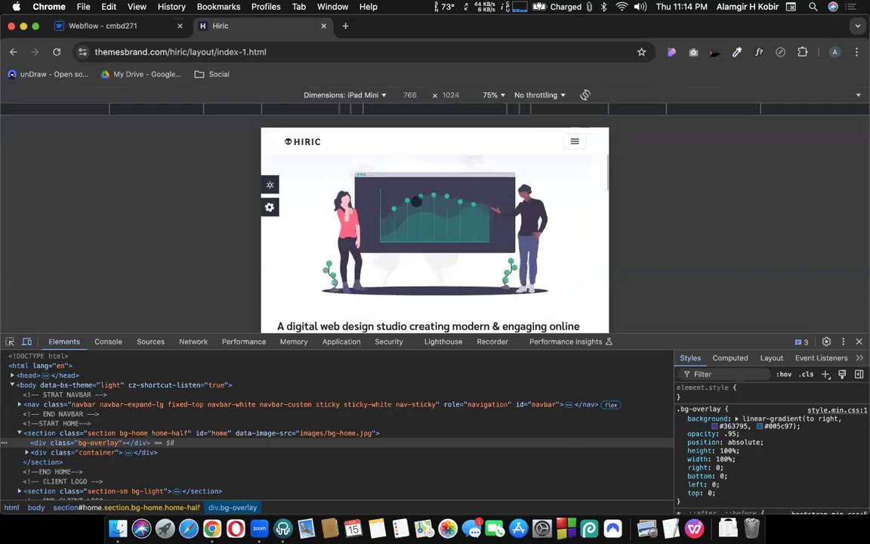
pyautogui.scroll(-3, 417, 202)
pyautogui.scroll(3, 416, 202)
pyautogui.scroll(-4, 415, 201)
pyautogui.scroll(4, 408, 202)
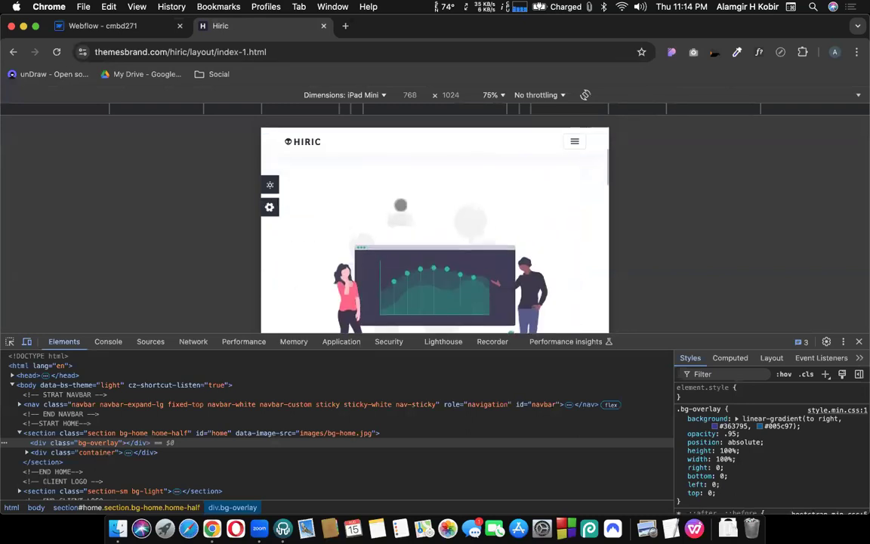
pyautogui.scroll(-5, 243, 186)
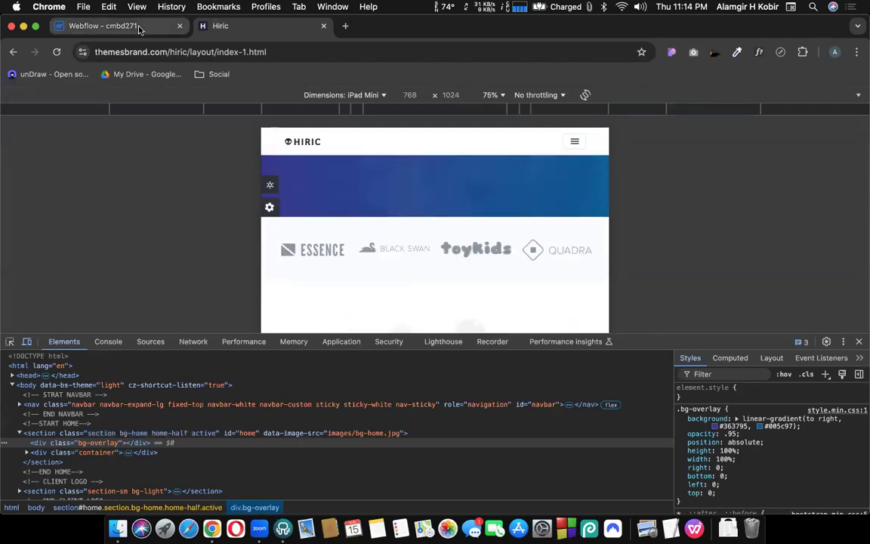
# Step: Return to the Webflow project and reduce the digital web design studio section's Quick Stack to 1 column at the tablet breakpoint
pyautogui.click(138, 29)
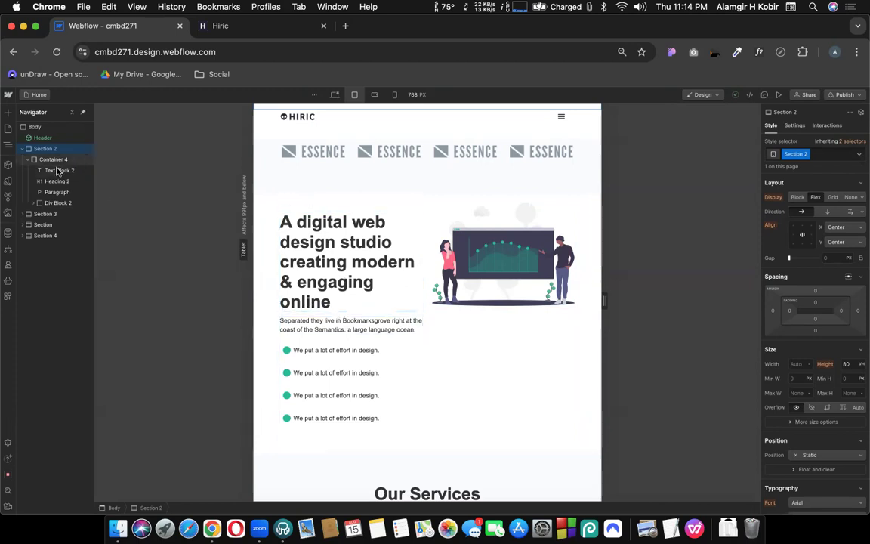
pyautogui.click(332, 209)
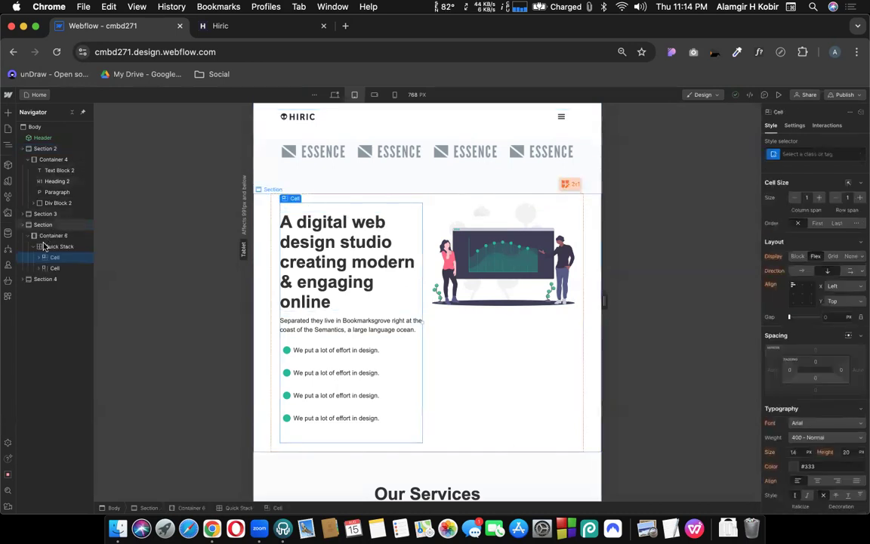
pyautogui.click(45, 247)
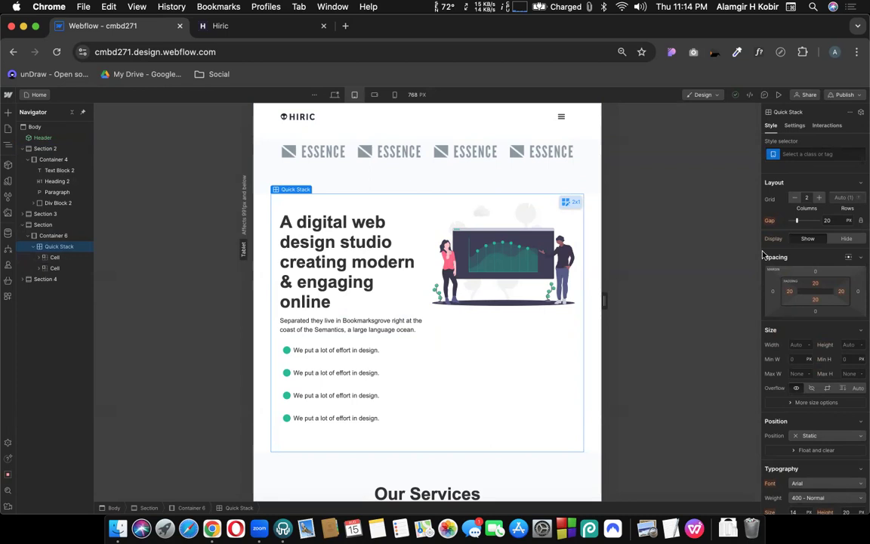
pyautogui.click(797, 197)
pyautogui.scroll(-3, 461, 265)
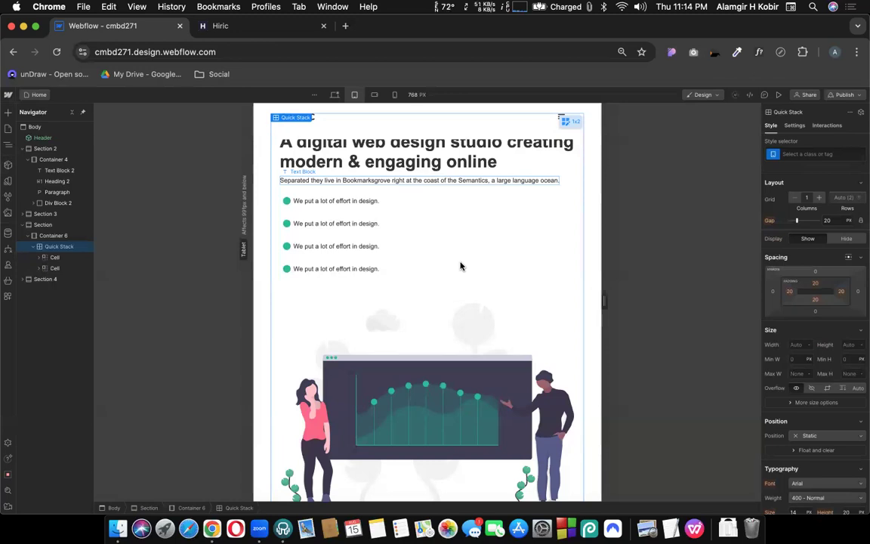
pyautogui.scroll(5, 460, 265)
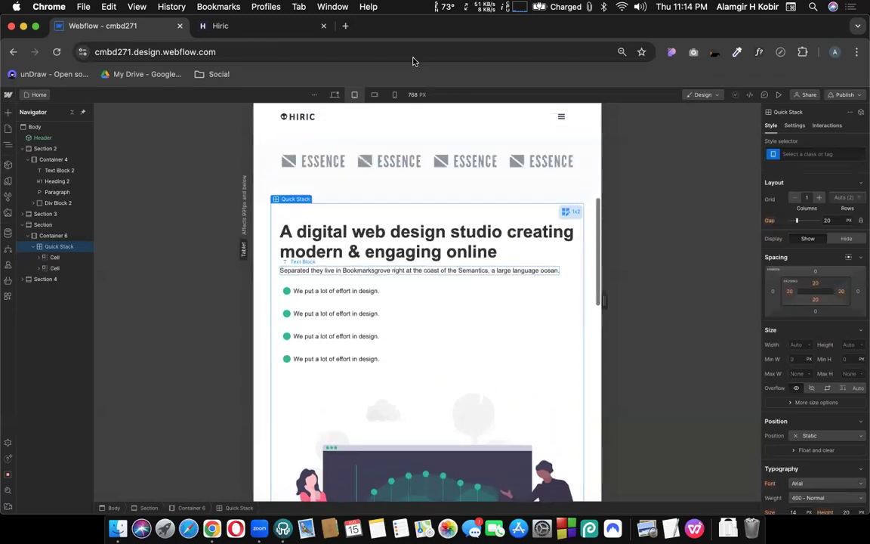
# Step: Compare the order of the illustration and text in the digital web design studio section with the Hiric demo's tablet layout
pyautogui.click(243, 33)
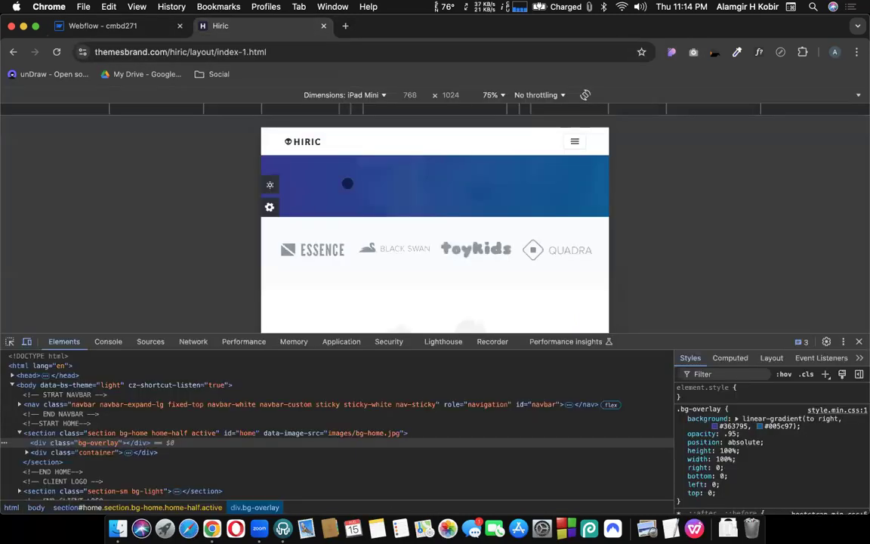
pyautogui.scroll(-5, 347, 183)
pyautogui.scroll(-2, 347, 183)
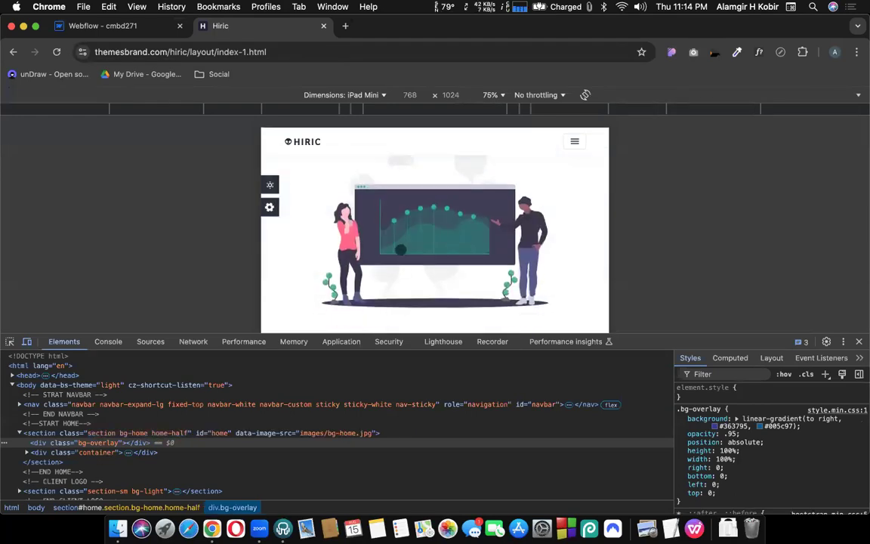
pyautogui.scroll(-5, 400, 249)
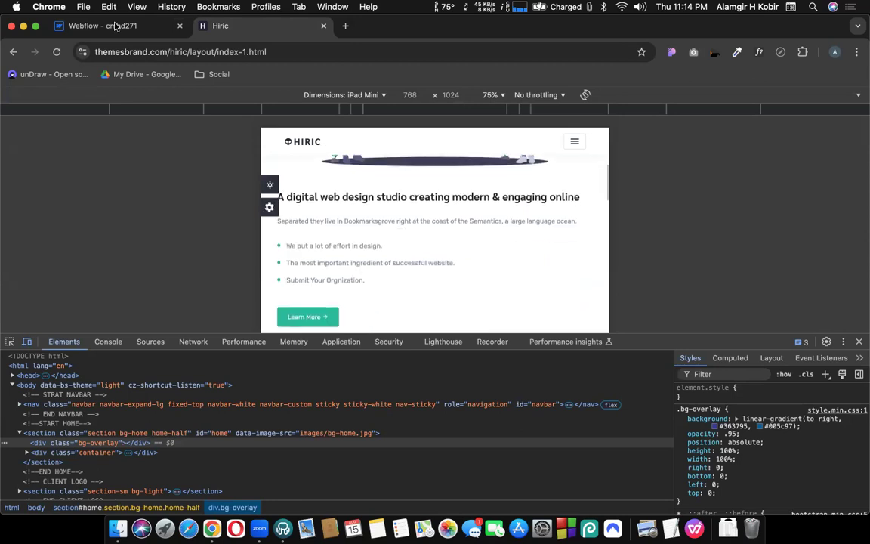
pyautogui.click(91, 27)
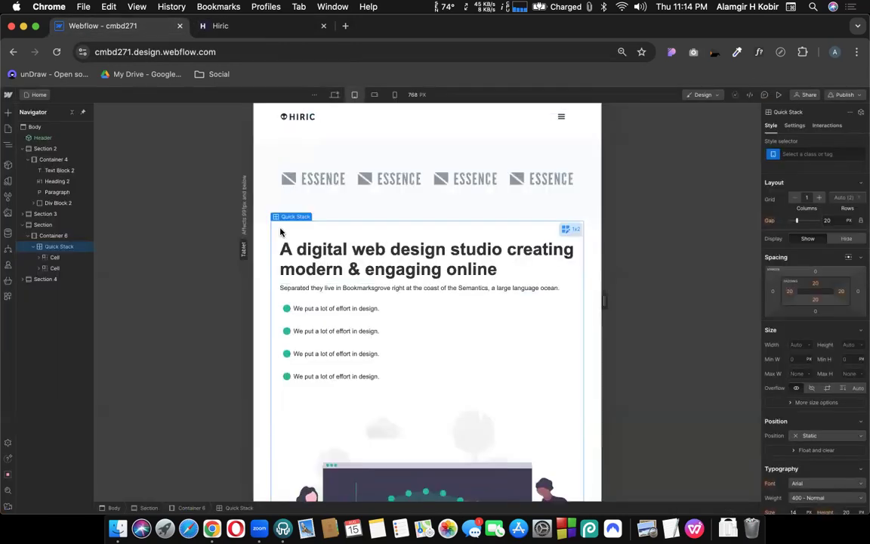
pyautogui.scroll(-5, 370, 332)
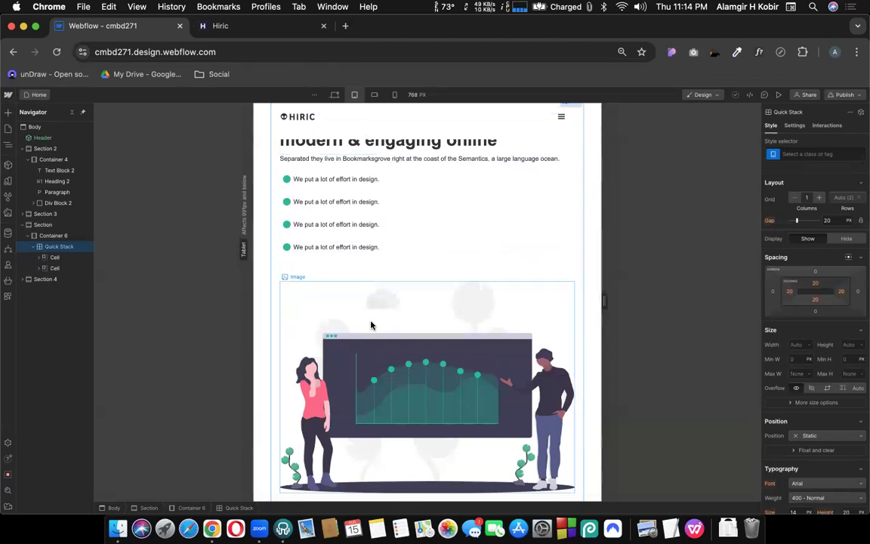
pyautogui.scroll(1, 371, 325)
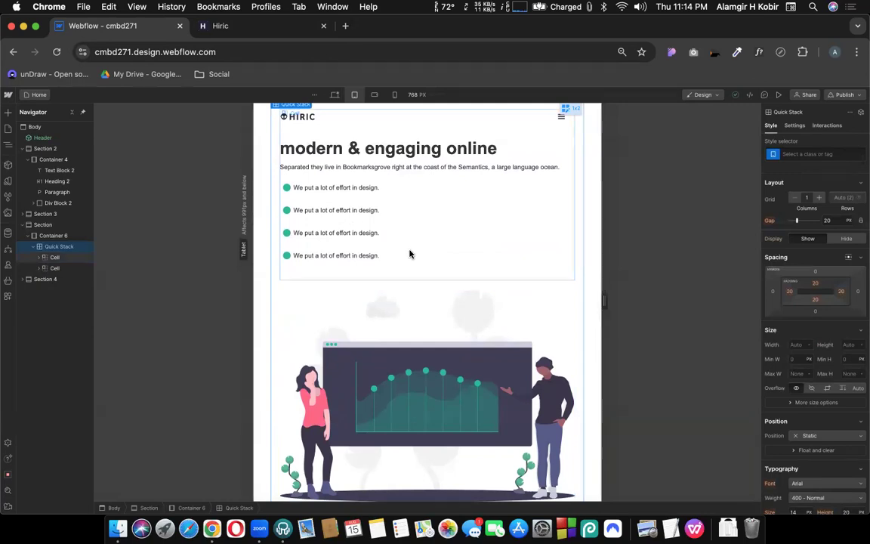
pyautogui.scroll(3, 378, 348)
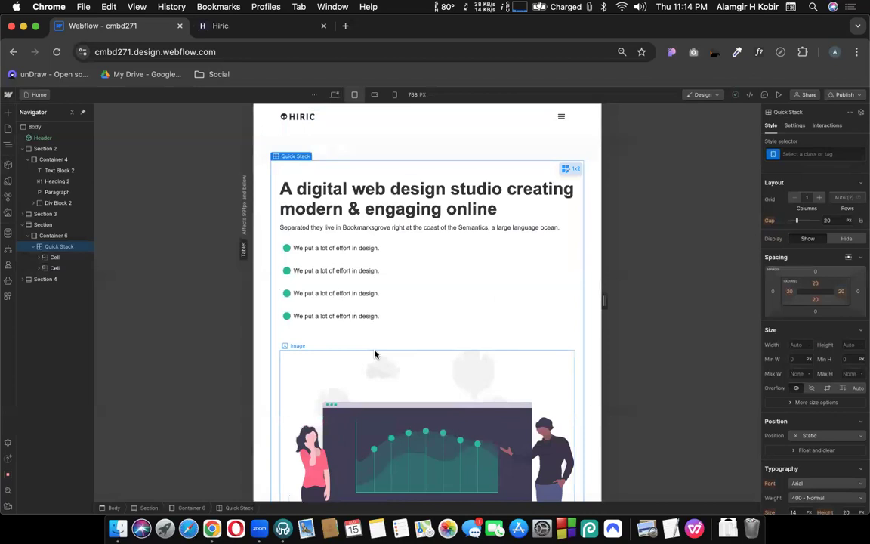
# Step: Try to place the text cell below the illustration by setting its order to Last in the tablet layout
pyautogui.click(56, 269)
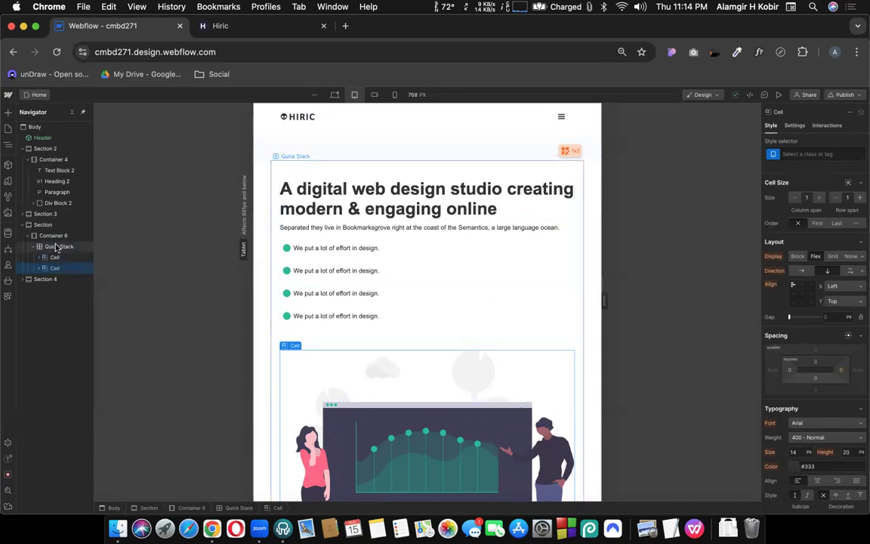
pyautogui.click(563, 199)
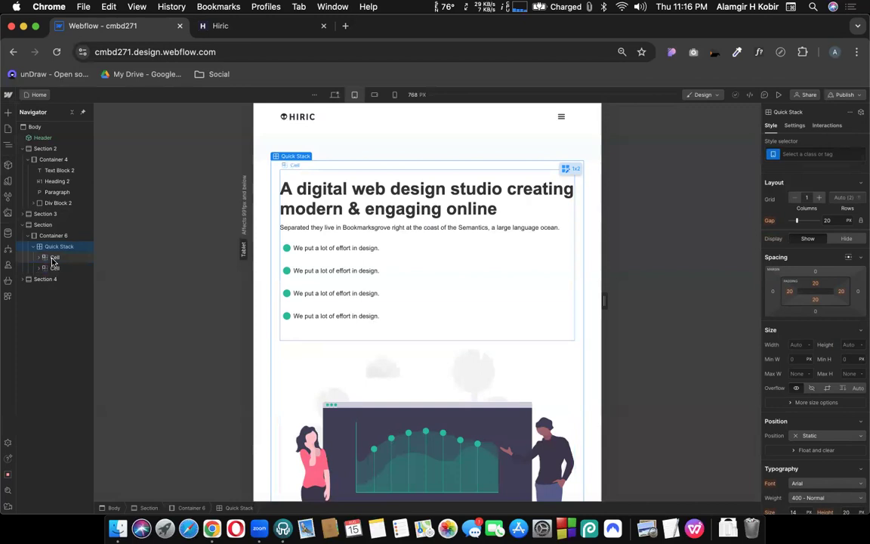
pyautogui.click(53, 259)
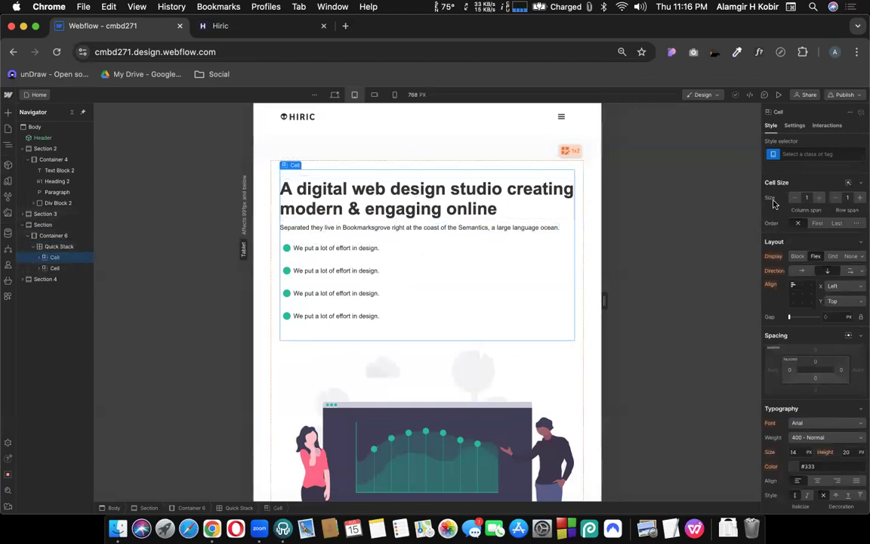
pyautogui.click(837, 224)
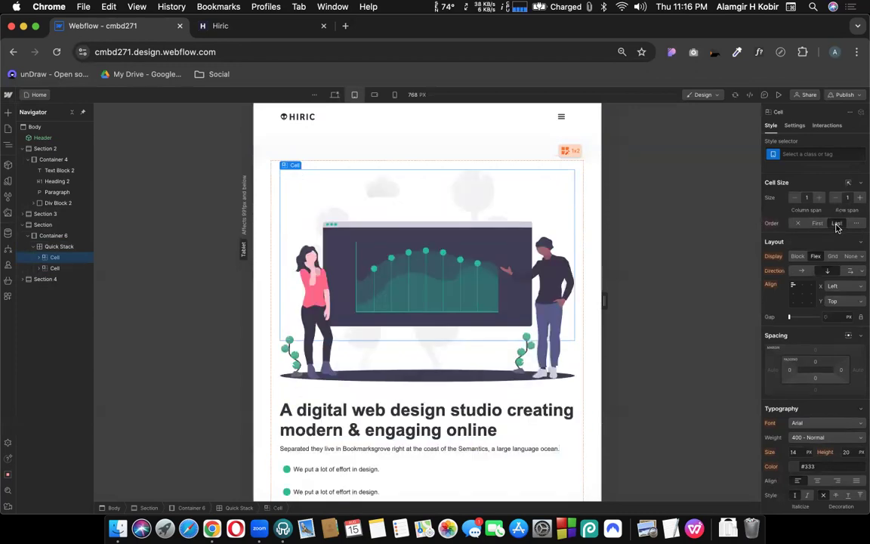
pyautogui.scroll(-1, 535, 252)
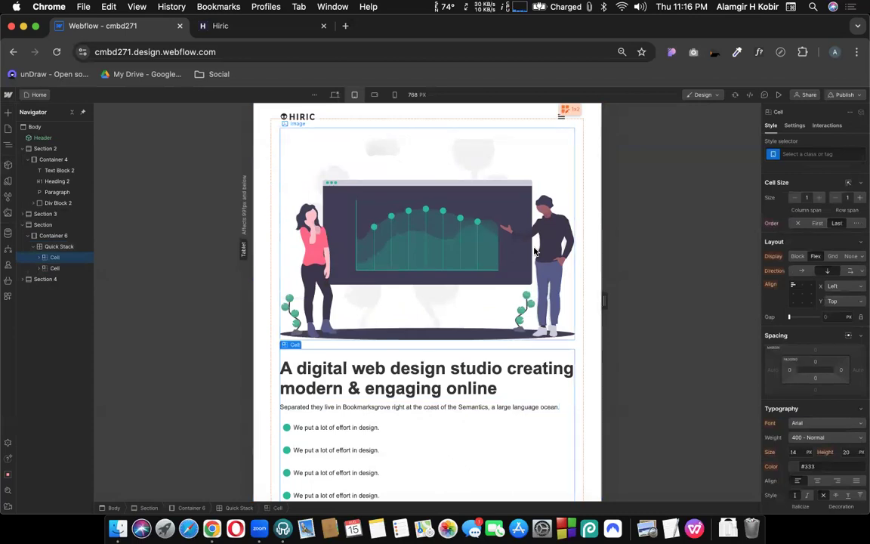
pyautogui.press('super+z')
pyautogui.press('super+z')
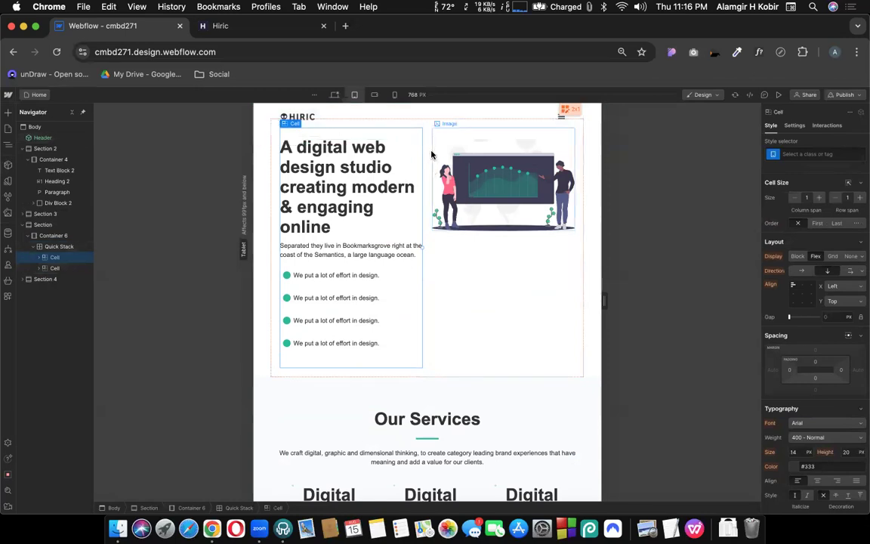
# Step: Set the quick stack with the illustration to one column and set the image cell's order to First
pyautogui.click(568, 122)
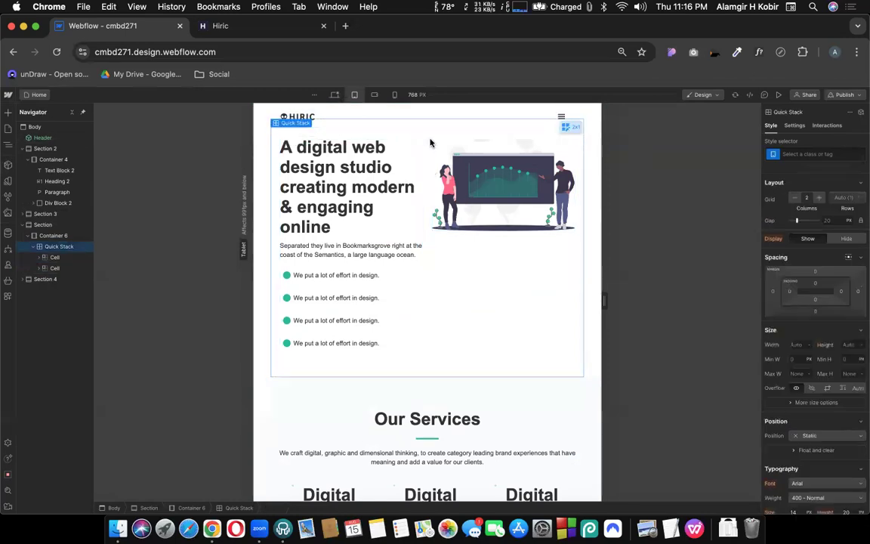
pyautogui.click(795, 198)
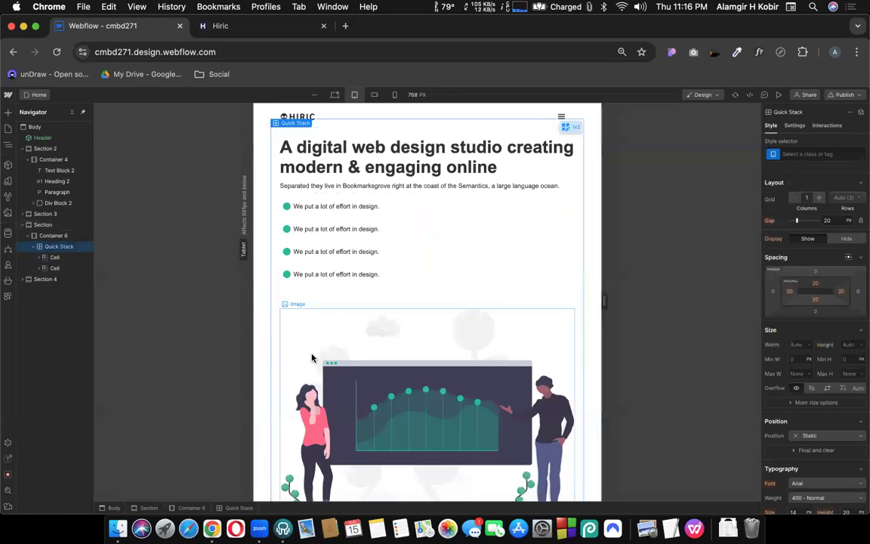
pyautogui.click(300, 311)
pyautogui.moveTo(296, 304)
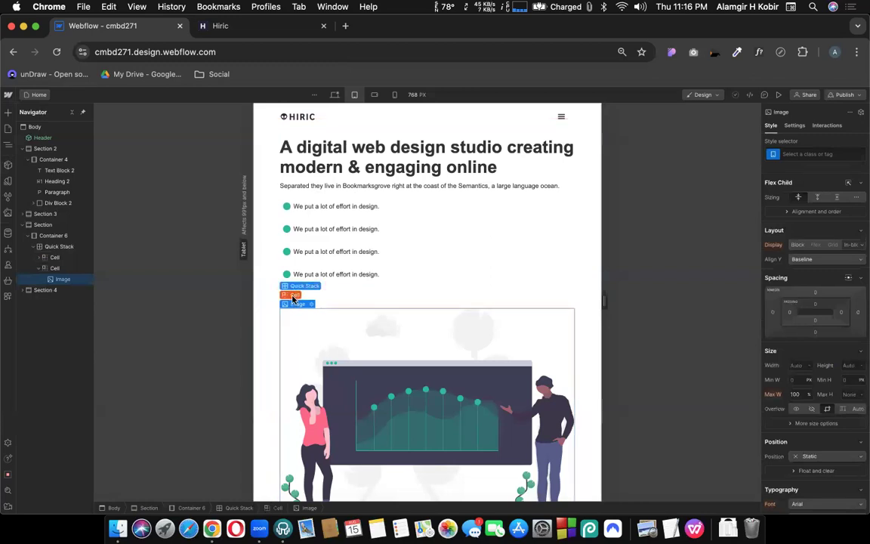
pyautogui.click(292, 296)
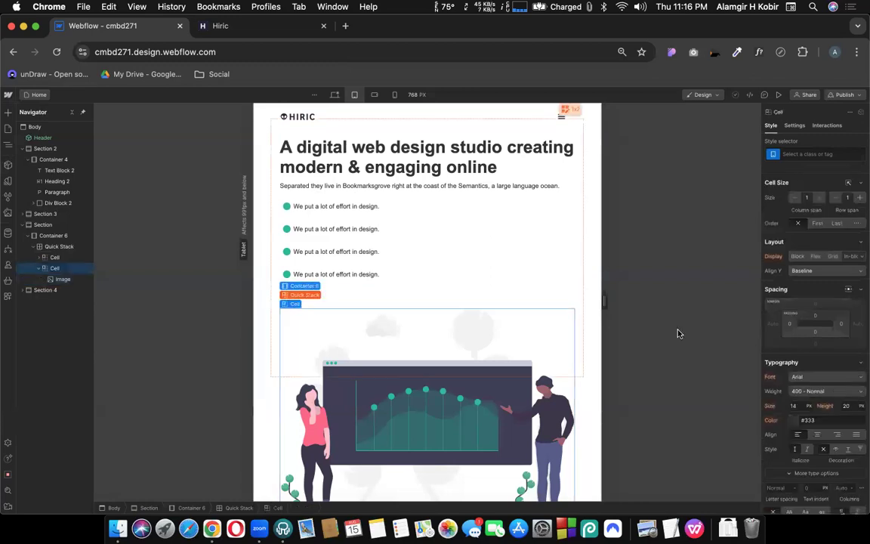
pyautogui.click(817, 224)
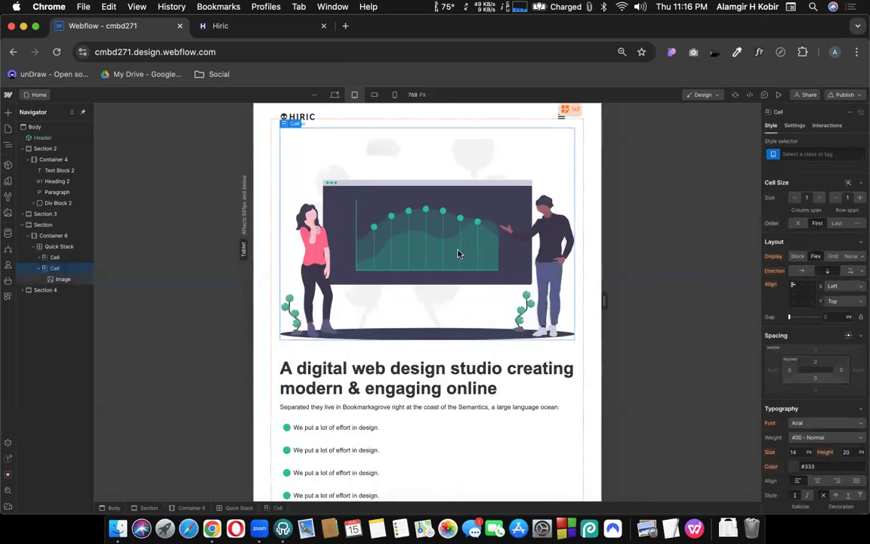
# Step: Compare the tablet layout of the Our Services section with the same section on the Hiric reference page
pyautogui.scroll(2, 498, 318)
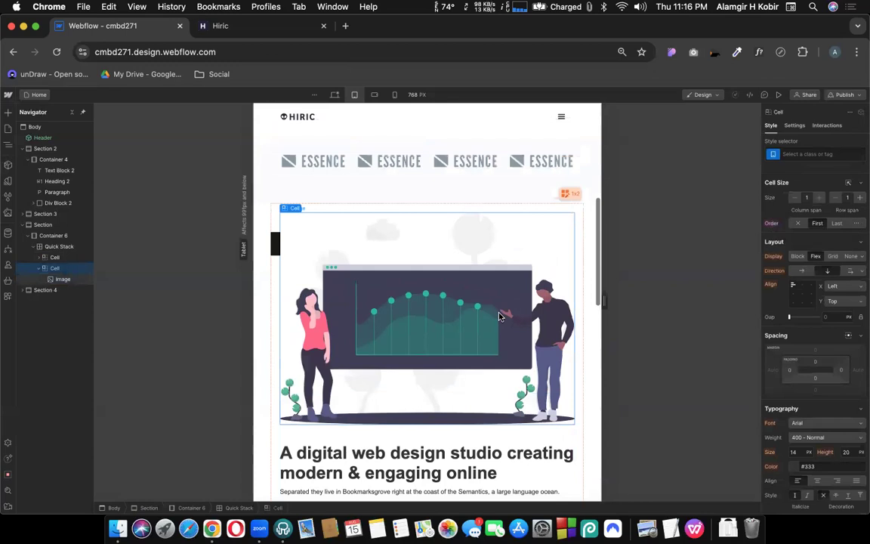
pyautogui.scroll(-5, 499, 317)
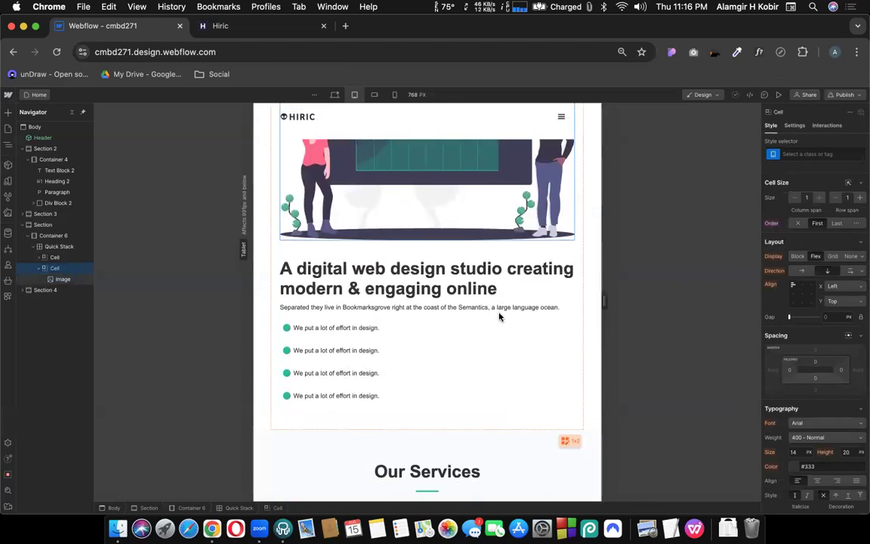
pyautogui.scroll(-4, 499, 317)
pyautogui.scroll(-3, 499, 316)
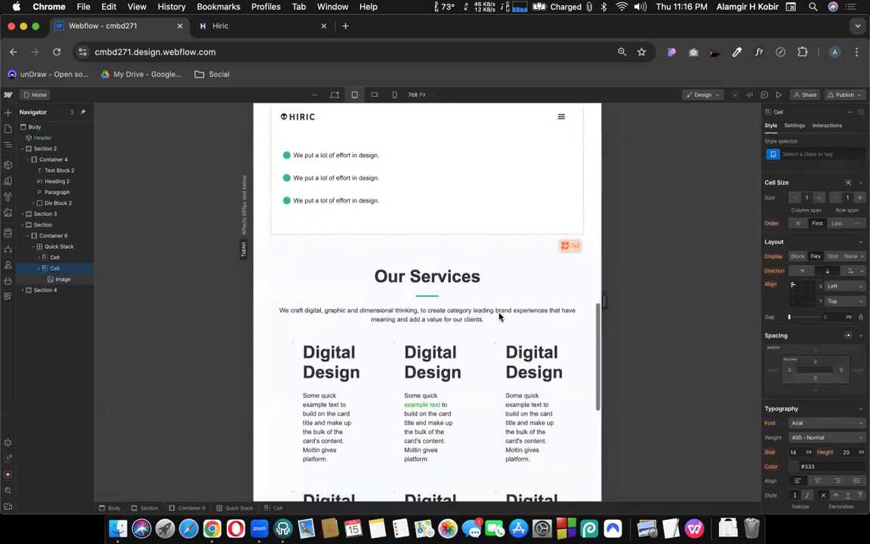
pyautogui.click(240, 31)
pyautogui.scroll(-3, 380, 172)
pyautogui.scroll(-3, 380, 172)
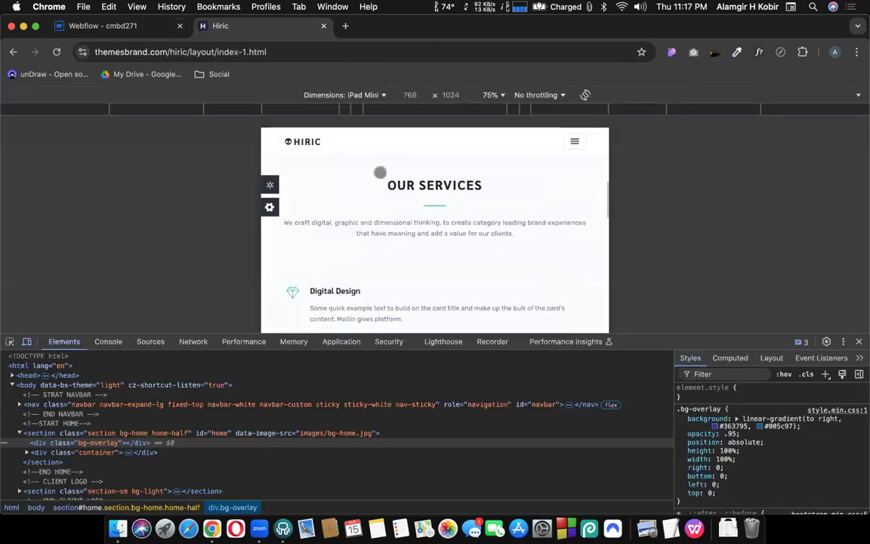
pyautogui.scroll(2, 379, 172)
pyautogui.scroll(-2, 379, 172)
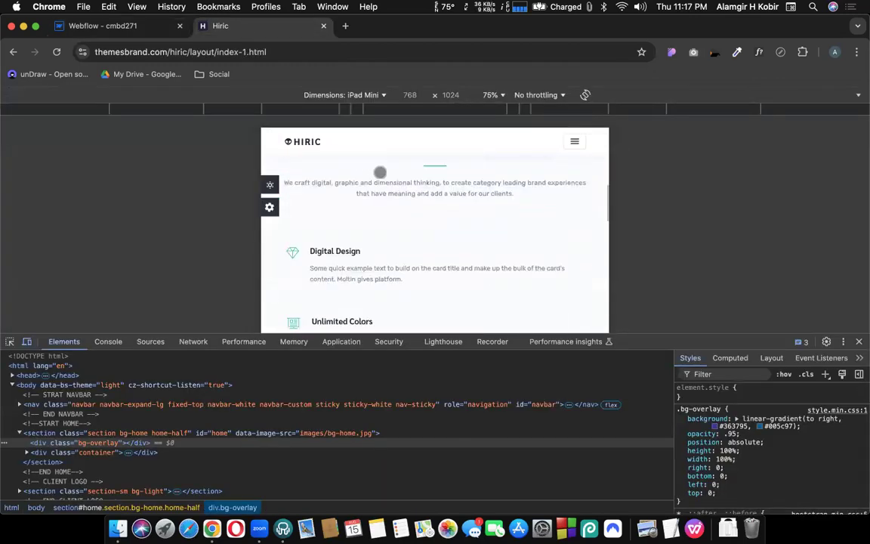
pyautogui.scroll(-5, 380, 172)
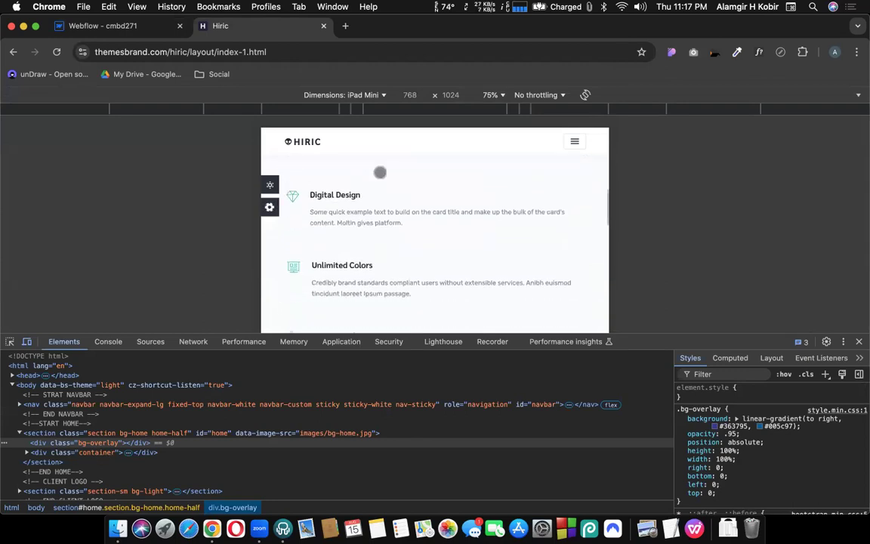
pyautogui.scroll(-11, 380, 172)
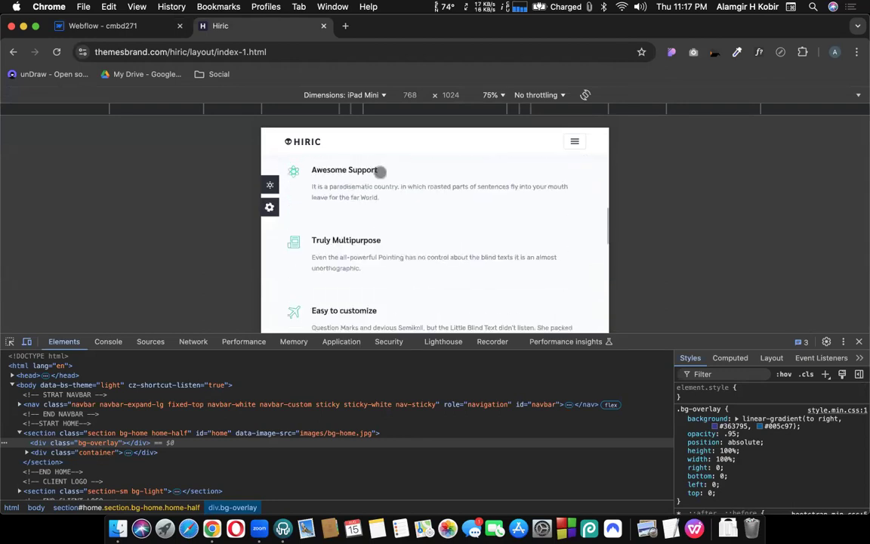
pyautogui.scroll(-2, 380, 172)
pyautogui.scroll(12, 380, 173)
pyautogui.scroll(9, 379, 172)
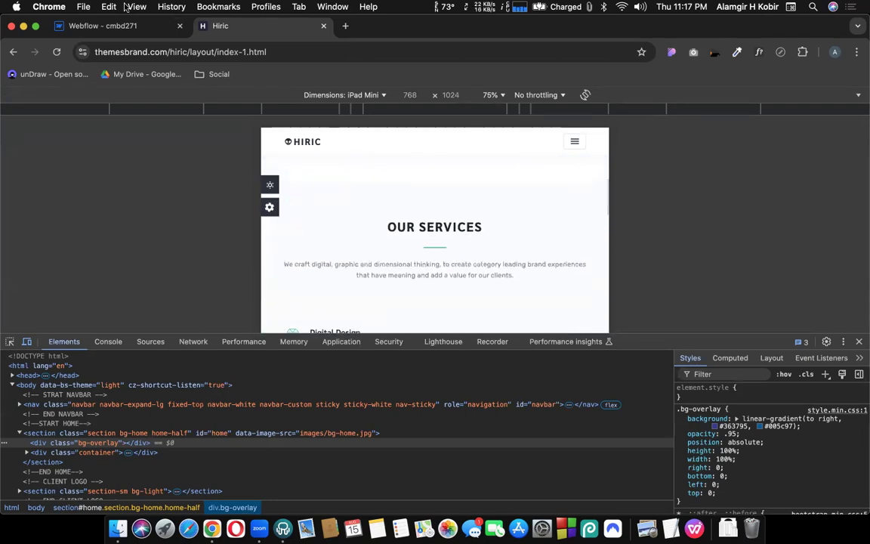
# Step: Return to the Webflow project and set the outer quick stack of service cards under Our Services to one column
pyautogui.click(98, 26)
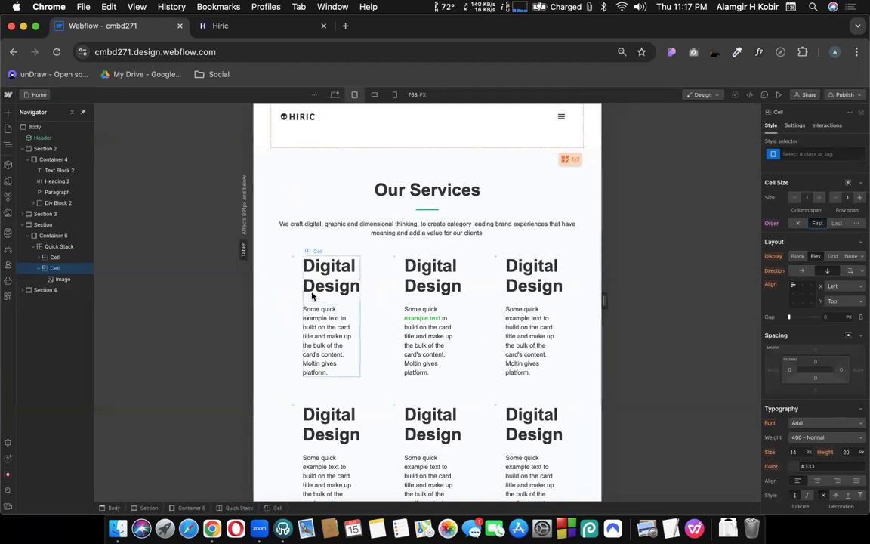
pyautogui.click(280, 283)
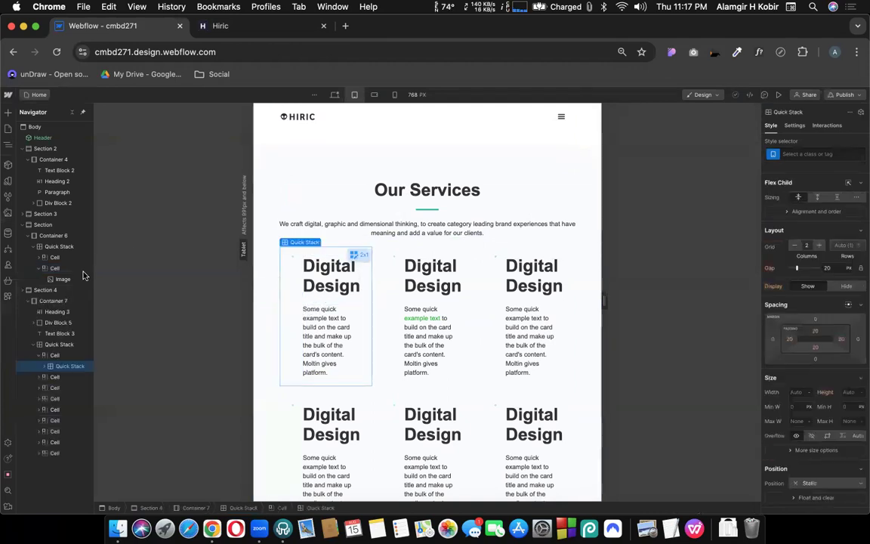
pyautogui.click(325, 359)
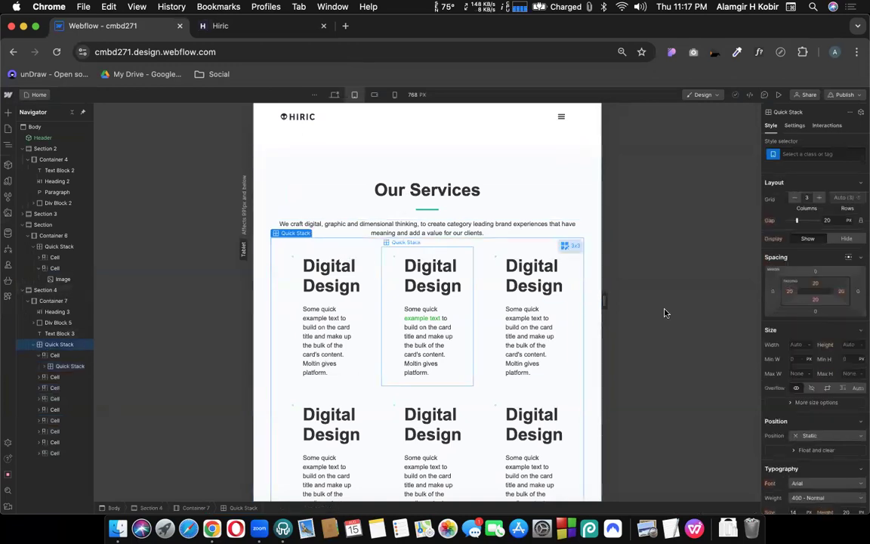
pyautogui.click(797, 198)
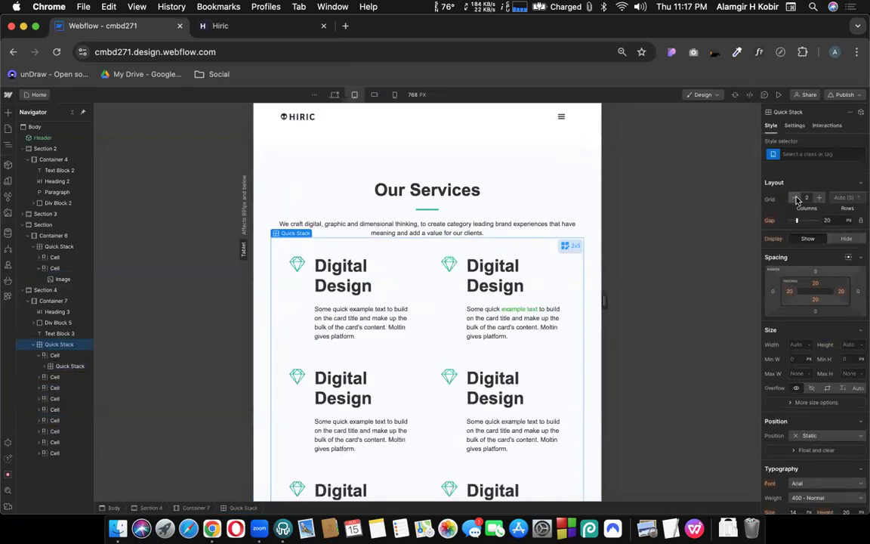
pyautogui.click(797, 198)
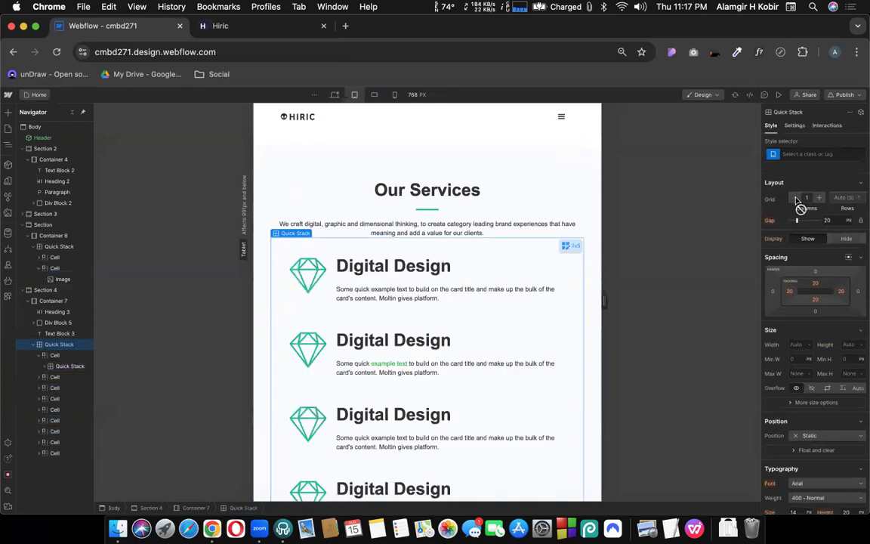
# Step: Check the icon size on the Hiric reference page and set the first service card's diamond icon width to 30 px
pyautogui.click(309, 273)
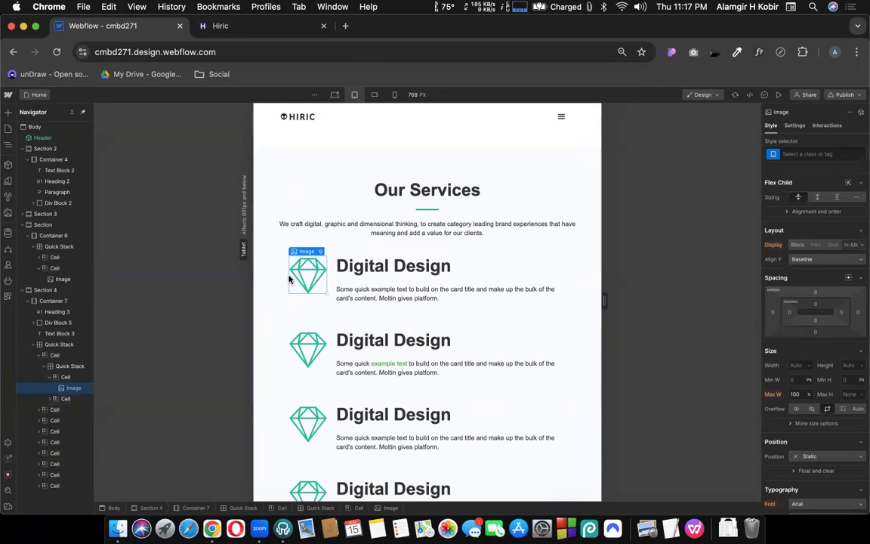
pyautogui.scroll(-1, 795, 359)
pyautogui.click(795, 359)
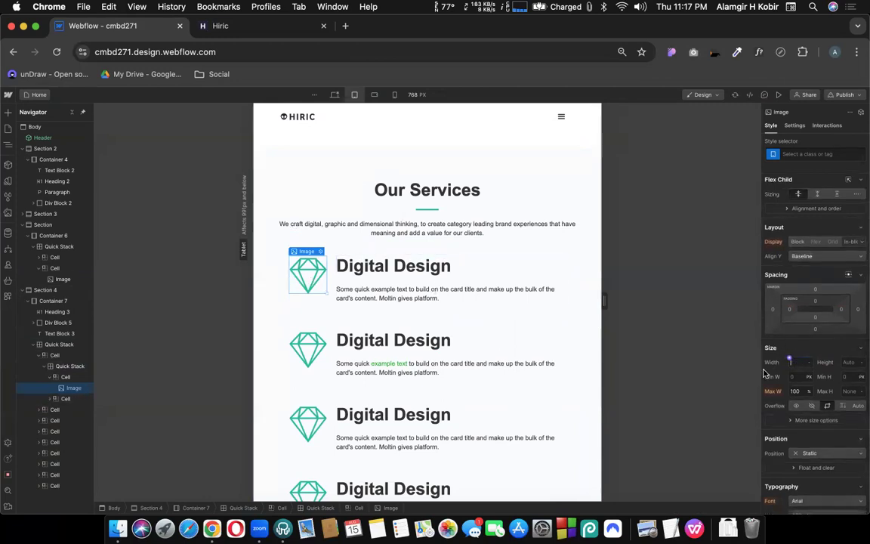
pyautogui.click(769, 368)
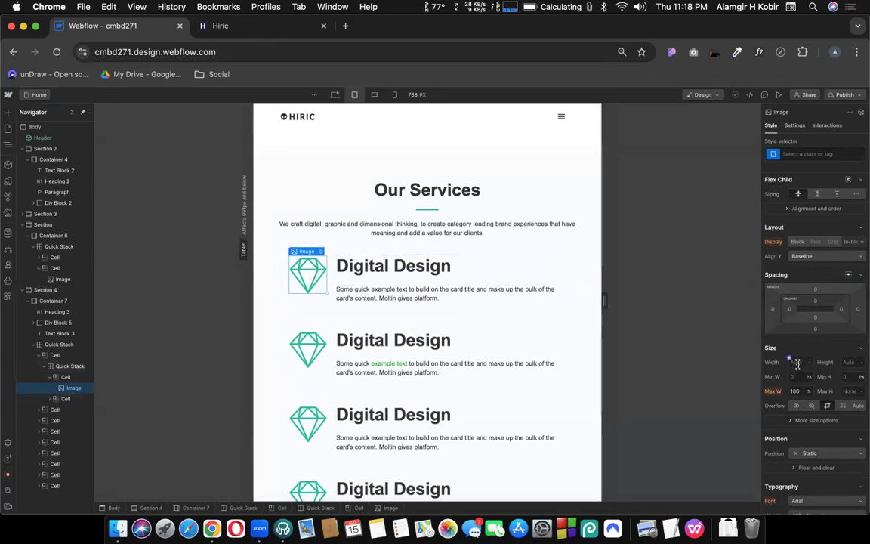
pyautogui.click(202, 25)
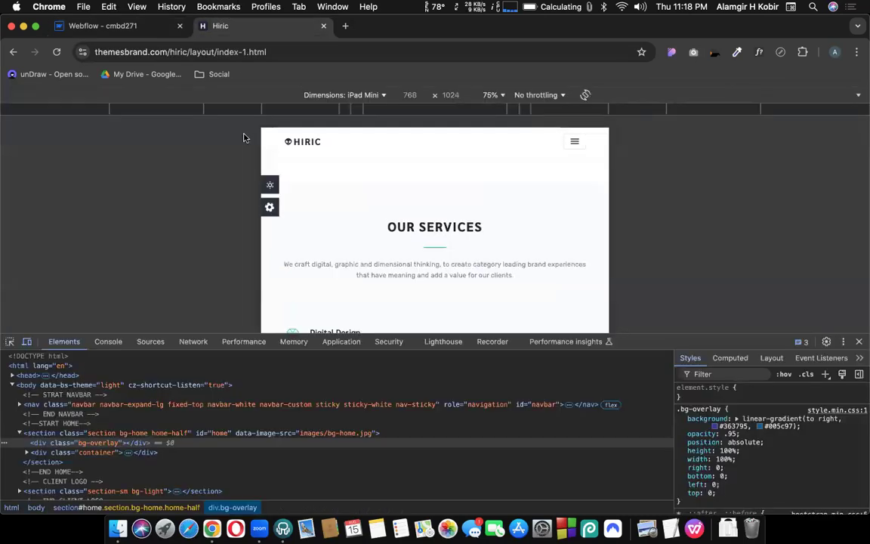
pyautogui.scroll(-3, 346, 247)
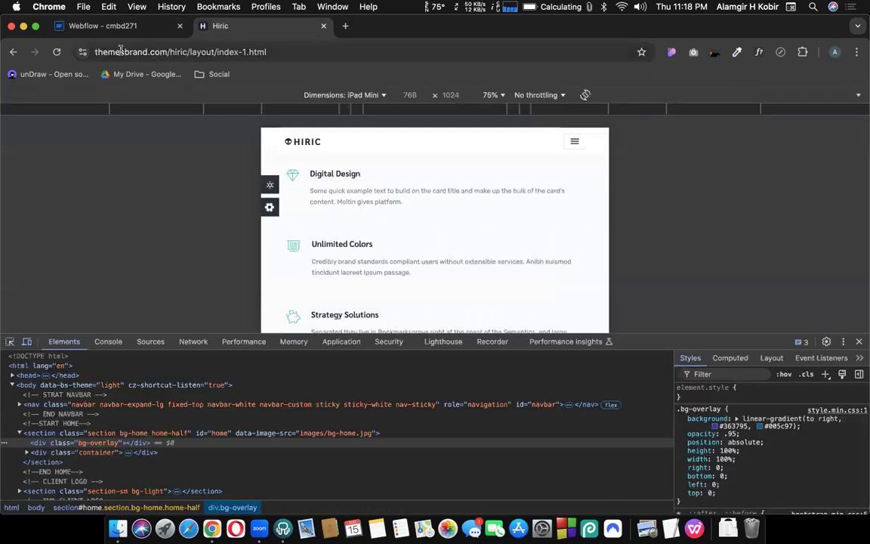
pyautogui.click(103, 25)
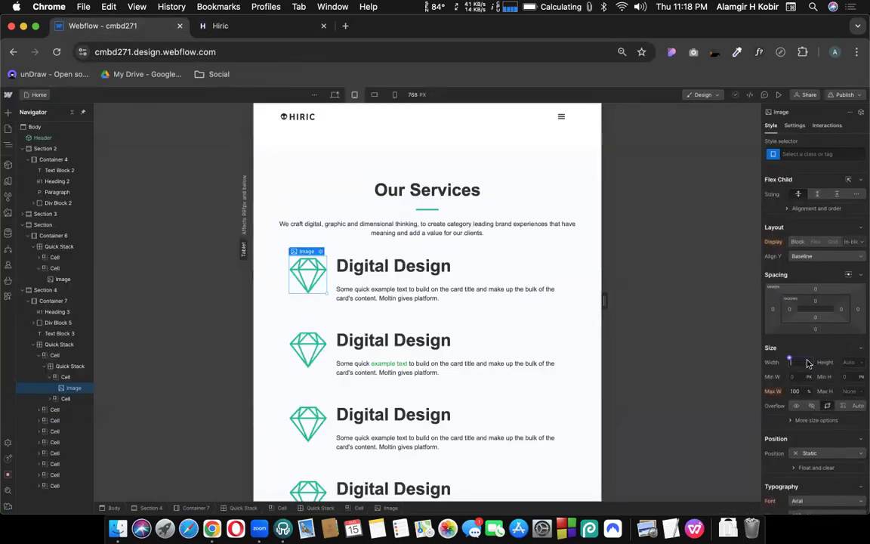
pyautogui.write('5')
pyautogui.press('Return')
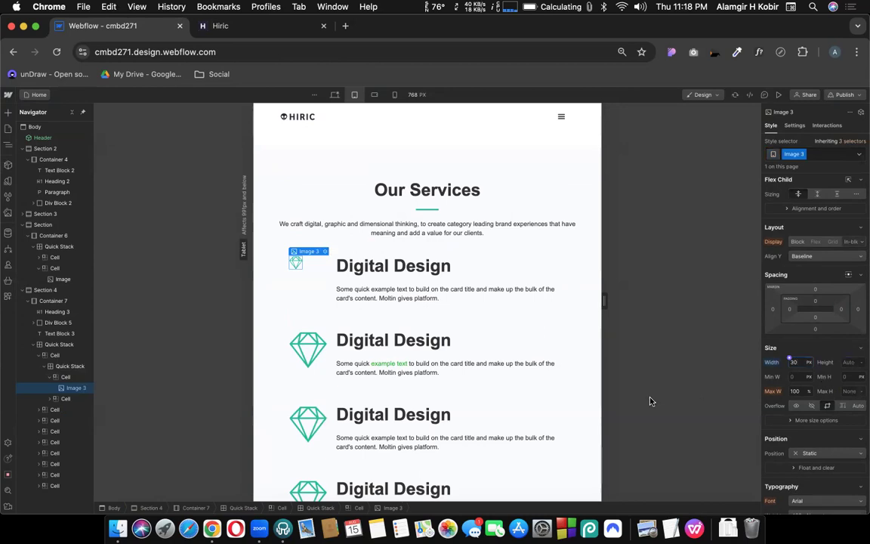
# Step: Set the width of the second service card's diamond icon to 30 px
pyautogui.click(307, 352)
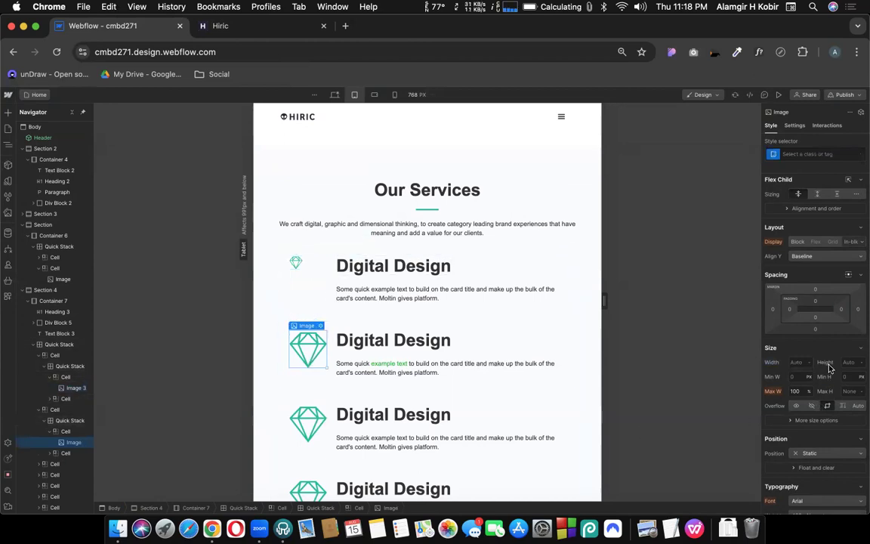
pyautogui.click(797, 363)
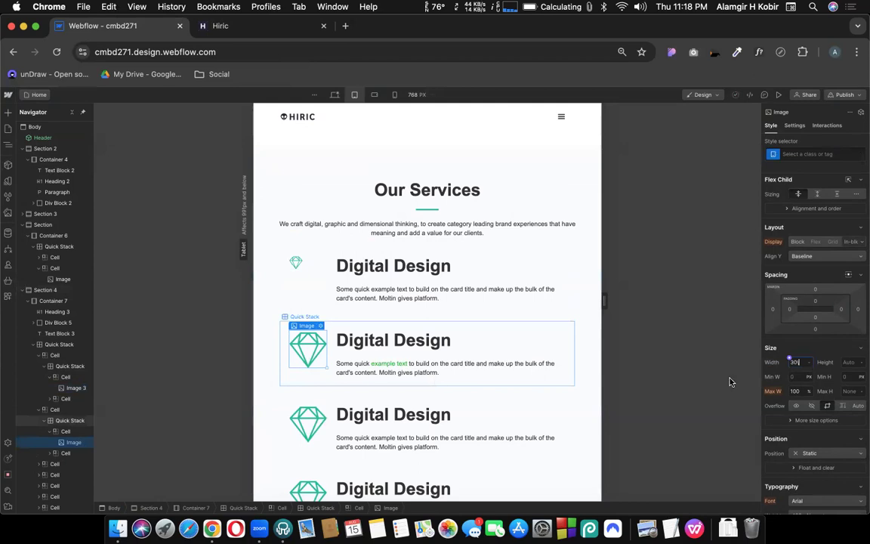
pyautogui.press('Return')
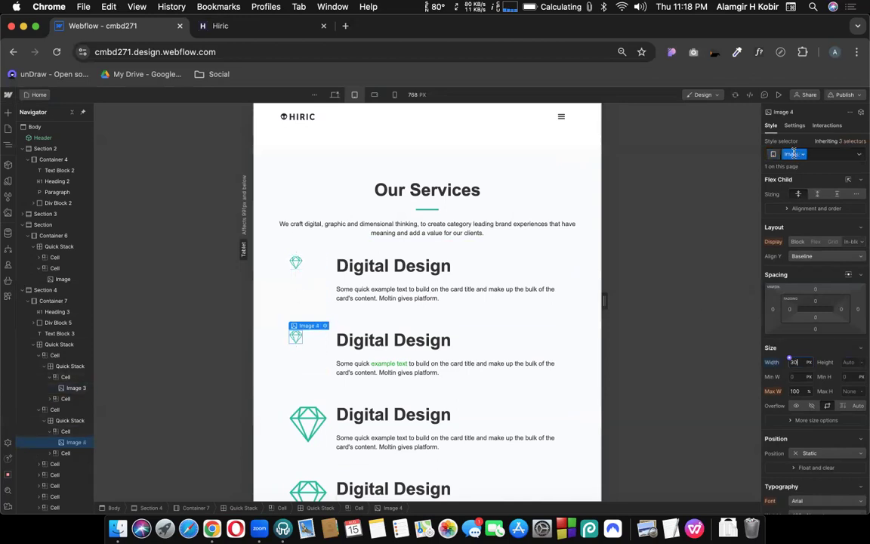
pyautogui.click(296, 426)
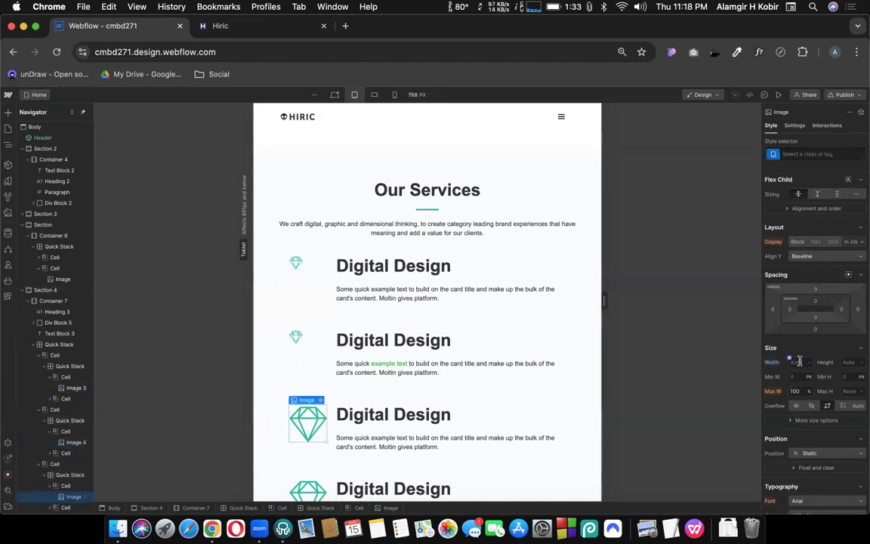
pyautogui.write('30')
pyautogui.press('Return')
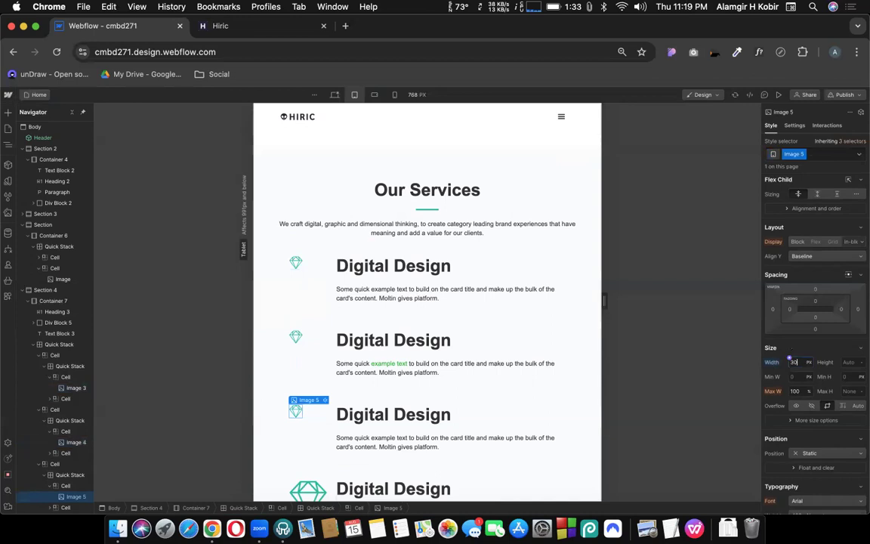
pyautogui.click(789, 360)
pyautogui.click(802, 154)
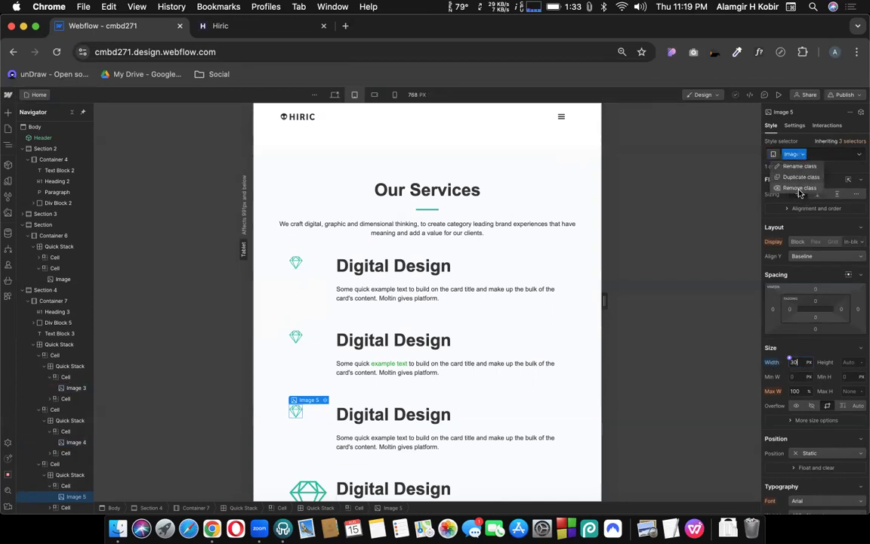
pyautogui.click(799, 190)
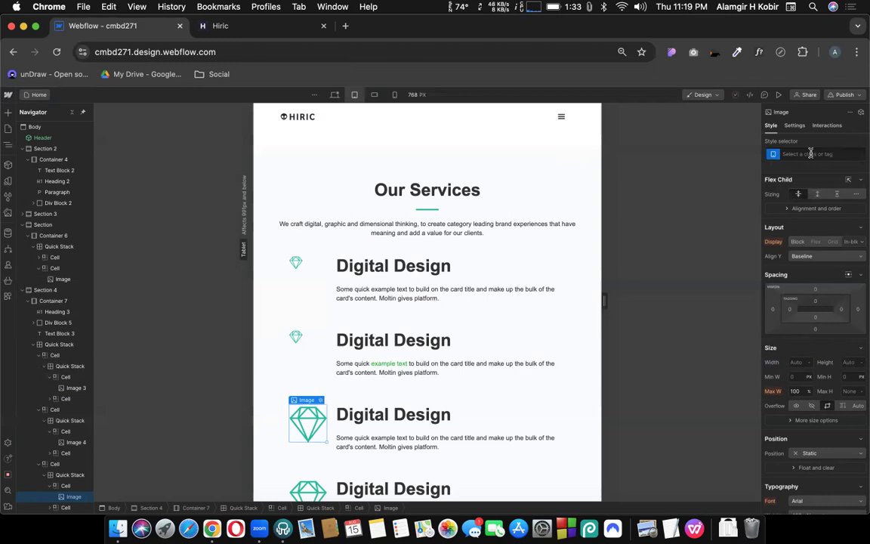
# Step: Replace the second service card's diamond icon class with the existing class Image 3 used by the first card's icon
pyautogui.click(299, 262)
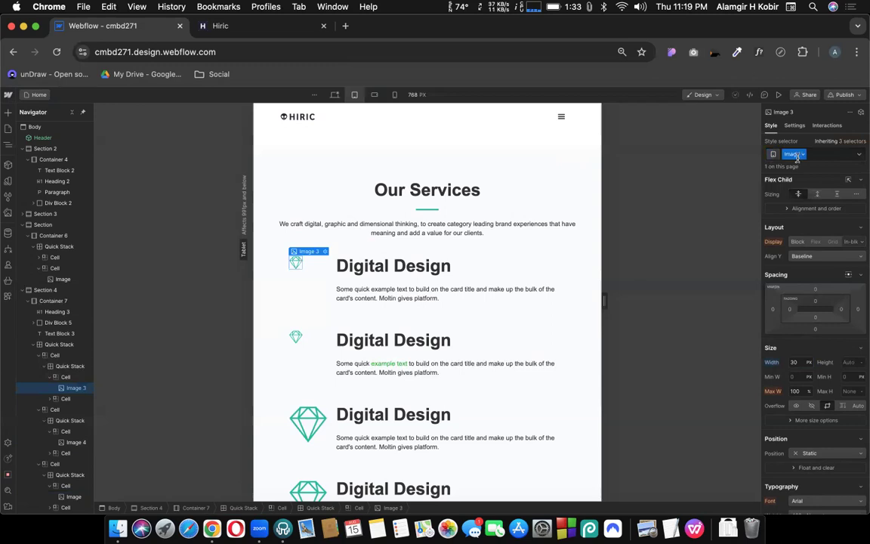
pyautogui.click(295, 337)
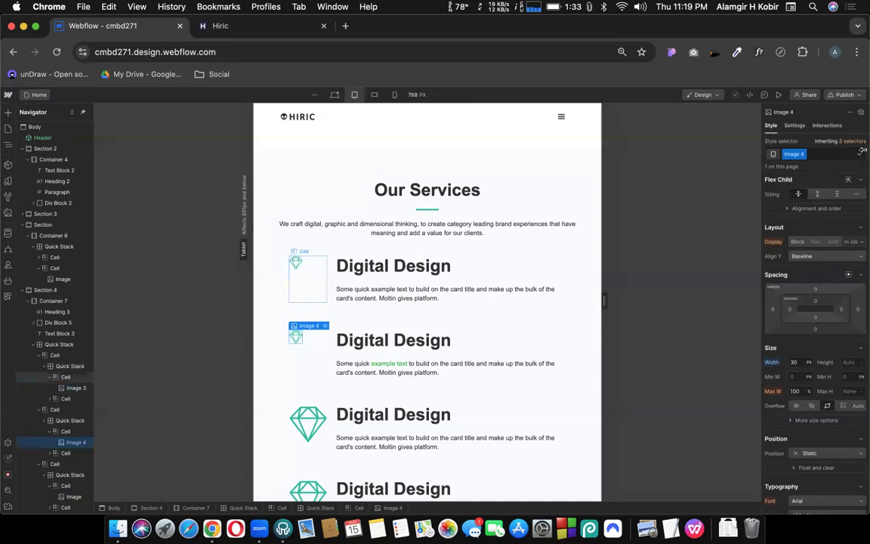
pyautogui.click(803, 156)
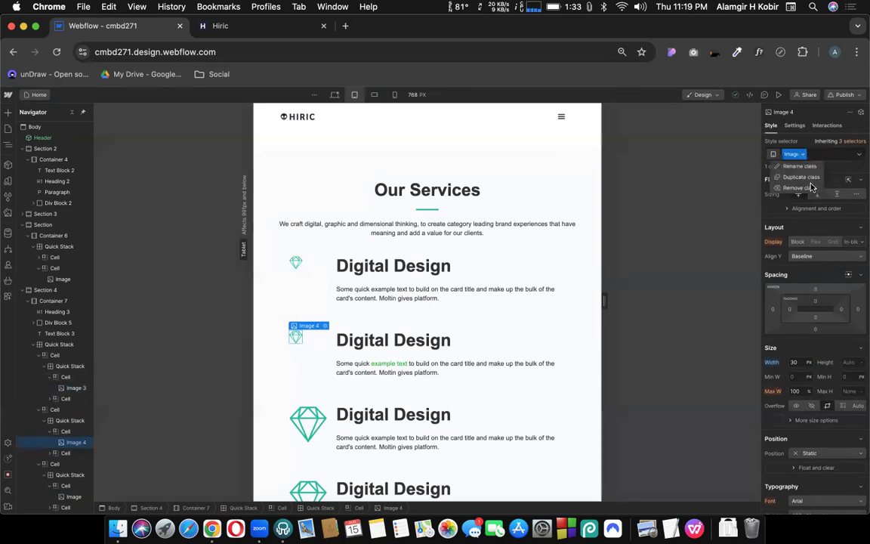
pyautogui.click(805, 172)
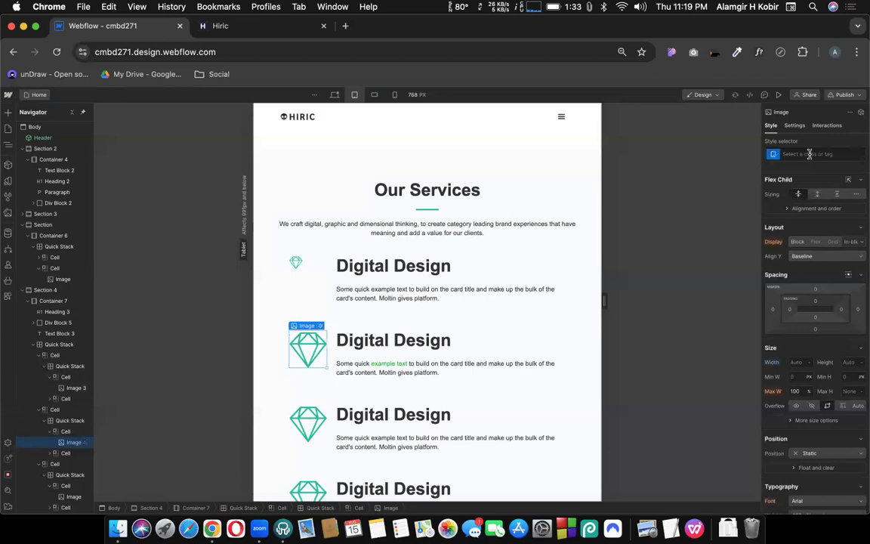
pyautogui.click(809, 154)
pyautogui.write('im')
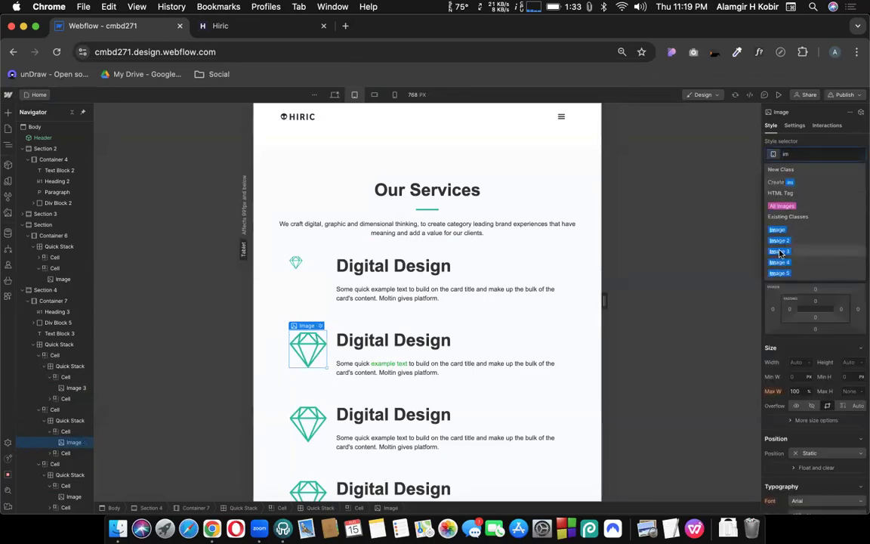
pyautogui.click(779, 252)
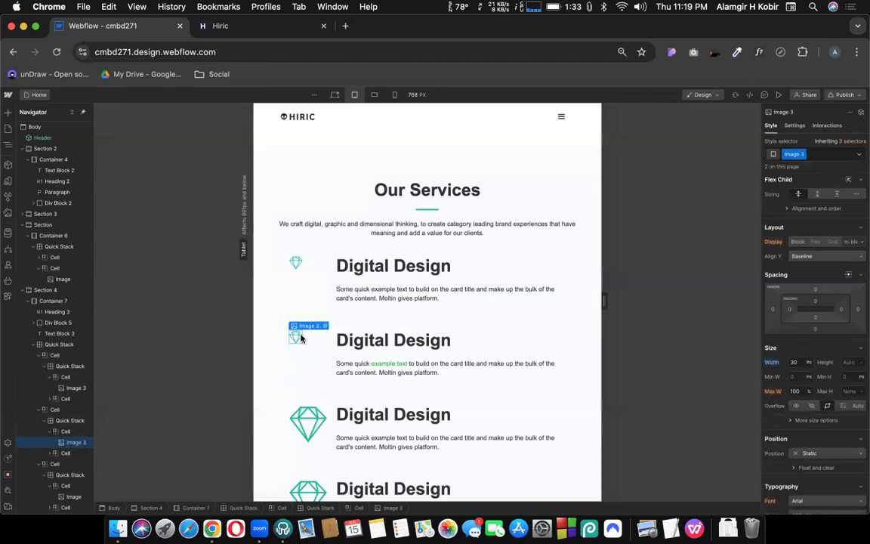
# Step: Apply the existing class Image 3 to the third service card's diamond icon
pyautogui.click(314, 425)
pyautogui.click(810, 154)
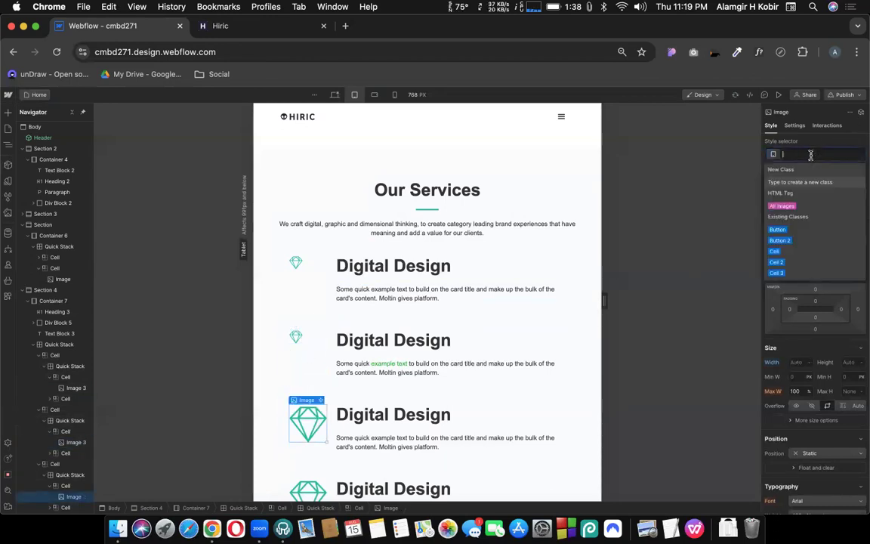
pyautogui.write('im')
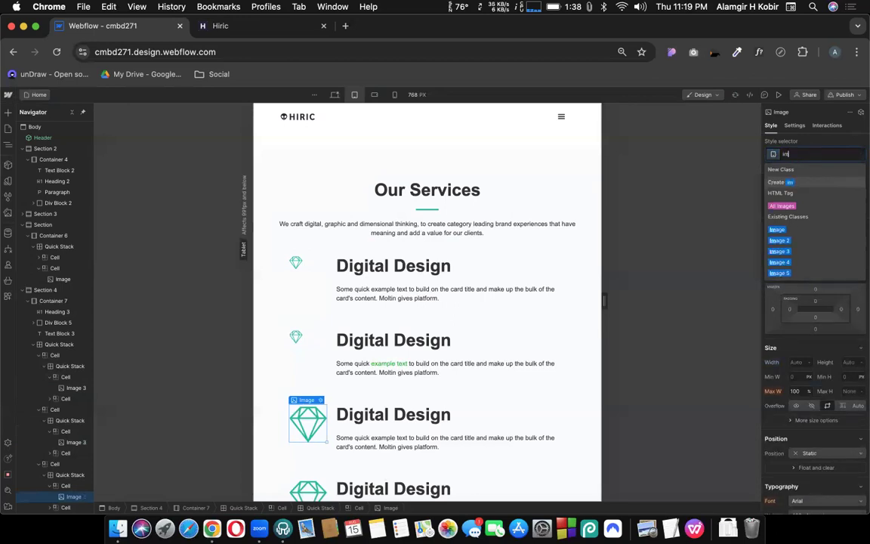
pyautogui.click(780, 252)
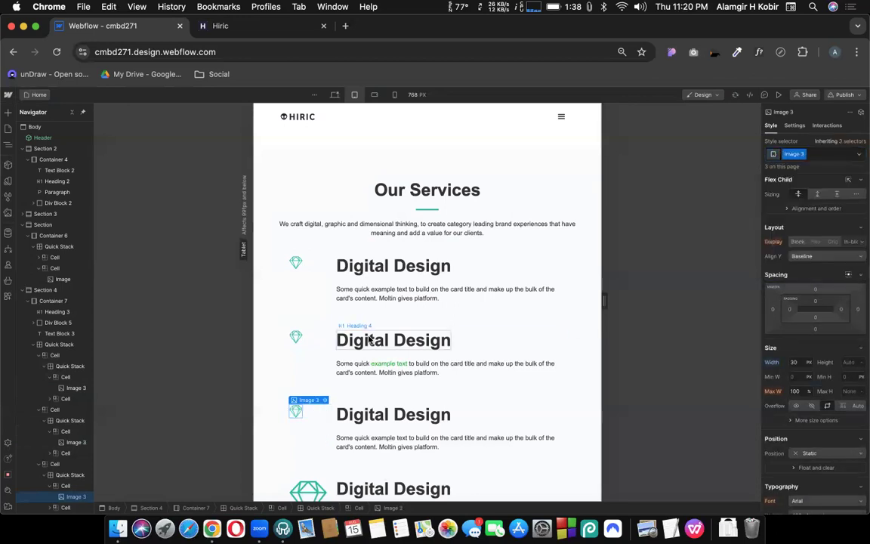
# Step: Apply the existing class Image 2 to the diamond icons of the fourth and fifth service cards
pyautogui.scroll(-4, 370, 339)
pyautogui.click(306, 361)
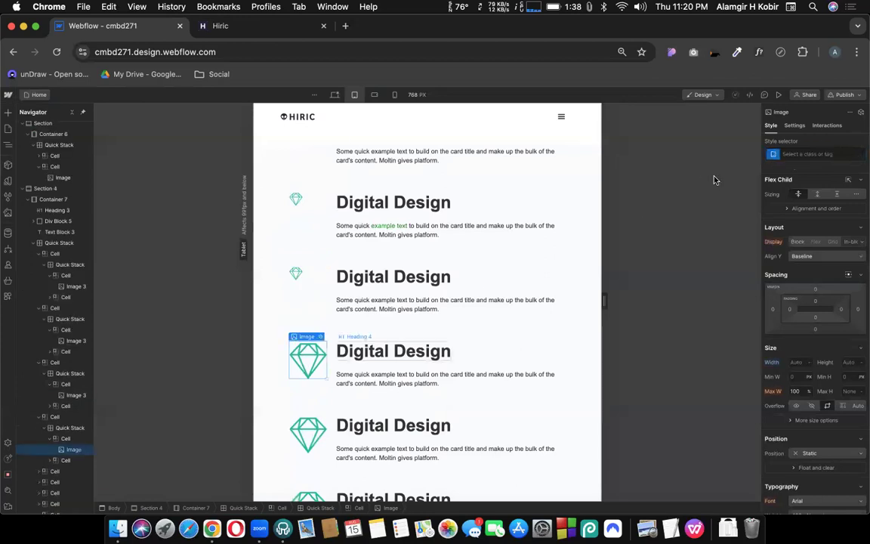
pyautogui.click(792, 153)
pyautogui.write('im')
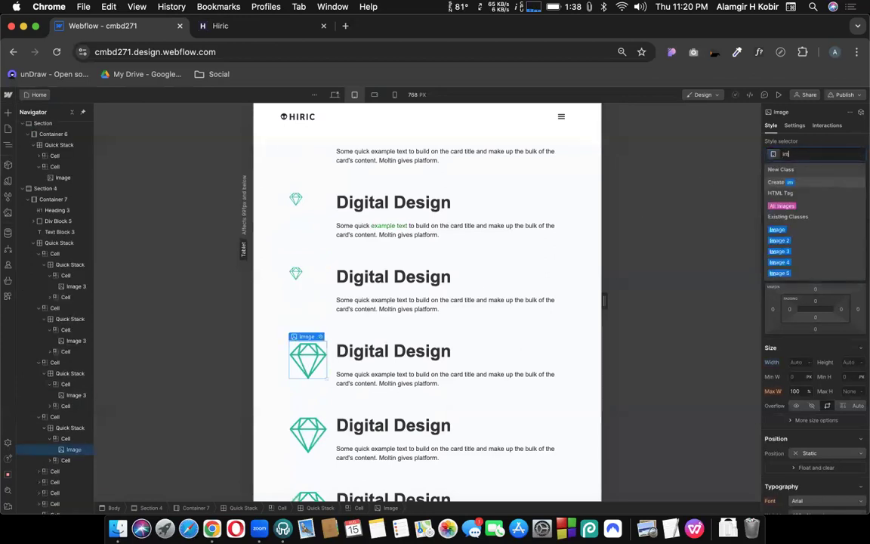
pyautogui.click(787, 241)
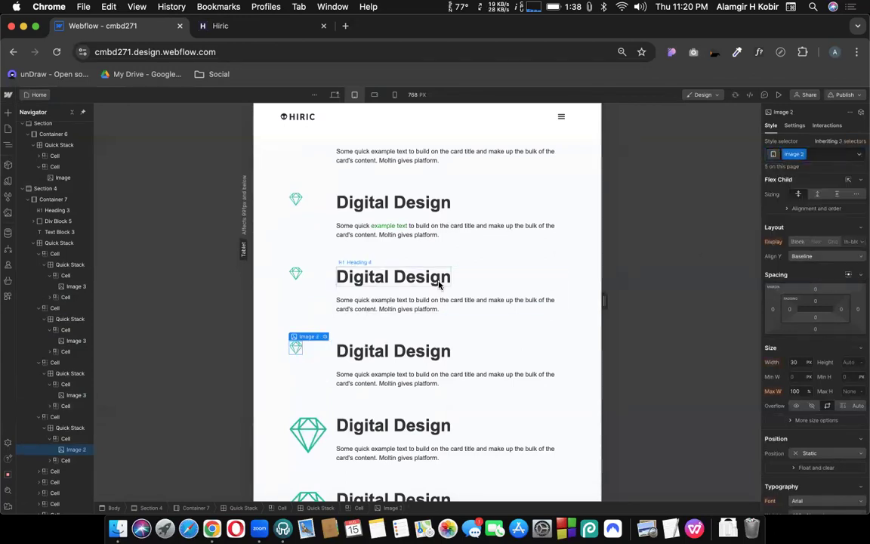
pyautogui.click(298, 440)
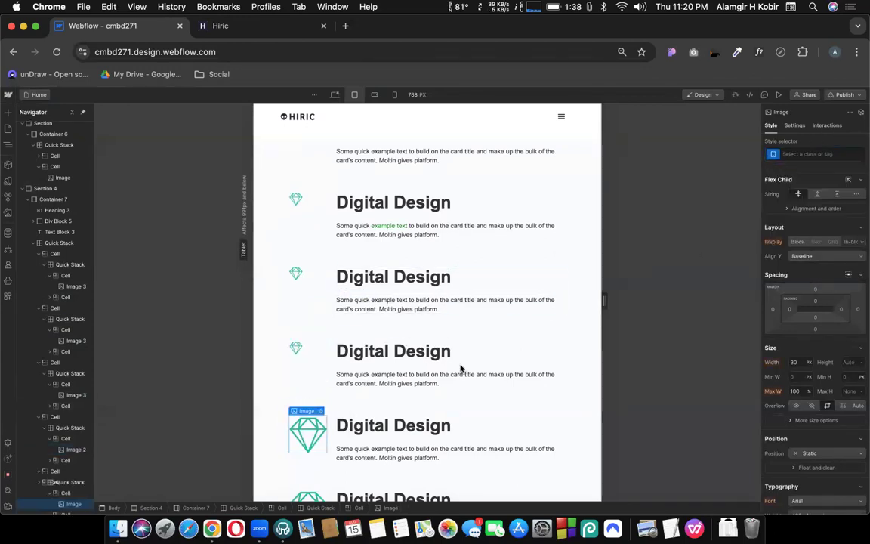
pyautogui.click(802, 151)
pyautogui.write('im')
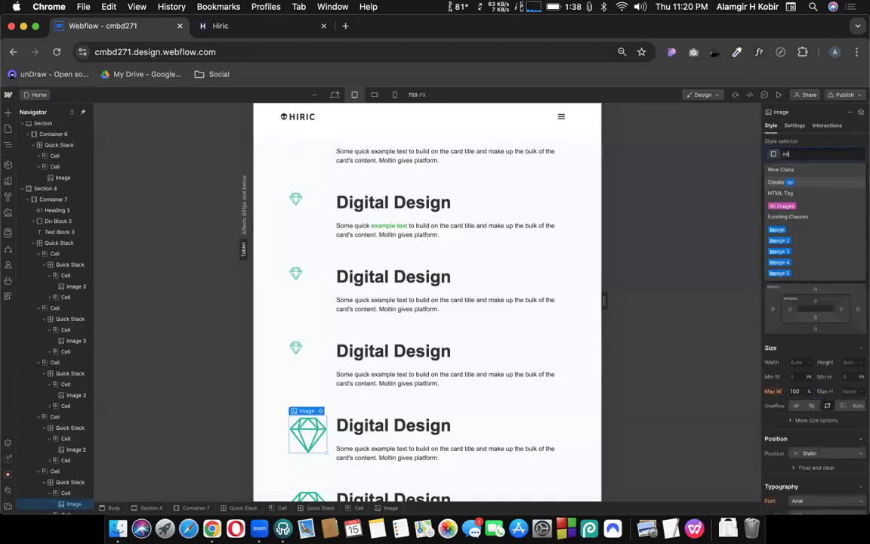
pyautogui.click(780, 240)
# Step: Apply the class Image 2 to the sixth service card's diamond icon and set that class's width to 50 px
pyautogui.scroll(-5, 362, 312)
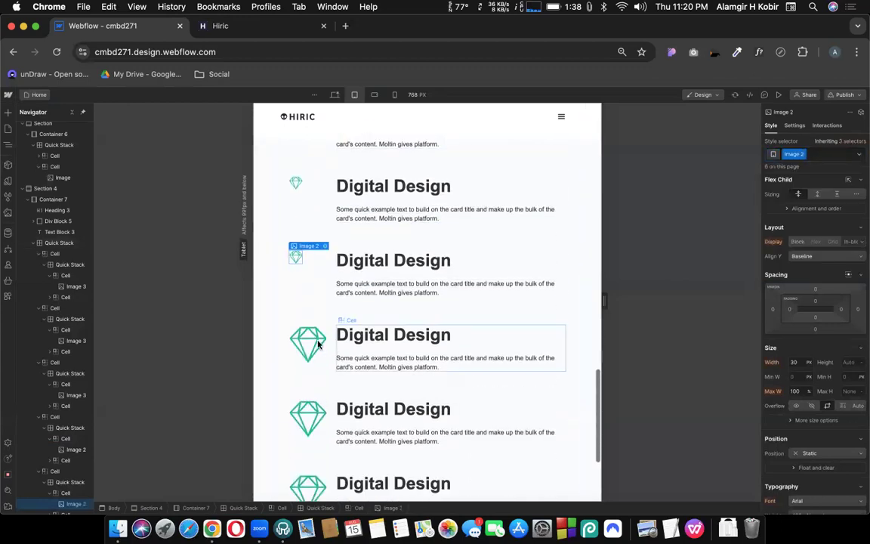
pyautogui.click(315, 344)
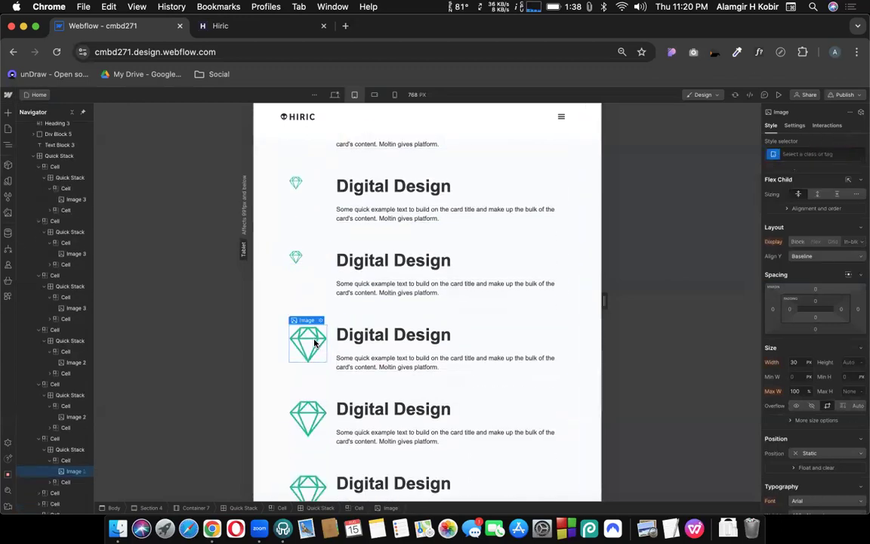
pyautogui.click(818, 155)
pyautogui.write('im')
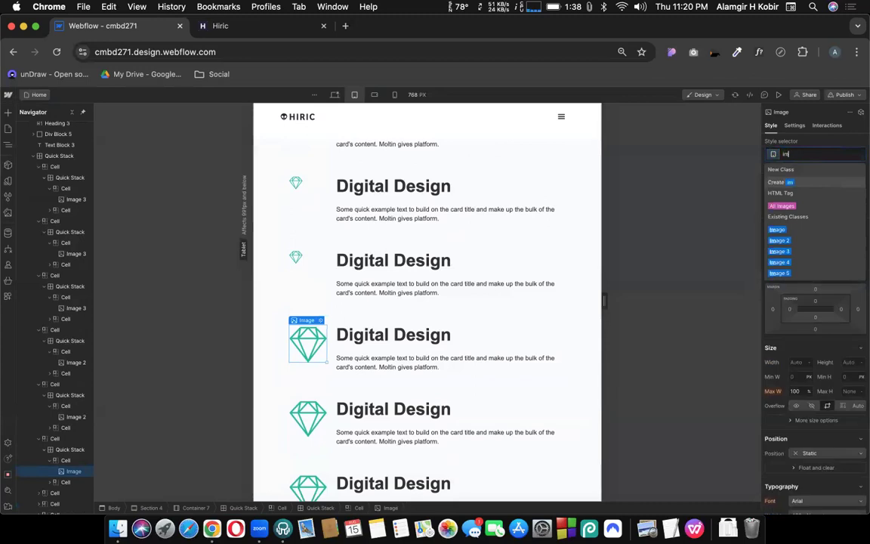
pyautogui.click(789, 241)
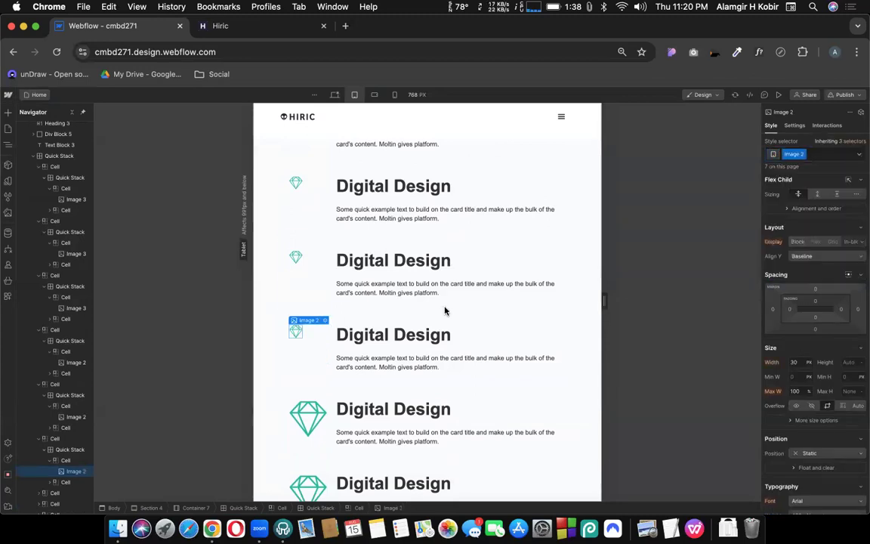
pyautogui.scroll(2, 444, 310)
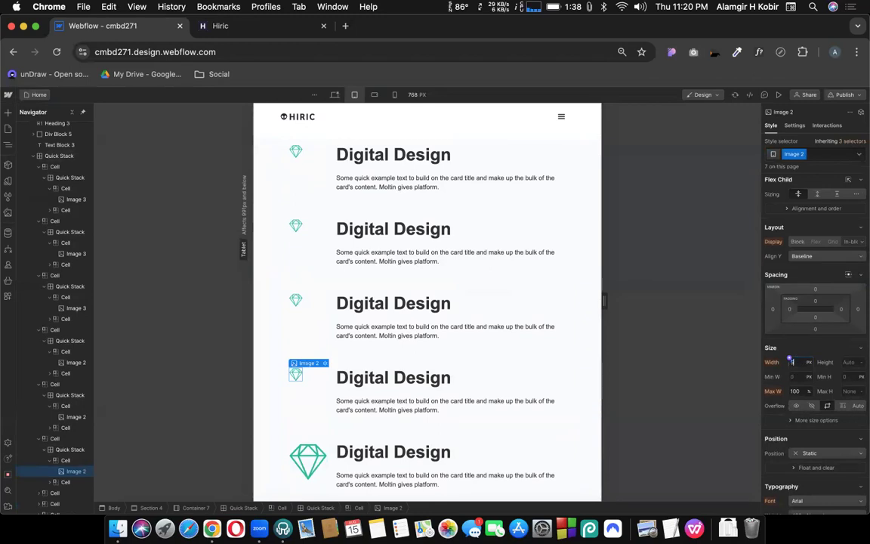
pyautogui.press('Return')
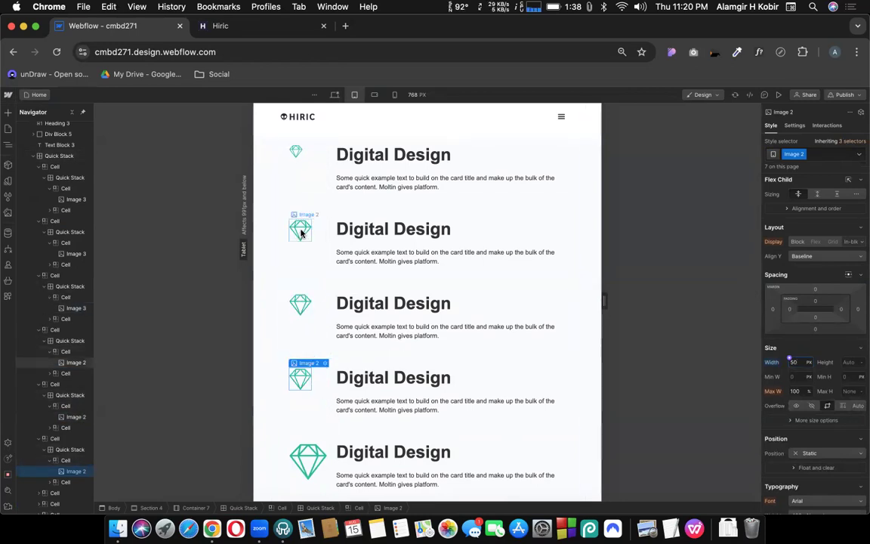
# Step: Replace the third service card's diamond icon class with Image 2
pyautogui.click(295, 151)
pyautogui.click(818, 153)
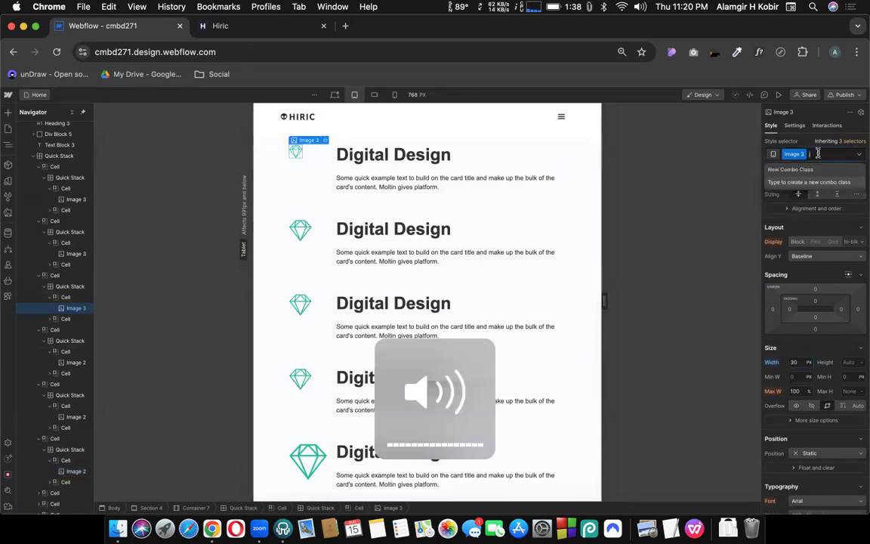
pyautogui.press('BackSpace')
pyautogui.write('im')
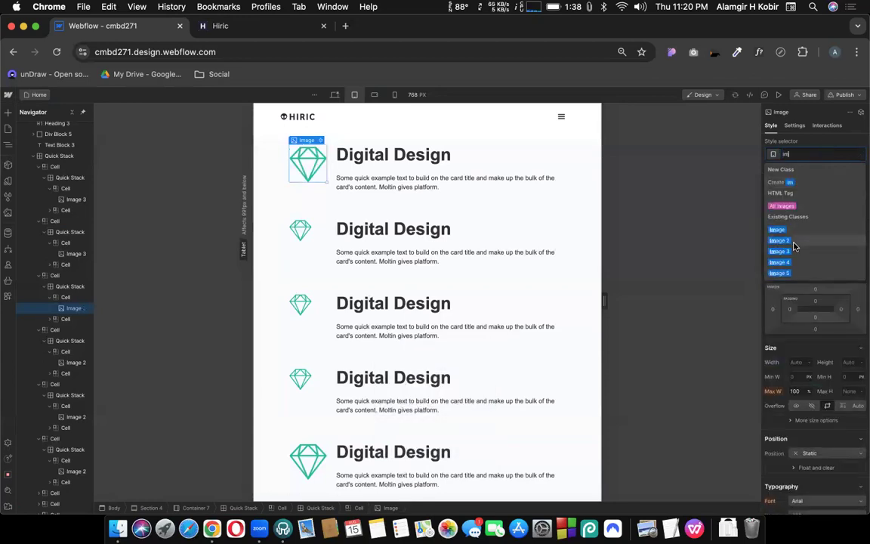
pyautogui.click(793, 244)
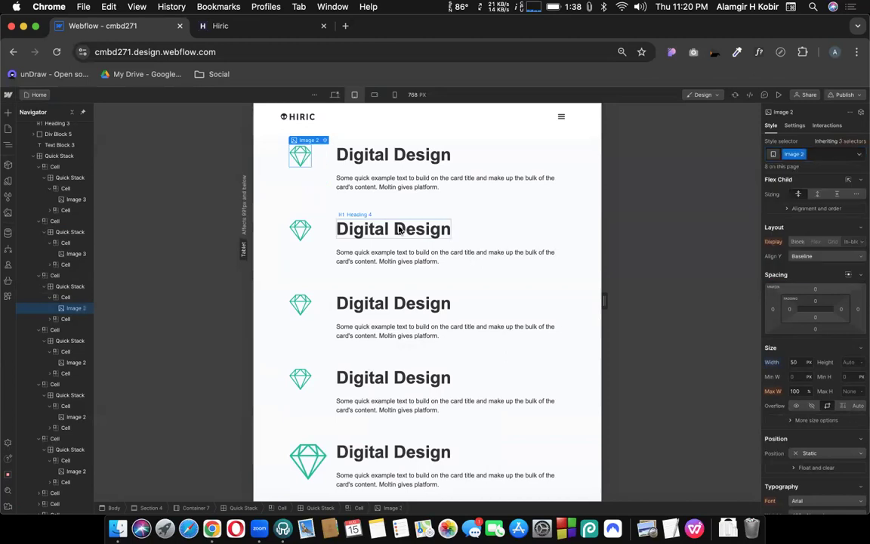
# Step: Apply the class Image 2 to the diamond icons of the seventh and eighth service cards
pyautogui.scroll(2, 398, 229)
pyautogui.scroll(-1, 399, 229)
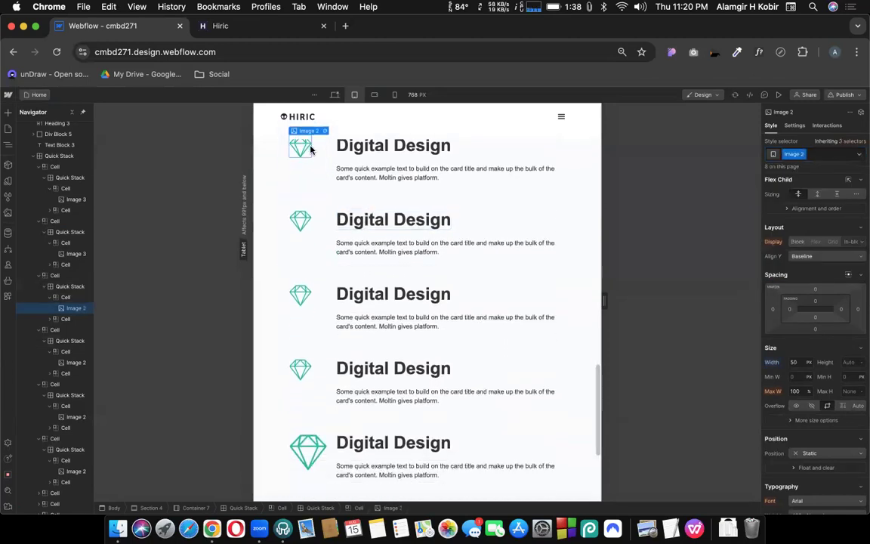
pyautogui.scroll(-3, 306, 382)
pyautogui.click(305, 297)
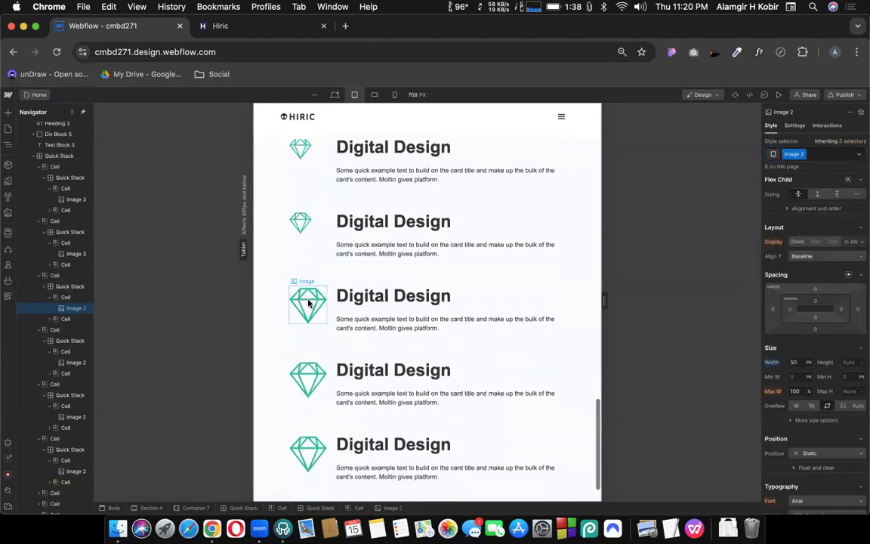
pyautogui.click(796, 154)
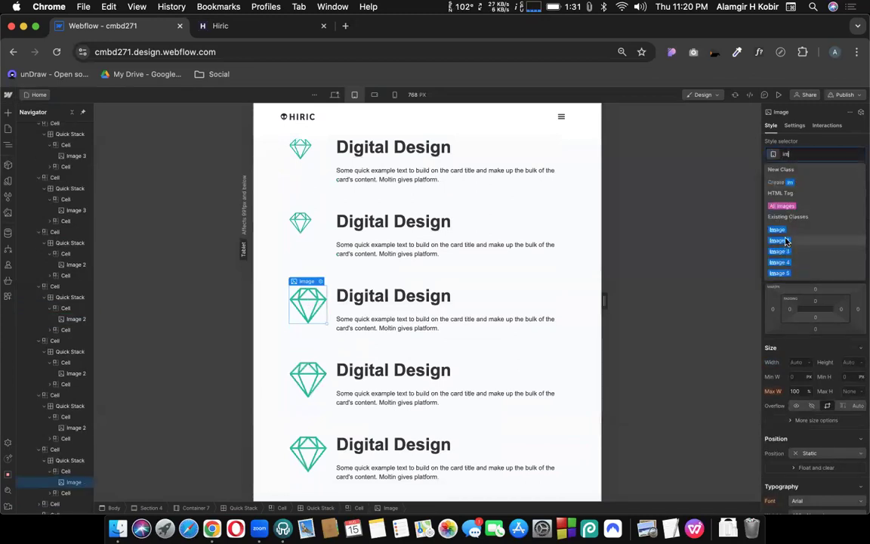
pyautogui.press('Escape')
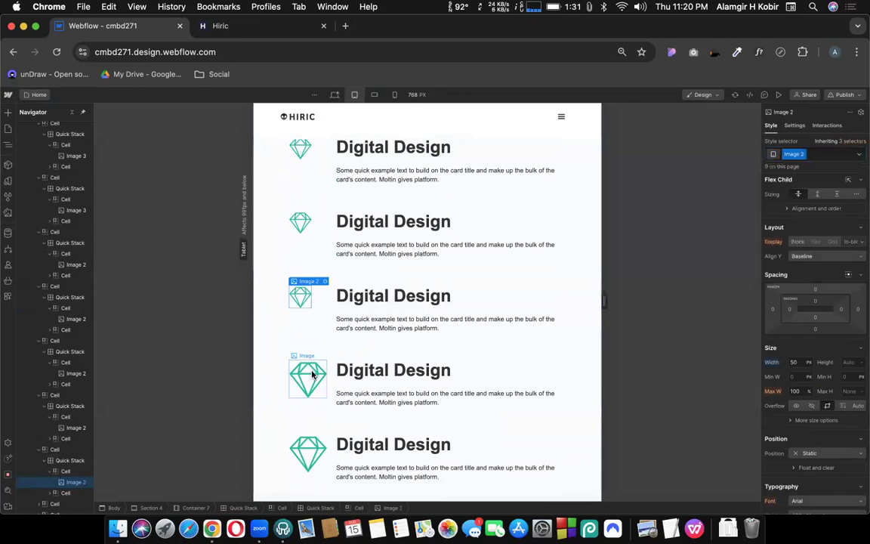
pyautogui.click(308, 378)
pyautogui.click(801, 154)
pyautogui.write('im')
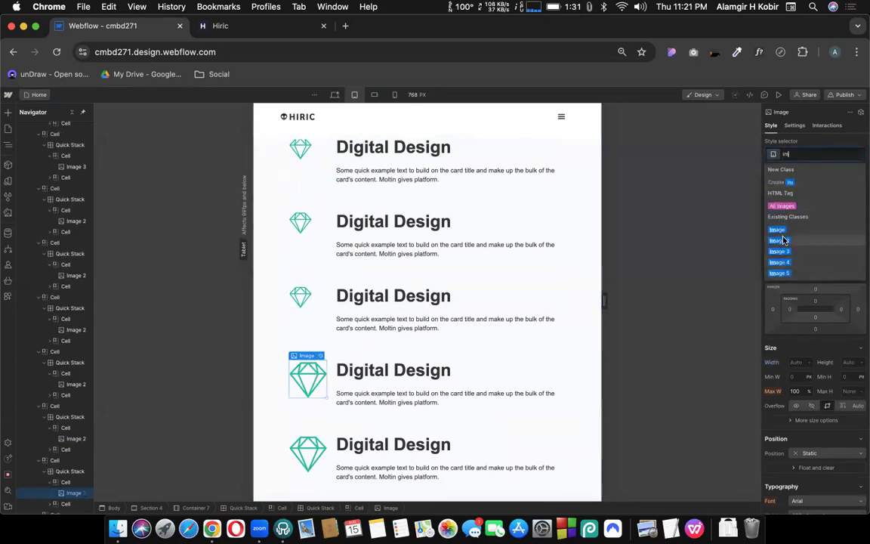
pyautogui.click(783, 240)
# Step: Apply the existing class Image 2 to the ninth service card's diamond icon
pyautogui.scroll(-3, 361, 252)
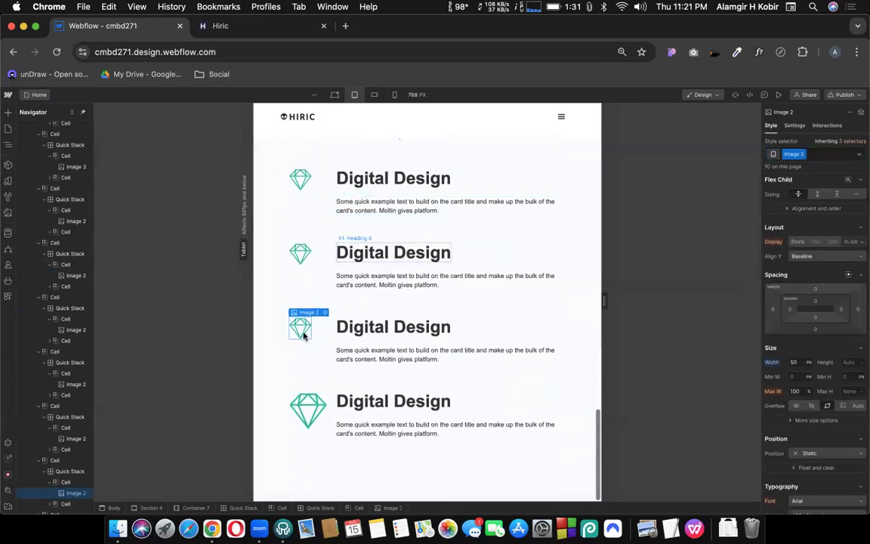
pyautogui.click(311, 404)
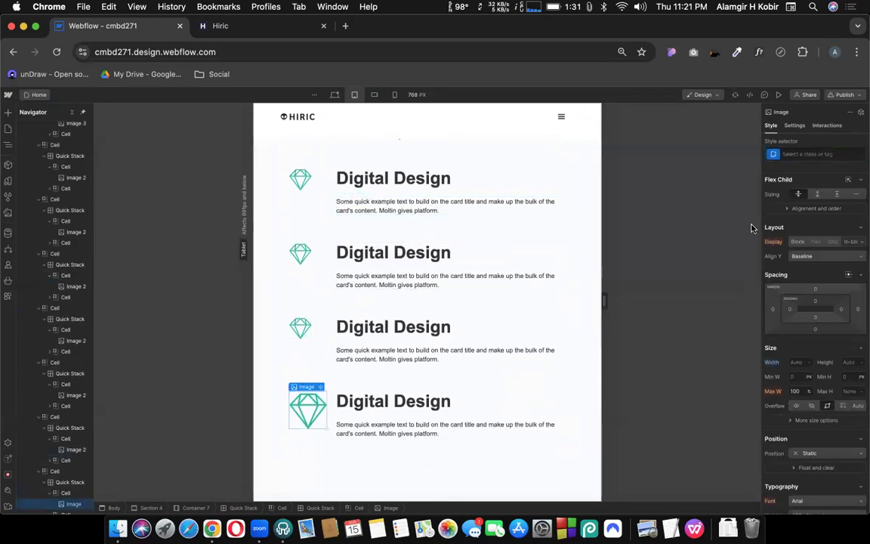
pyautogui.click(823, 153)
pyautogui.write('im')
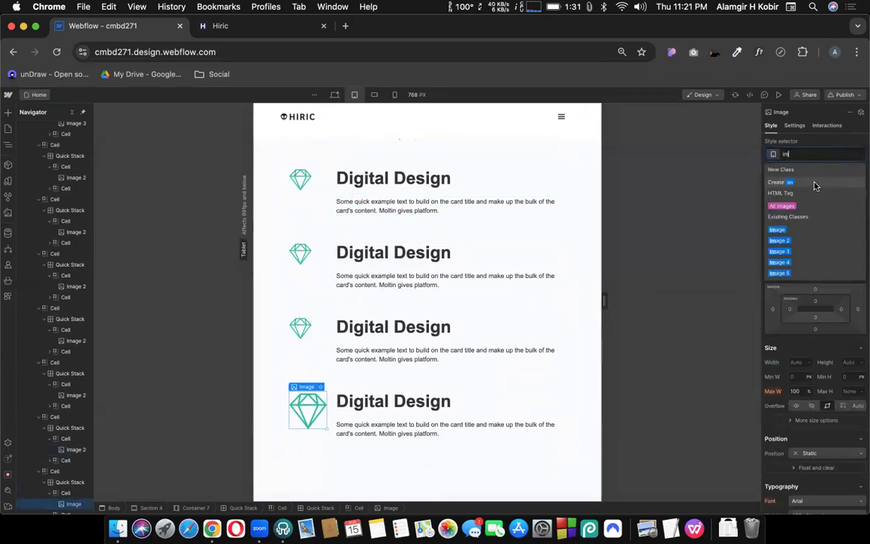
pyautogui.click(780, 240)
# Step: Replace the second service card's diamond icon class with Image 2
pyautogui.scroll(-3, 363, 307)
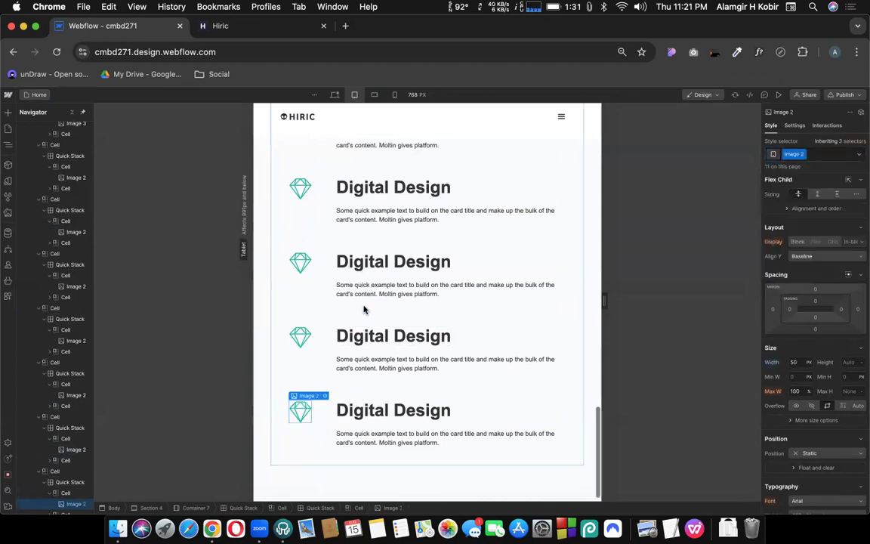
pyautogui.scroll(-2, 364, 306)
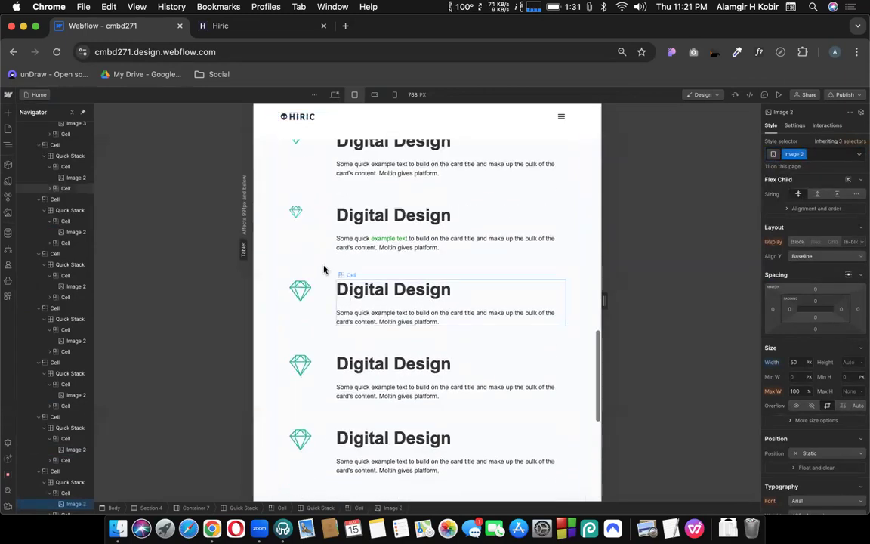
pyautogui.scroll(5, 333, 333)
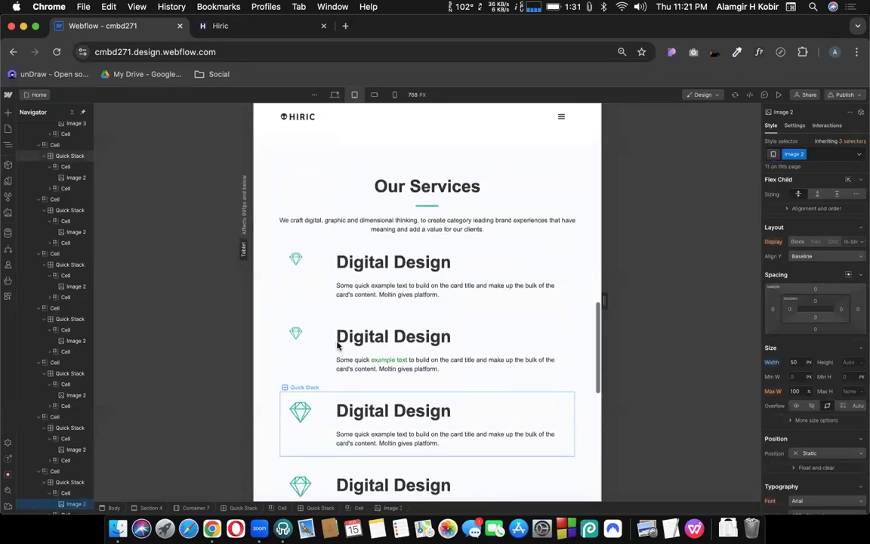
pyautogui.click(296, 333)
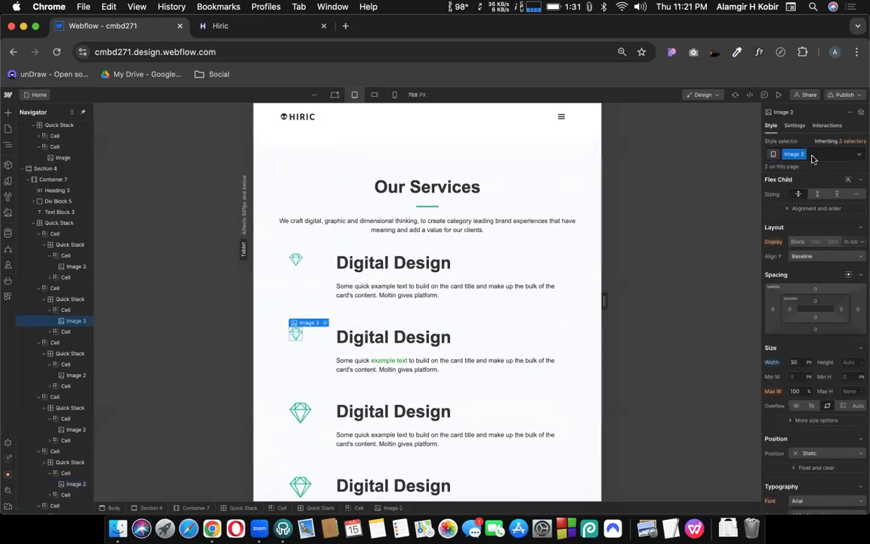
pyautogui.click(815, 155)
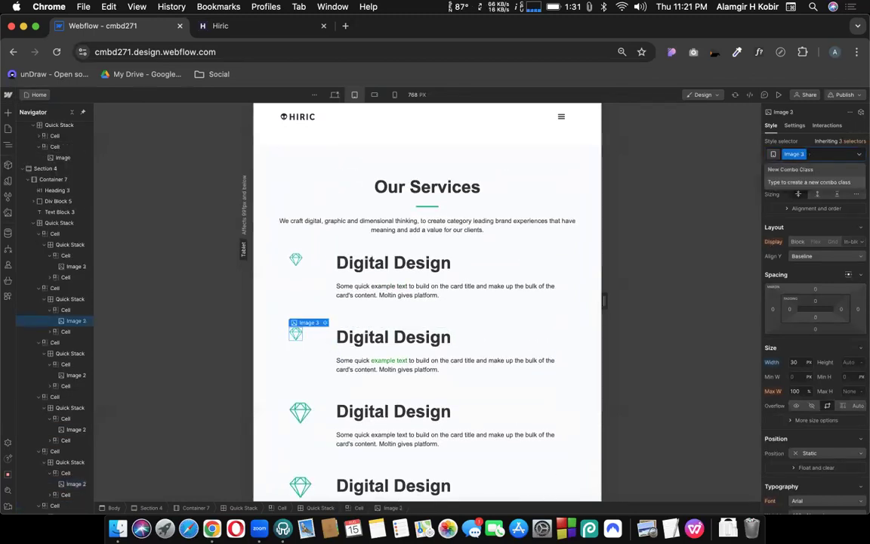
pyautogui.press('BackSpace')
pyautogui.write('im')
pyautogui.click(781, 241)
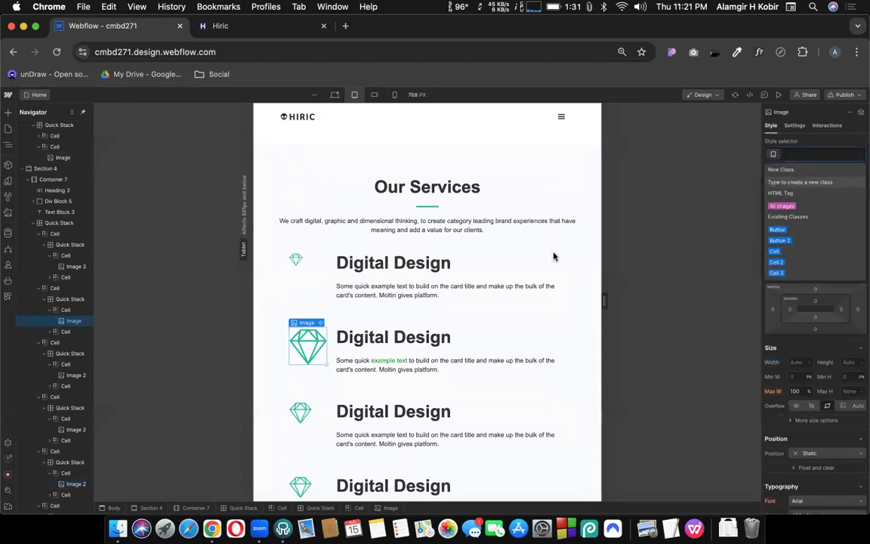
# Step: Replace the first service card's diamond icon class with Image 2
pyautogui.click(295, 259)
pyautogui.click(827, 155)
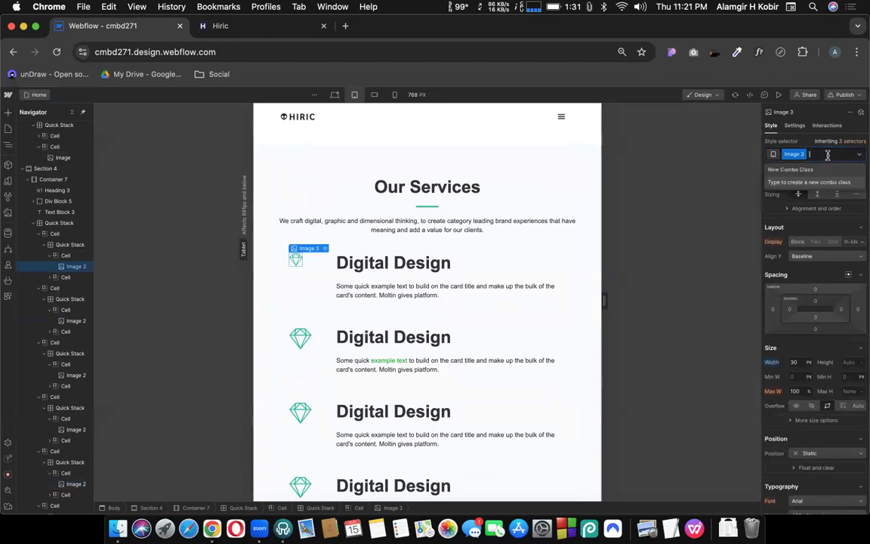
pyautogui.press('BackSpace')
pyautogui.write('mi')
pyautogui.press('BackSpace')
pyautogui.press('BackSpace')
pyautogui.write('im')
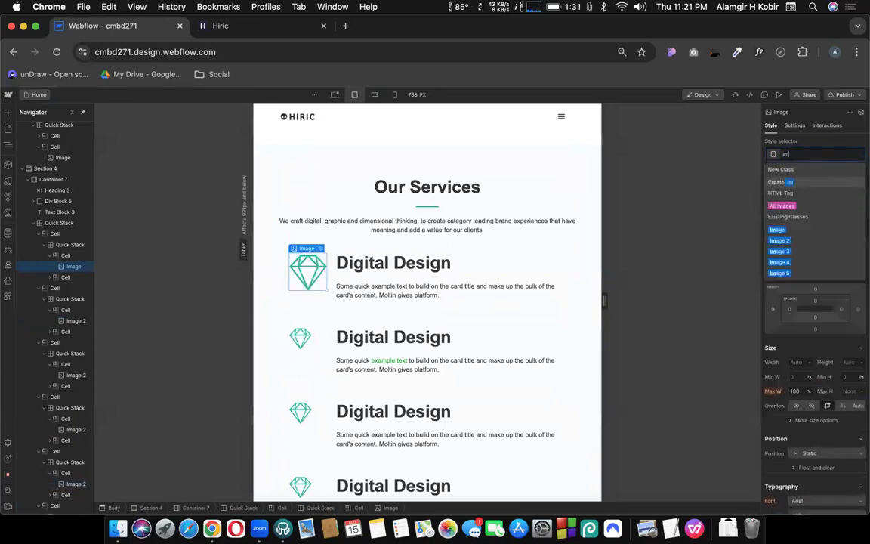
pyautogui.click(786, 243)
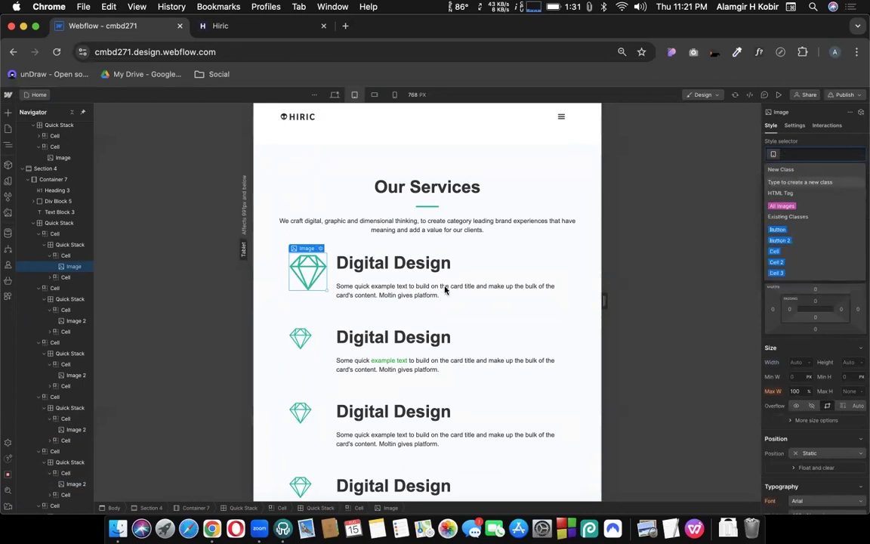
# Step: Check the service cards' spacing on the reference site and set the first service card's Quick Stack gap to 0 px
pyautogui.click(321, 305)
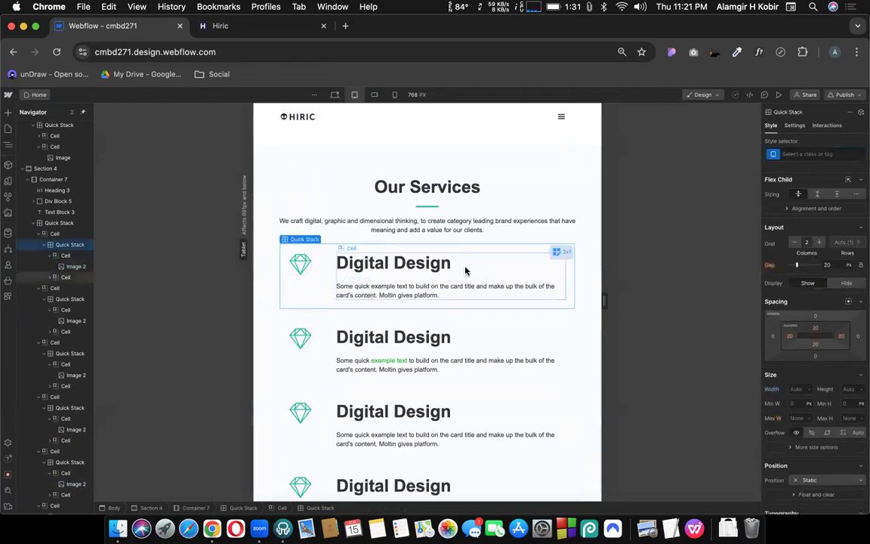
pyautogui.click(223, 30)
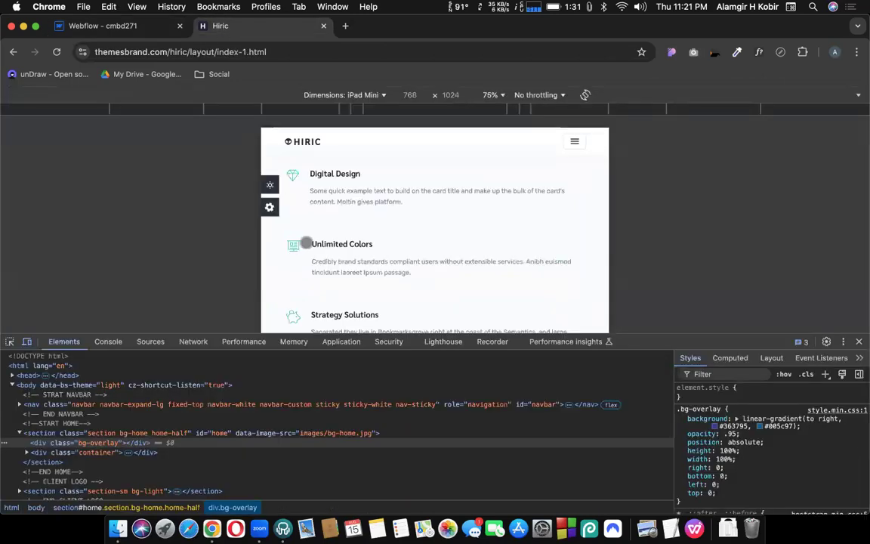
pyautogui.click(120, 27)
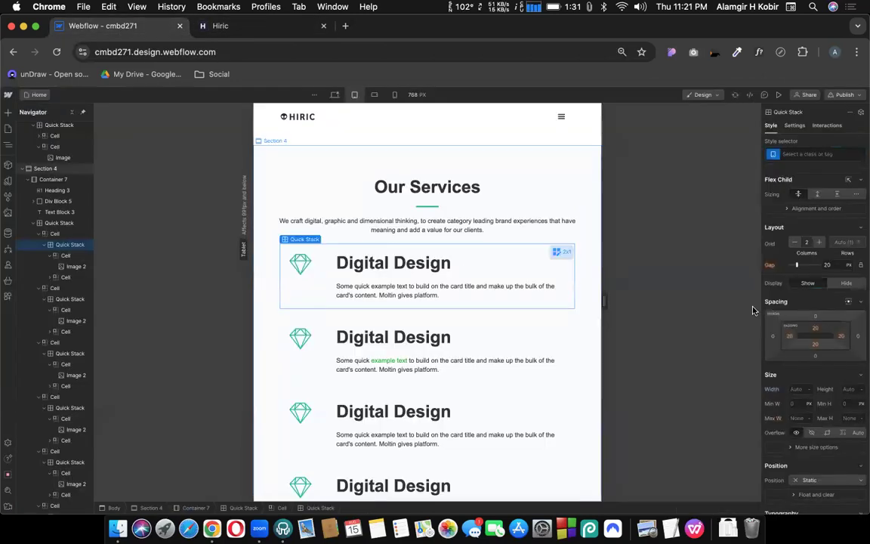
pyautogui.moveTo(796, 265); pyautogui.dragTo(752, 283)
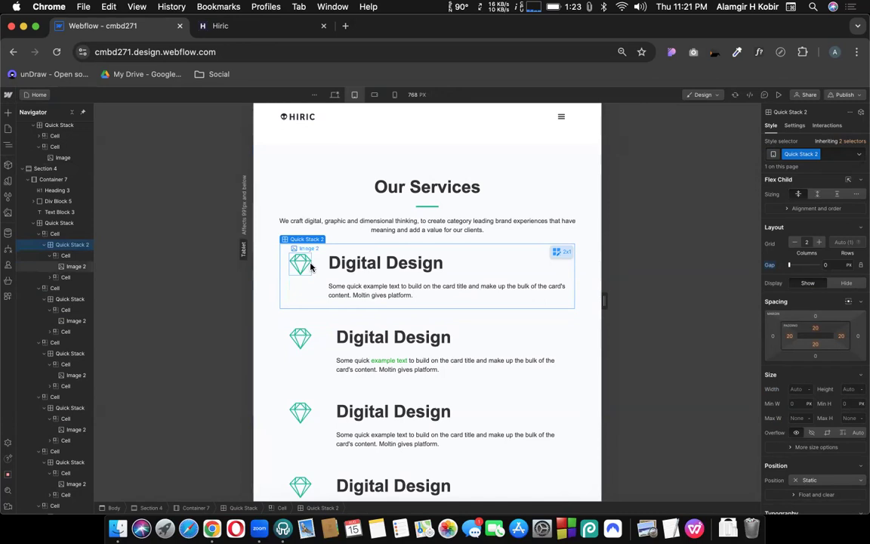
# Step: Compare the icon placement with the reference site and centre the content of the first service card's icon cell horizontally
pyautogui.click(209, 27)
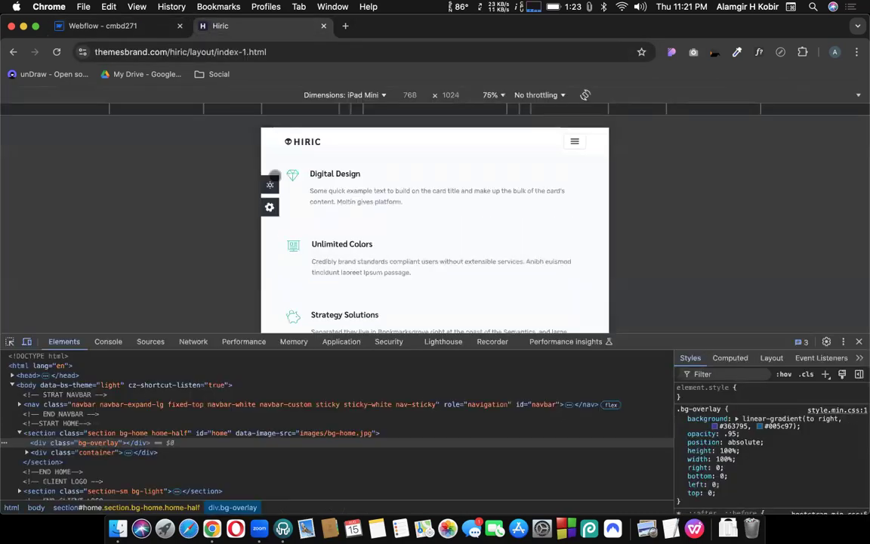
pyautogui.click(114, 25)
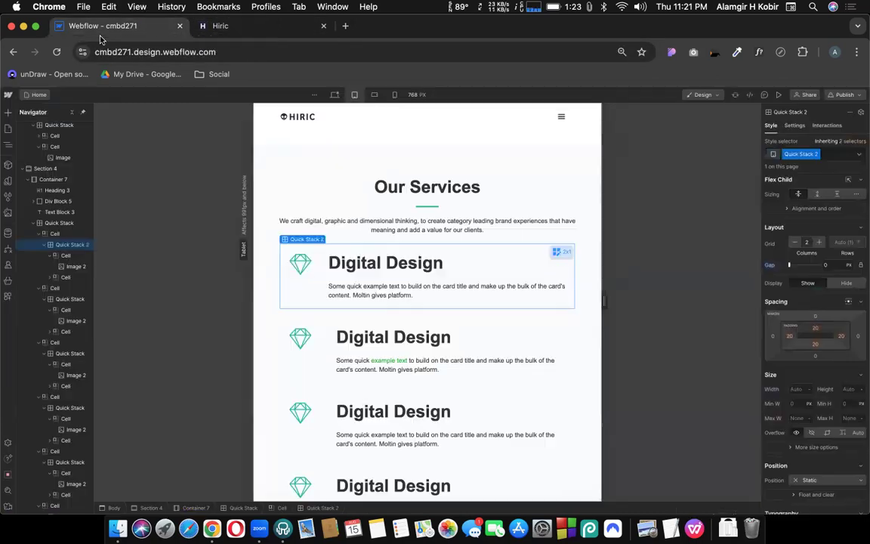
pyautogui.click(308, 282)
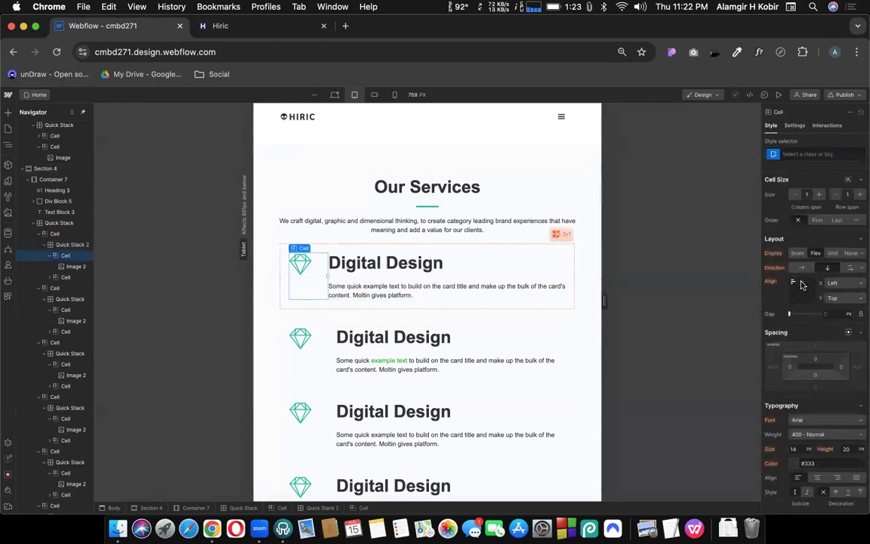
pyautogui.click(802, 283)
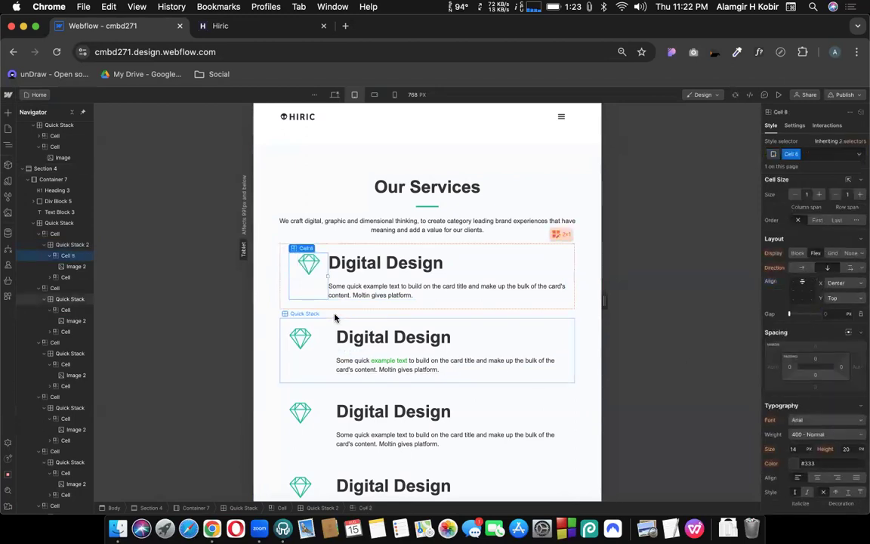
# Step: Apply the class Quick Stack 2 to the second service card's stack and centre its icon cell's content horizontally
pyautogui.click(314, 363)
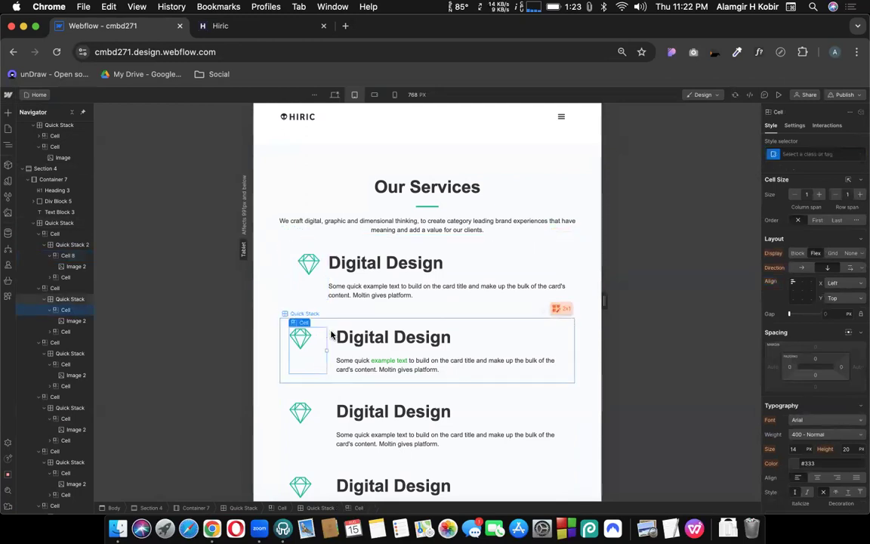
pyautogui.click(332, 335)
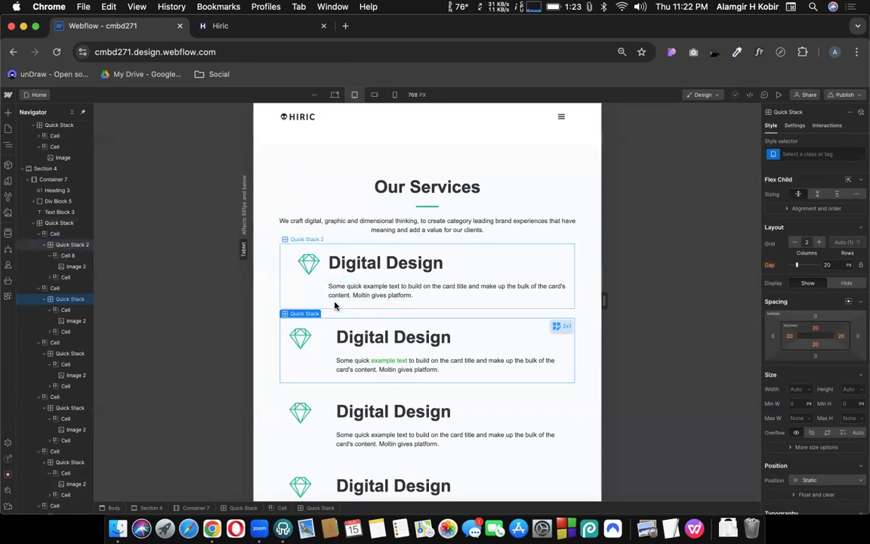
pyautogui.click(334, 305)
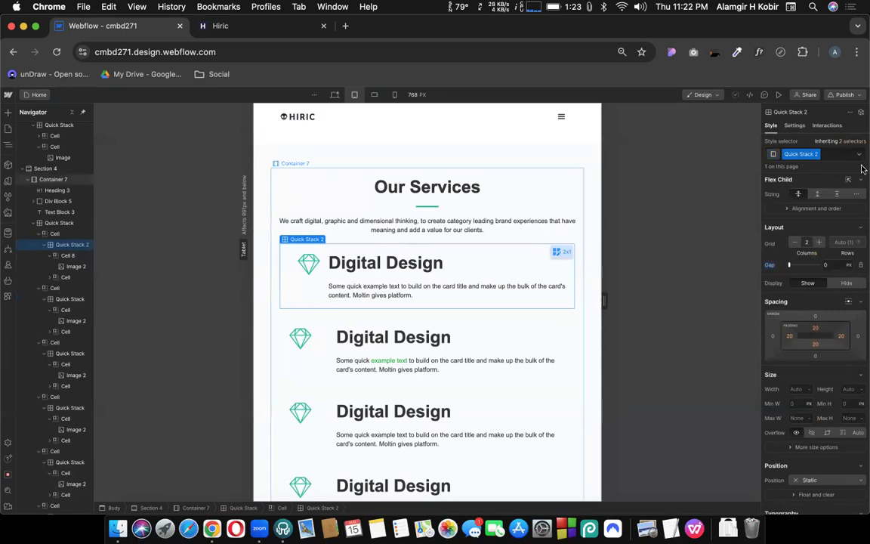
pyautogui.click(329, 380)
pyautogui.click(803, 153)
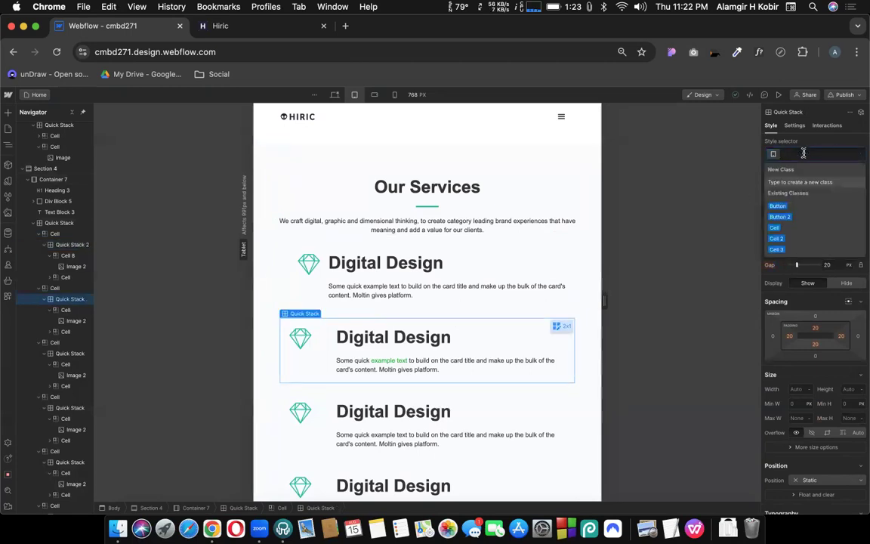
pyautogui.write('qui')
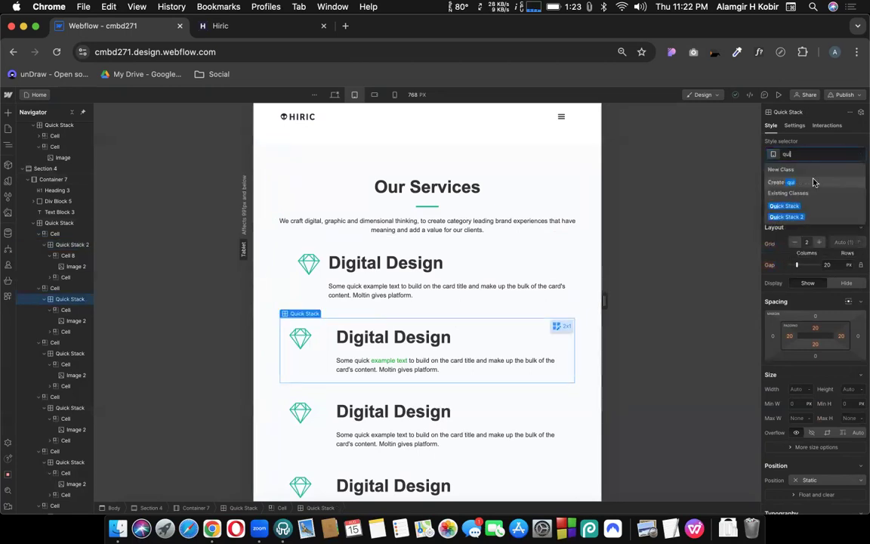
pyautogui.click(796, 216)
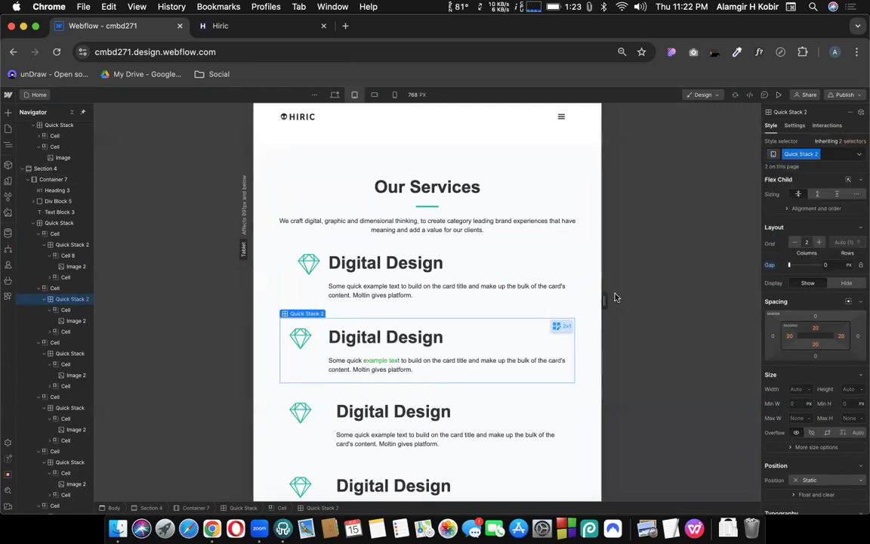
pyautogui.click(312, 342)
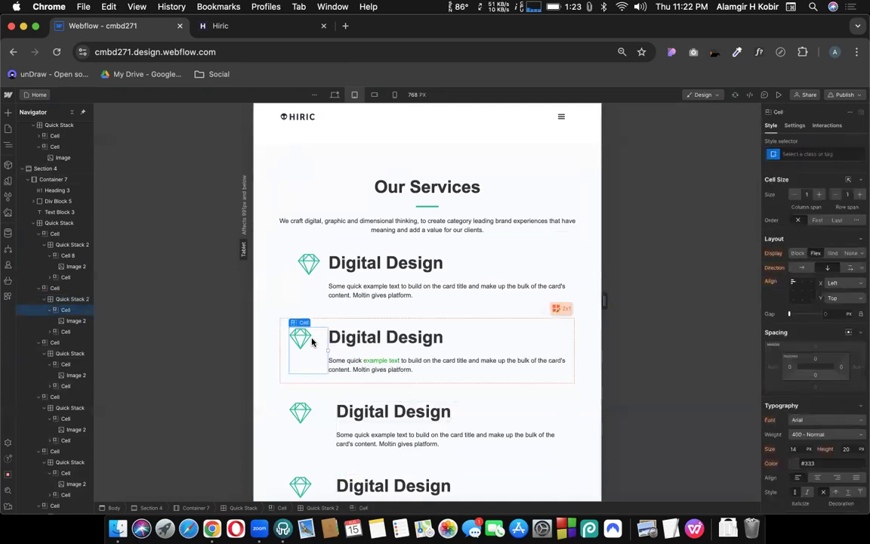
pyautogui.click(804, 283)
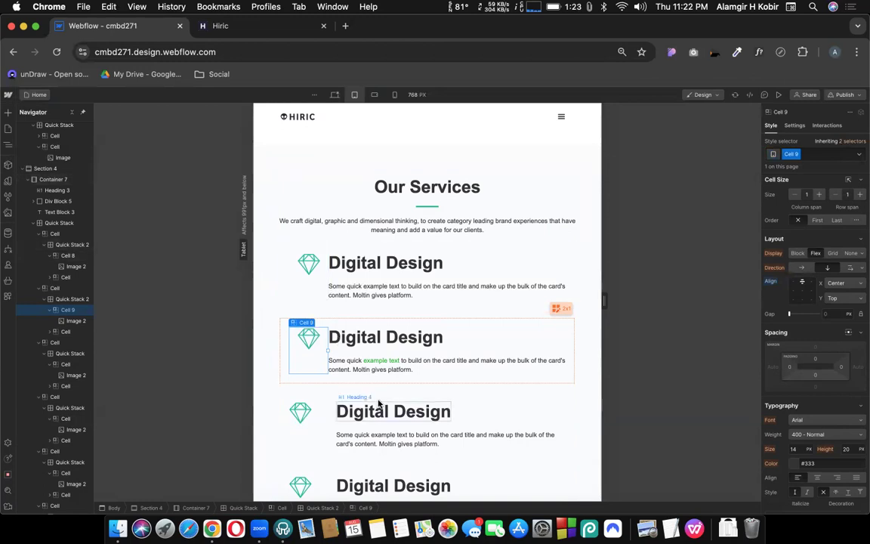
# Step: Set the font size of the service cards' Heading 4 class to 24 px
pyautogui.click(426, 261)
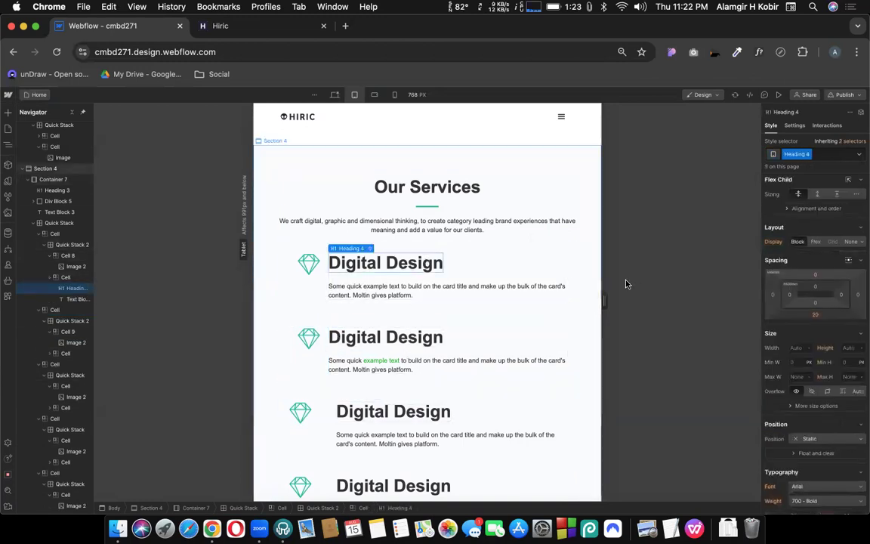
pyautogui.click(392, 338)
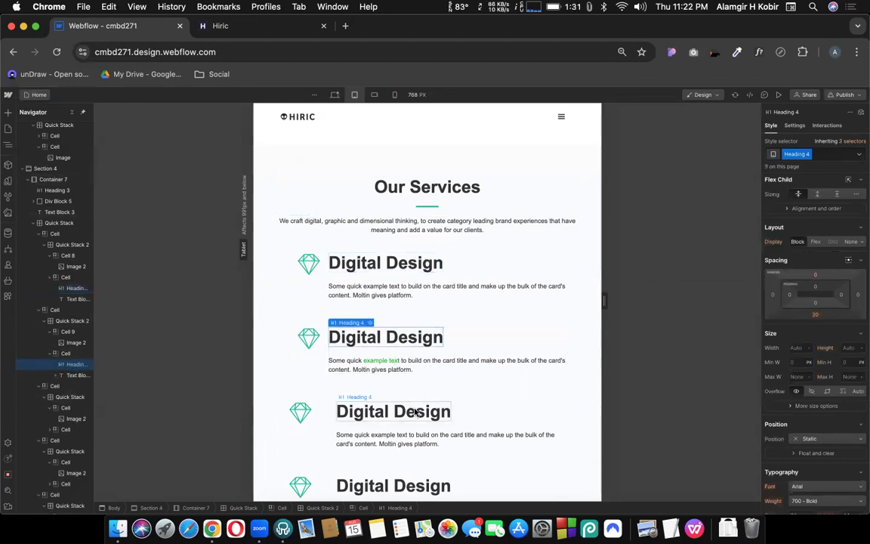
pyautogui.click(394, 263)
pyautogui.scroll(-4, 807, 382)
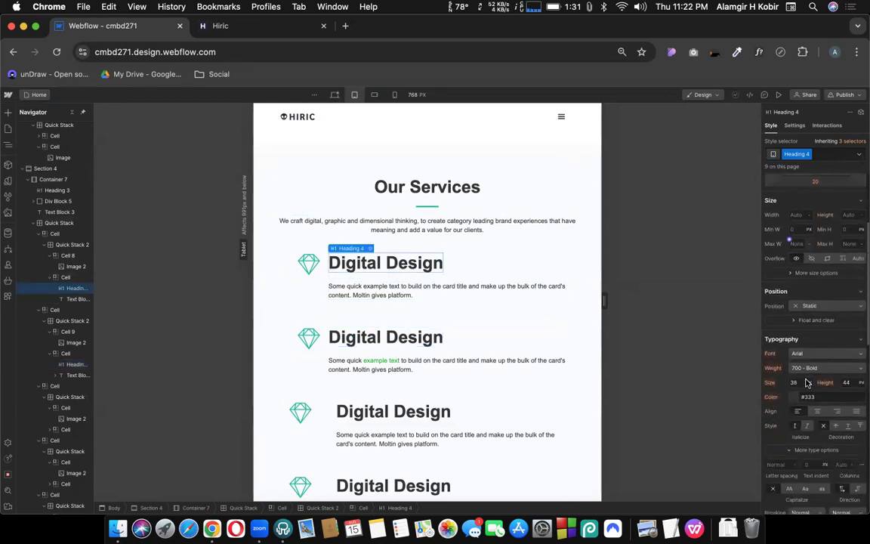
pyautogui.write('24')
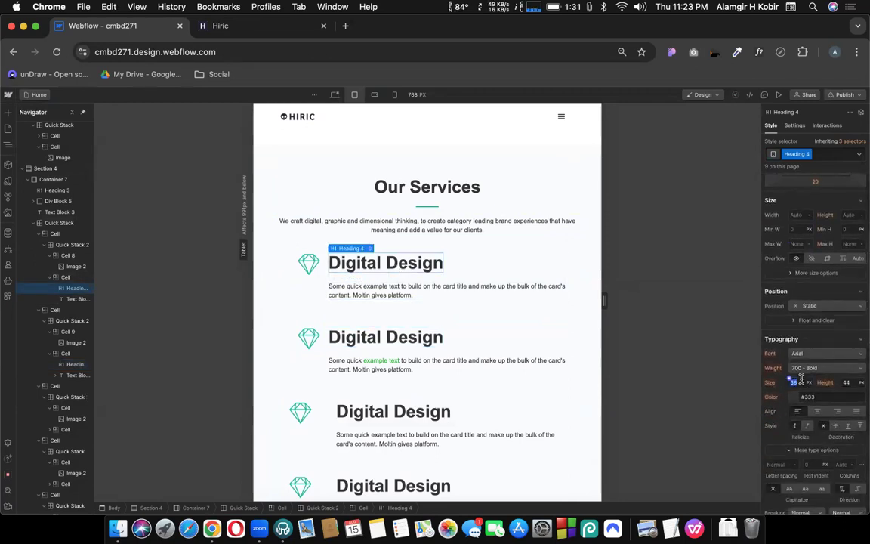
pyautogui.press('Return')
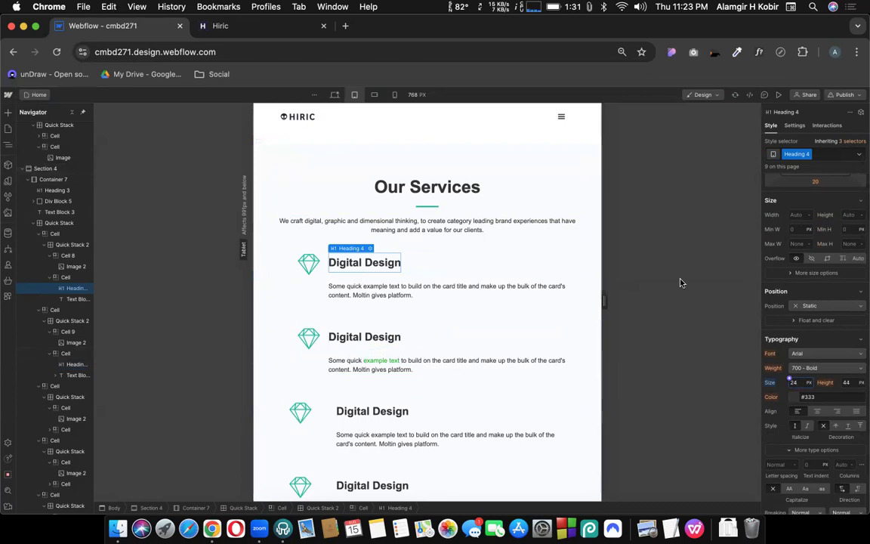
# Step: Examine the remaining sections of the reference site at tablet width, from the features through the team to the pricing cards
pyautogui.click(373, 355)
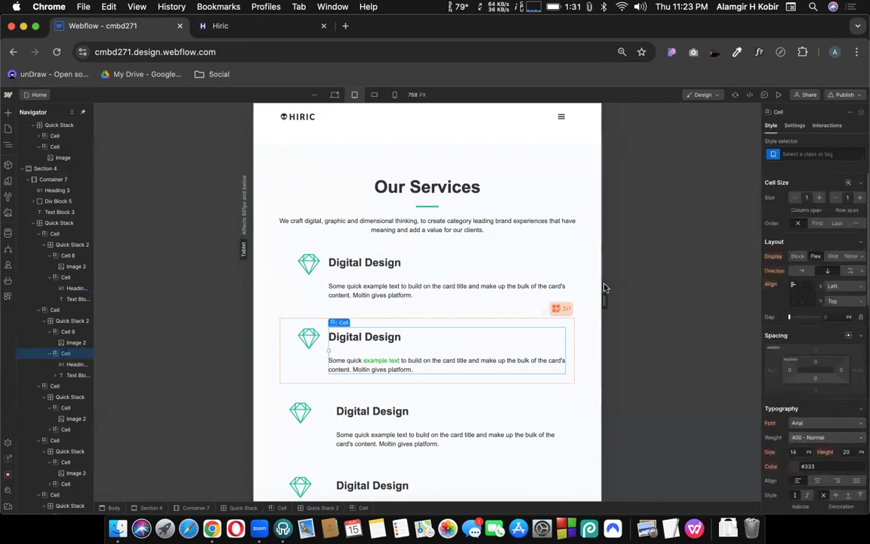
pyautogui.click(265, 24)
pyautogui.scroll(-15, 471, 248)
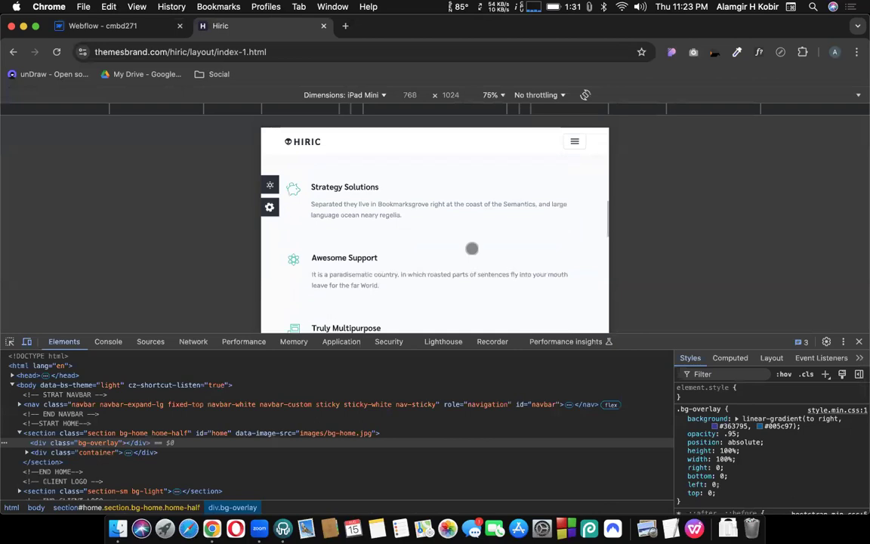
pyautogui.scroll(-10, 472, 248)
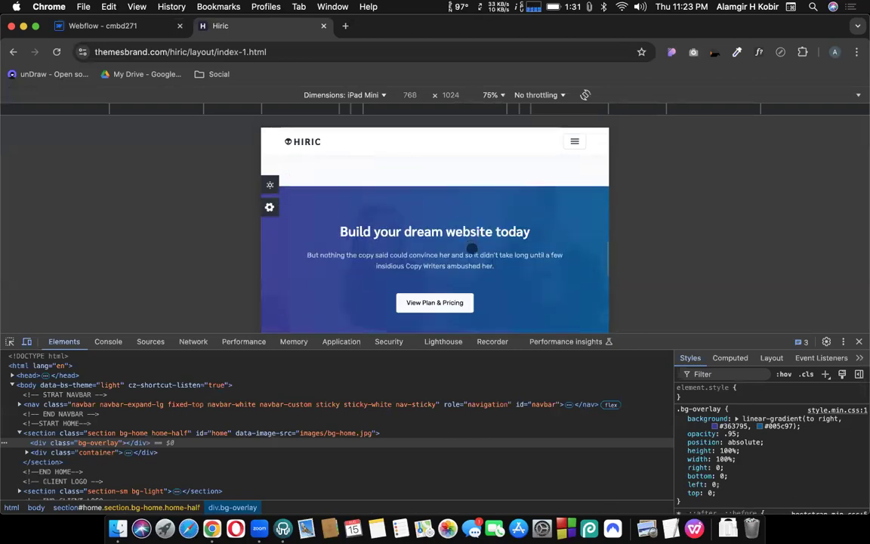
pyautogui.scroll(-5, 471, 247)
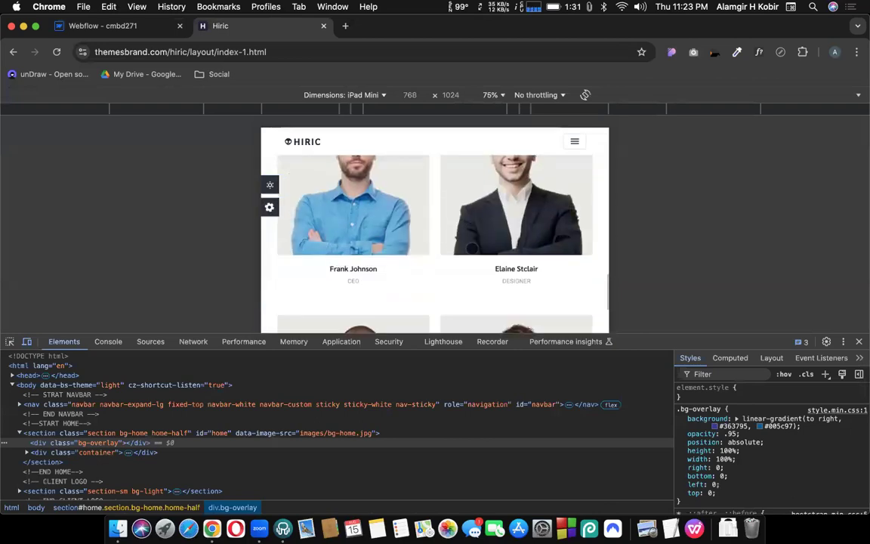
pyautogui.scroll(3, 471, 247)
pyautogui.scroll(2, 471, 248)
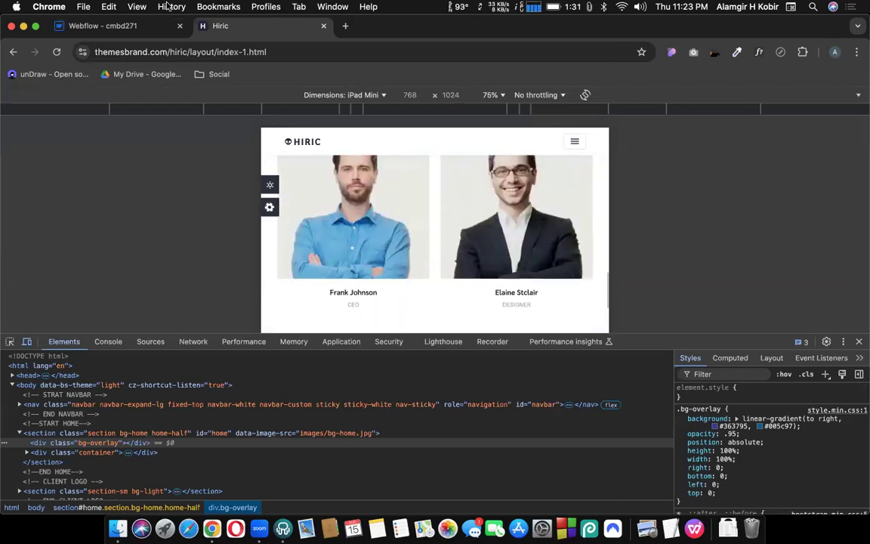
pyautogui.scroll(1, 427, 210)
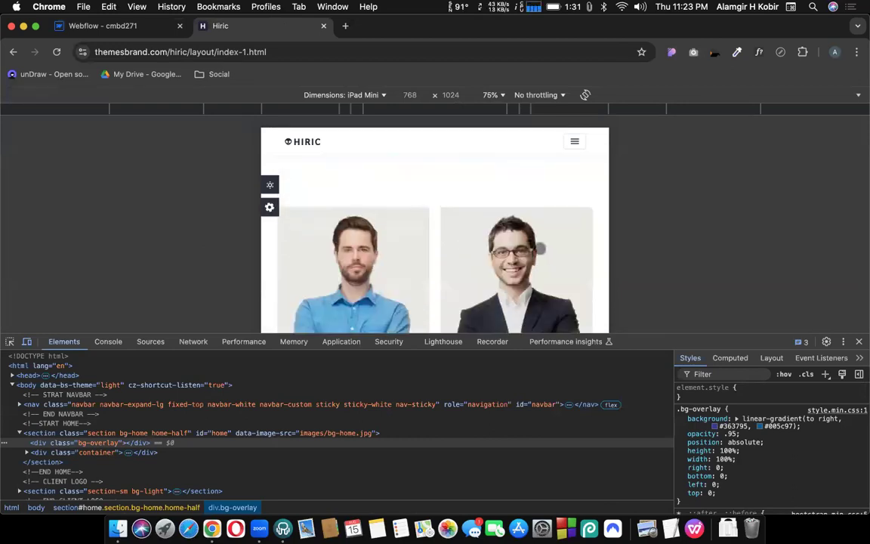
pyautogui.scroll(-10, 483, 269)
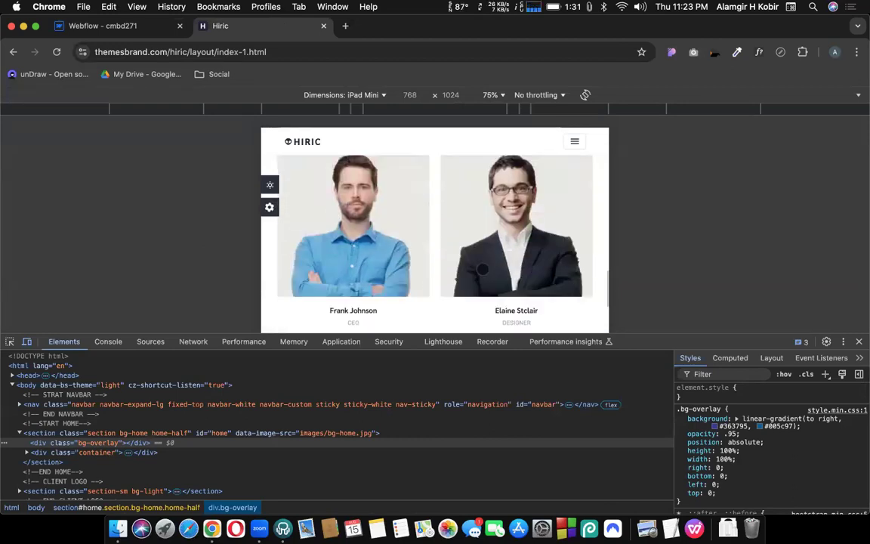
pyautogui.scroll(-6, 482, 269)
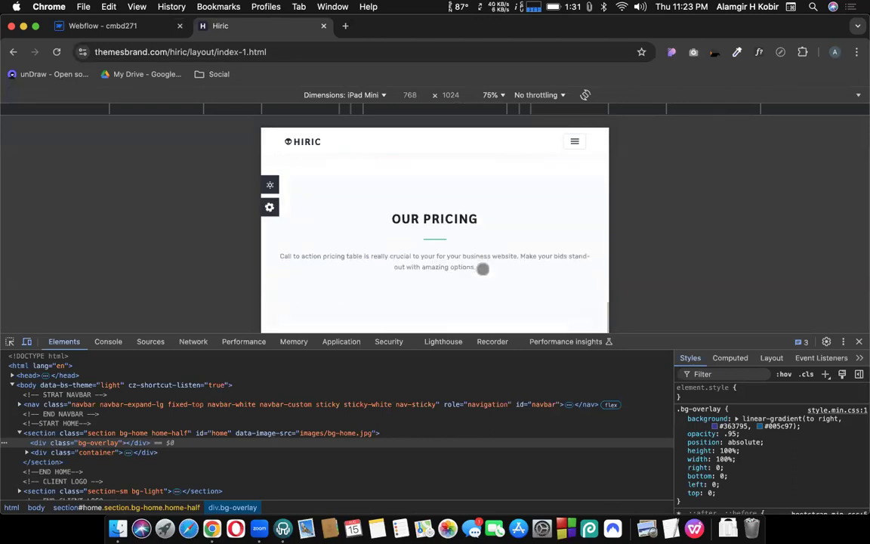
pyautogui.scroll(-10, 471, 241)
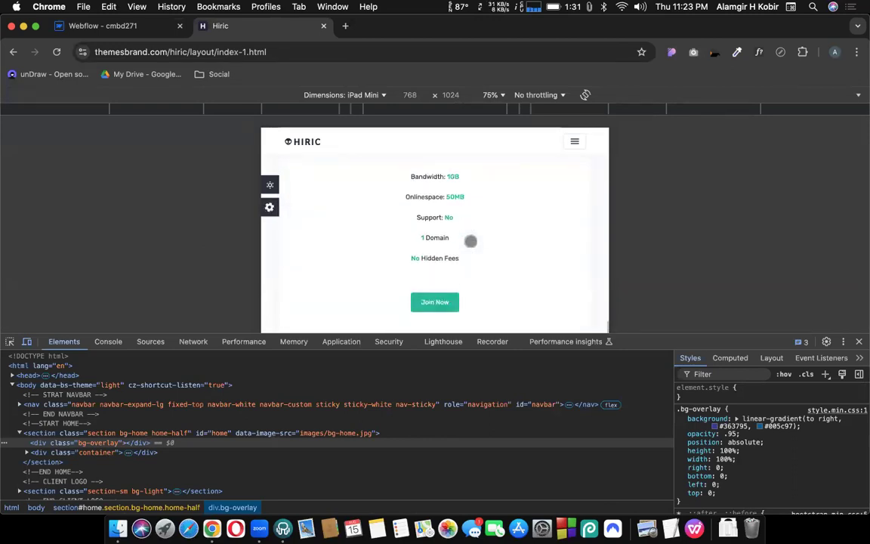
pyautogui.scroll(-10, 470, 240)
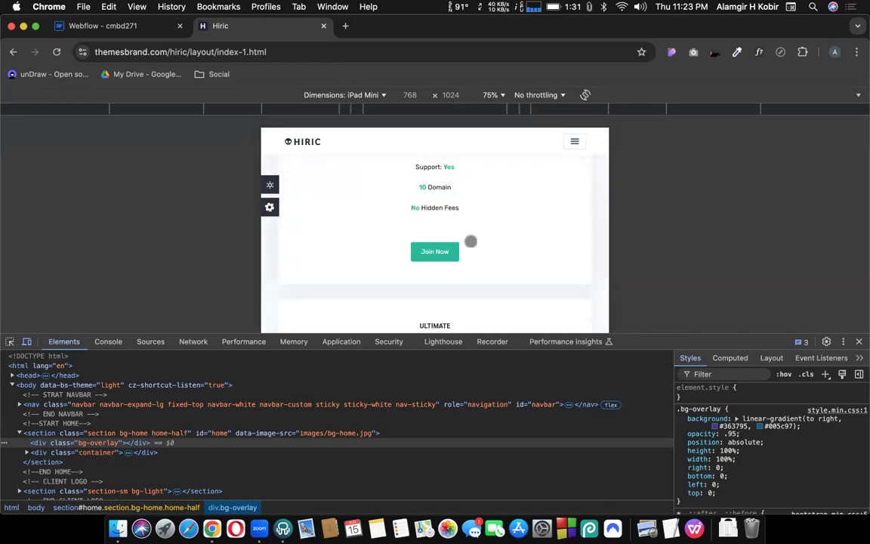
pyautogui.scroll(5, 469, 241)
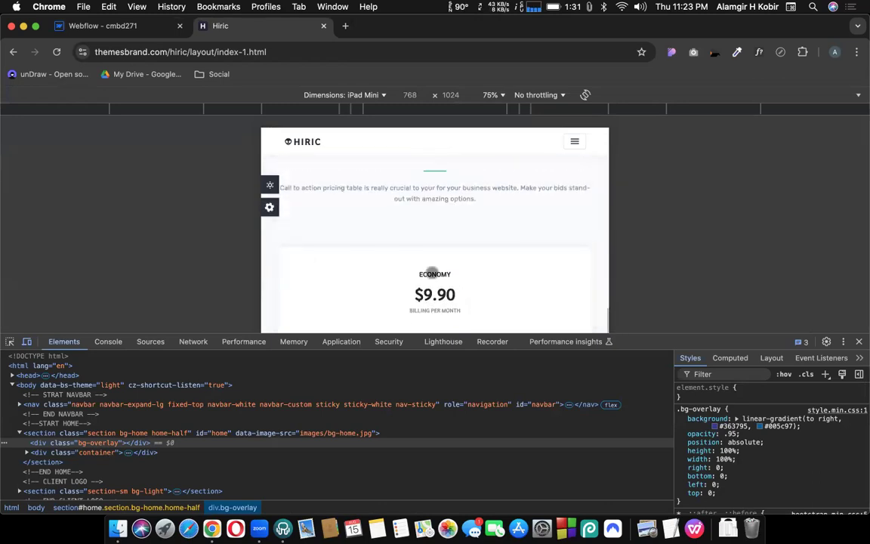
pyautogui.scroll(-12, 424, 269)
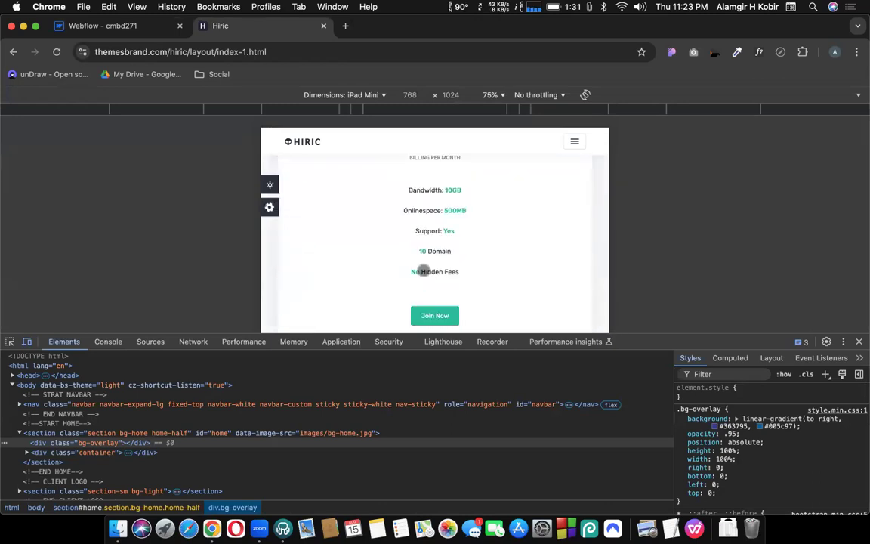
pyautogui.scroll(-15, 424, 270)
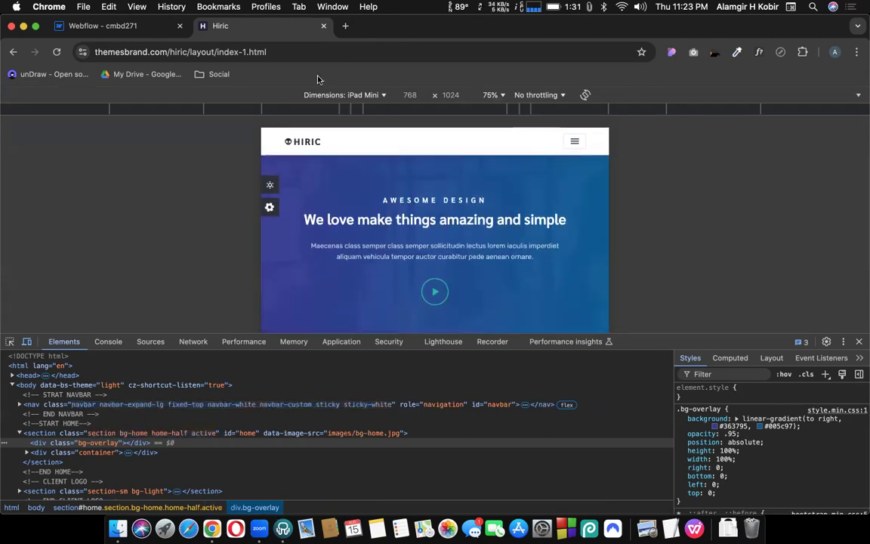
# Step: Set the reference site's device preview to iPhone 12 Pro at 75% zoom
pyautogui.click(343, 94)
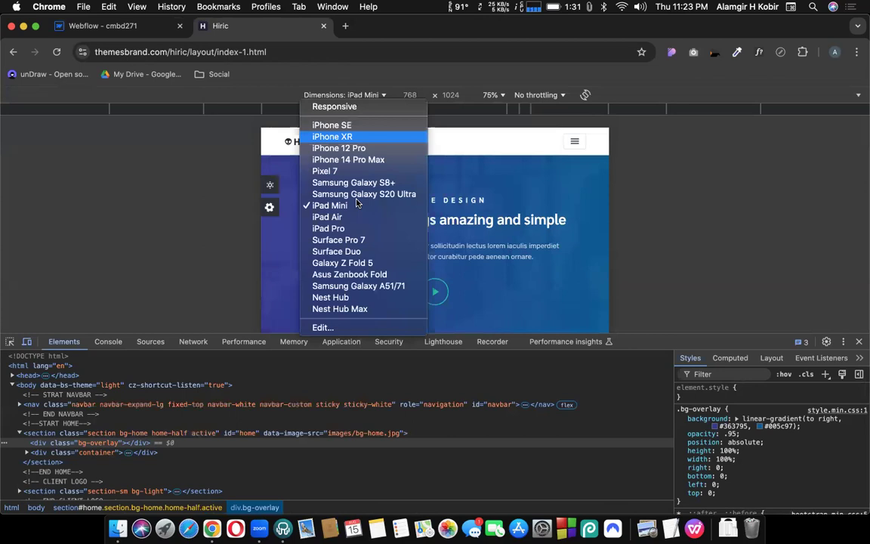
pyautogui.click(347, 150)
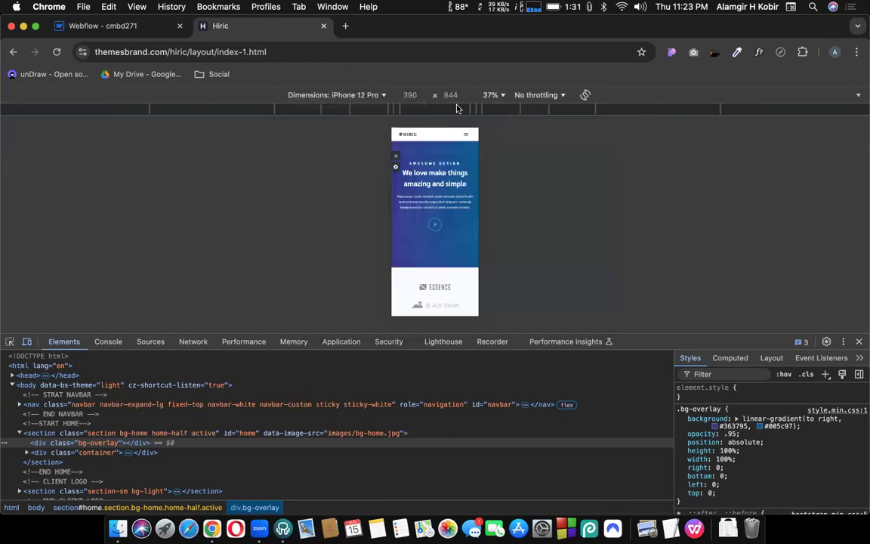
pyautogui.click(498, 94)
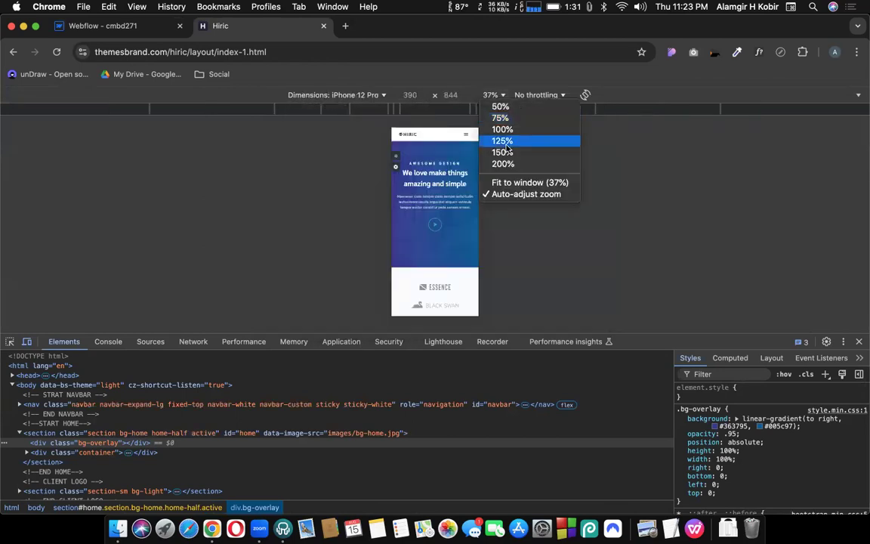
pyautogui.click(501, 118)
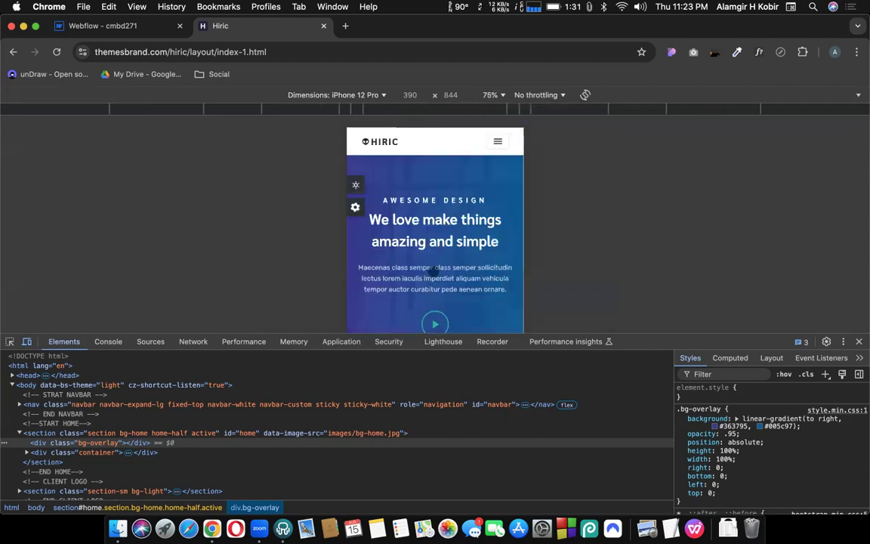
# Step: Switch the Webflow canvas to the mobile portrait breakpoint and set its width to 414 px
pyautogui.click(101, 29)
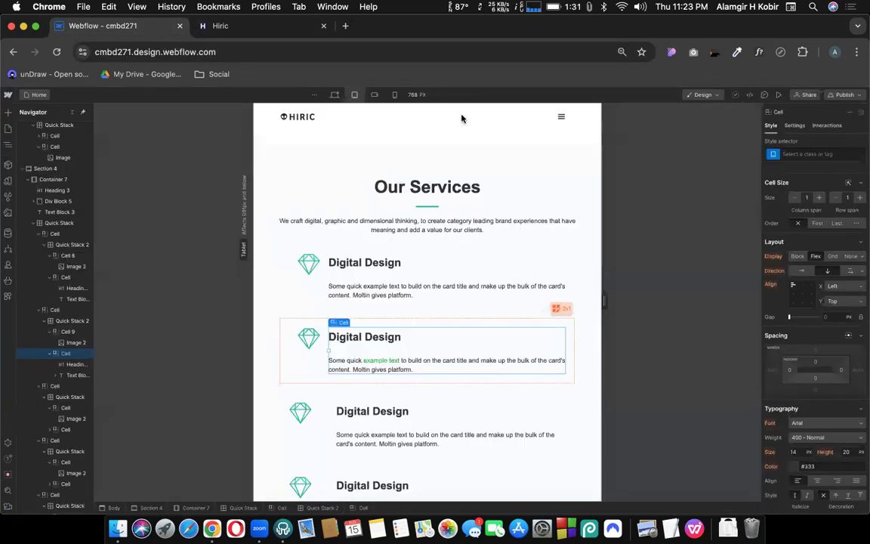
pyautogui.click(393, 95)
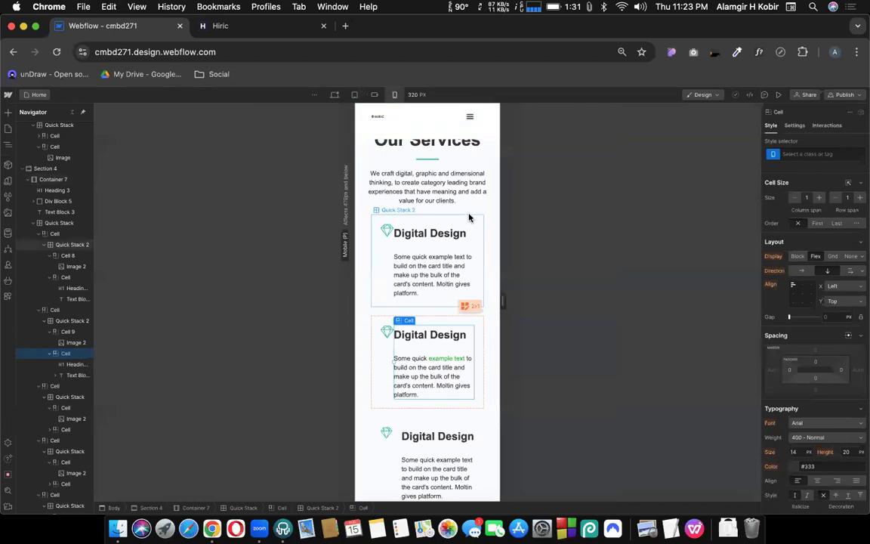
pyautogui.scroll(15, 421, 191)
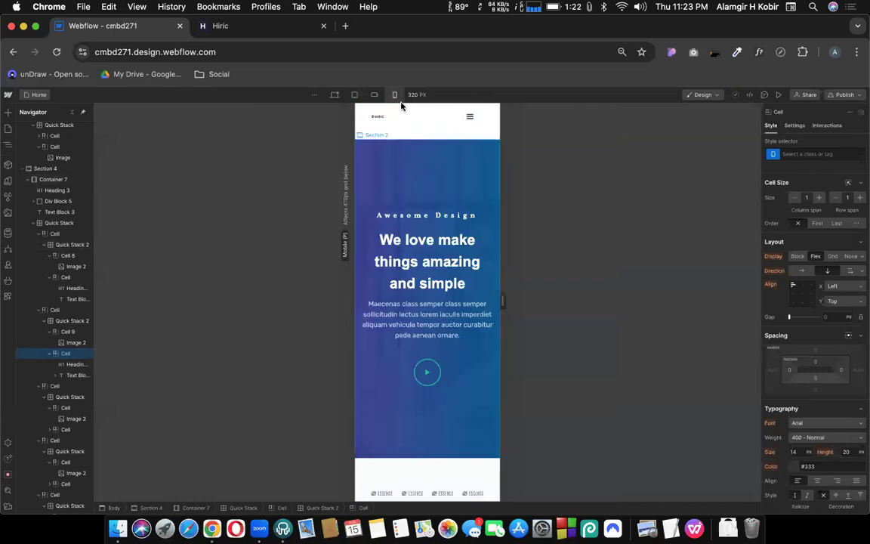
pyautogui.click(417, 96)
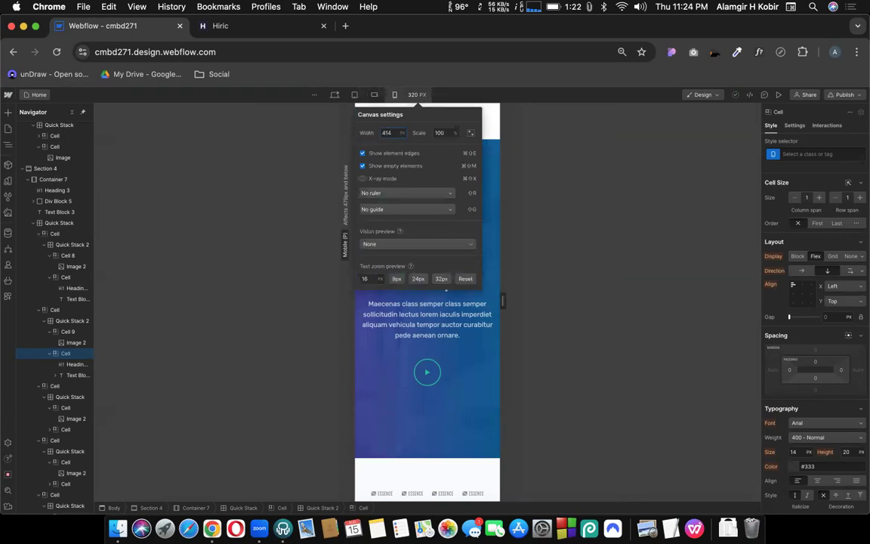
pyautogui.press('Return')
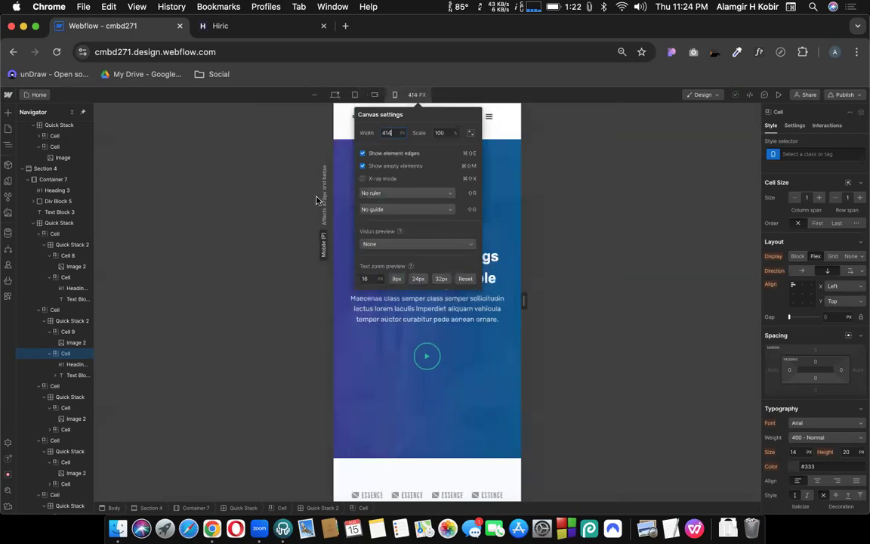
pyautogui.press('Escape')
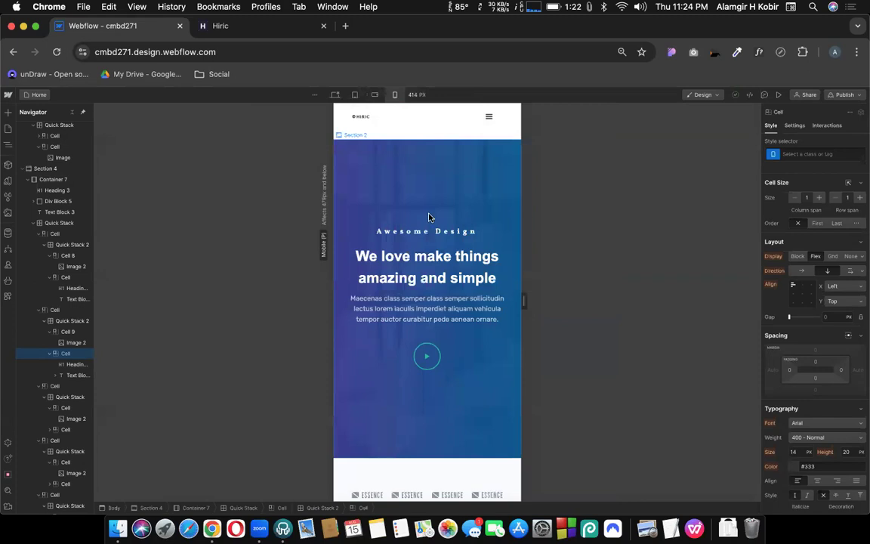
# Step: Inspect the hero heading's font on the reference site with WhatFont and compare it with the Heading 2 typography in Webflow
pyautogui.click(444, 170)
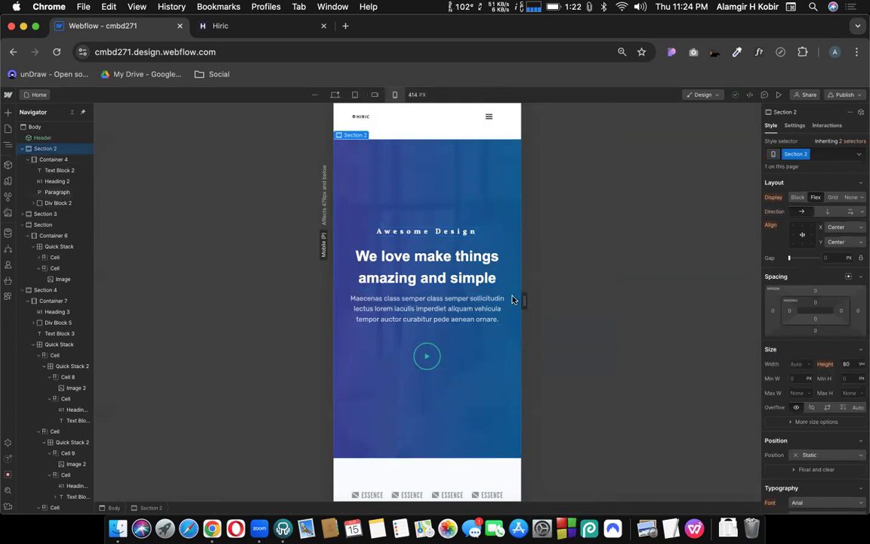
pyautogui.click(232, 28)
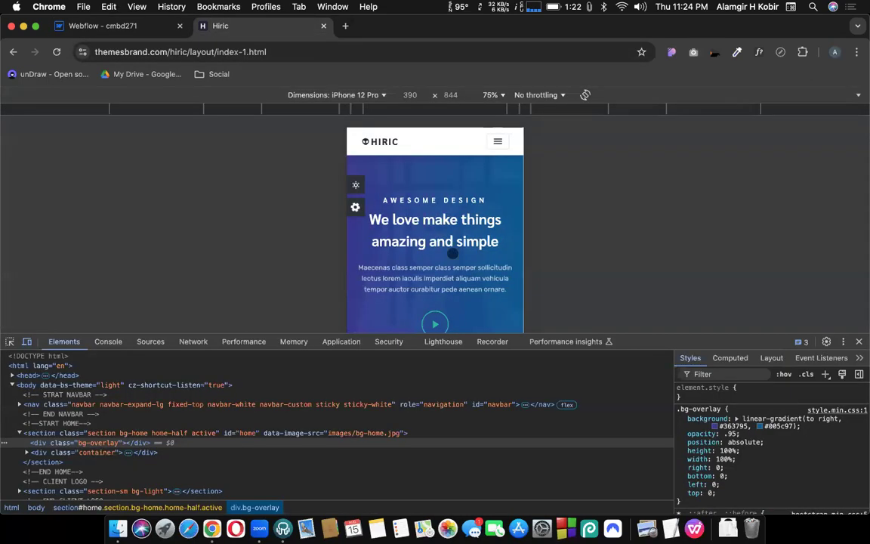
pyautogui.click(759, 53)
pyautogui.click(441, 221)
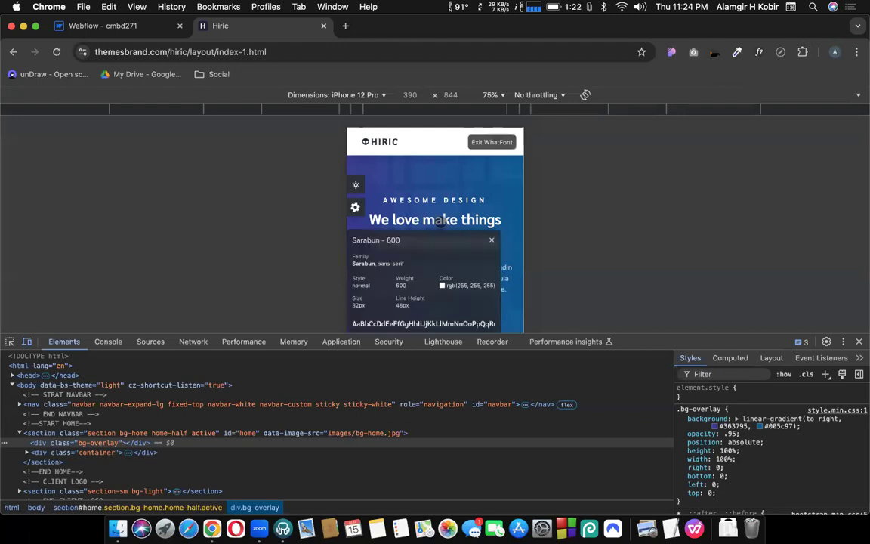
pyautogui.scroll(-2, 439, 223)
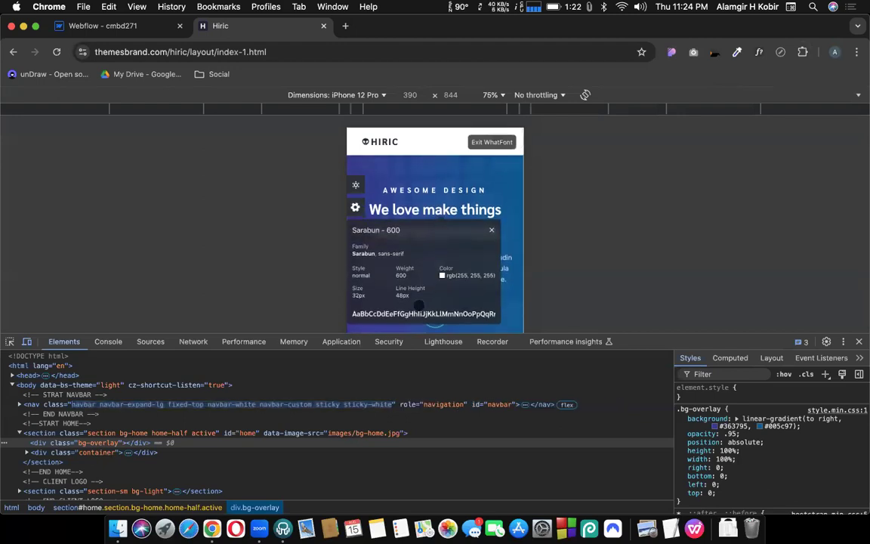
pyautogui.click(489, 229)
pyautogui.click(151, 25)
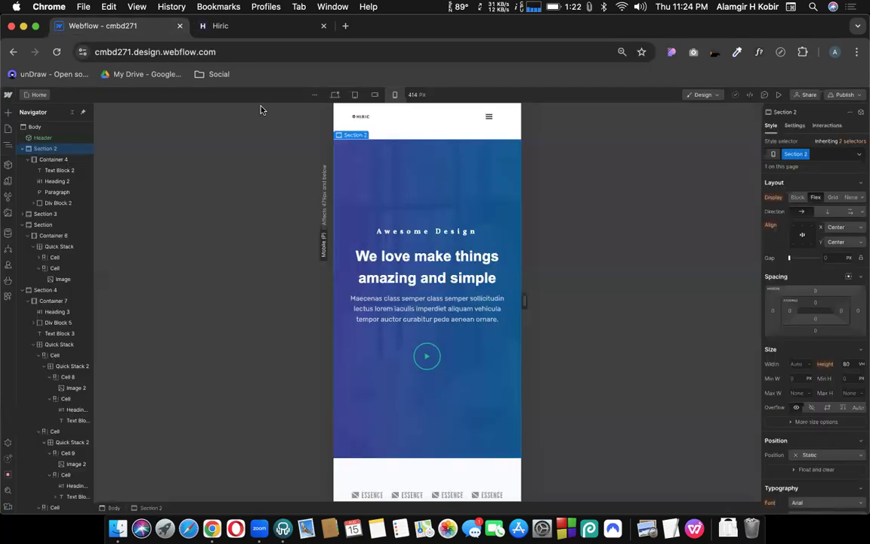
pyautogui.click(419, 271)
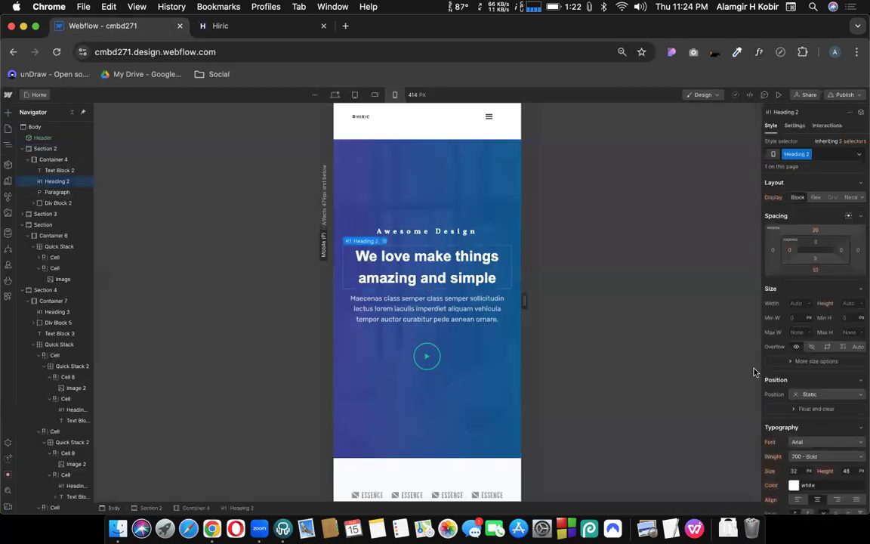
pyautogui.scroll(-3, 839, 404)
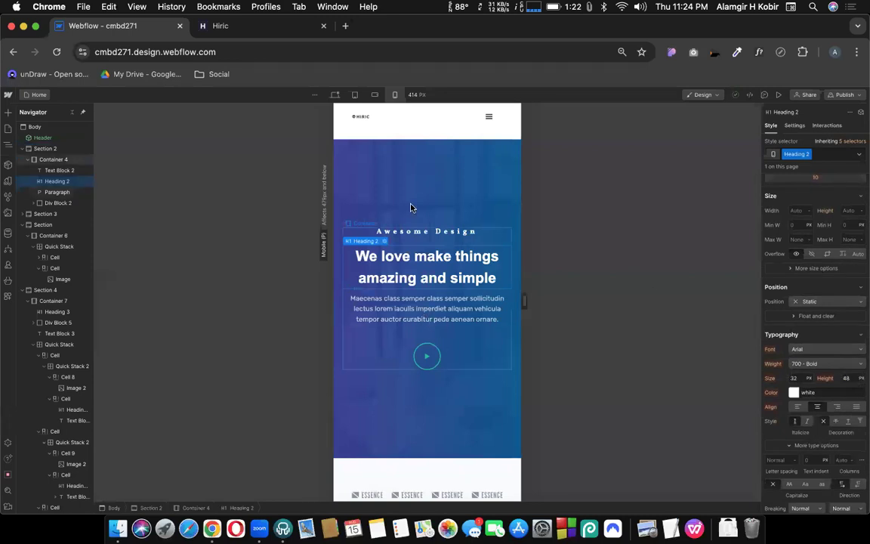
# Step: Check how the client logos stack on the reference site and set the logo Quick Stack to 1 column at mobile portrait
pyautogui.scroll(-5, 440, 315)
pyautogui.scroll(1, 437, 287)
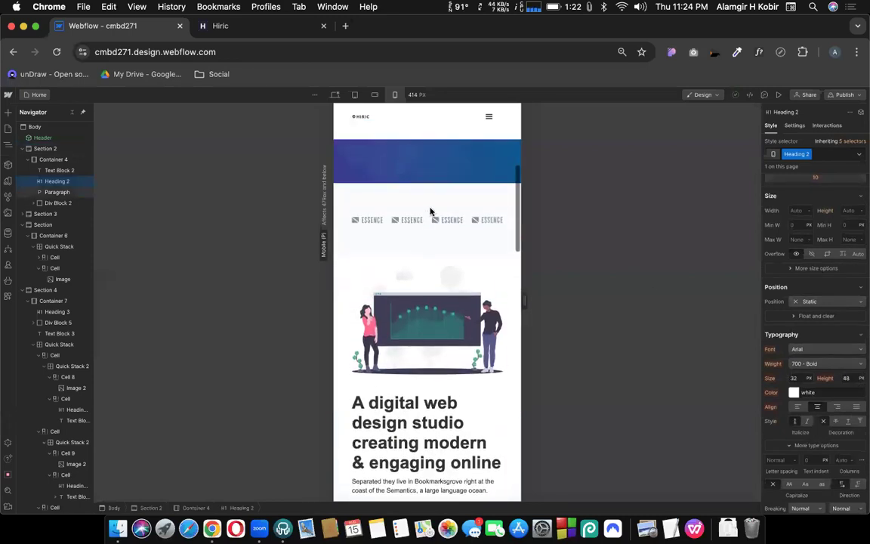
pyautogui.click(215, 26)
pyautogui.scroll(-5, 442, 278)
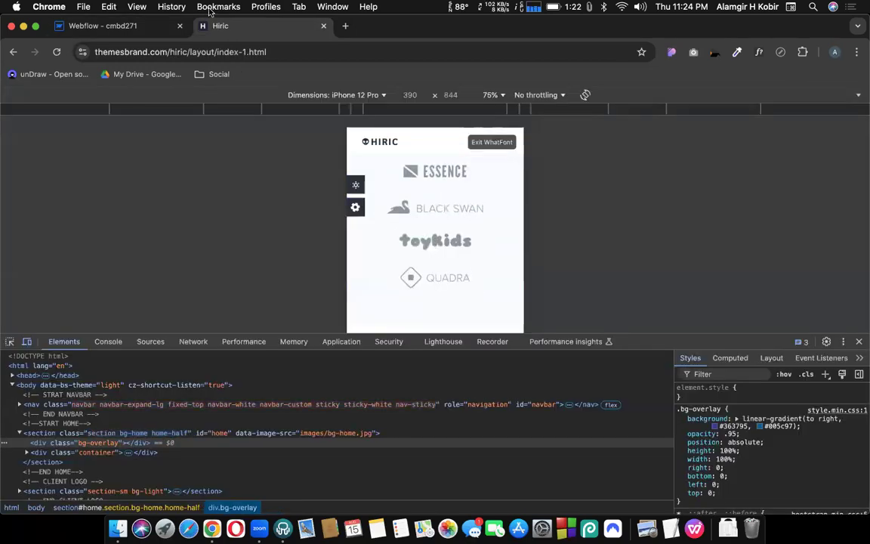
pyautogui.click(139, 26)
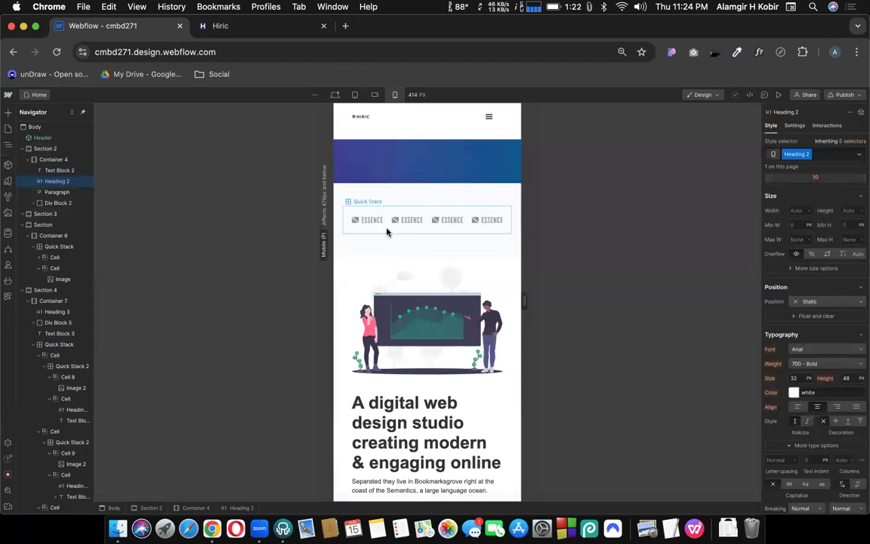
pyautogui.click(387, 232)
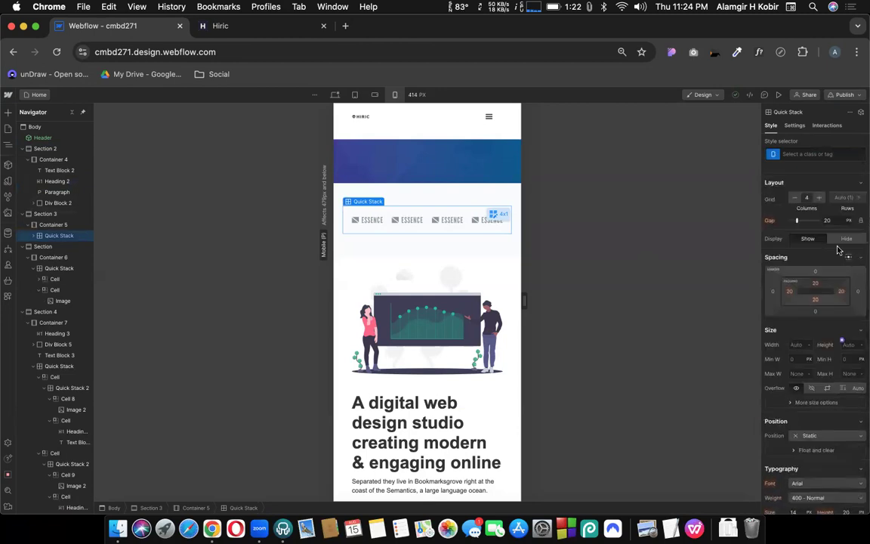
pyautogui.click(795, 198)
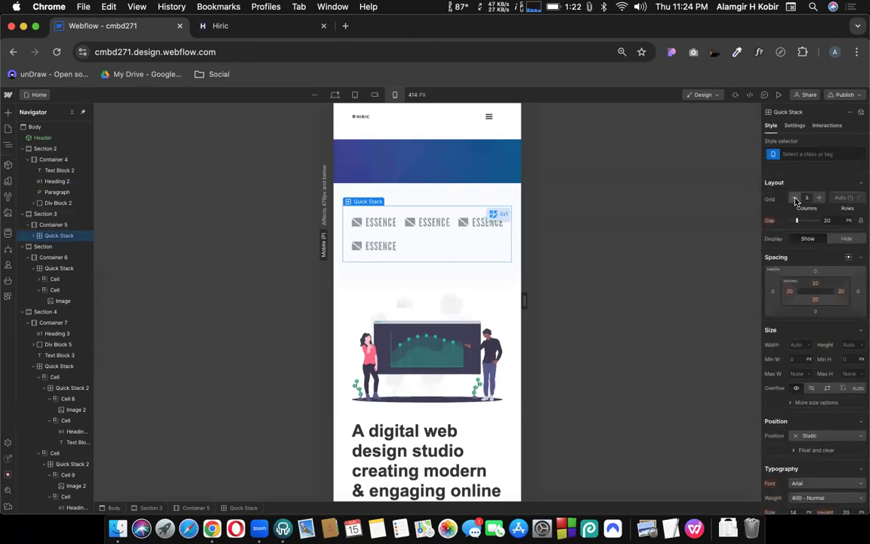
pyautogui.click(795, 197)
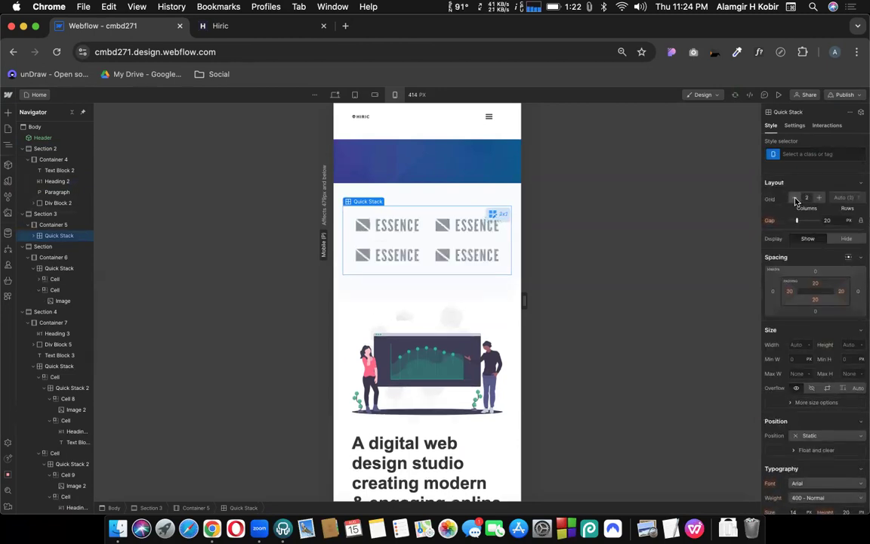
pyautogui.click(796, 197)
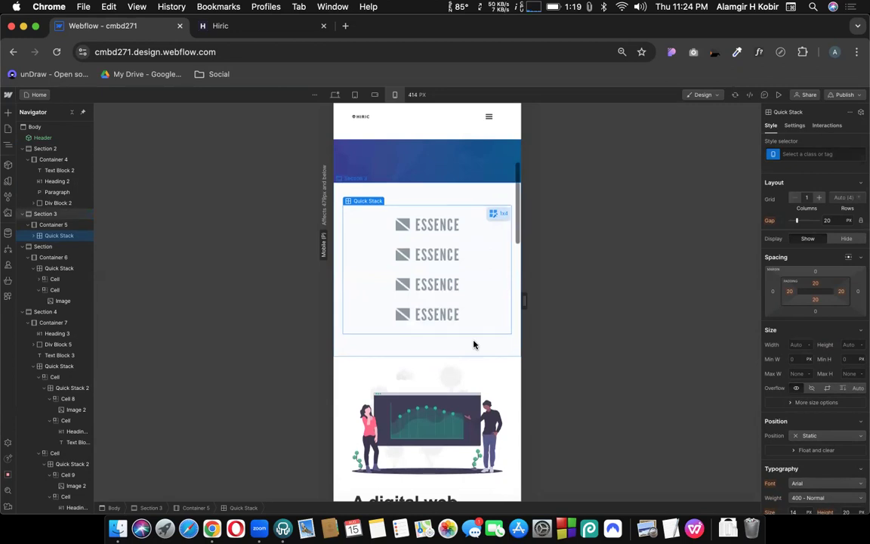
# Step: Examine the reference site's mobile layout from the digital studio section through the services and feature lists to the pricing call-to-action
pyautogui.scroll(-4, 472, 344)
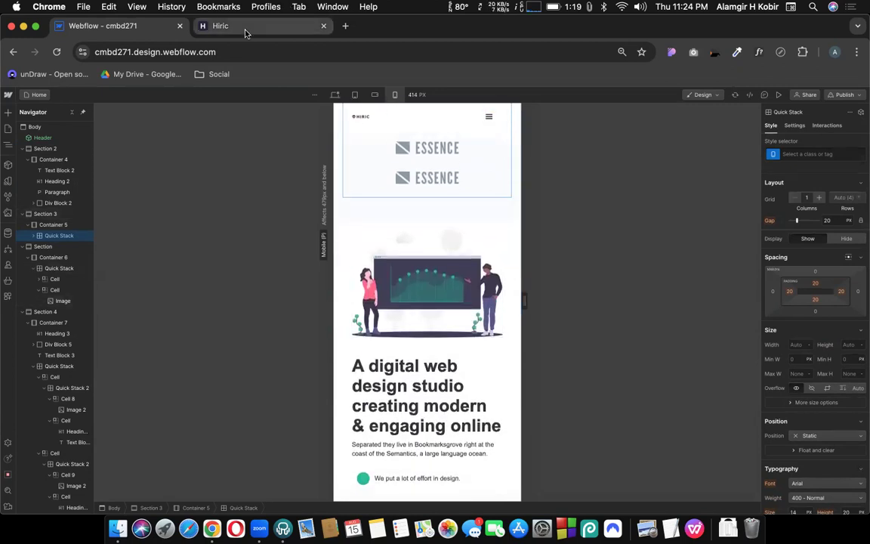
pyautogui.click(246, 30)
pyautogui.scroll(-2, 455, 298)
pyautogui.scroll(-5, 451, 287)
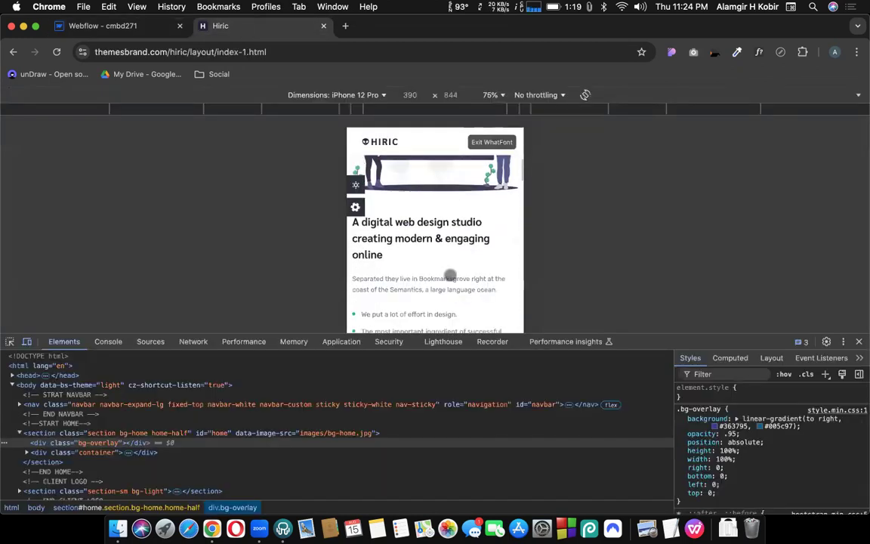
pyautogui.scroll(-10, 423, 303)
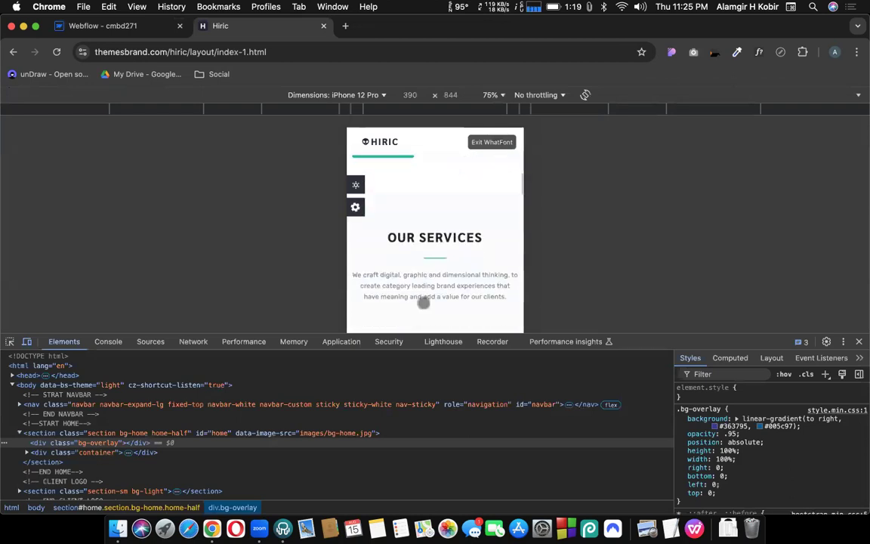
pyautogui.scroll(-10, 419, 266)
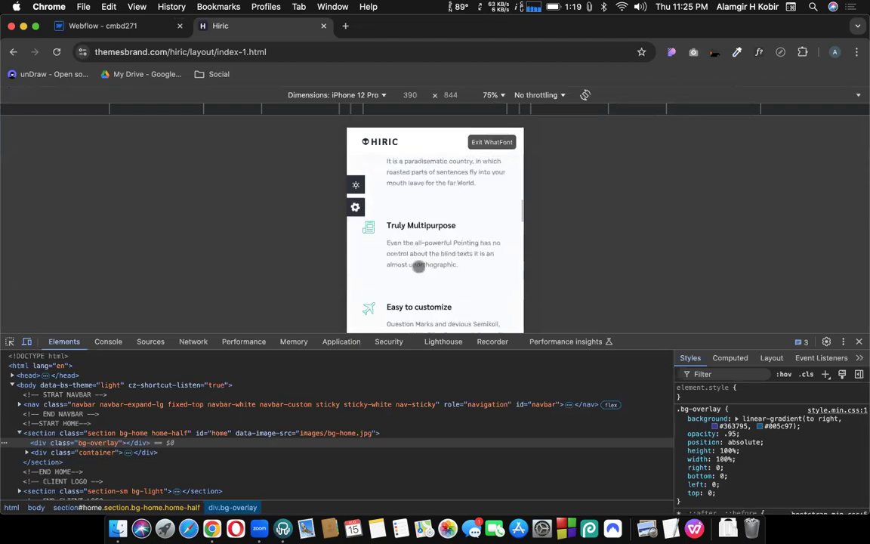
pyautogui.scroll(20, 419, 267)
pyautogui.scroll(-5, 418, 266)
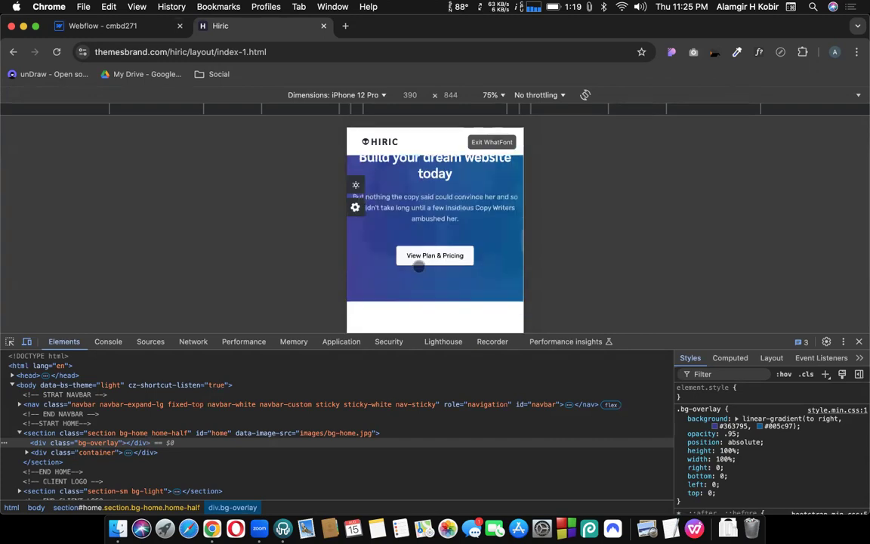
pyautogui.scroll(5, 419, 267)
pyautogui.scroll(-1, 419, 267)
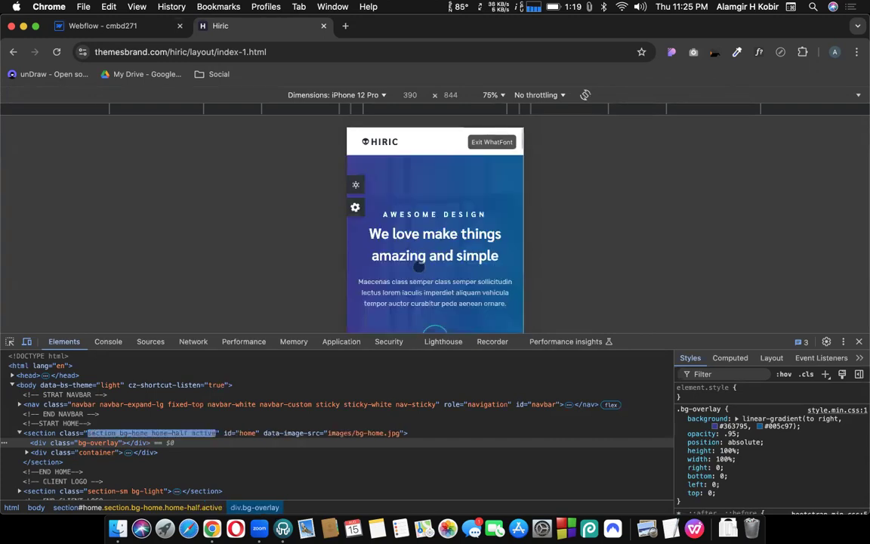
pyautogui.click(113, 26)
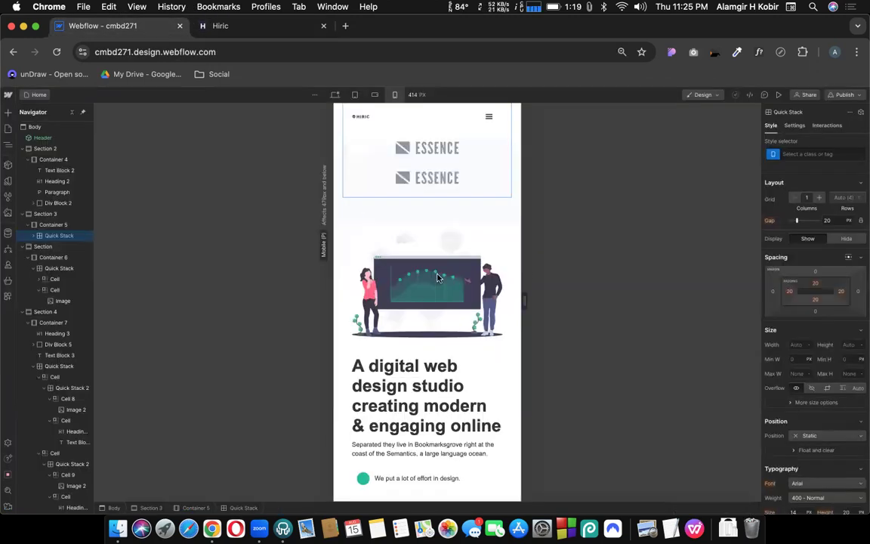
pyautogui.scroll(5, 408, 253)
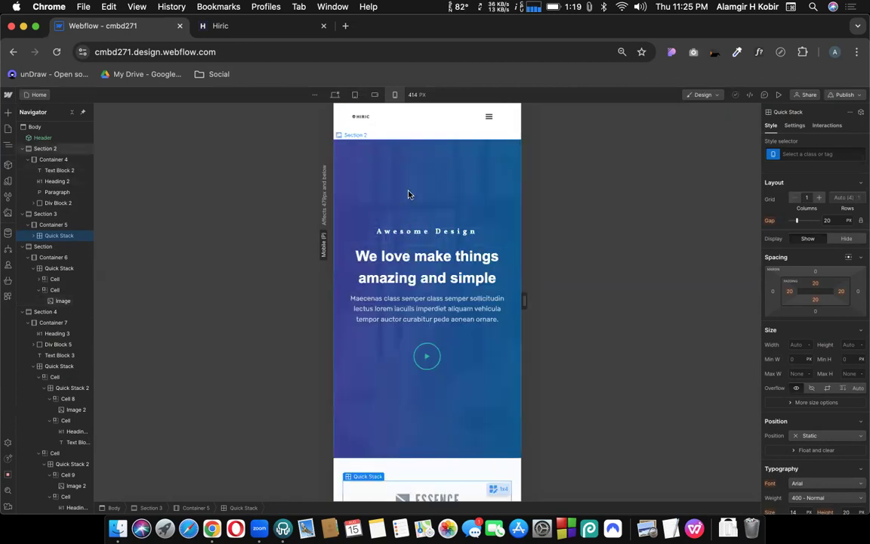
# Step: Switch the canvas to the desktop breakpoint and publish the site to the cmbd271.webflow.io staging domain
pyautogui.click(335, 95)
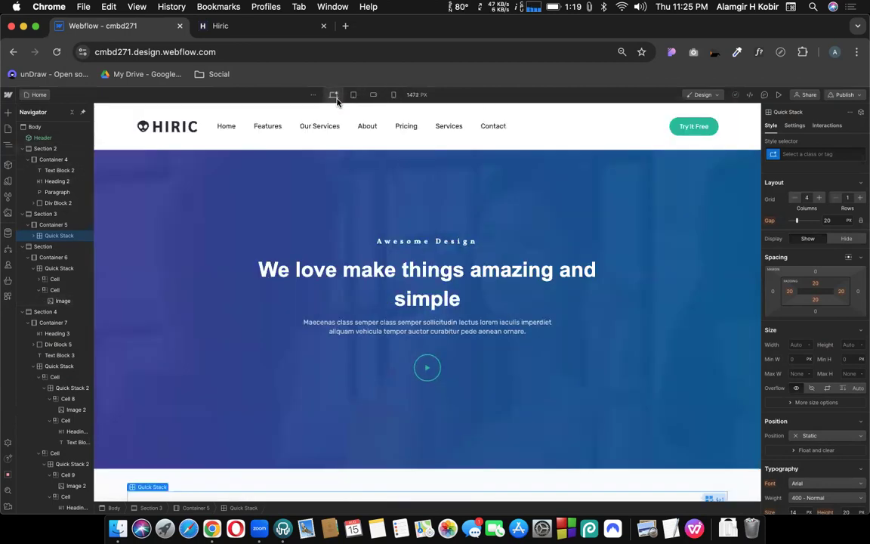
pyautogui.click(843, 96)
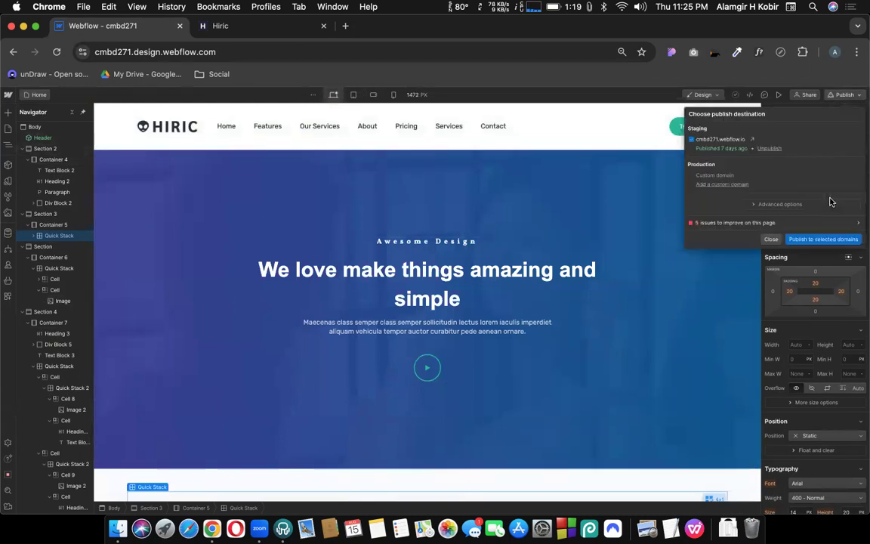
pyautogui.click(821, 240)
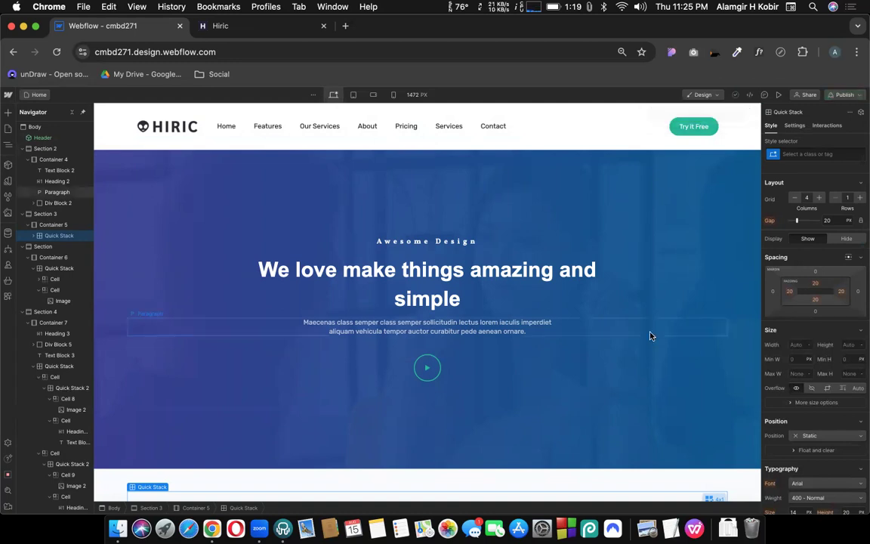
# Step: Switch the canvas to the mobile portrait breakpoint and review the logo Quick Stack's style settings
pyautogui.click(392, 95)
pyautogui.scroll(-10, 802, 452)
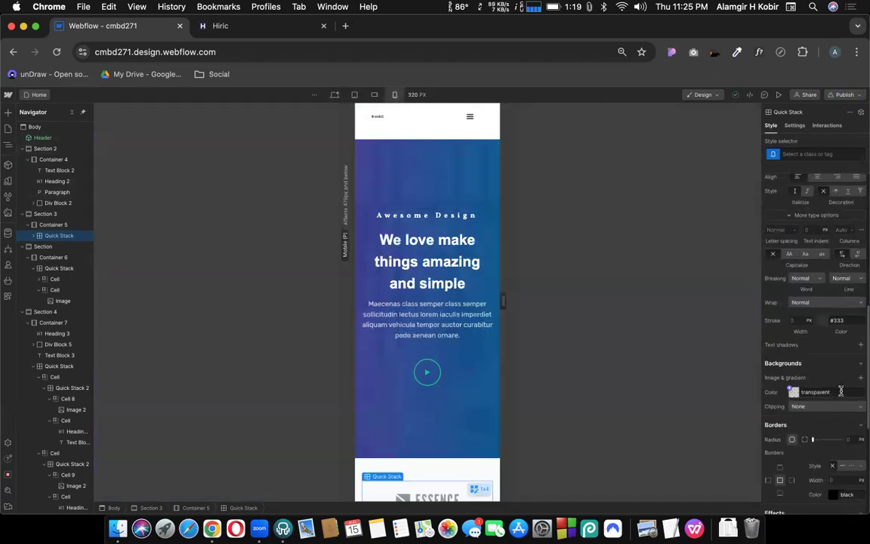
pyautogui.scroll(-3, 841, 391)
pyautogui.scroll(10, 840, 392)
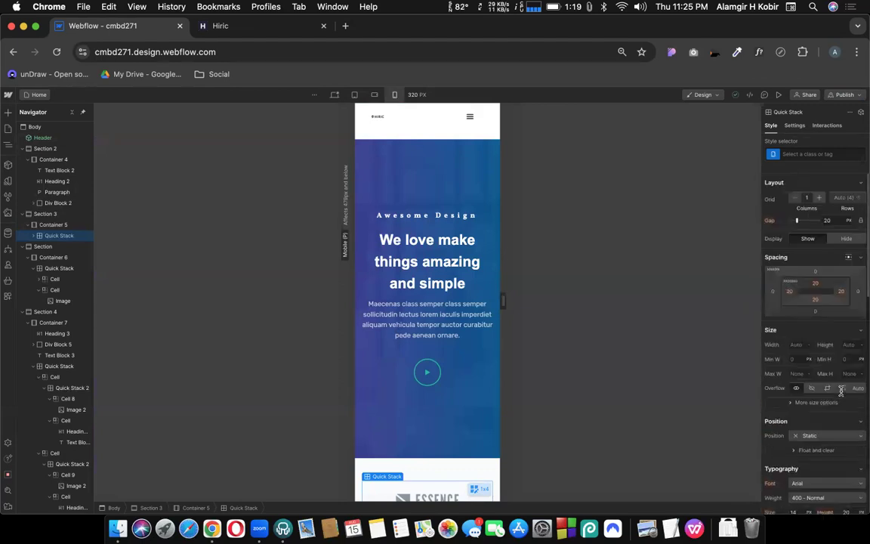
pyautogui.scroll(-3, 840, 391)
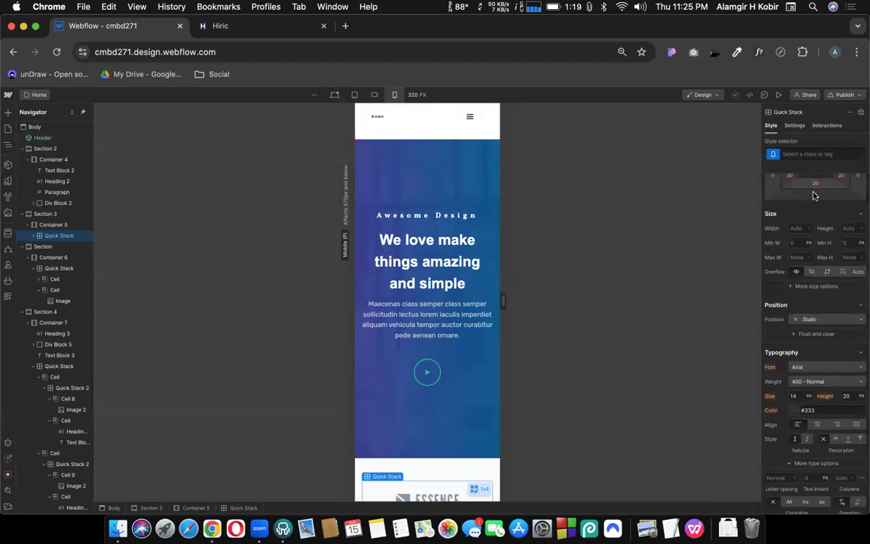
# Step: Try moving the hero heading above the Awesome Design text at mobile portrait, check the order on desktop, and restore it
pyautogui.click(431, 270)
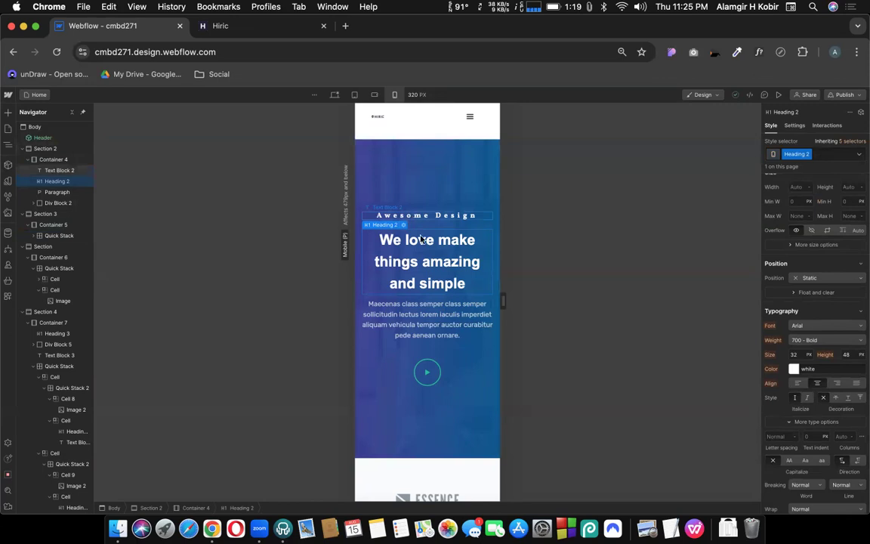
pyautogui.moveTo(429, 244); pyautogui.dragTo(415, 214)
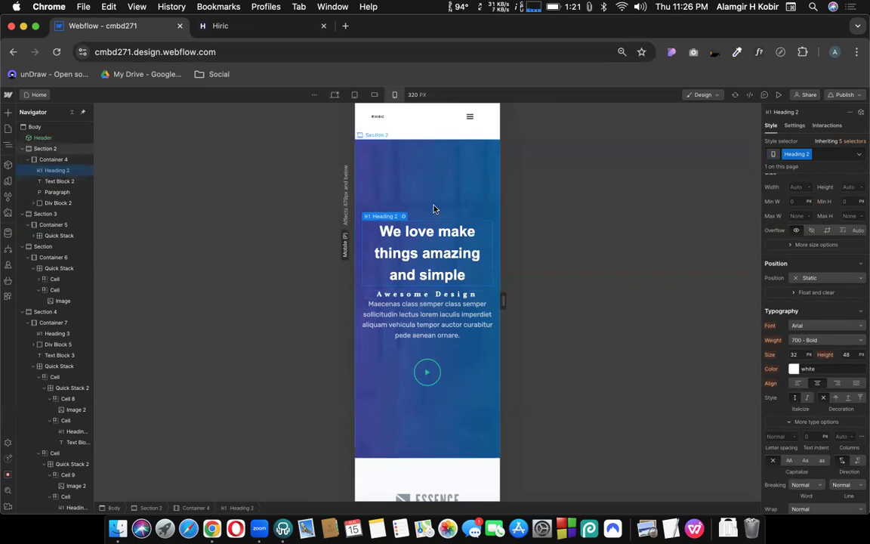
pyautogui.click(336, 95)
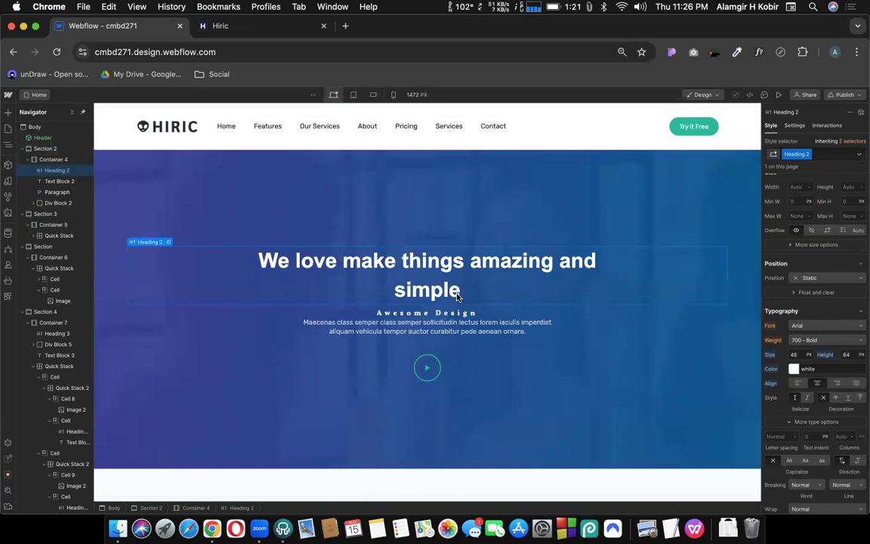
pyautogui.press('super+shift+Down')
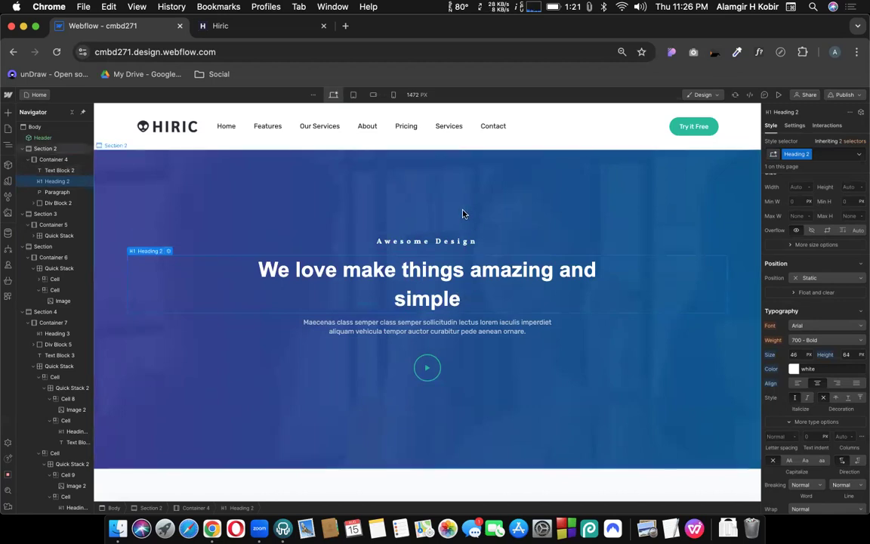
# Step: Try shrinking the studio section's illustration to about 255 × 184 at the tablet breakpoint and compare it on desktop
pyautogui.click(355, 95)
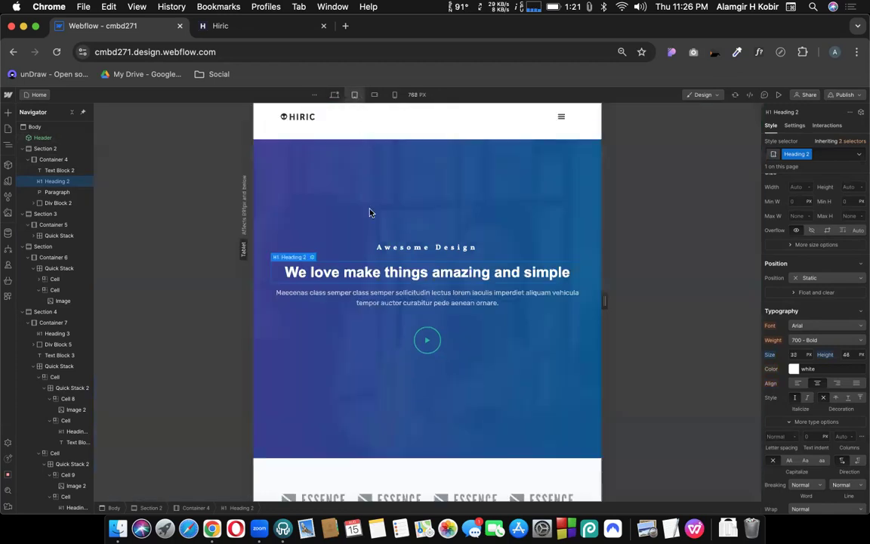
pyautogui.scroll(-8, 378, 308)
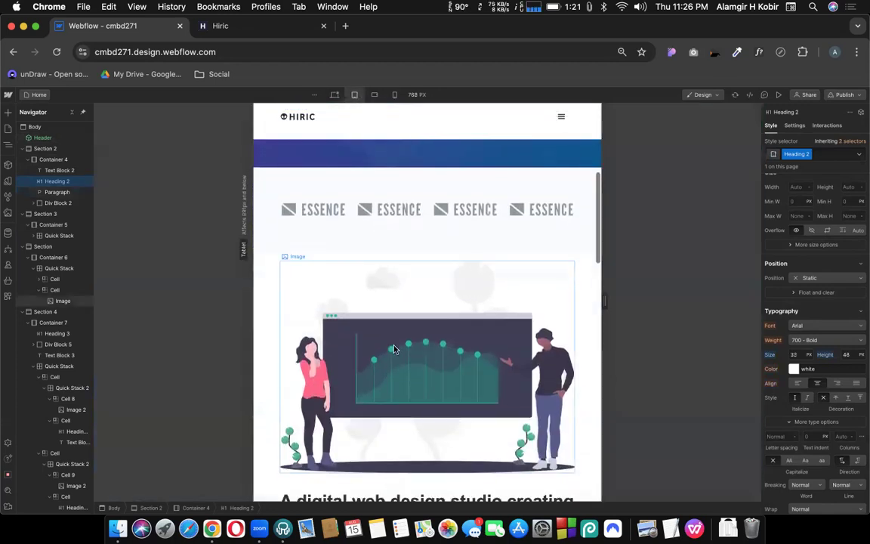
pyautogui.click(393, 349)
pyautogui.scroll(-2, 486, 346)
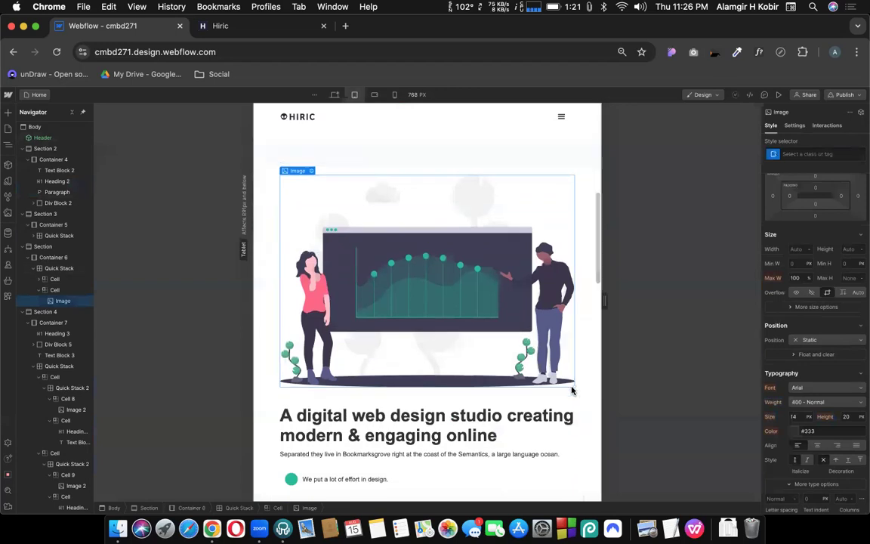
pyautogui.moveTo(571, 390); pyautogui.dragTo(413, 259)
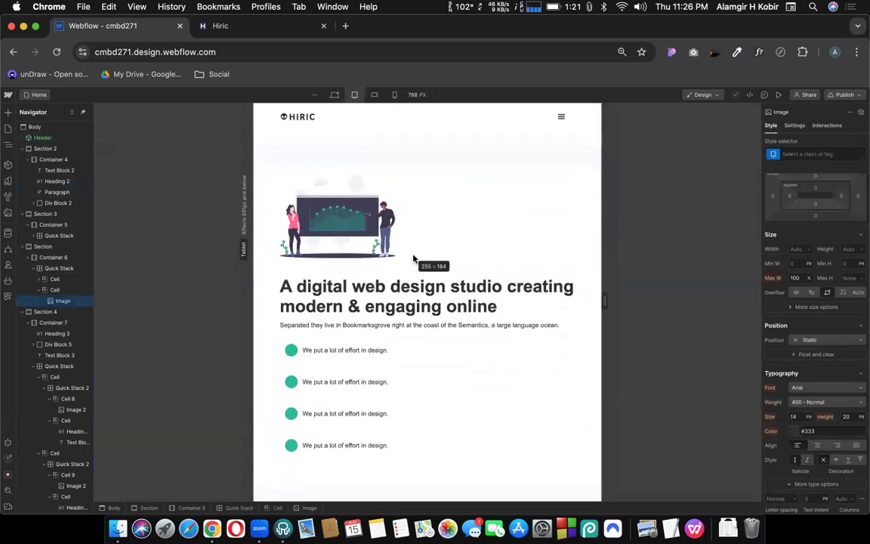
pyautogui.click(336, 95)
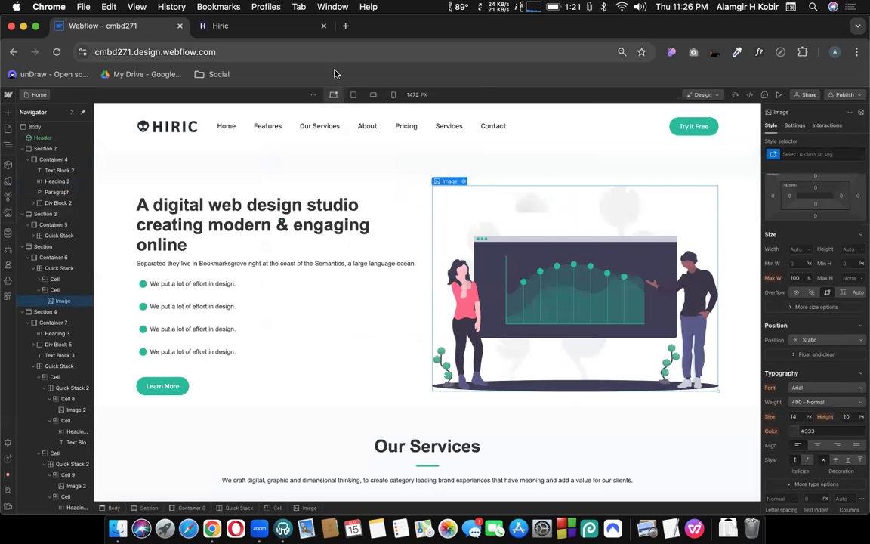
# Step: Switch the canvas to the tablet breakpoint and review the illustration's style settings and the page from the hero to the services list
pyautogui.click(354, 95)
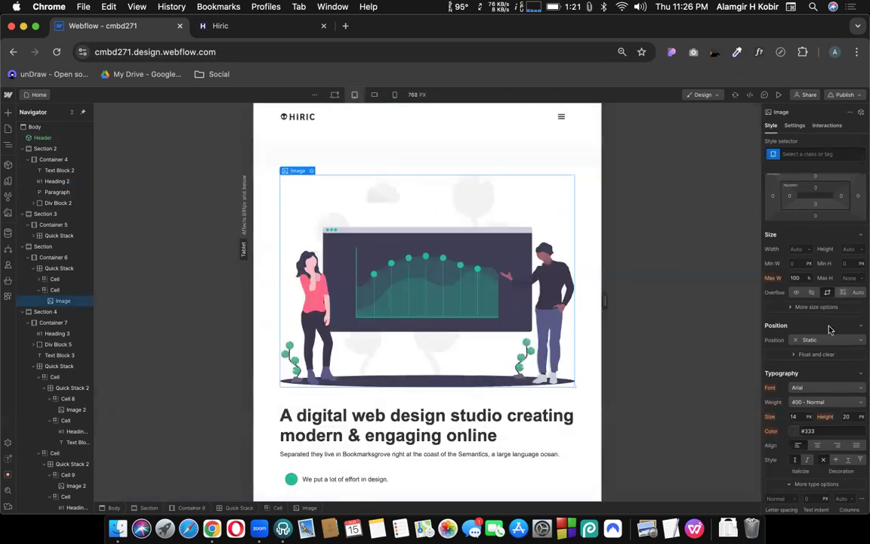
pyautogui.scroll(-10, 824, 378)
pyautogui.scroll(10, 825, 378)
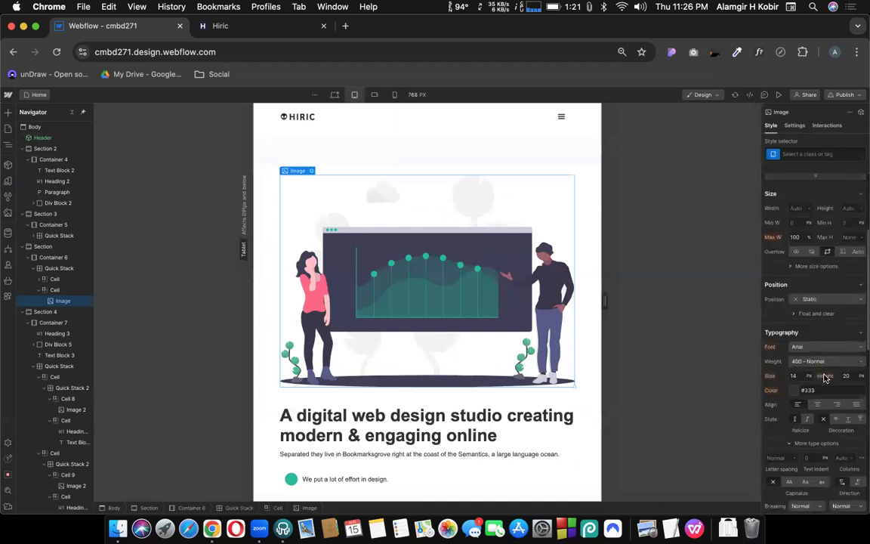
pyautogui.scroll(2, 387, 204)
pyautogui.scroll(5, 387, 204)
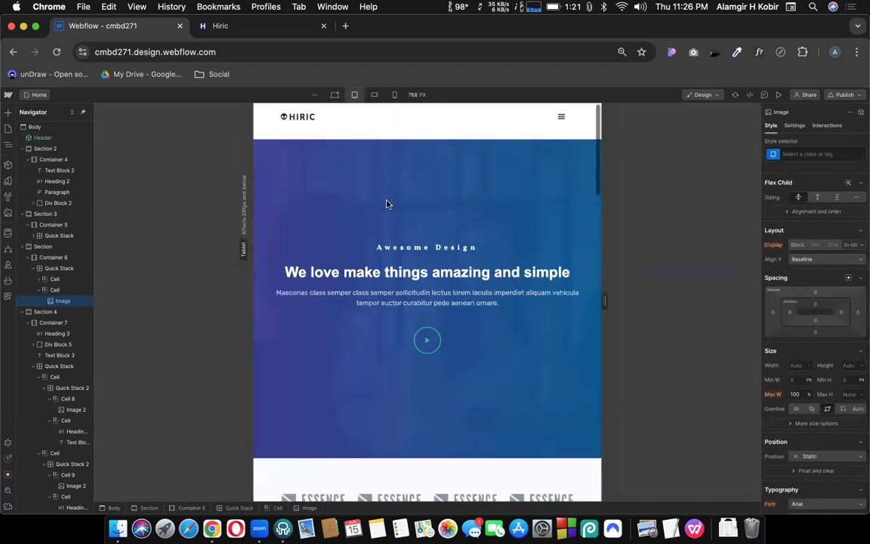
pyautogui.scroll(-4, 387, 204)
pyautogui.scroll(-10, 387, 204)
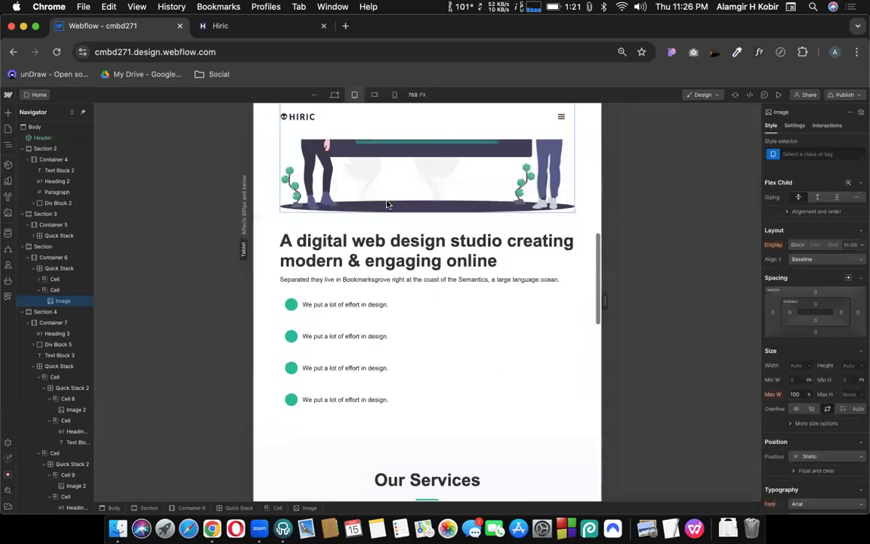
pyautogui.scroll(-5, 387, 204)
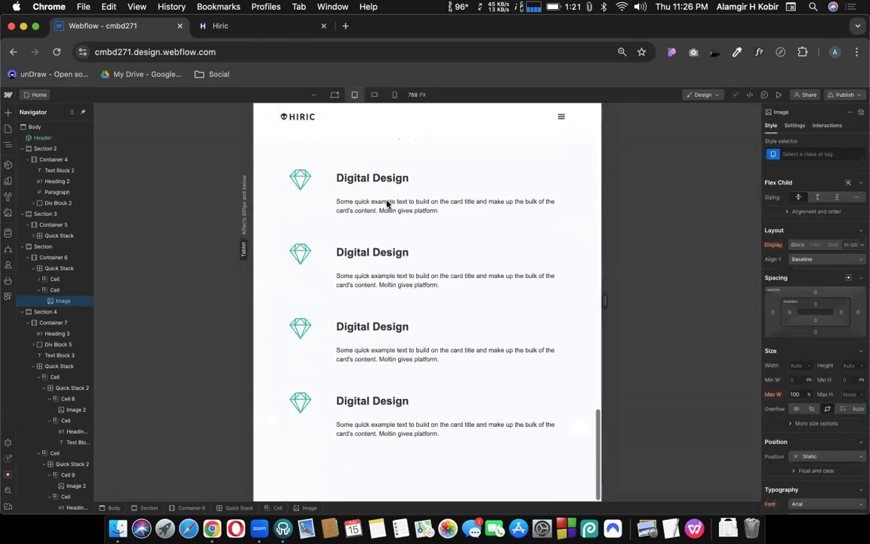
# Step: Compare the hero section at the tablet, desktop and mobile portrait breakpoints, widening the mobile canvas to 414 px
pyautogui.scroll(15, 387, 204)
pyautogui.scroll(-3, 387, 204)
pyautogui.scroll(3, 387, 204)
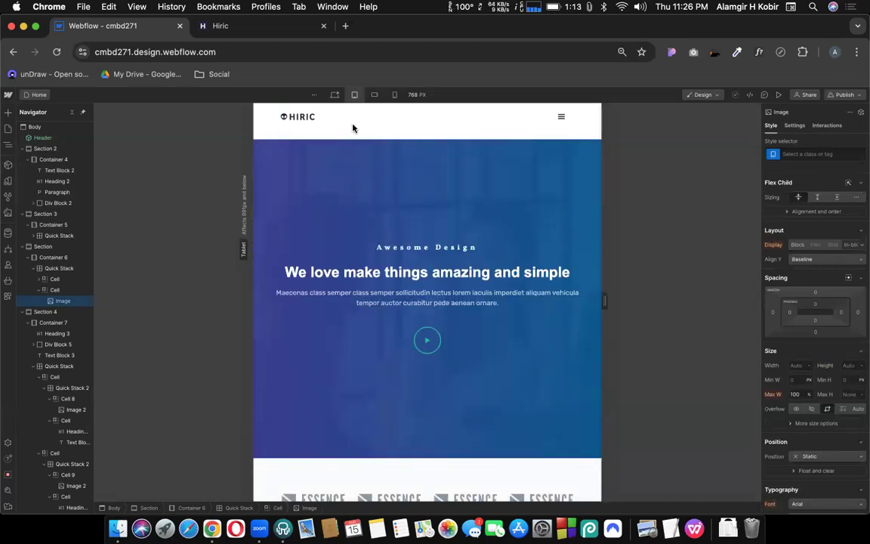
pyautogui.click(334, 95)
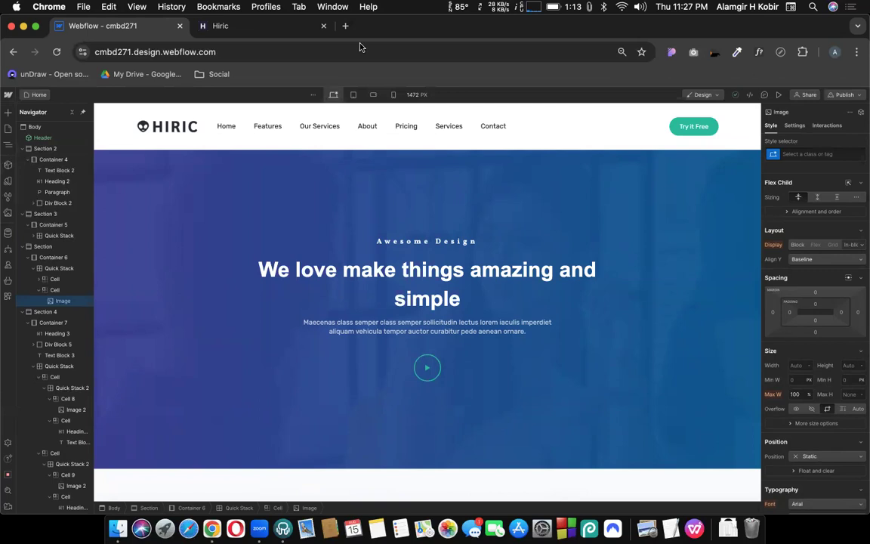
pyautogui.click(309, 188)
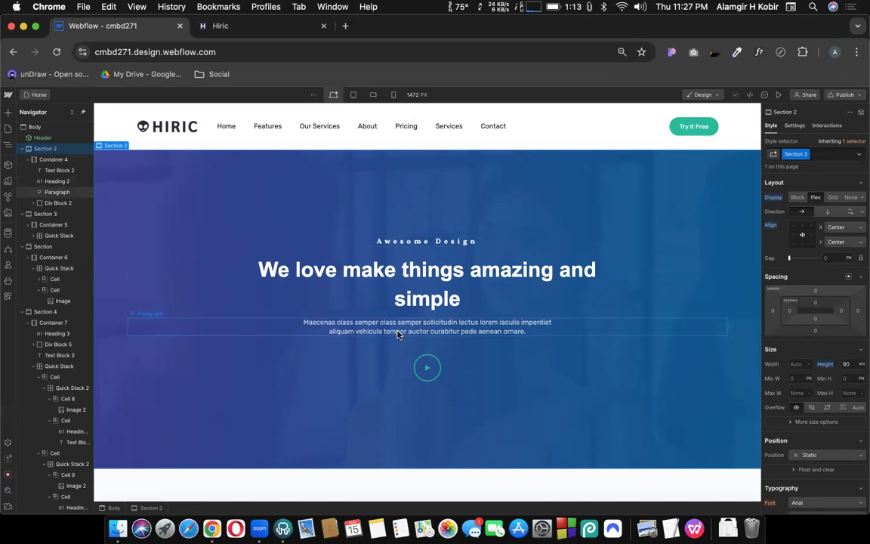
pyautogui.click(391, 96)
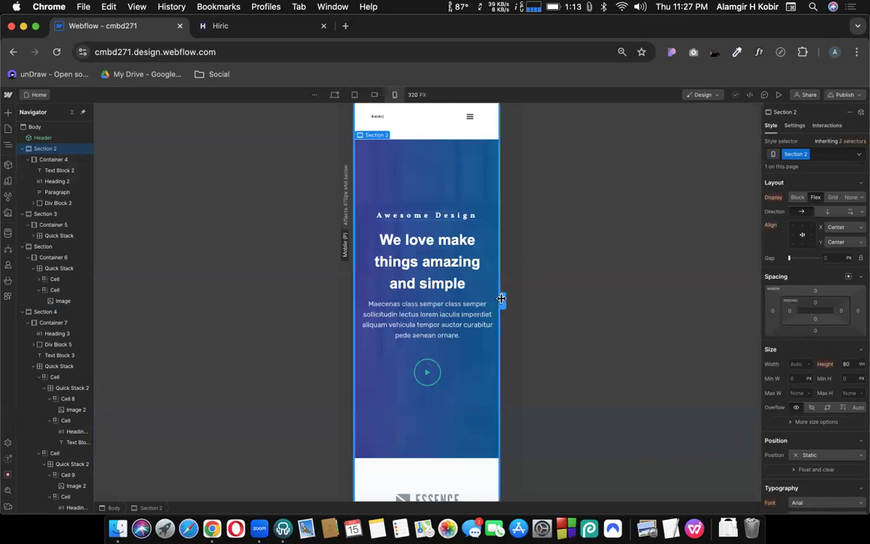
pyautogui.moveTo(516, 306); pyautogui.dragTo(524, 307)
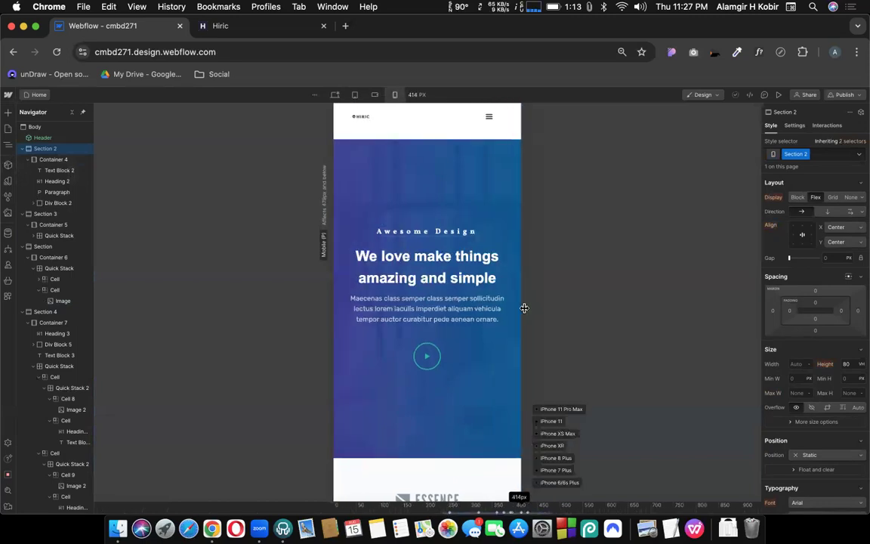
# Step: Duplicate the hero section at the desktop breakpoint and check the copy beneath the original
pyautogui.click(335, 95)
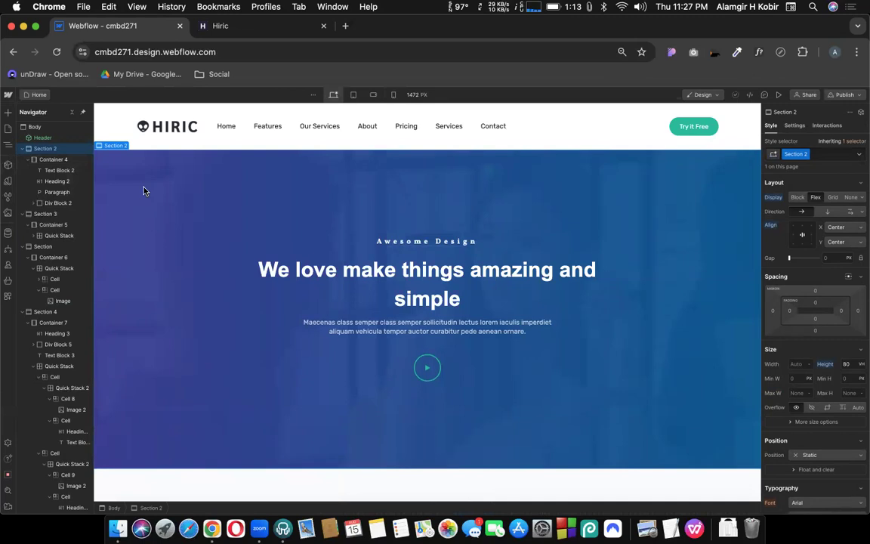
pyautogui.press('super+d')
pyautogui.scroll(-3, 270, 266)
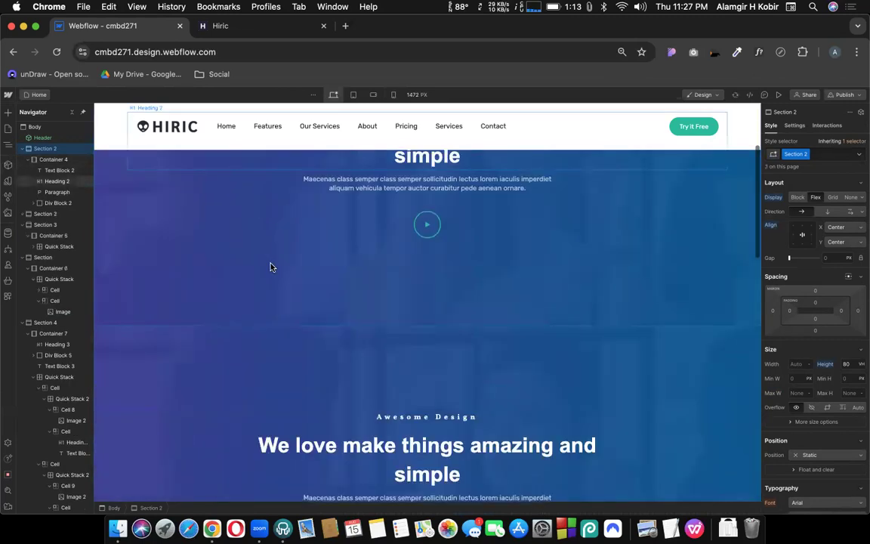
pyautogui.scroll(-5, 302, 295)
pyautogui.scroll(4, 327, 322)
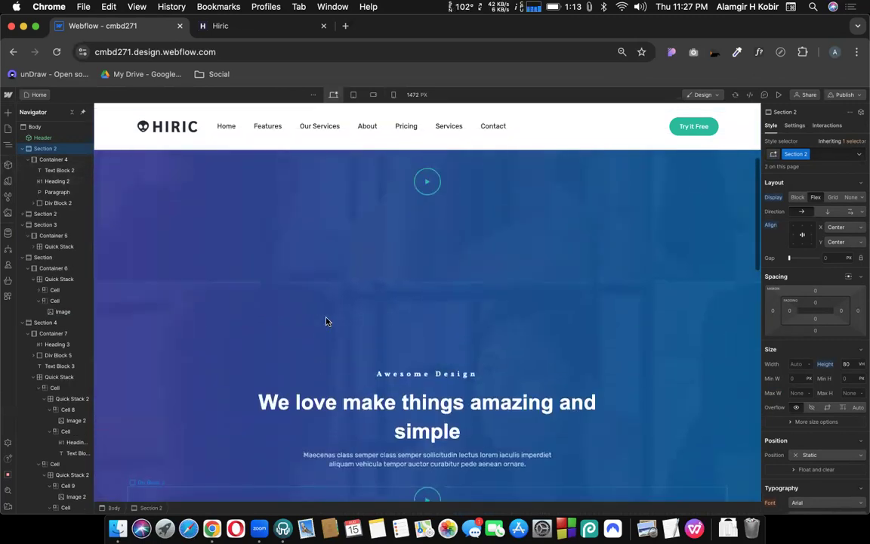
pyautogui.scroll(-1, 326, 323)
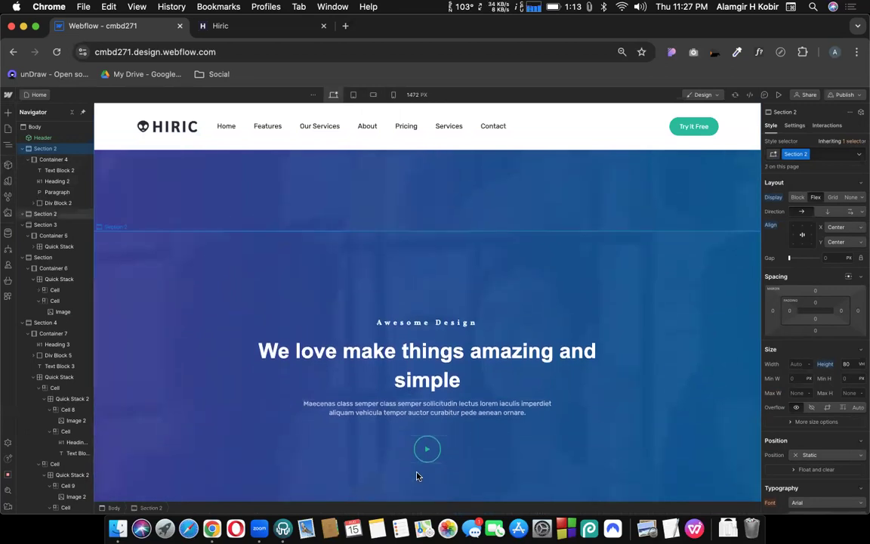
pyautogui.scroll(-3, 417, 473)
pyautogui.scroll(2, 418, 473)
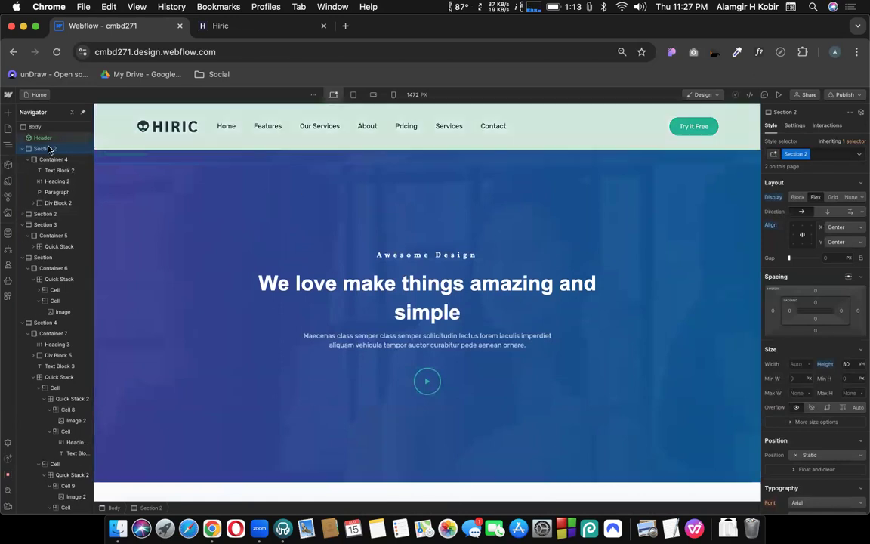
# Step: Try hiding the duplicated hero section with display None on desktop, check the tablet layout, and undo the change
pyautogui.click(205, 205)
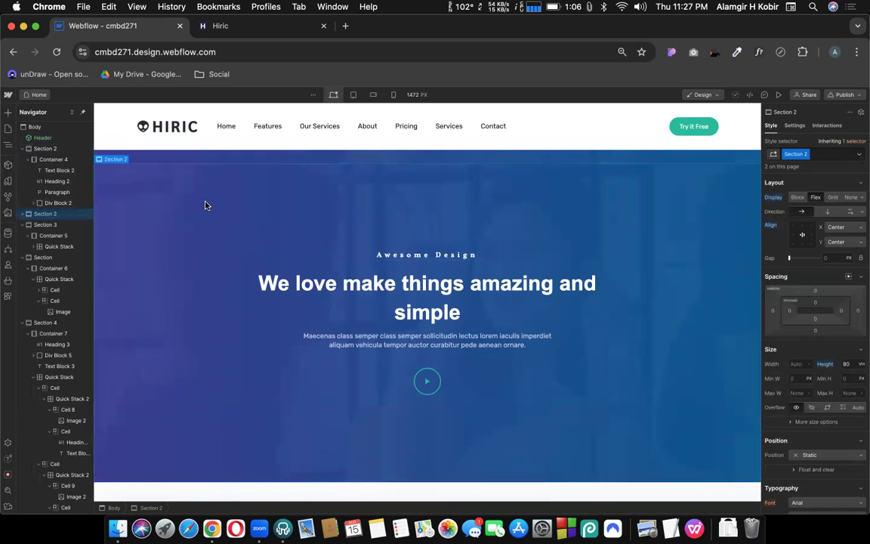
pyautogui.click(851, 198)
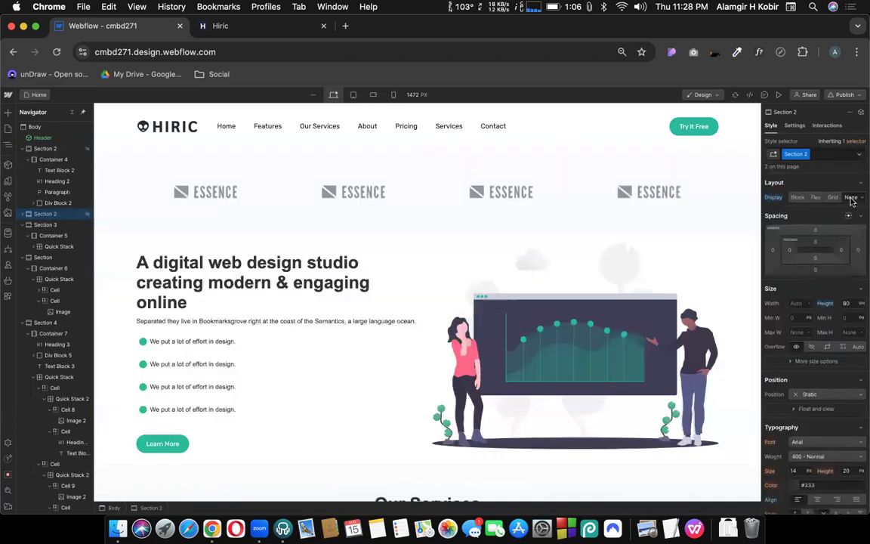
pyautogui.click(353, 96)
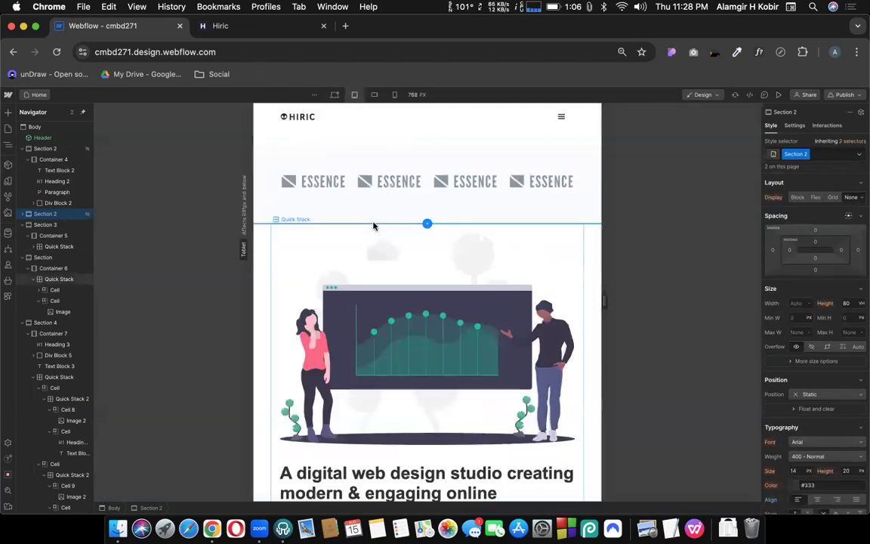
pyautogui.scroll(-3, 373, 225)
pyautogui.scroll(3, 373, 225)
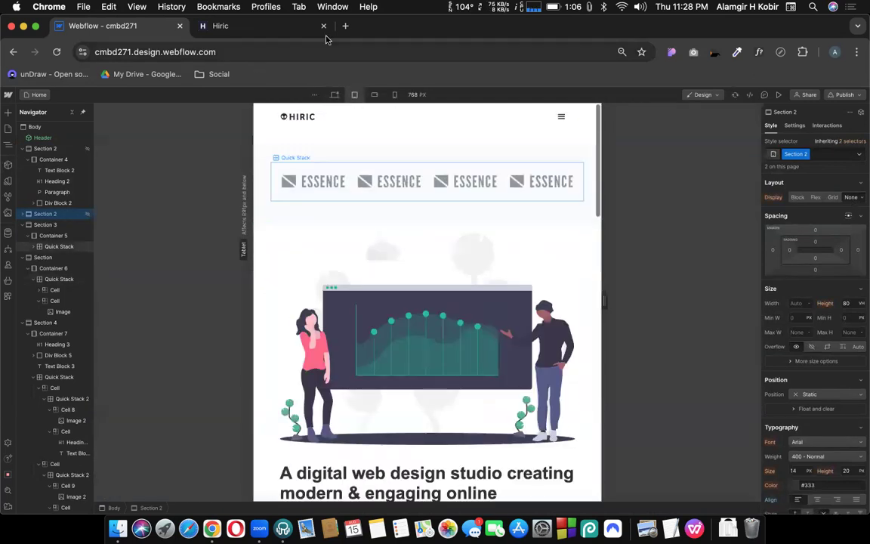
pyautogui.click(334, 96)
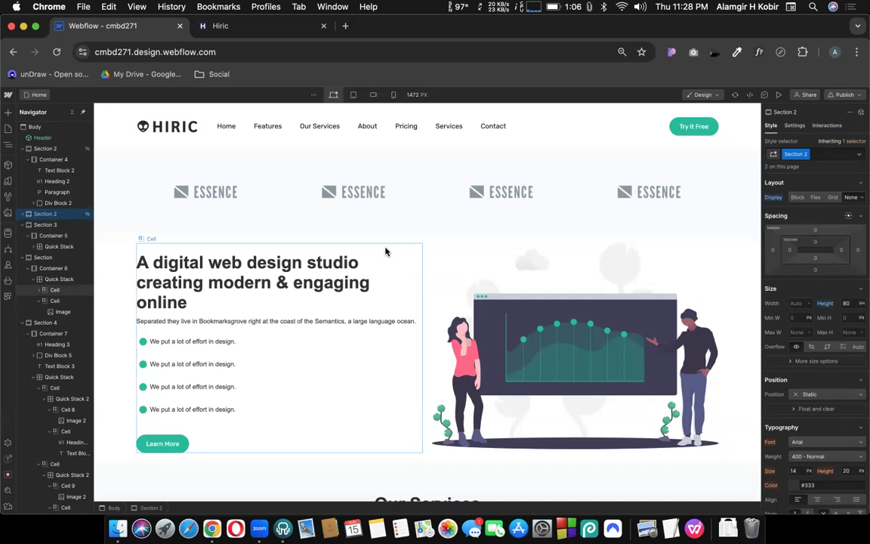
pyautogui.press('super+z')
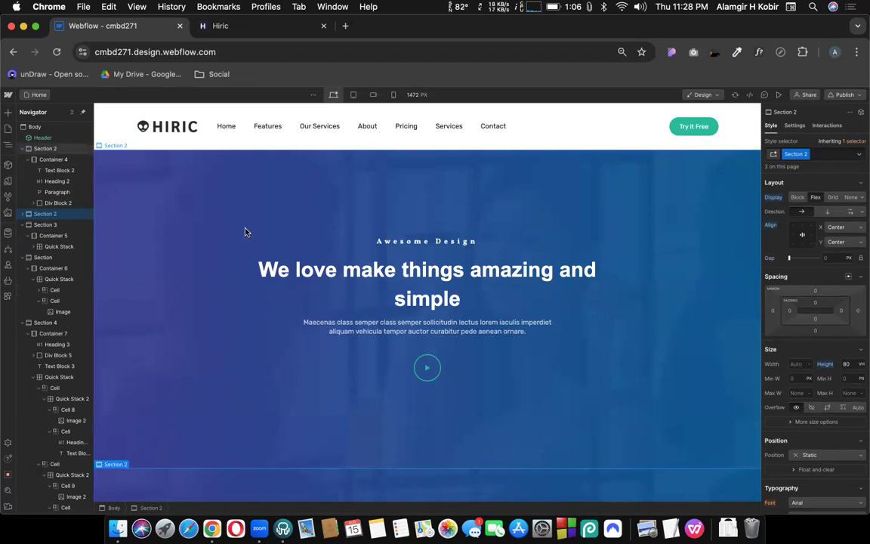
# Step: Try removing the Section 2 class from the duplicated hero section and undo the removal
pyautogui.scroll(-5, 634, 272)
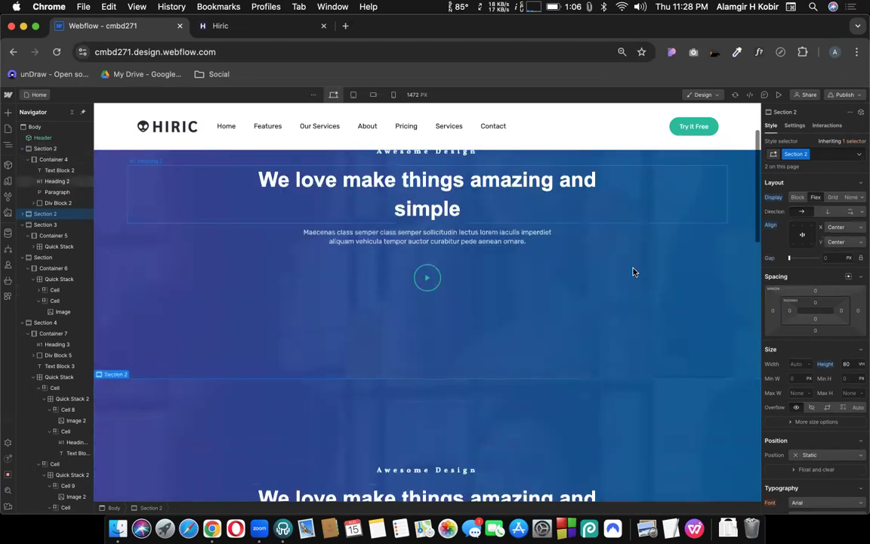
pyautogui.click(817, 154)
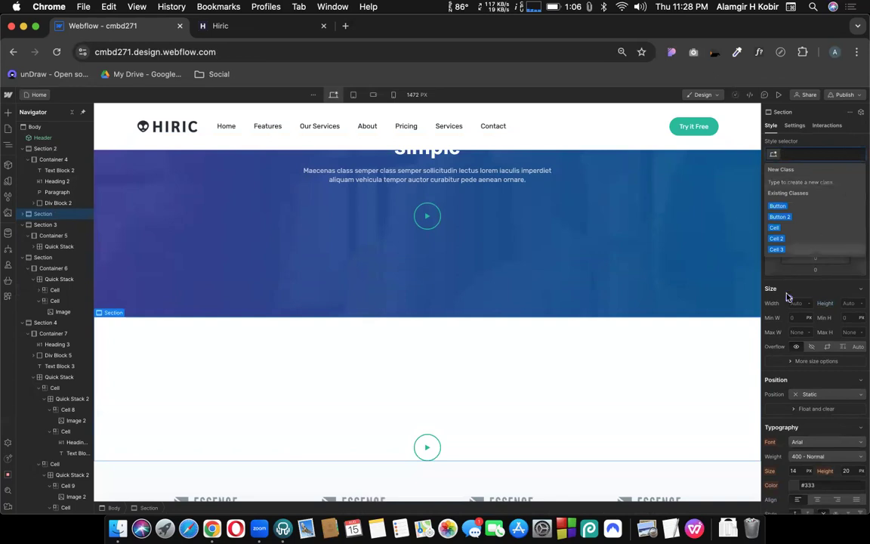
pyautogui.press('super+z')
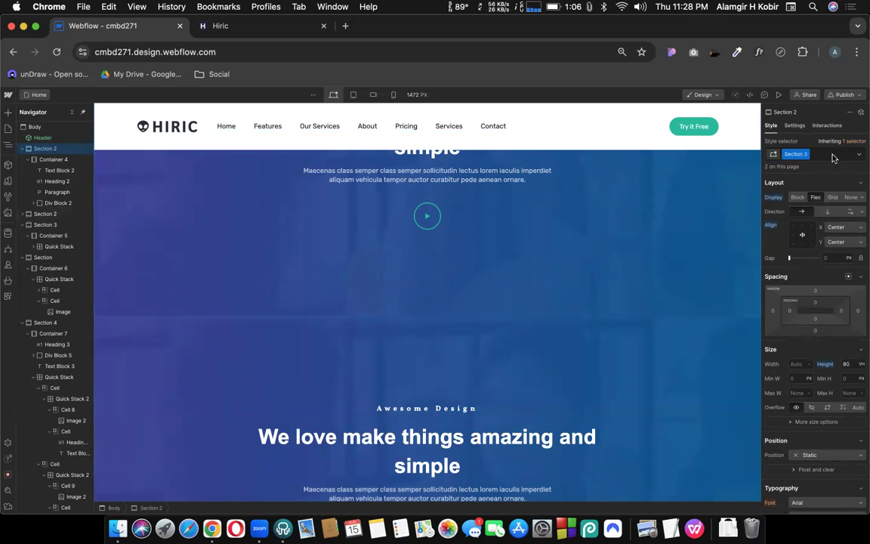
# Step: Try adding a combo class named mobile to the original hero section and remove it from that section
pyautogui.click(827, 154)
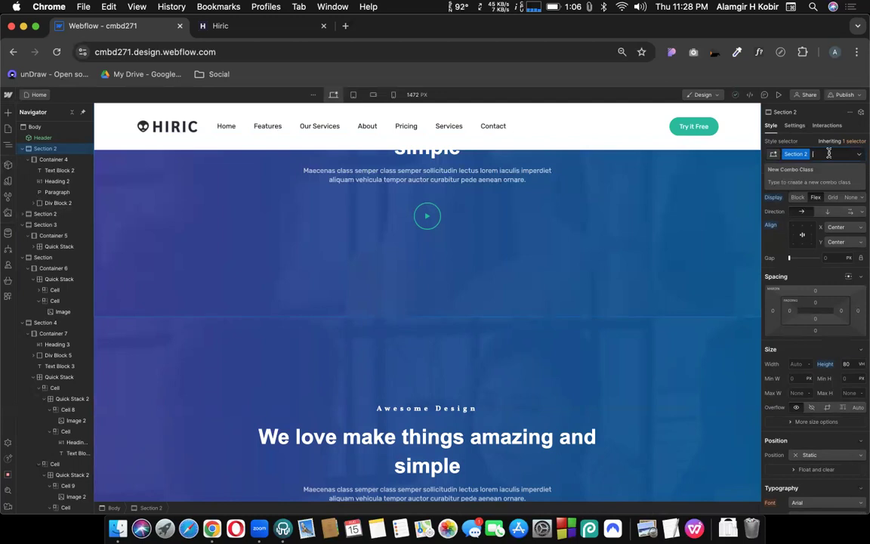
pyautogui.write('mobile')
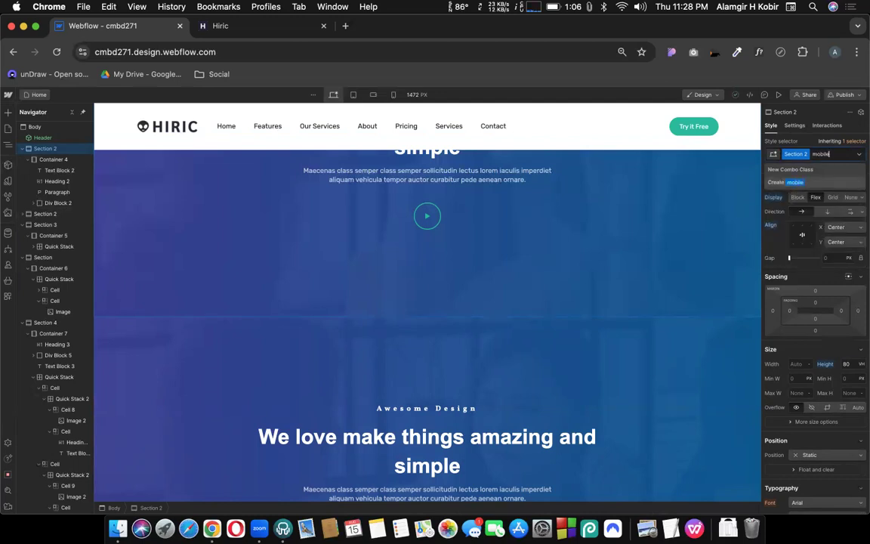
pyautogui.press('Return')
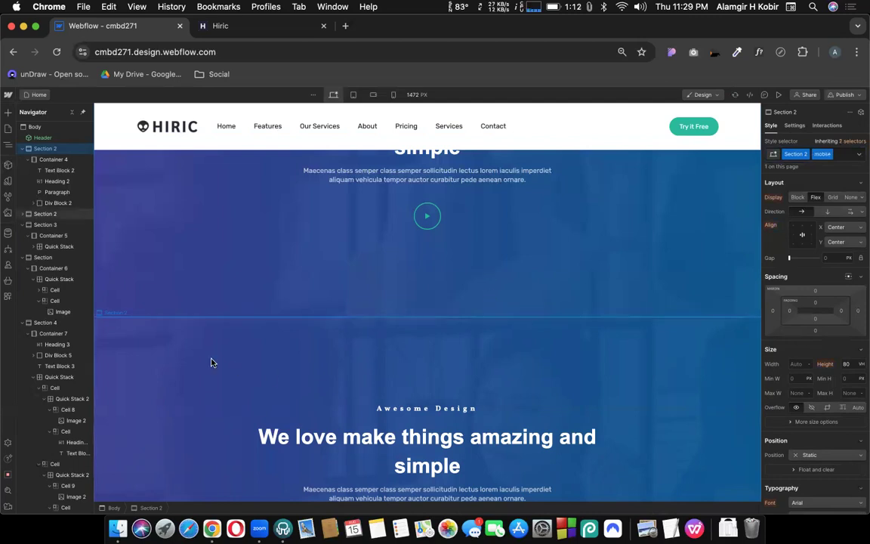
pyautogui.click(24, 216)
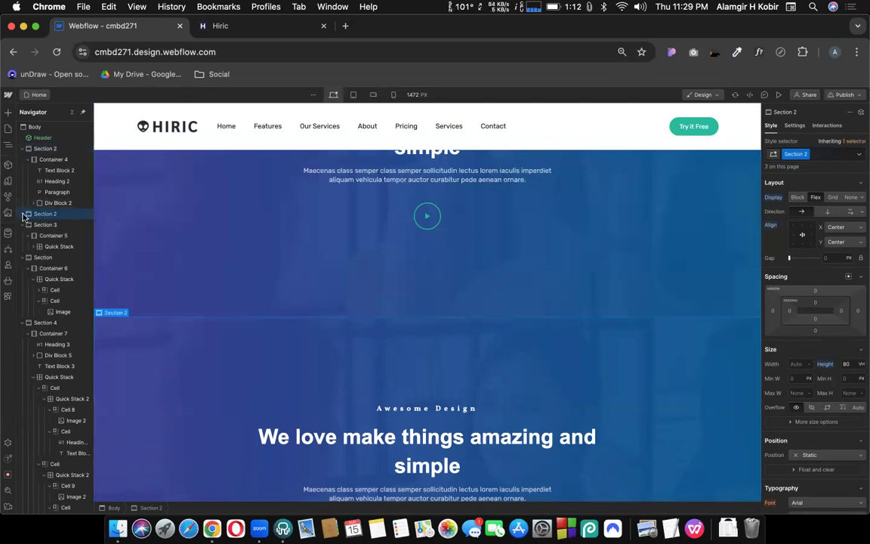
pyautogui.click(558, 284)
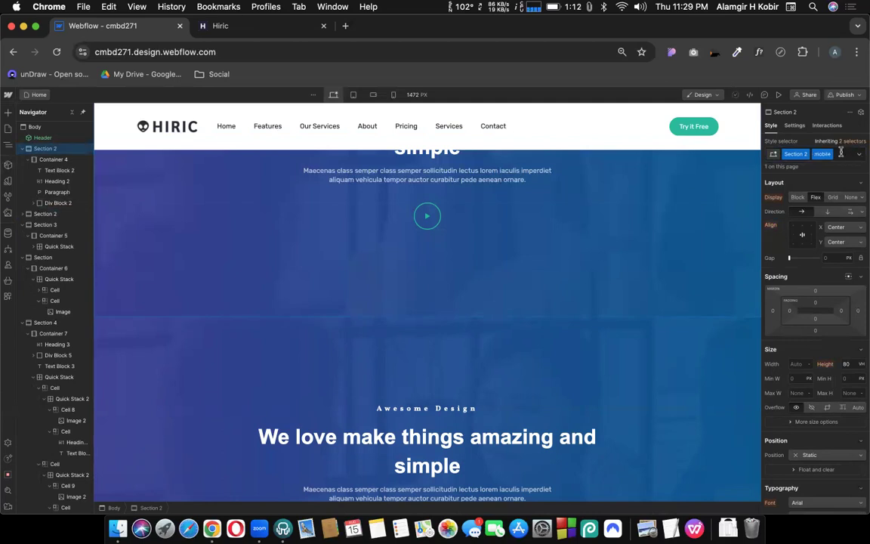
pyautogui.press('super+Return')
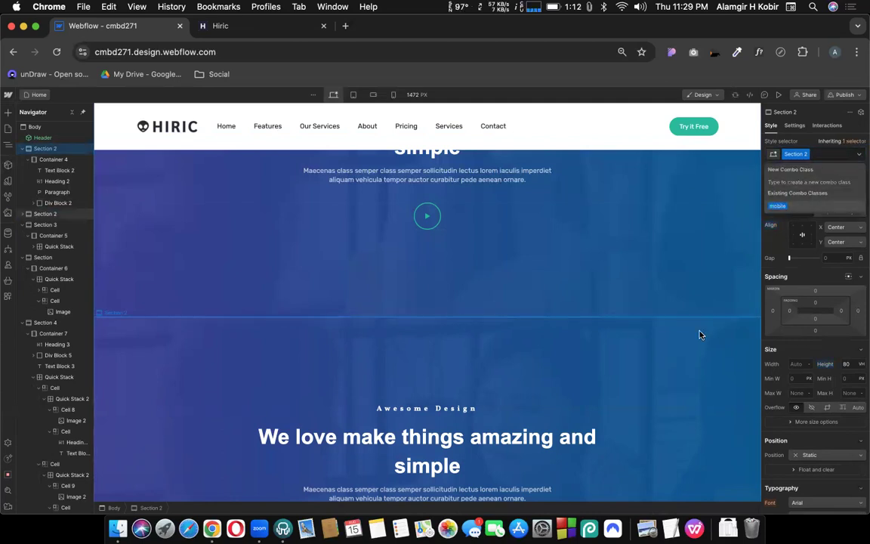
# Step: Add the mobile combo class to the duplicated hero section and set its desktop display to None
pyautogui.click(699, 332)
pyautogui.click(827, 155)
pyautogui.write('mobile')
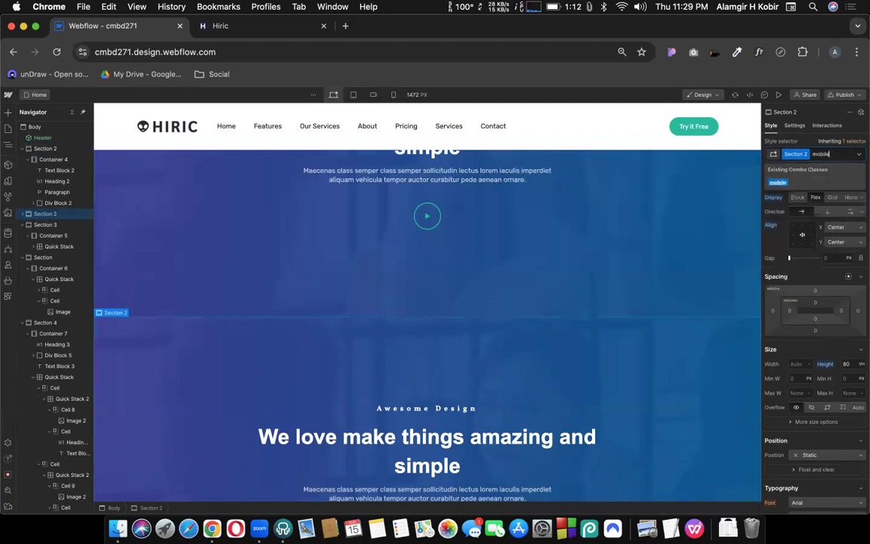
pyautogui.press('Return')
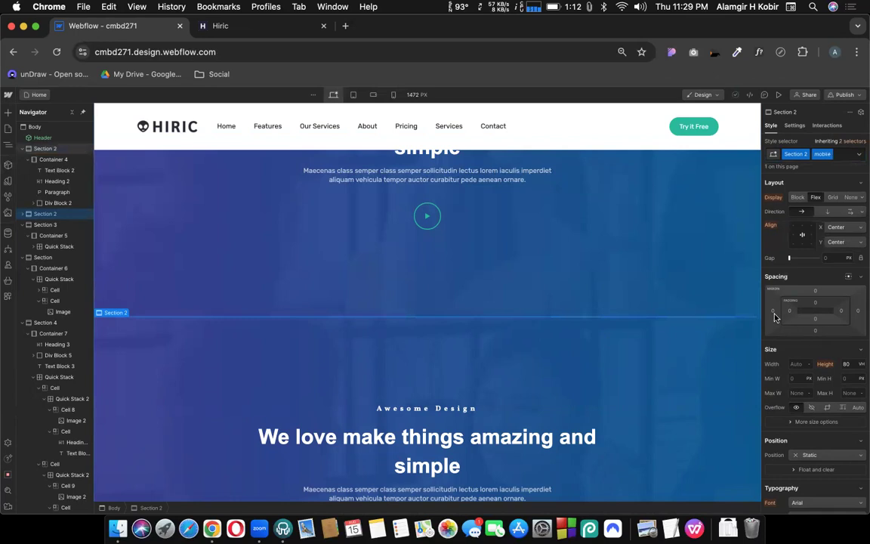
pyautogui.click(851, 198)
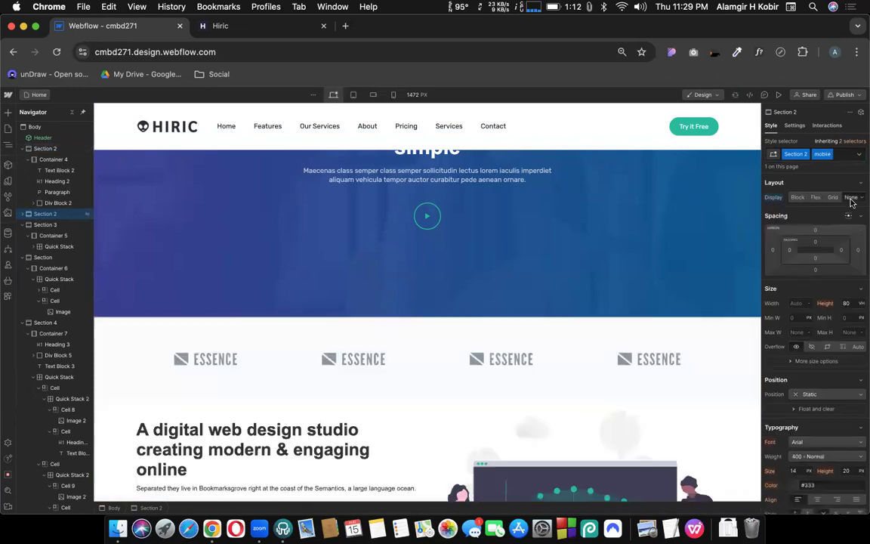
# Step: Set the duplicated hero section's display to Flex at the mobile portrait breakpoint
pyautogui.click(373, 96)
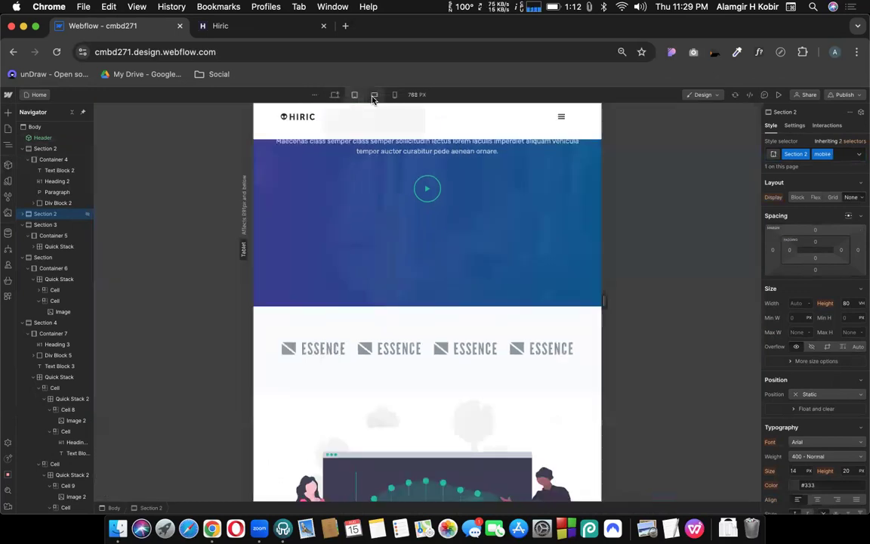
pyautogui.click(392, 96)
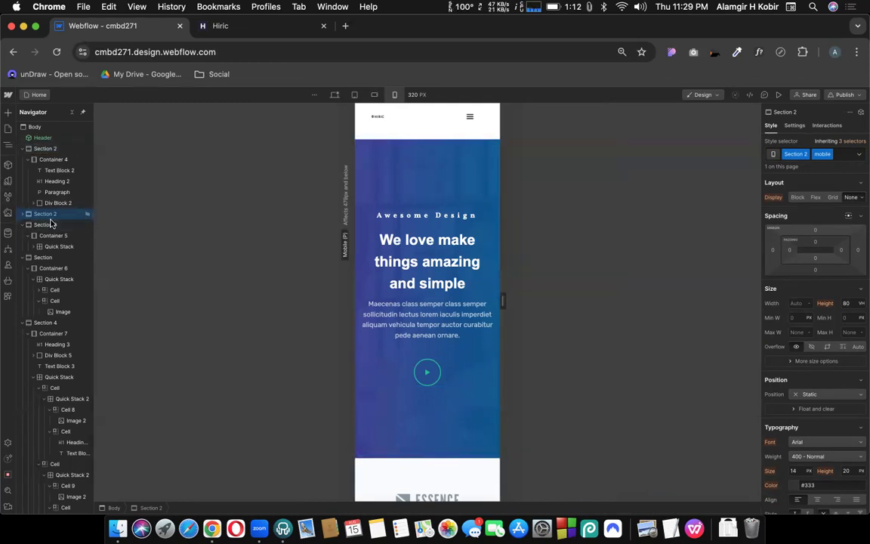
pyautogui.click(817, 198)
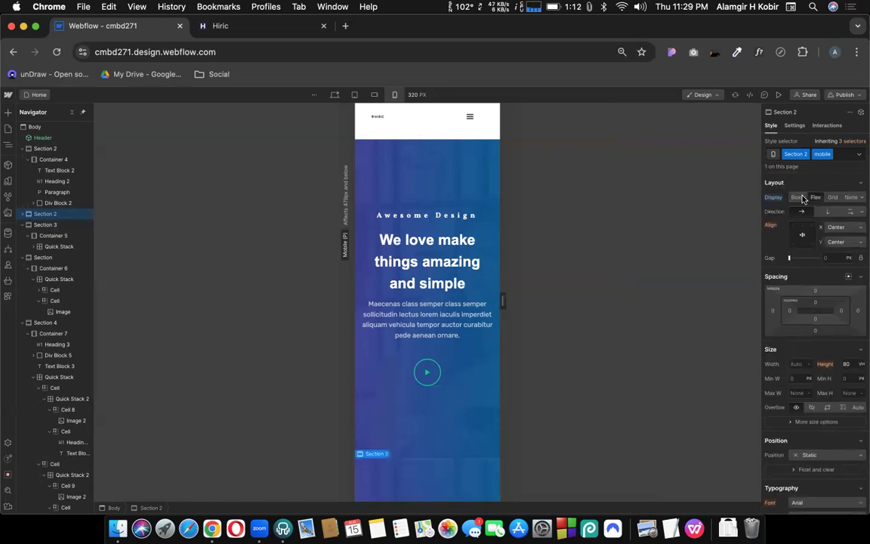
pyautogui.scroll(-2, 468, 322)
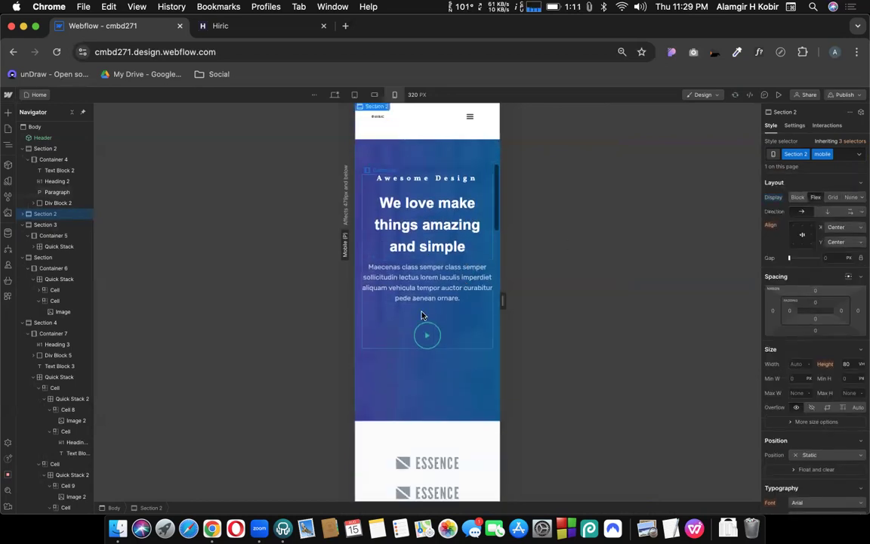
pyautogui.scroll(4, 415, 296)
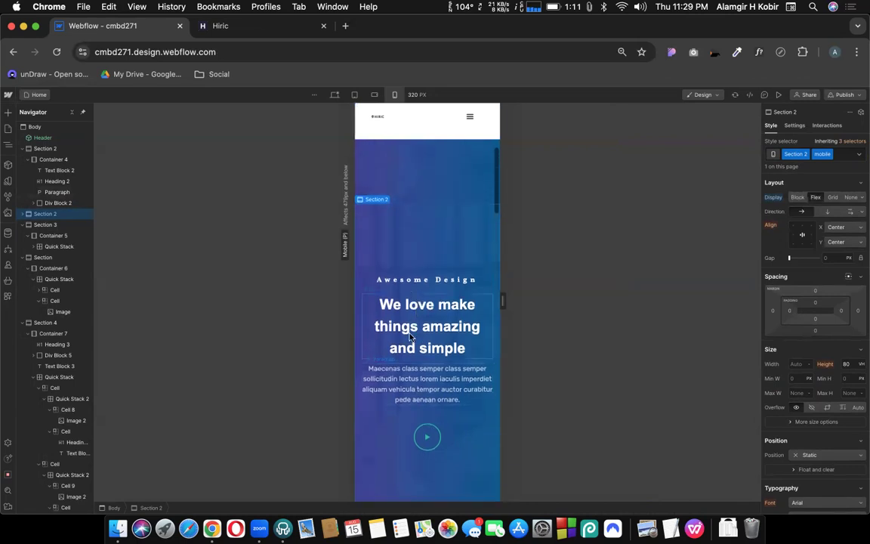
# Step: Move the Awesome Design text below the heading in the duplicated hero section
pyautogui.click(411, 303)
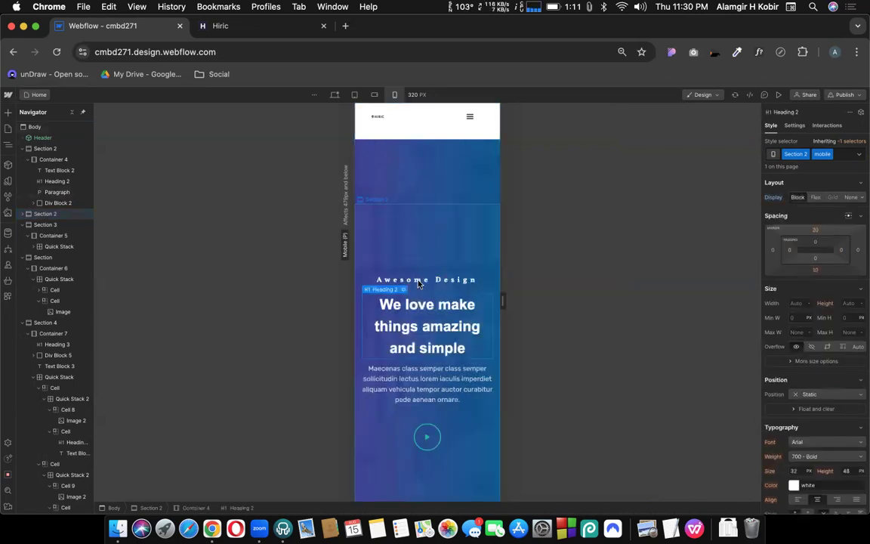
pyautogui.click(418, 281)
pyautogui.moveTo(418, 283); pyautogui.dragTo(419, 353)
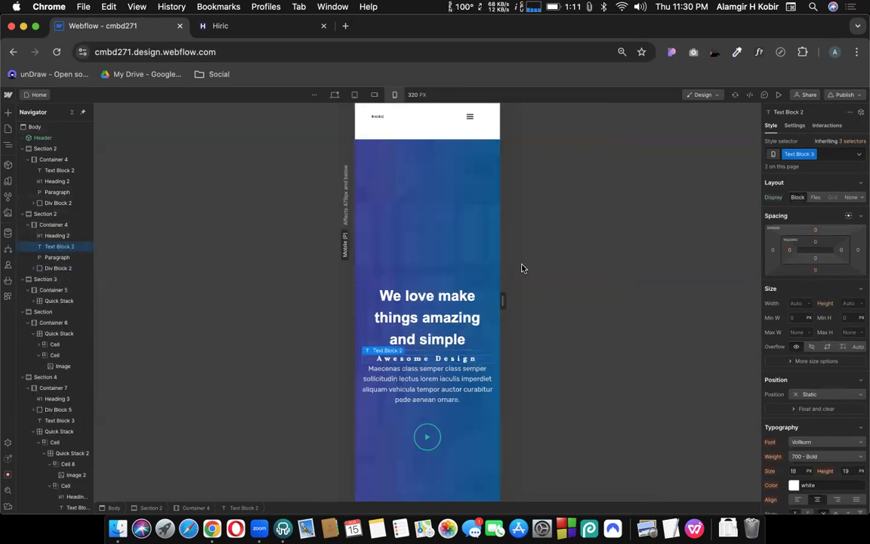
# Step: Set the original hero section's display to None at the mobile portrait breakpoint
pyautogui.click(457, 225)
pyautogui.press('super+z')
pyautogui.press('super+z')
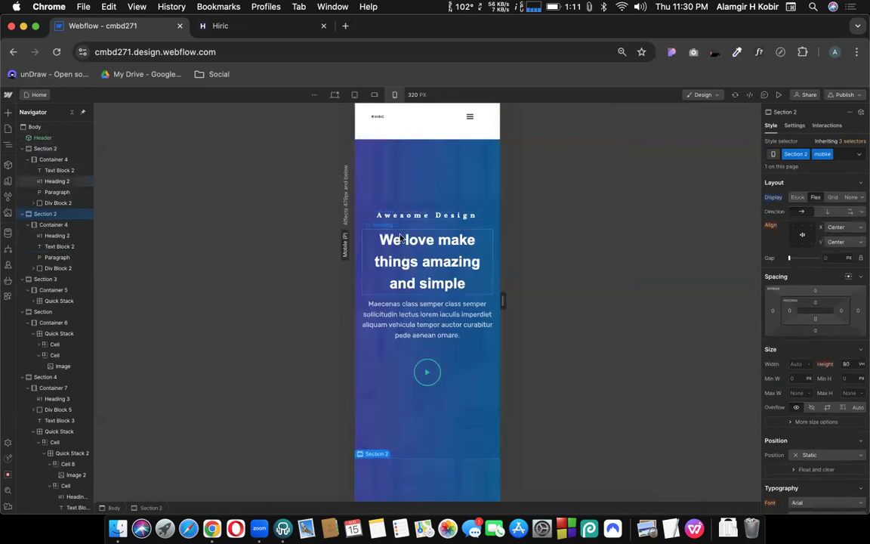
pyautogui.click(381, 182)
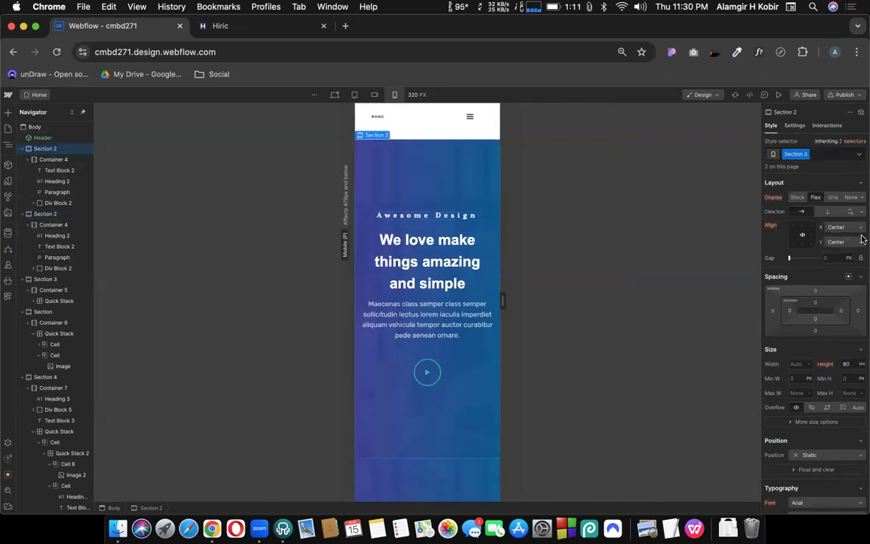
pyautogui.click(851, 196)
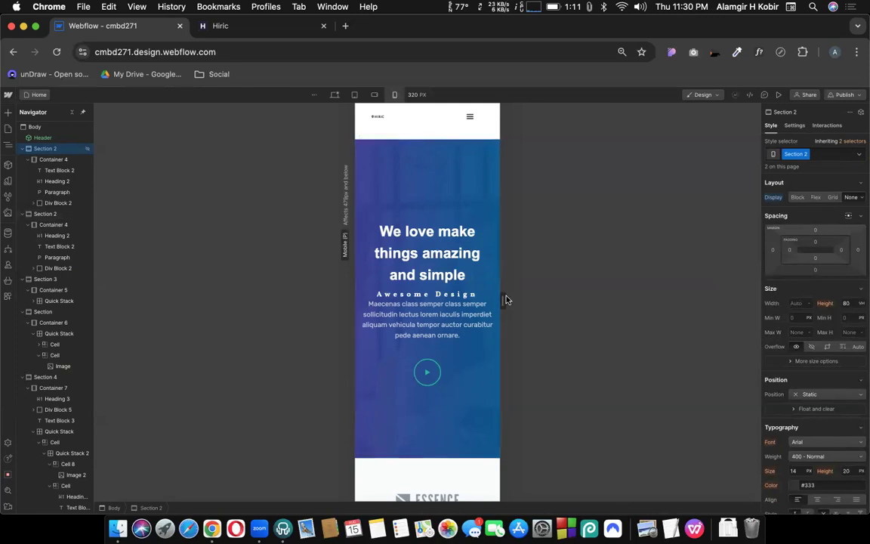
# Step: Resize the Header component's Quick Stack columns to 0.5FR and 1FR for mobile portrait so the logo gets more width
pyautogui.moveTo(506, 300)
pyautogui.mouseDown()
pyautogui.moveTo(532, 302)
pyautogui.moveTo(523, 303)
pyautogui.mouseUp()
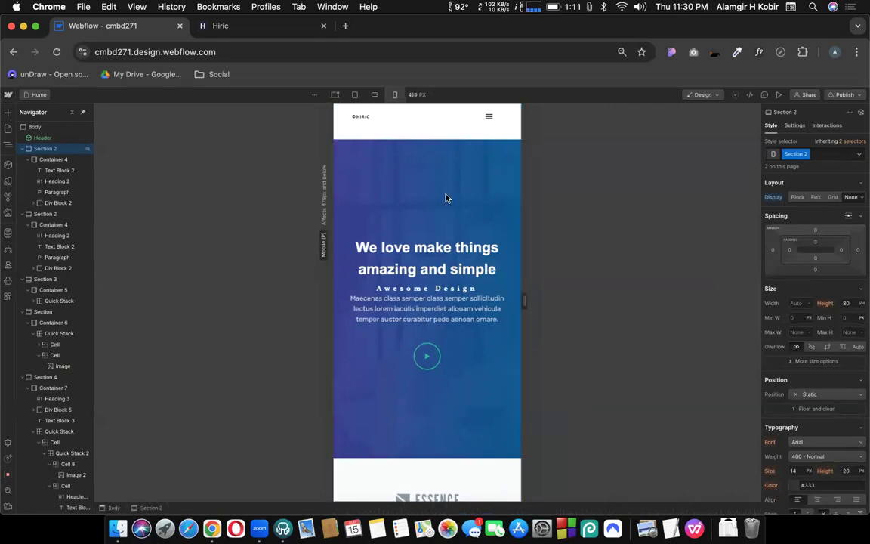
pyautogui.doubleClick(359, 121)
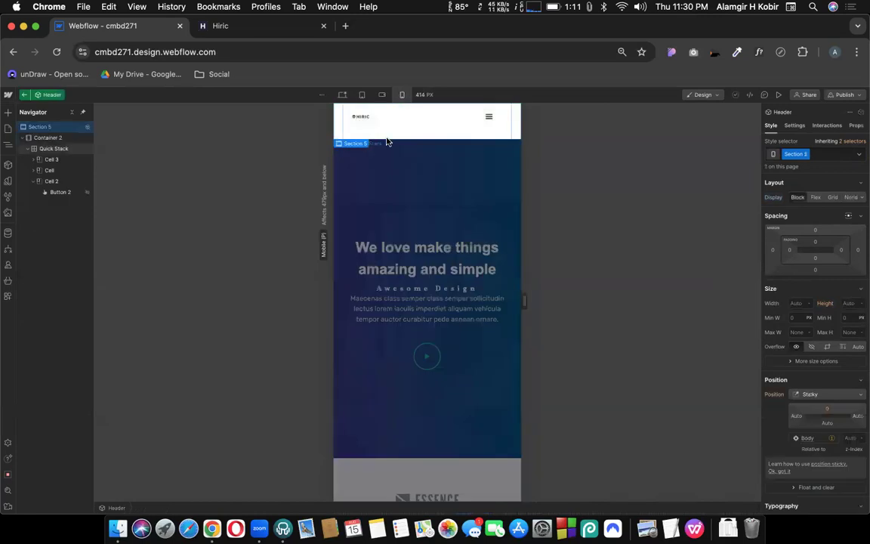
pyautogui.click(360, 128)
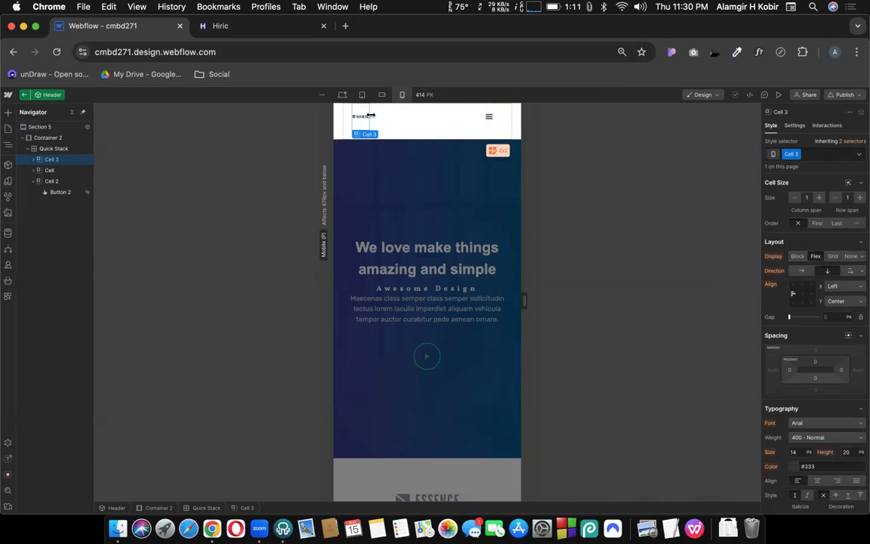
pyautogui.click(387, 125)
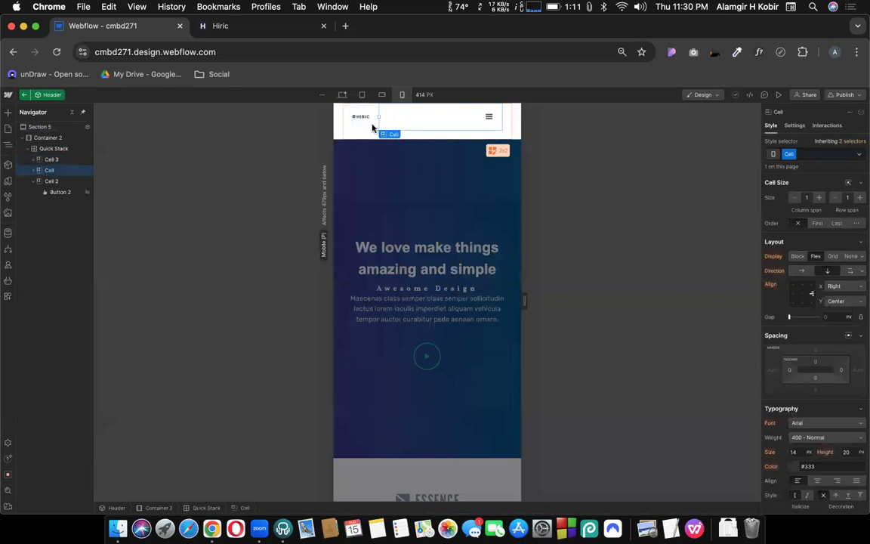
pyautogui.click(371, 129)
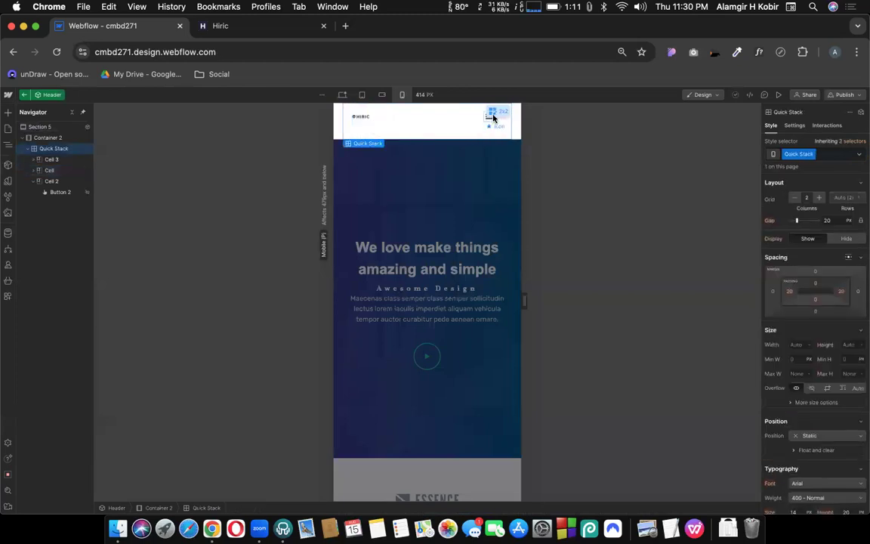
pyautogui.click(495, 114)
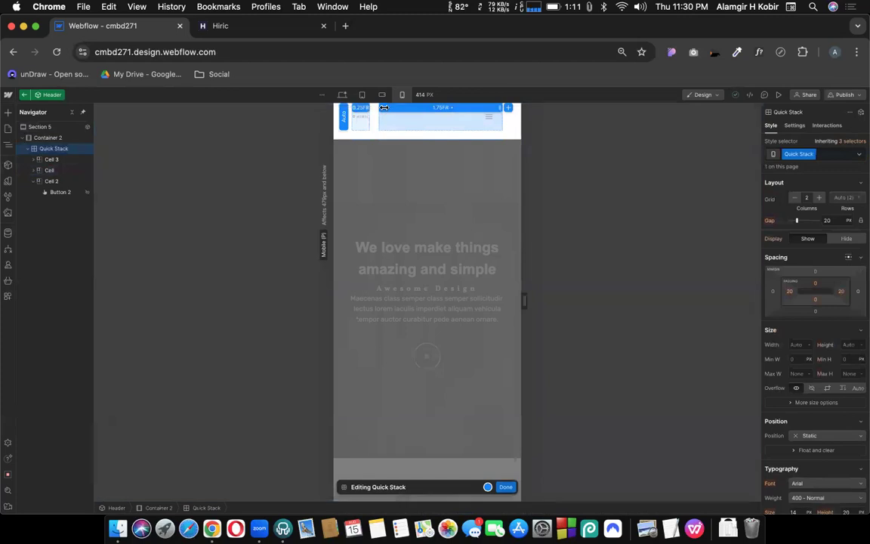
pyautogui.moveTo(403, 109); pyautogui.dragTo(436, 116)
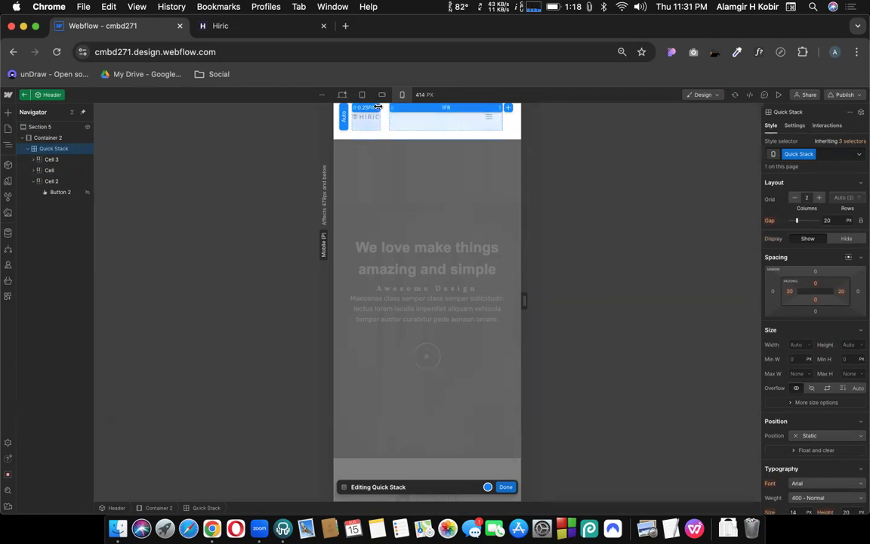
pyautogui.moveTo(394, 108); pyautogui.dragTo(404, 107)
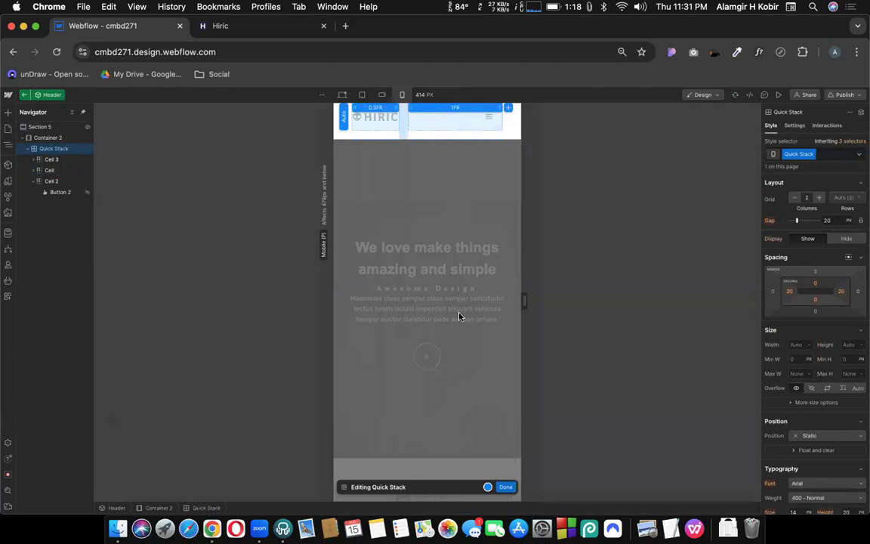
pyautogui.click(502, 487)
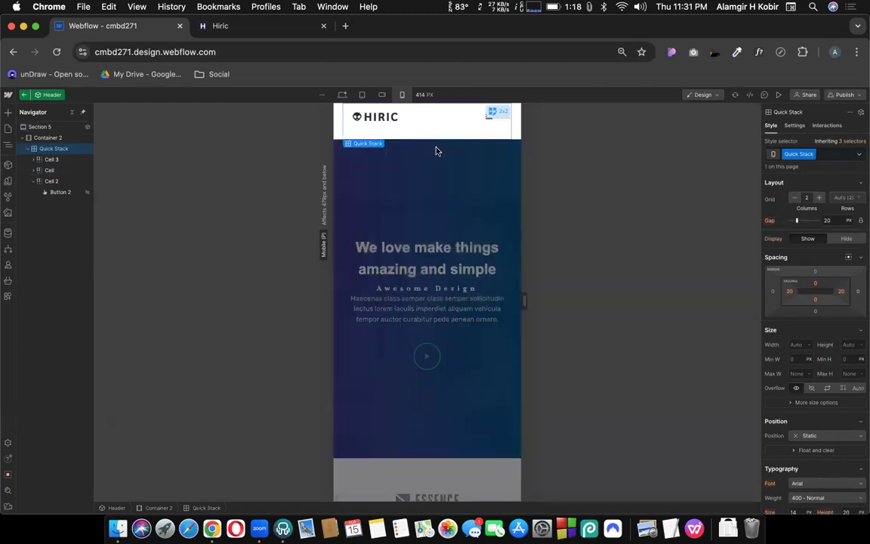
pyautogui.click(424, 211)
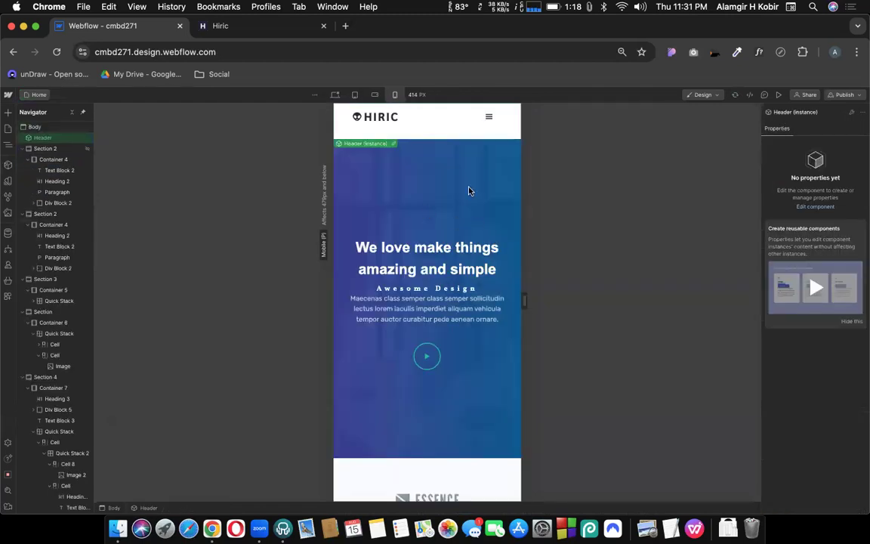
# Step: Compare the header and hero section at the desktop and mobile portrait breakpoints
pyautogui.click(334, 94)
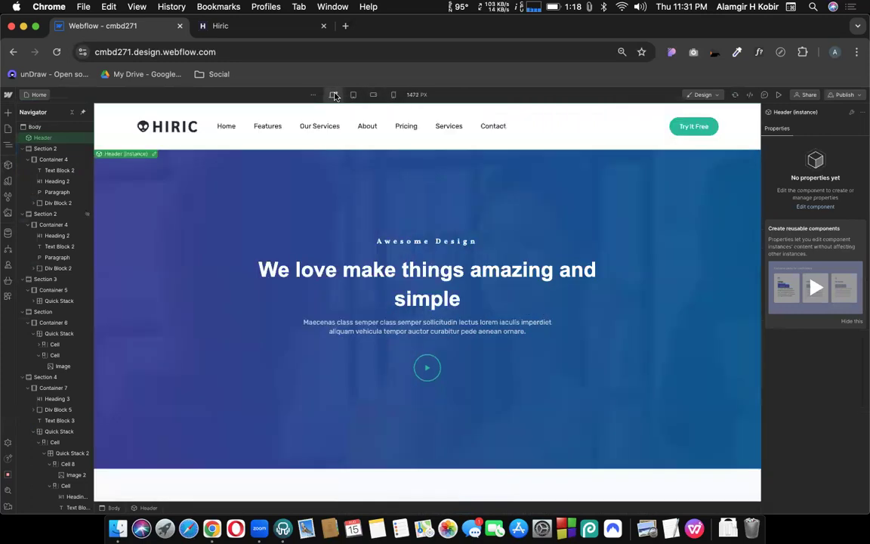
pyautogui.click(393, 94)
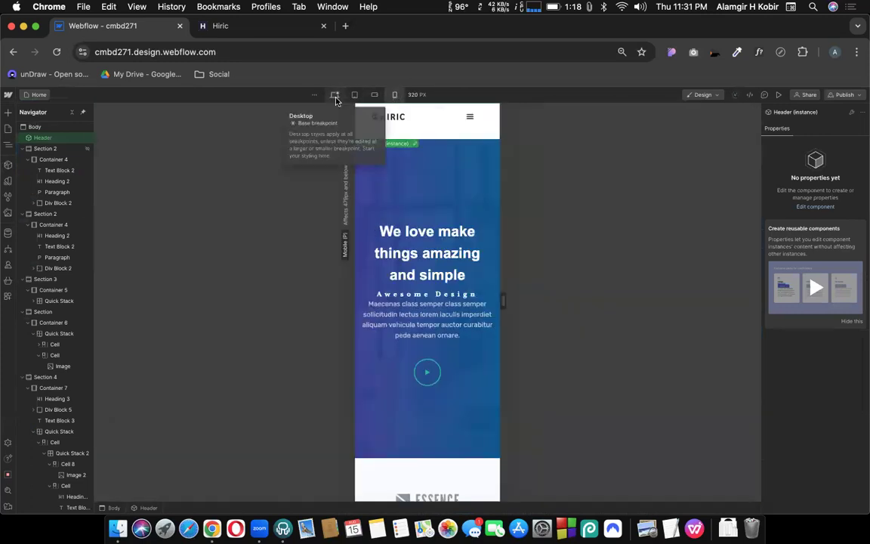
pyautogui.click(335, 96)
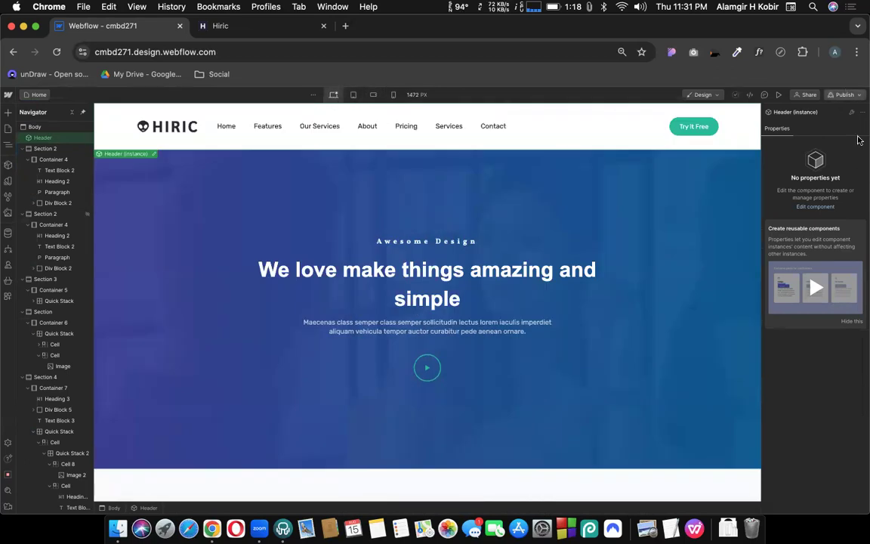
# Step: Publish the site and open the list of the site's pages
pyautogui.click(844, 94)
pyautogui.click(828, 241)
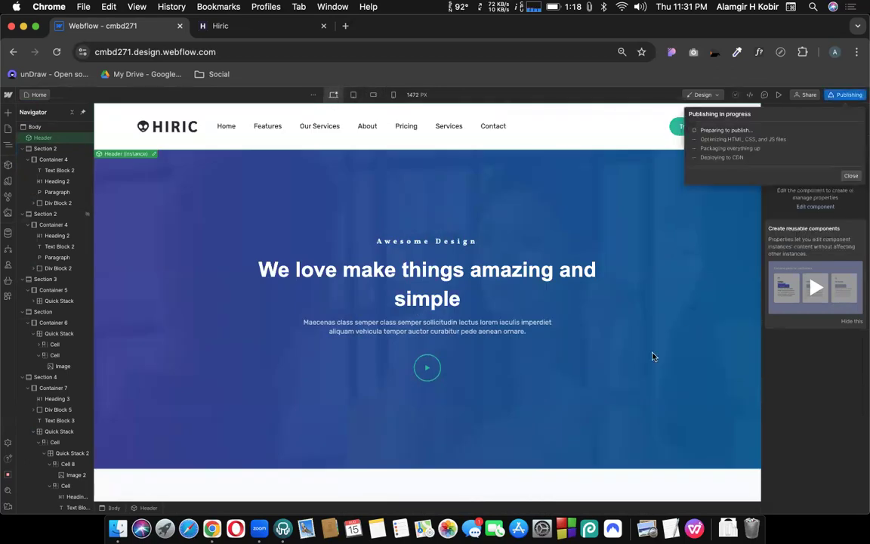
pyautogui.click(34, 96)
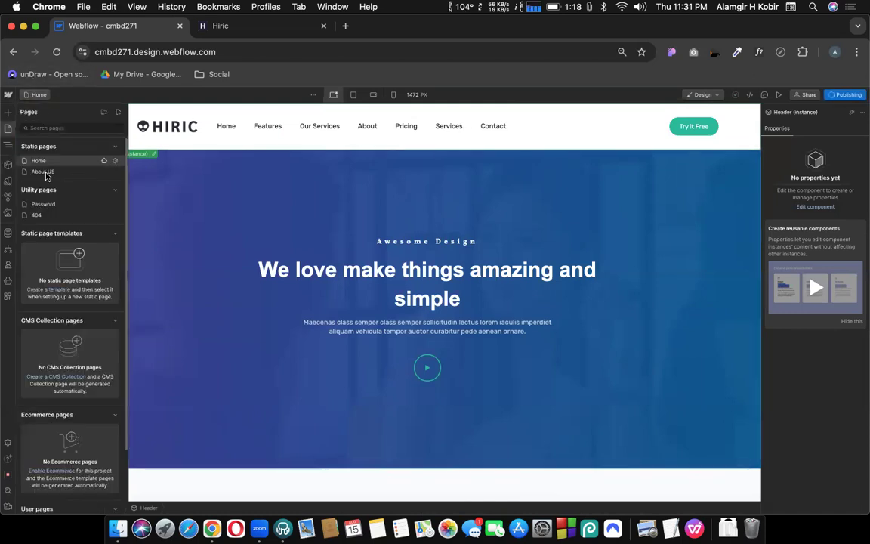